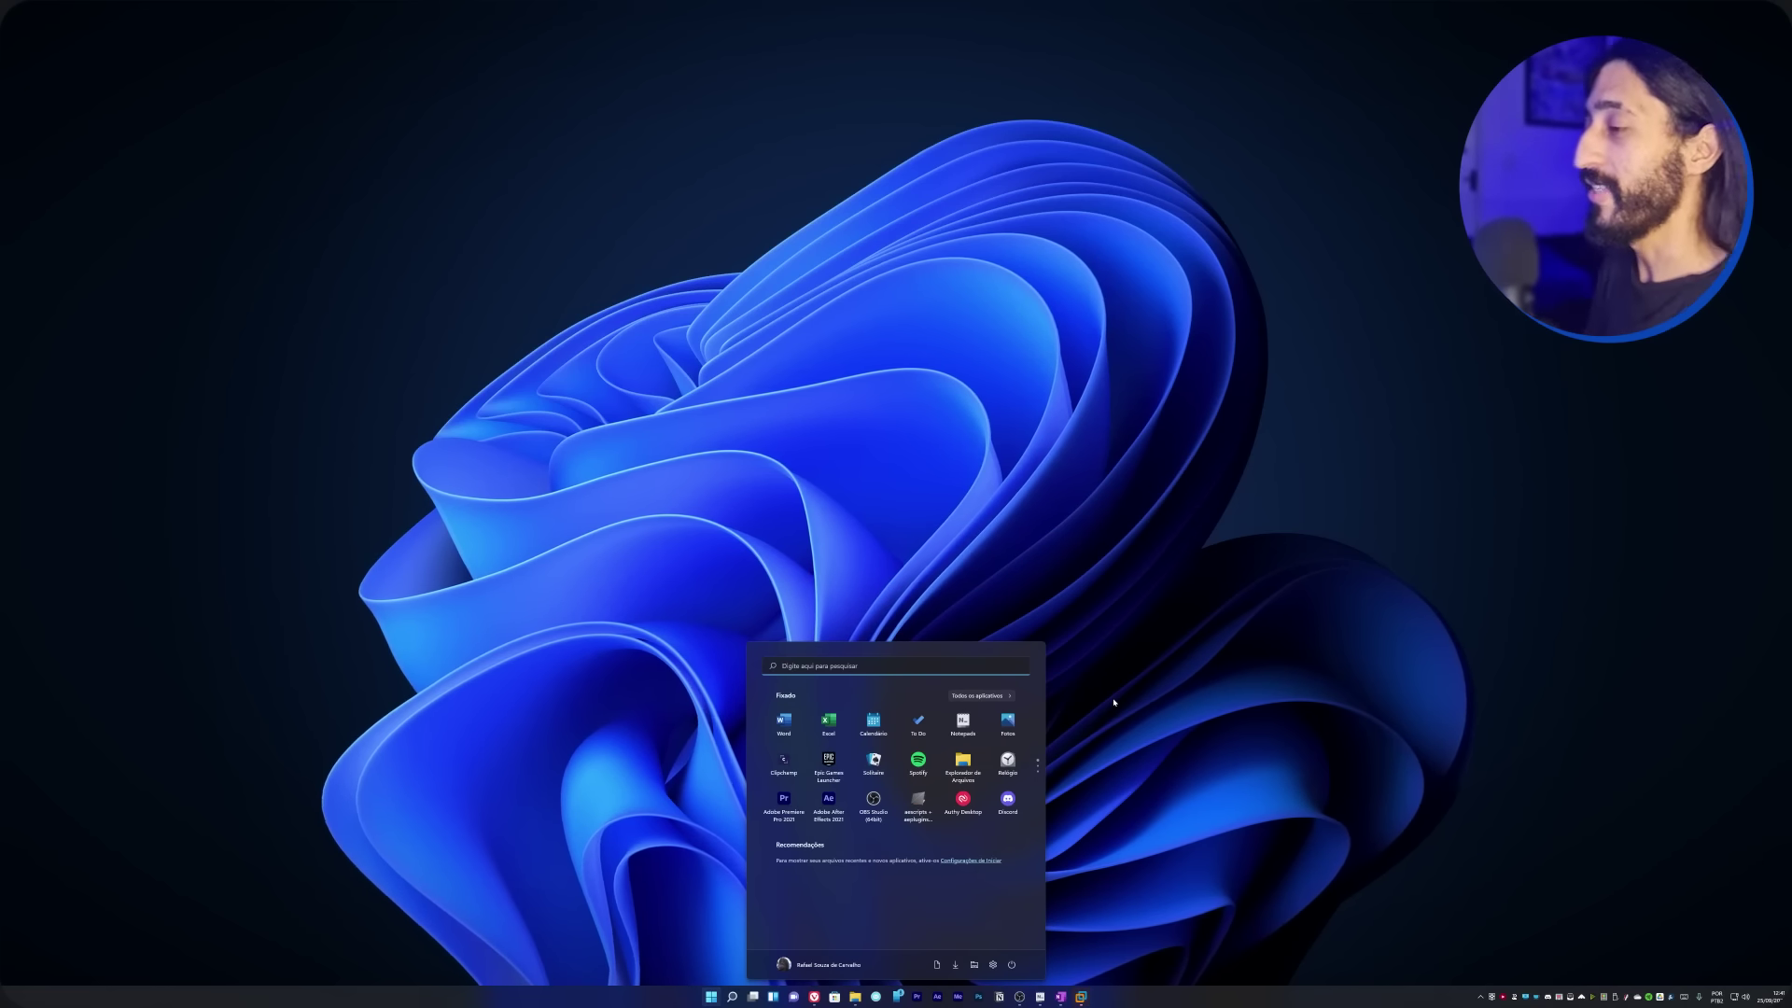
# - Close the Start menu, reopen it to view its pinned apps, and close it again
pyautogui.click(1112, 702)
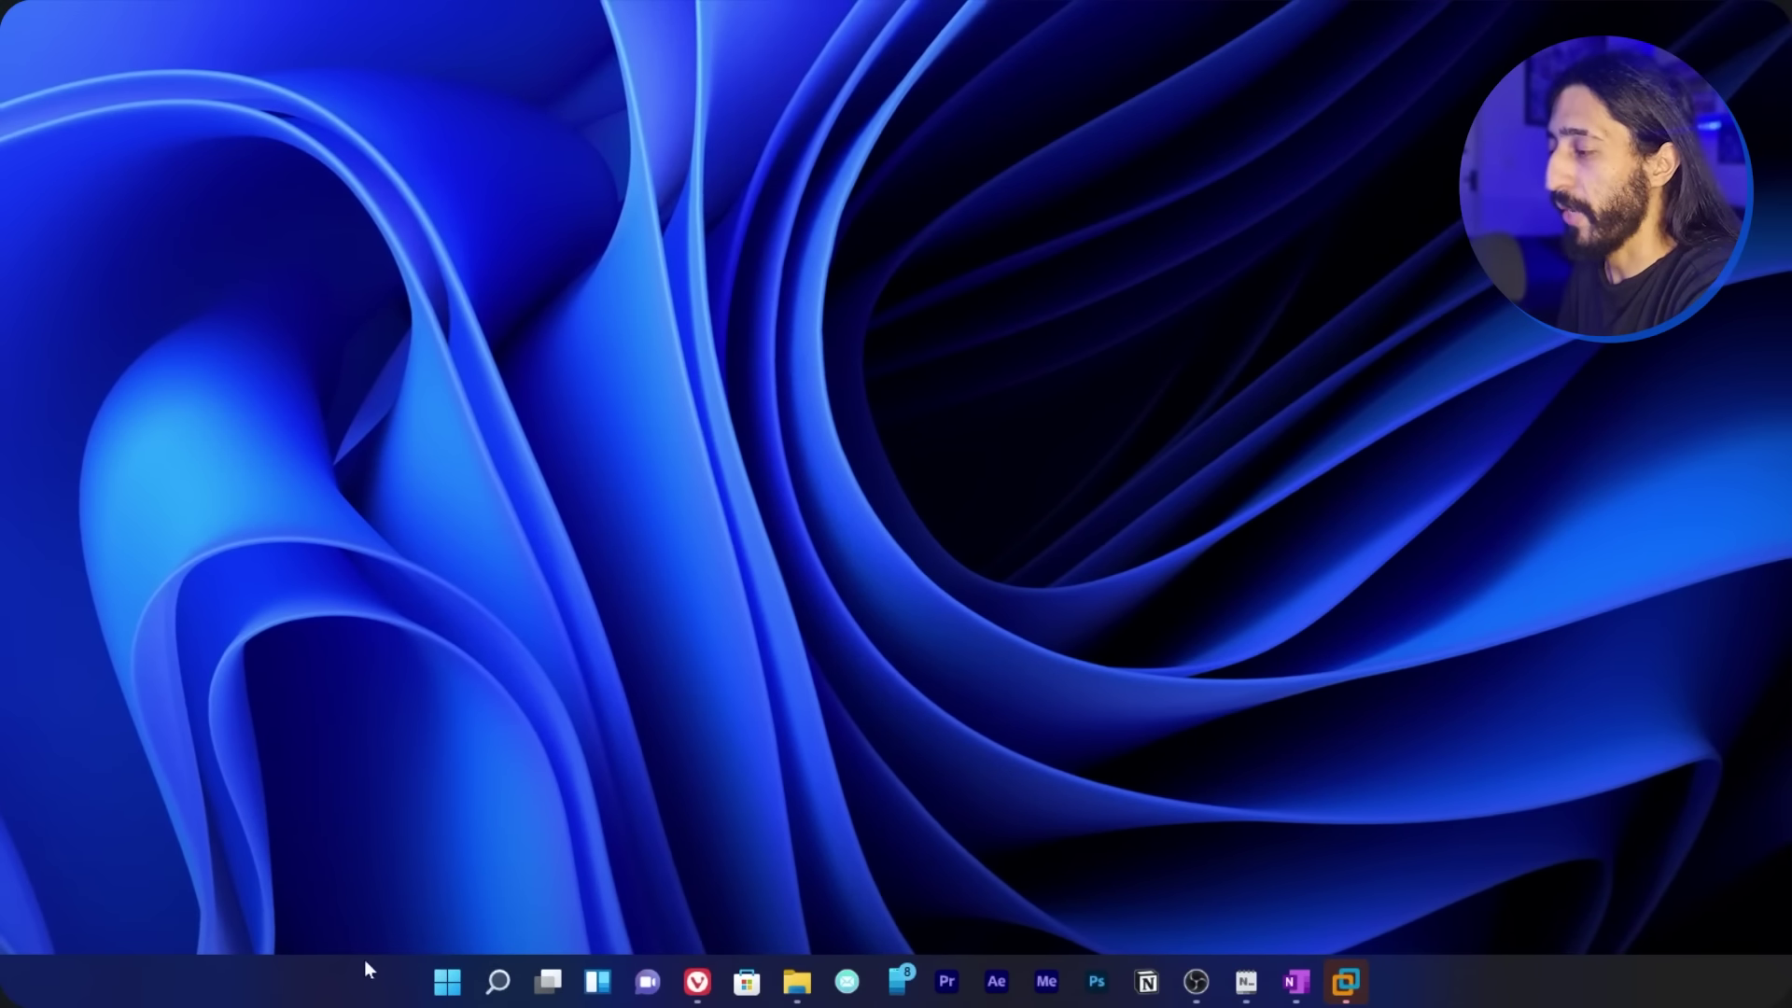
pyautogui.click(455, 991)
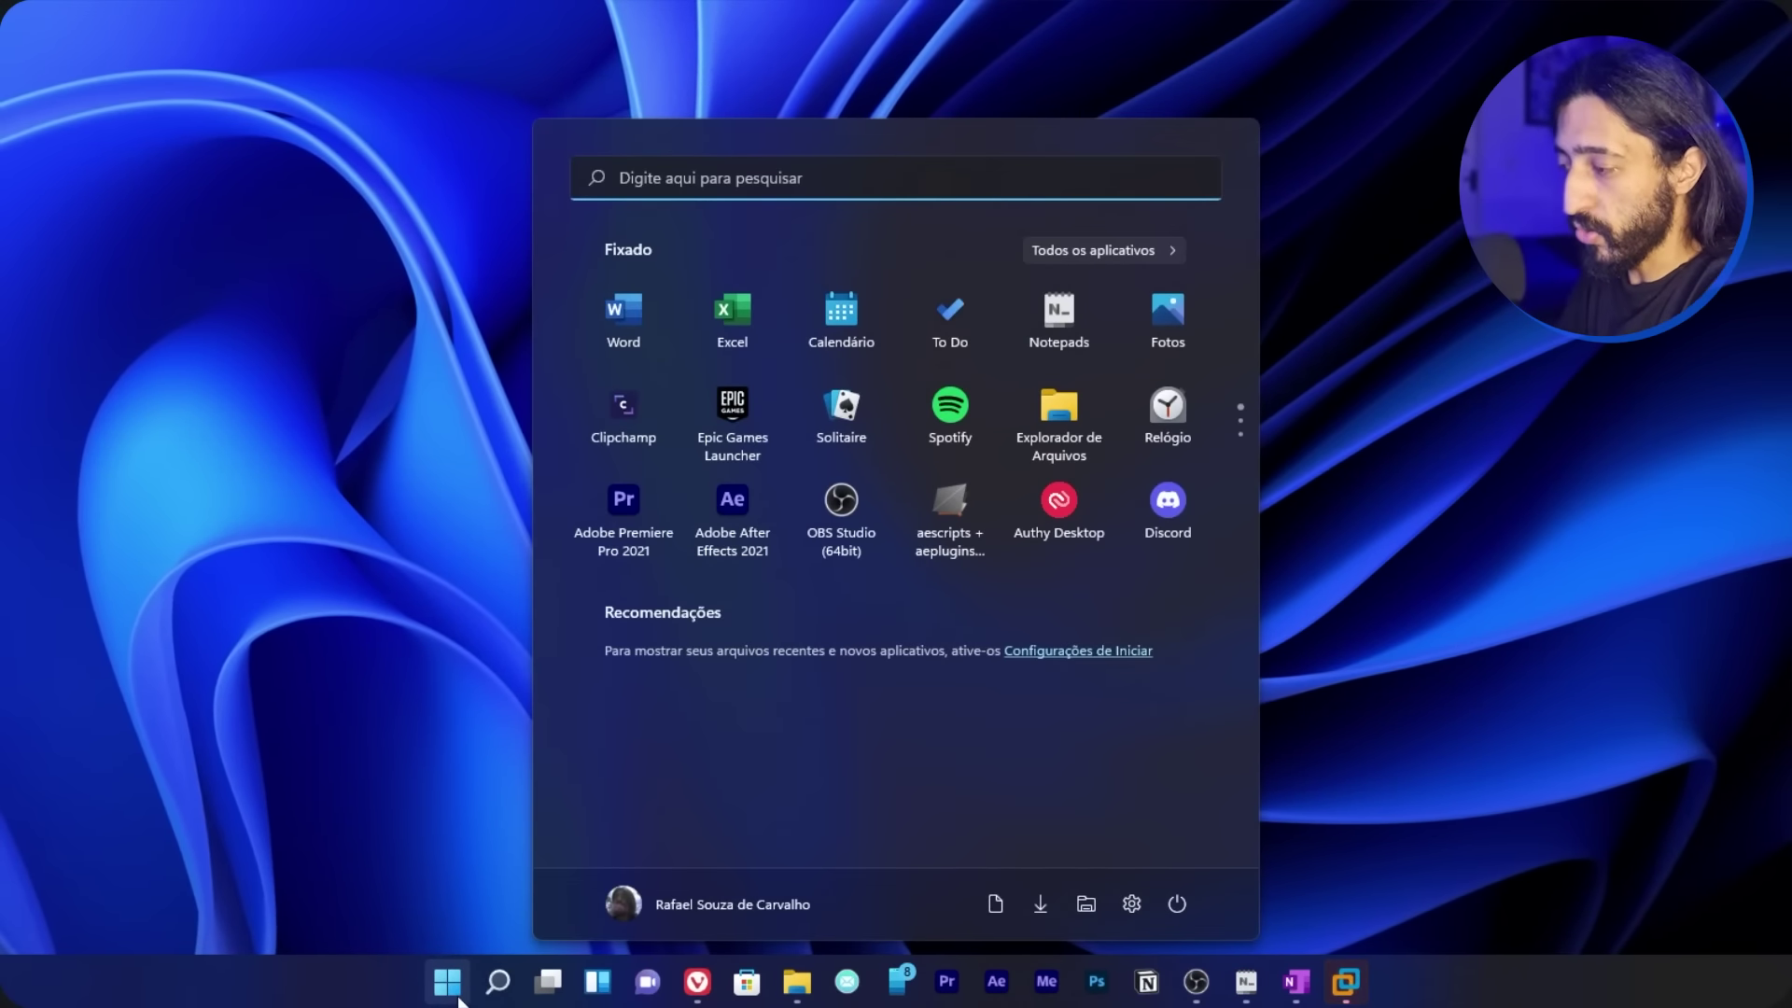
pyautogui.click(467, 918)
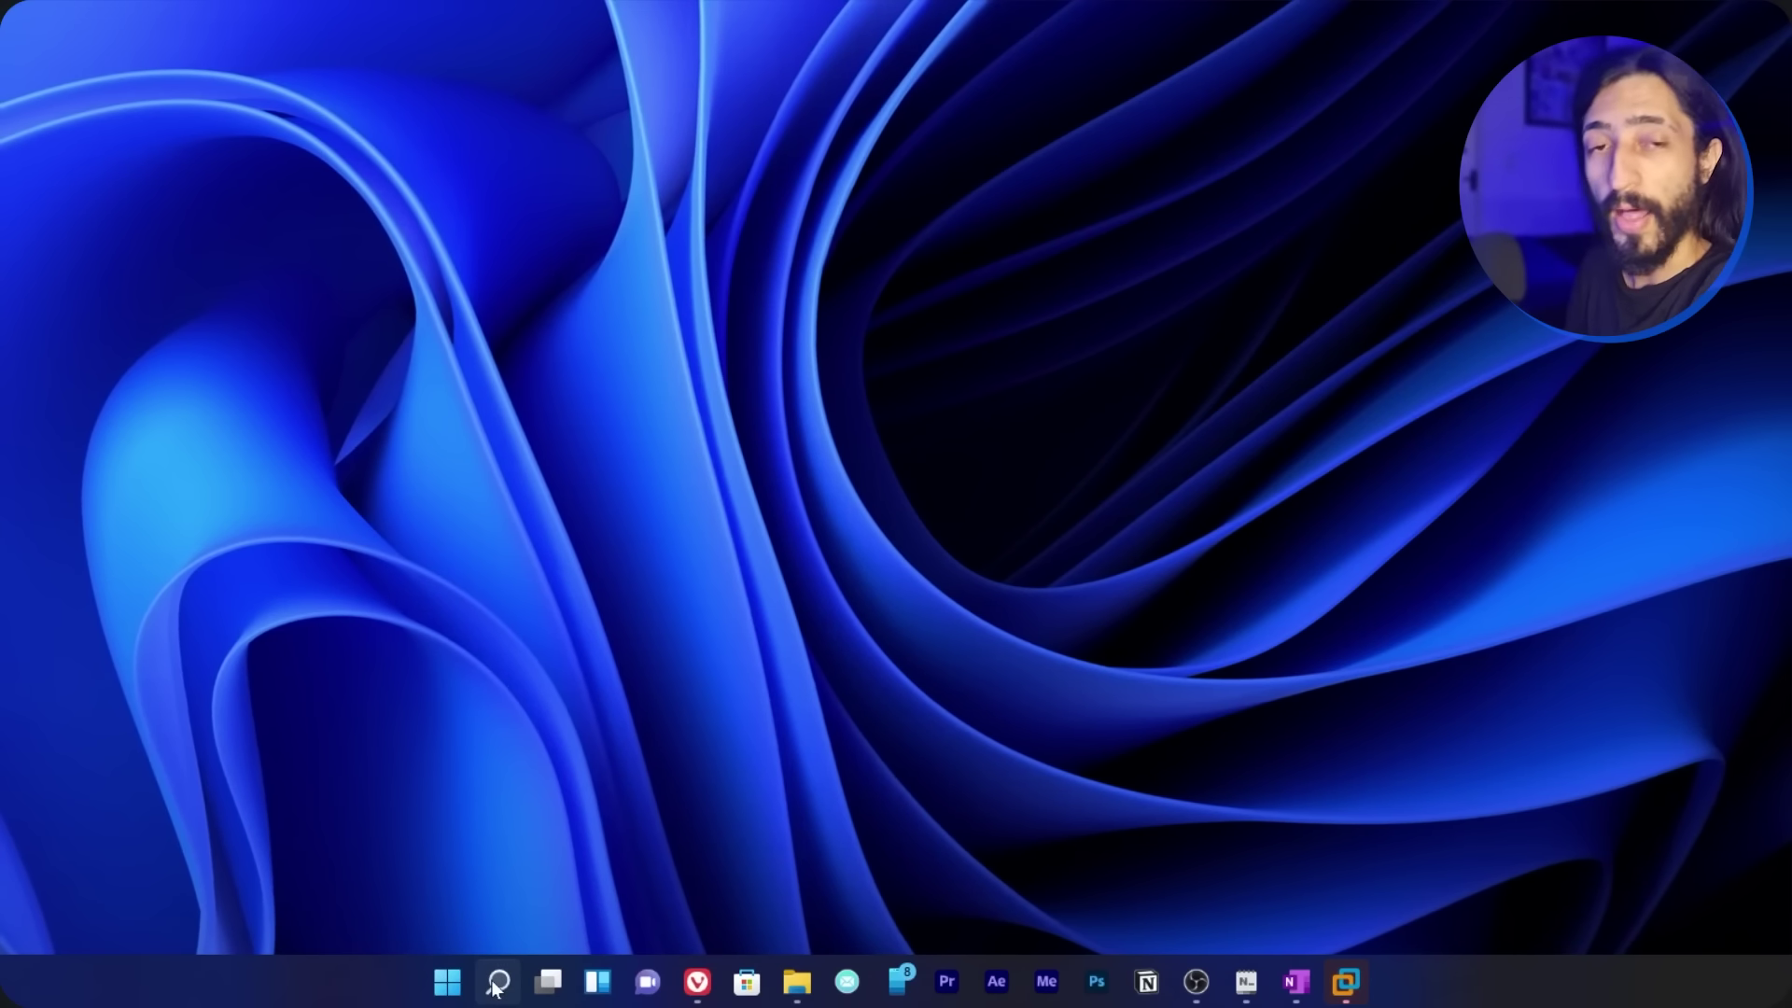
# - Search Windows in turn for umind, VMware Workstation Pro, OBS Studio and calculadora
pyautogui.moveTo(495, 987)
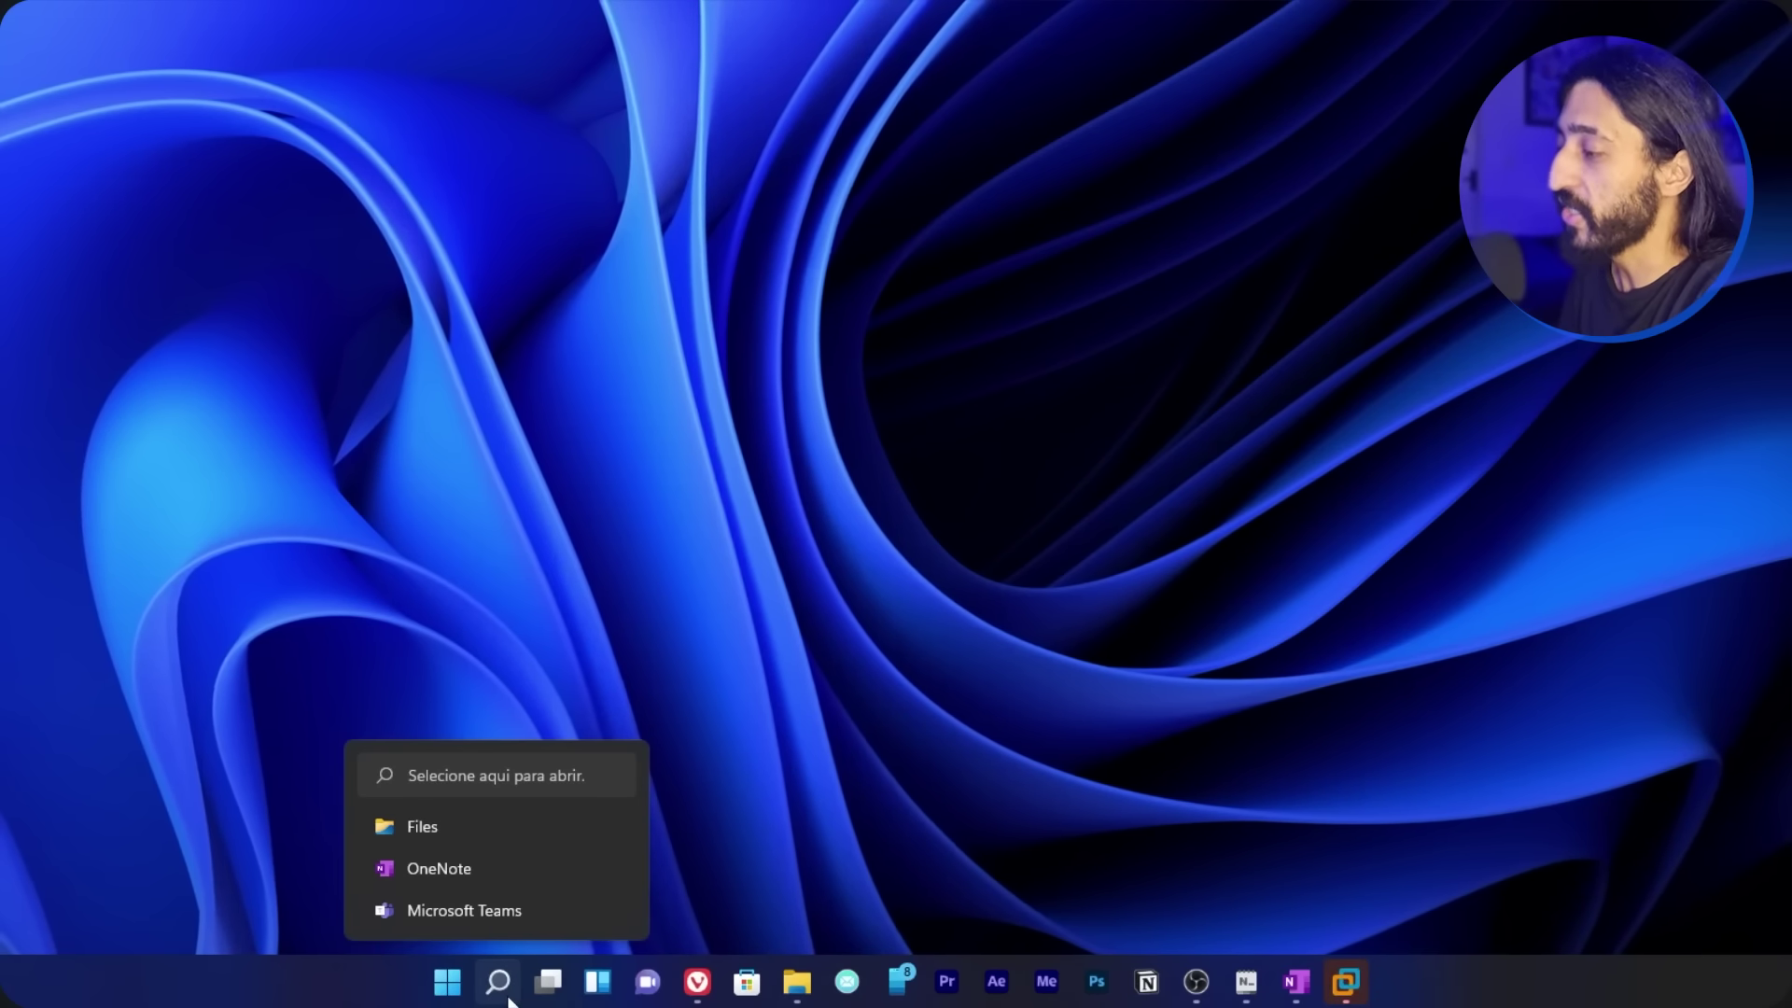
pyautogui.click(498, 981)
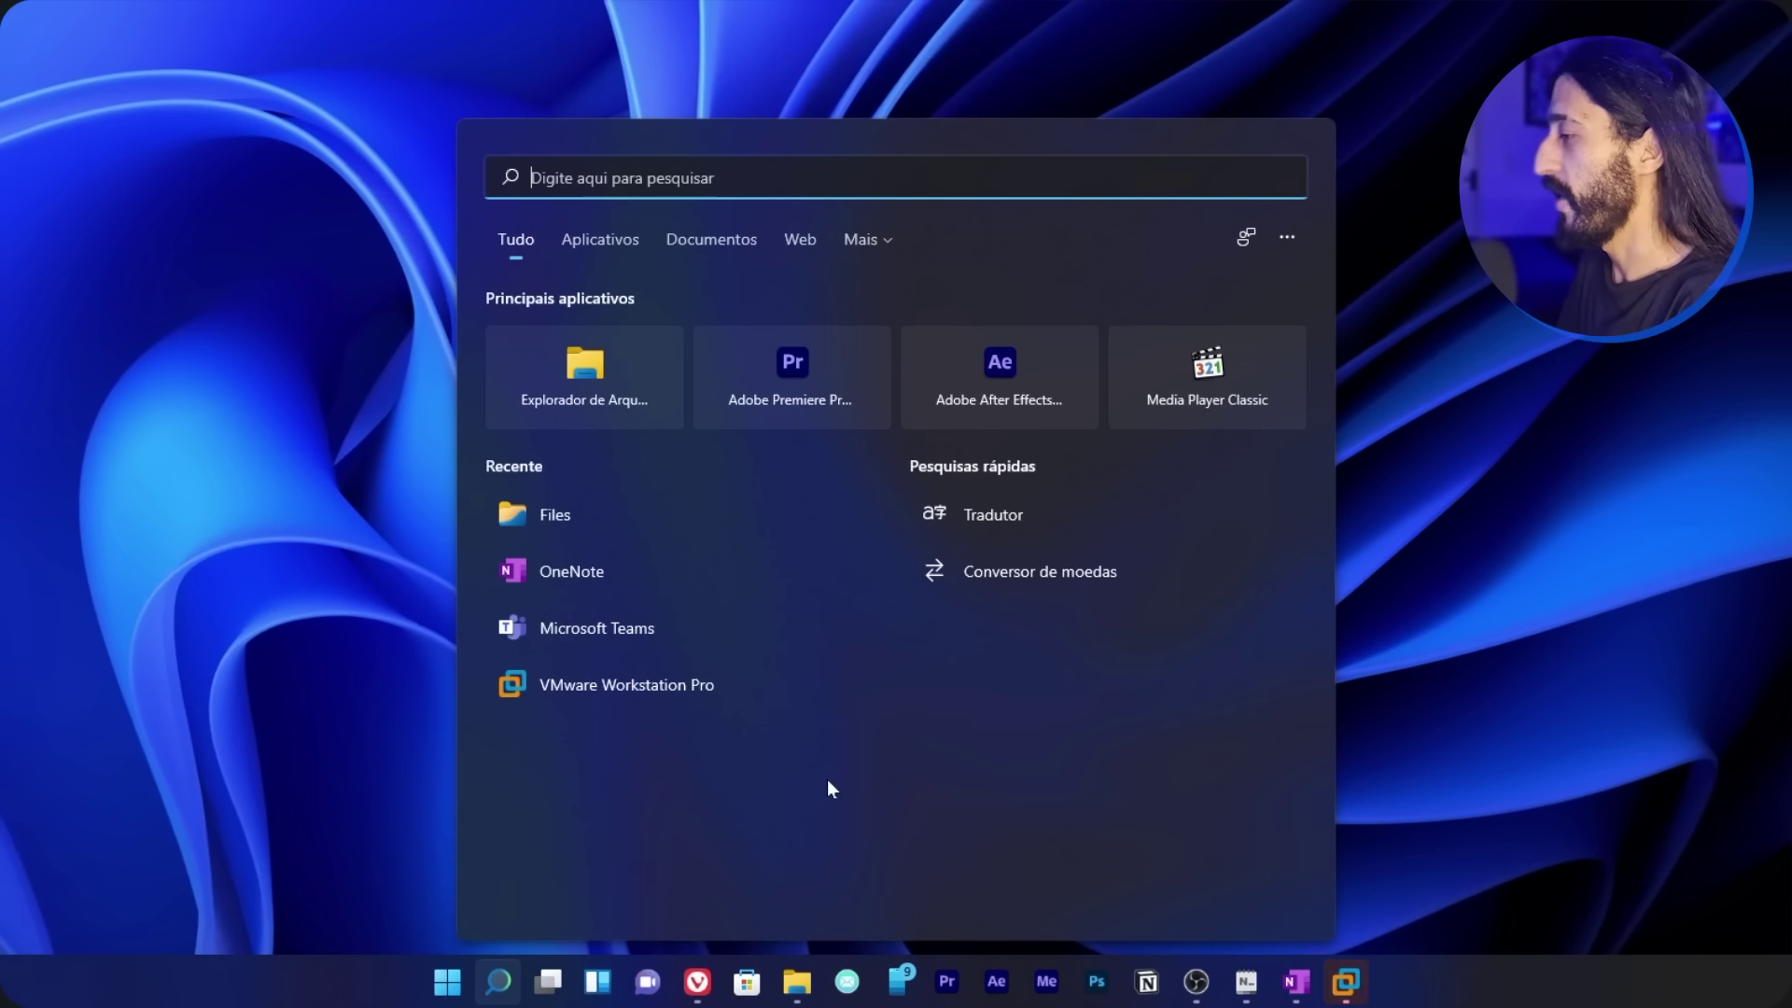
pyautogui.write('umind')
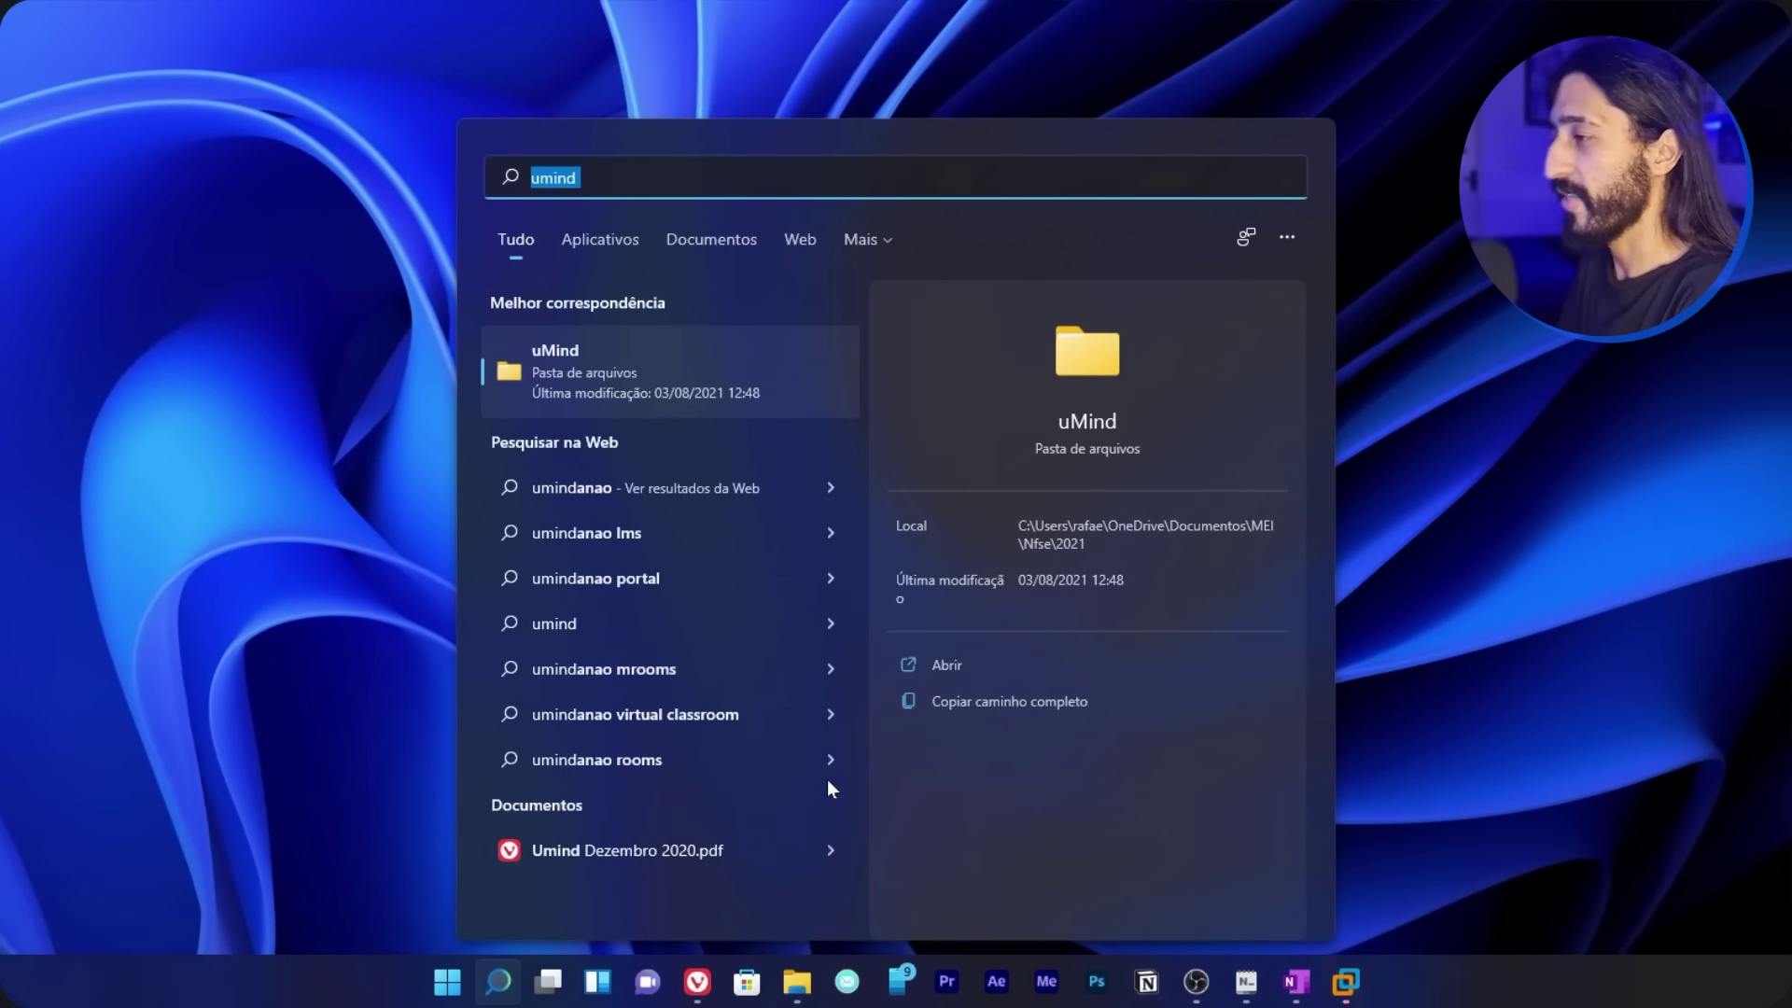
pyautogui.write('vmware Workstation Pr')
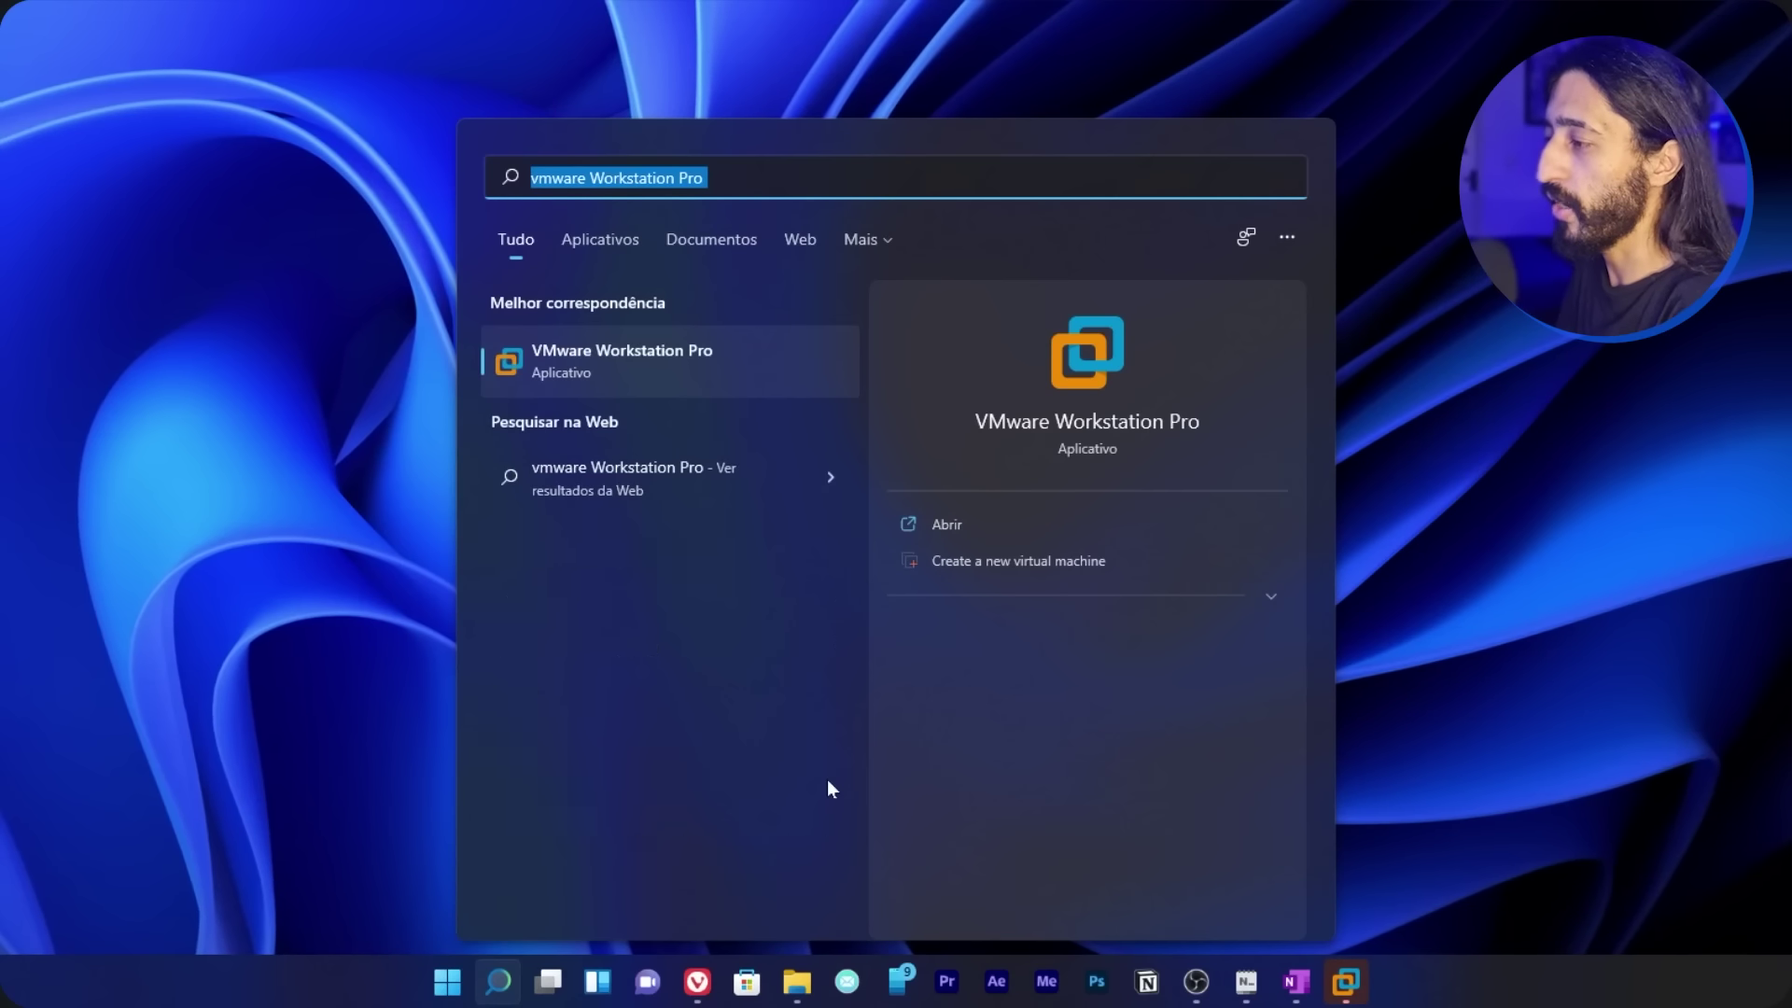
pyautogui.write('obs')
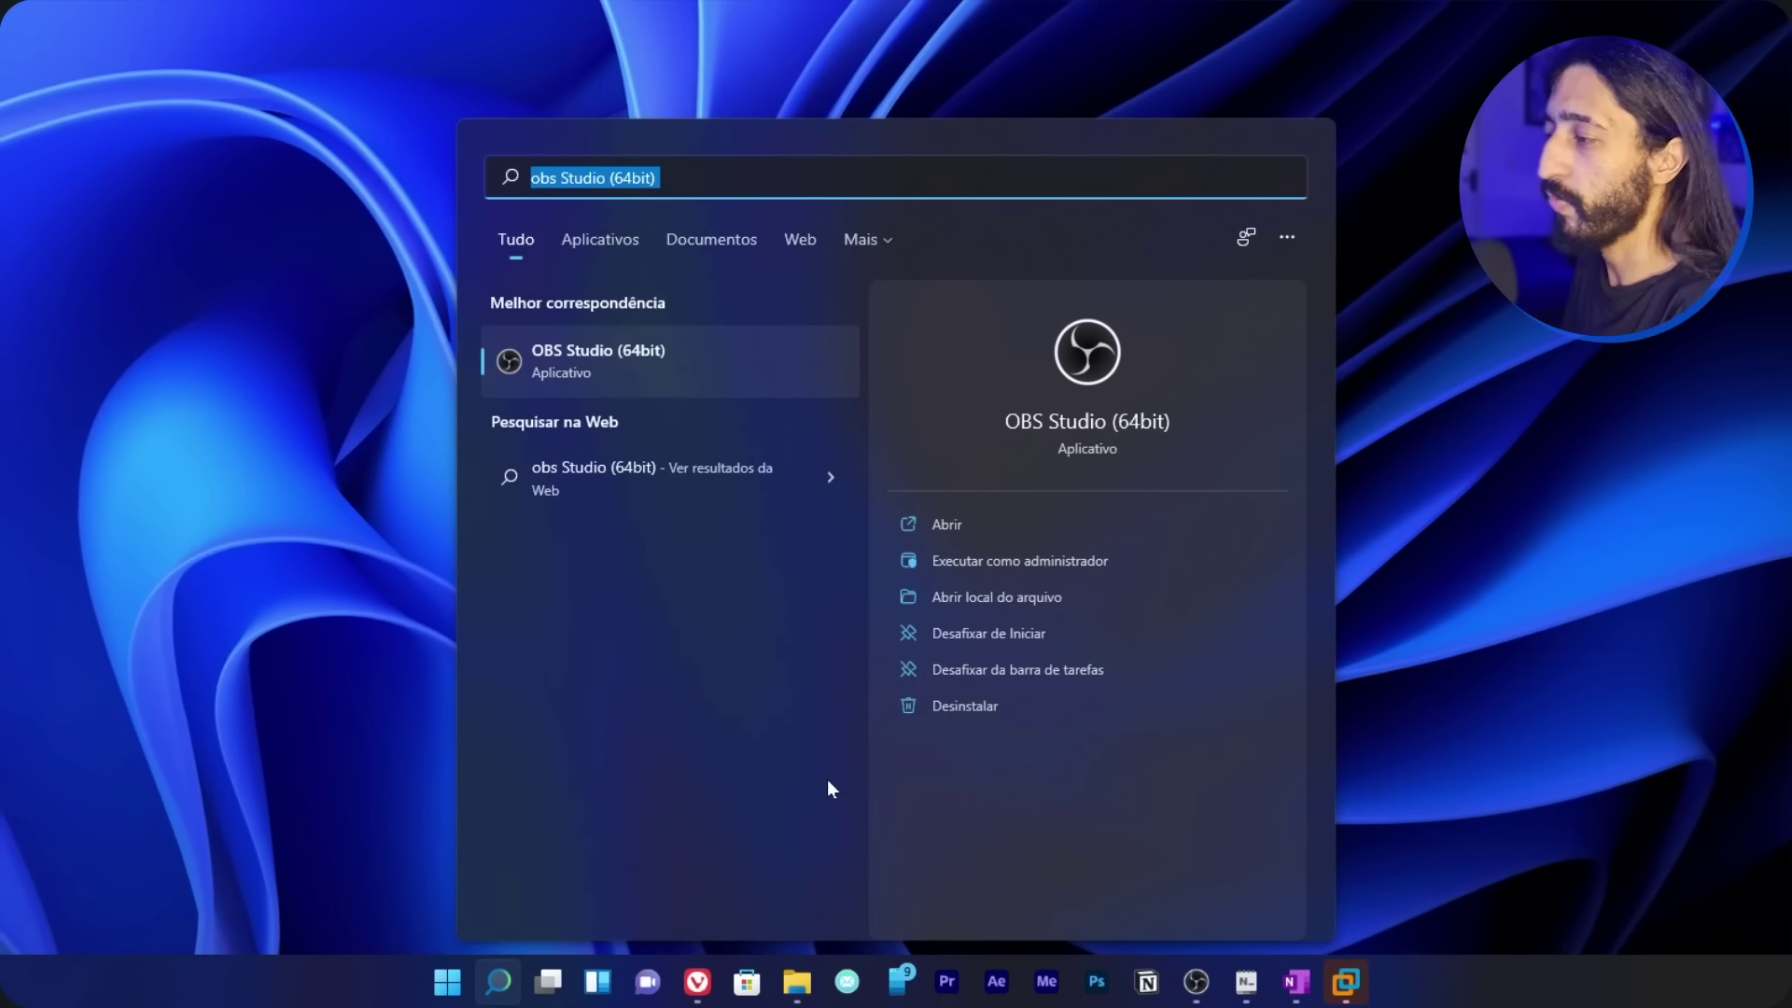
pyautogui.write('calculadora')
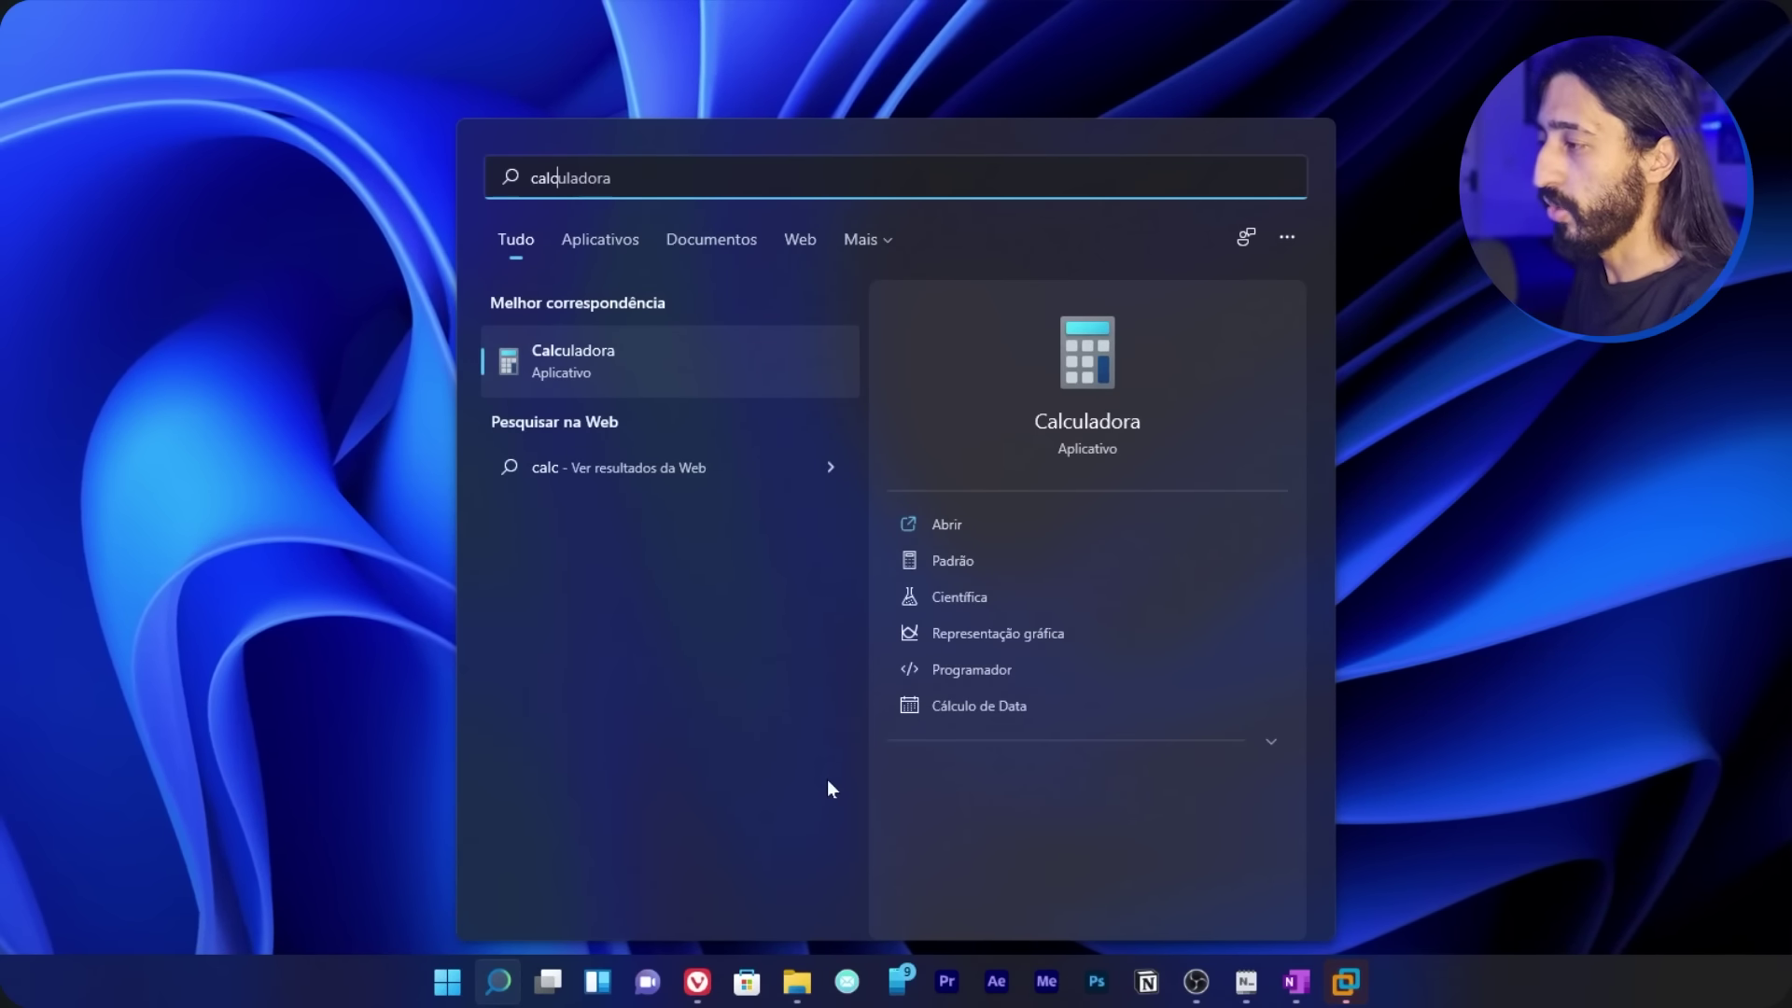
# - Calculate 54*3 in Windows search, view the results by applications, documents, web and all, and clear the query
pyautogui.write('54*3')
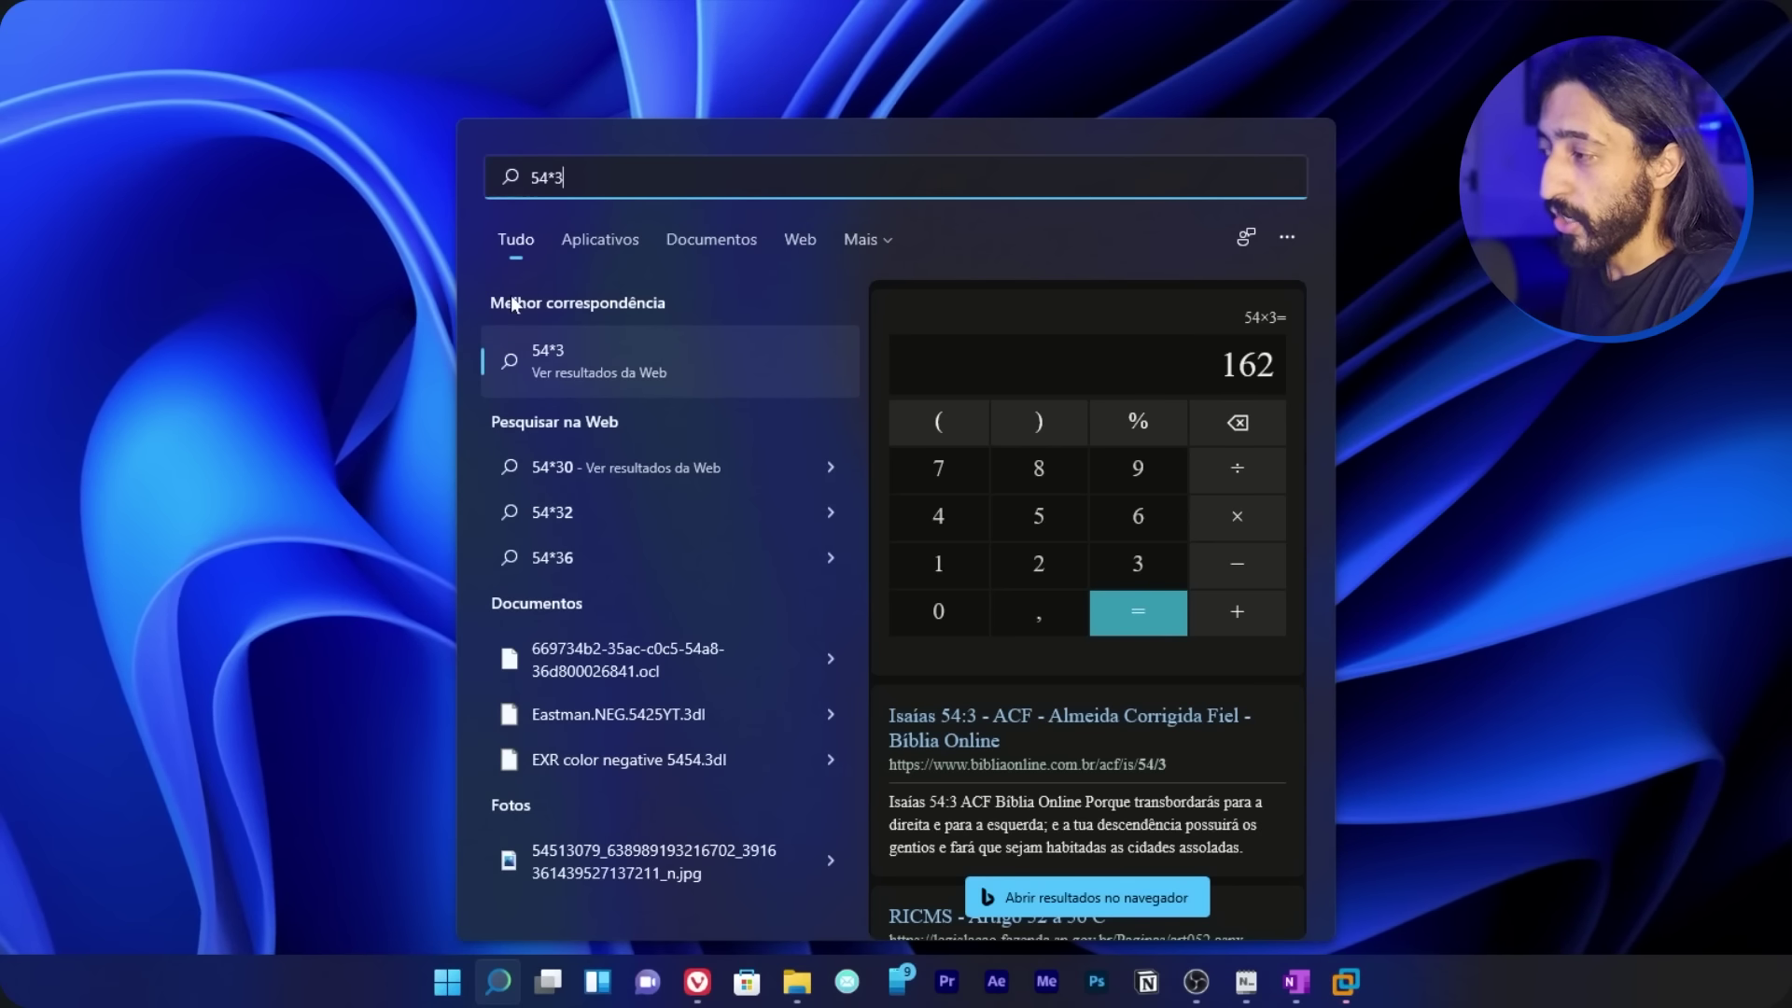
pyautogui.click(621, 245)
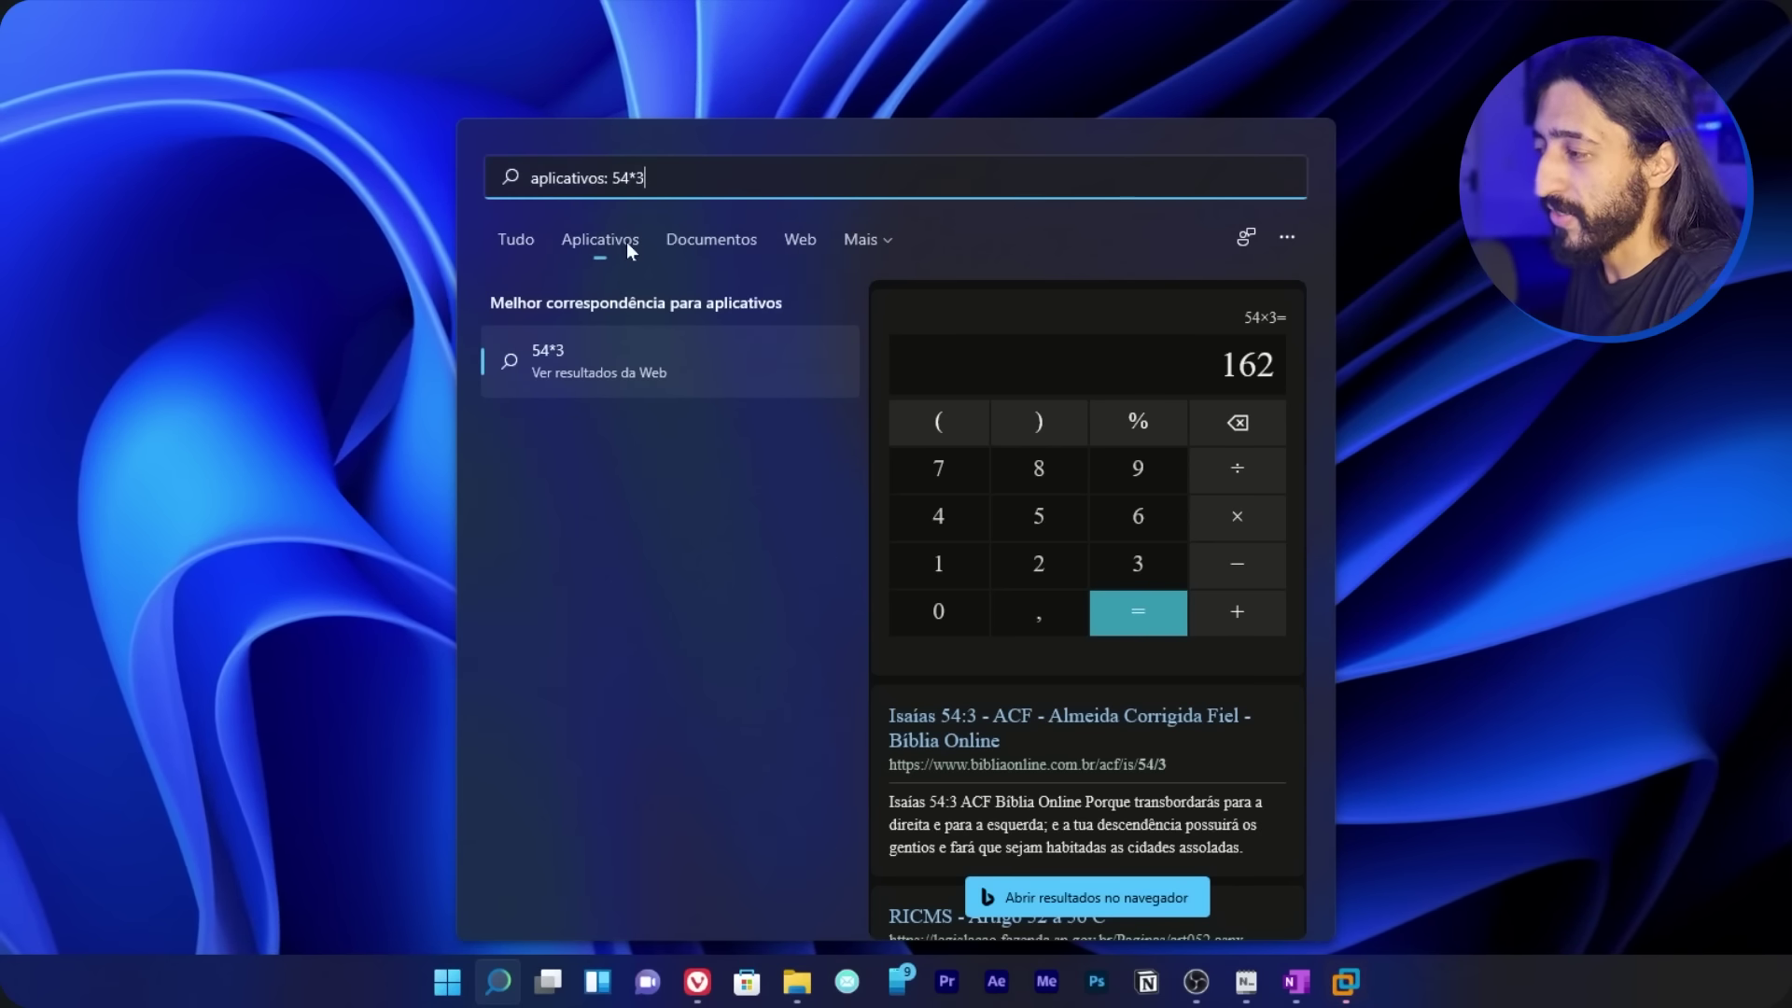
pyautogui.click(737, 246)
pyautogui.click(801, 247)
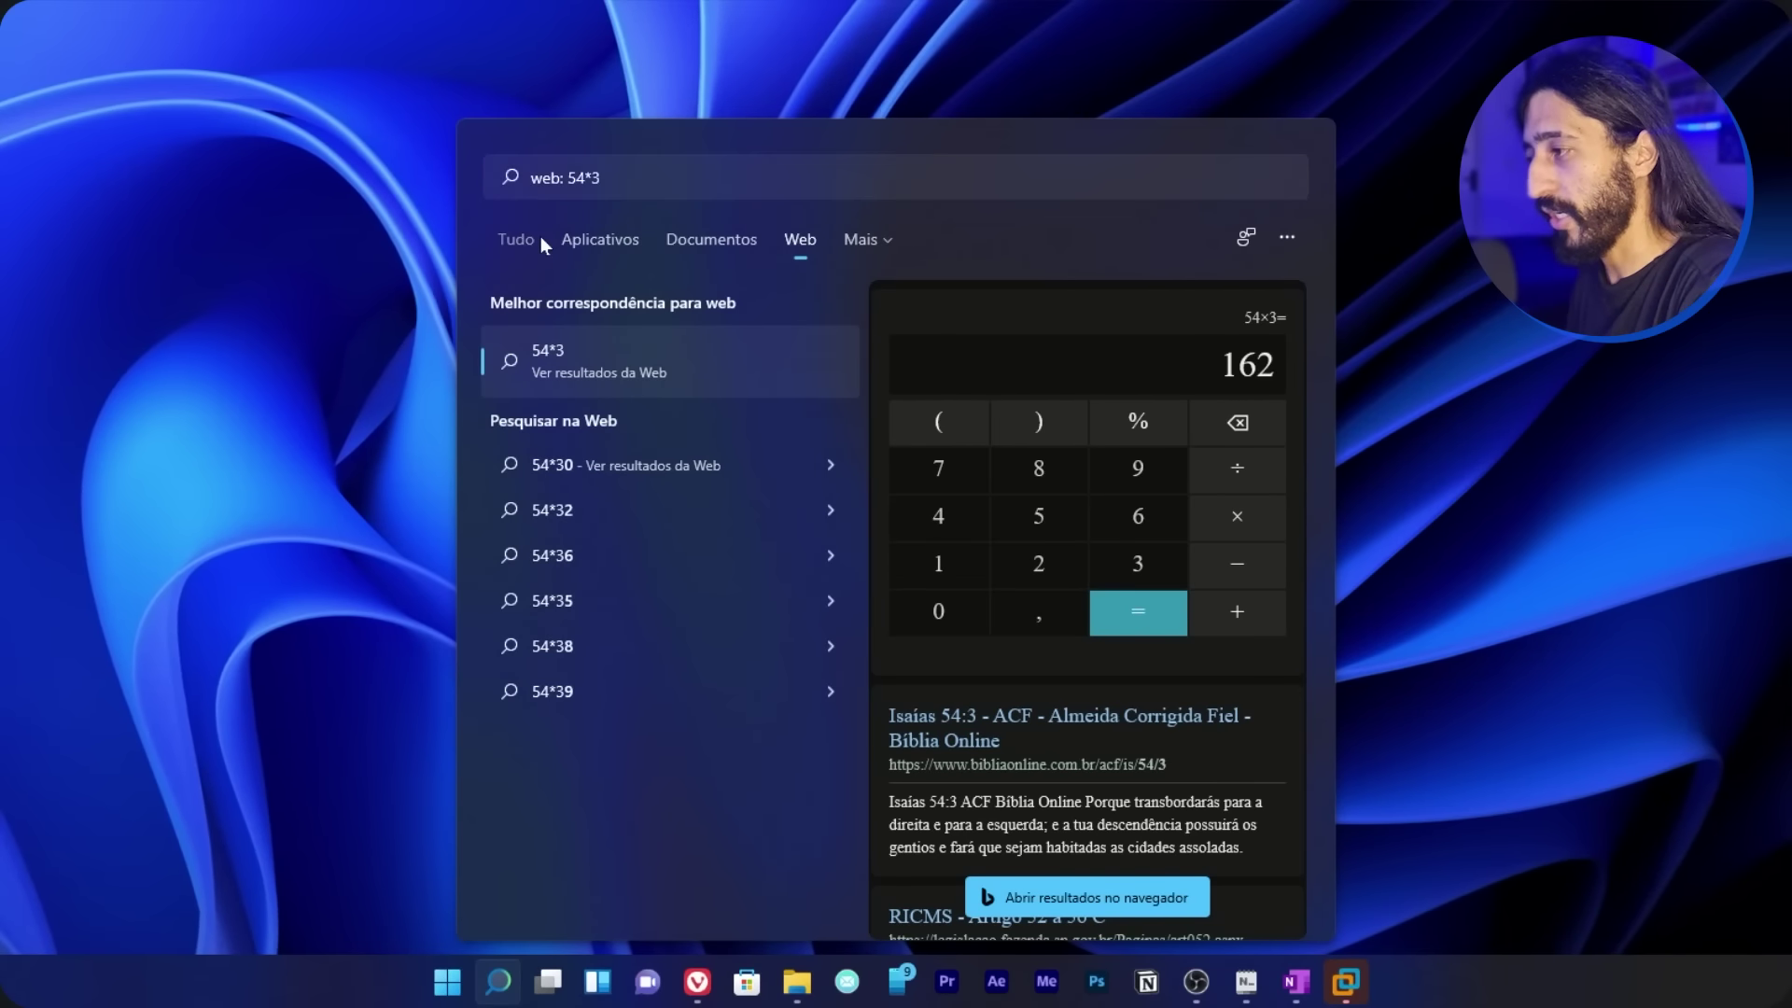
pyautogui.click(522, 239)
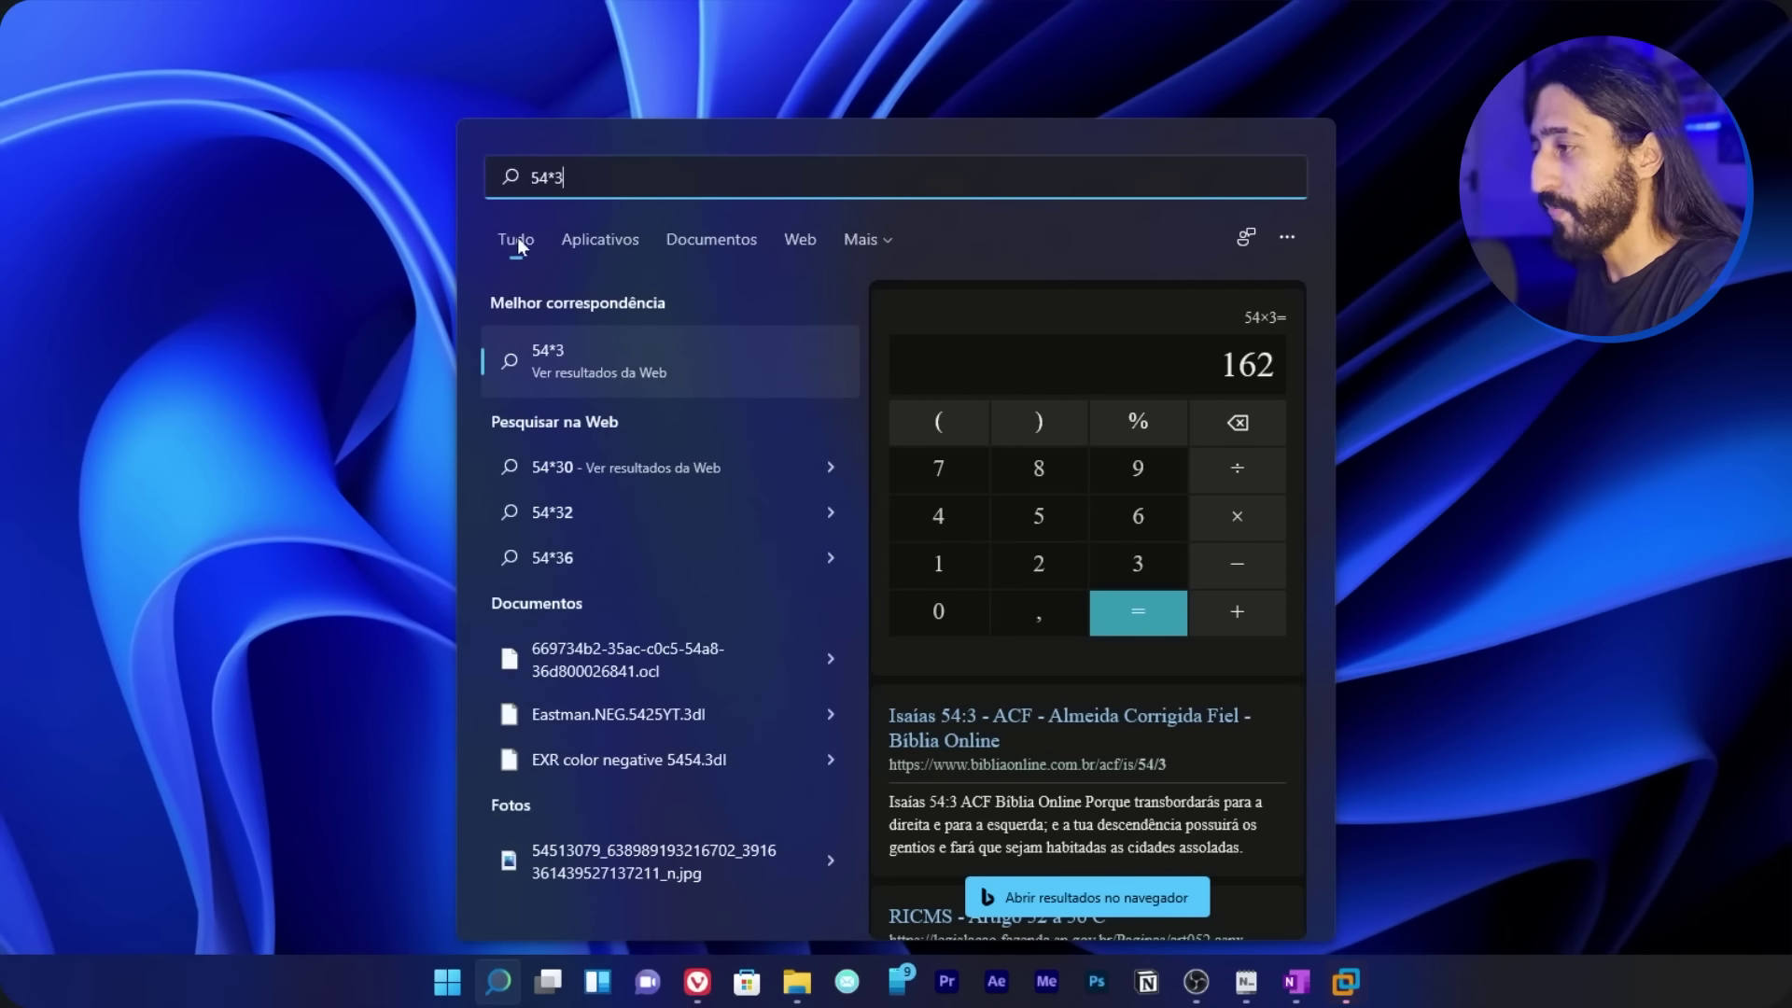
pyautogui.click(818, 153)
pyautogui.press('BackSpace')
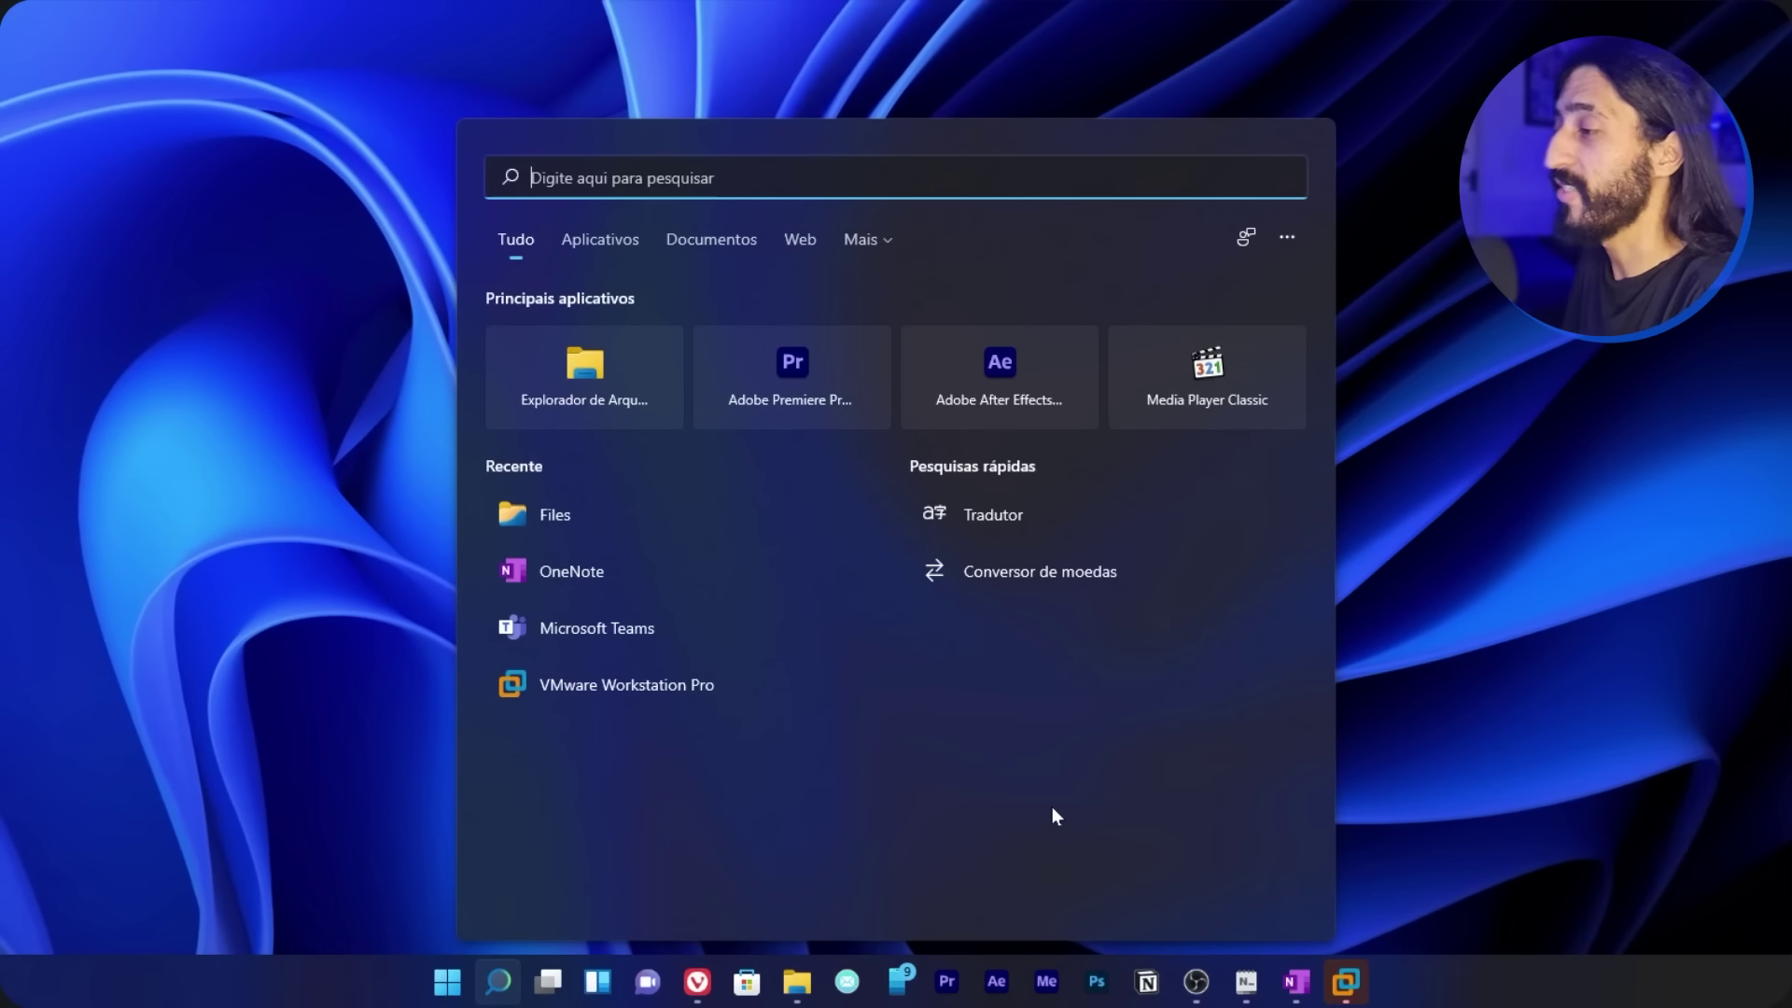
# - Close the search window and compare the taskbar's recent-search preview with the Start menu
pyautogui.click(364, 800)
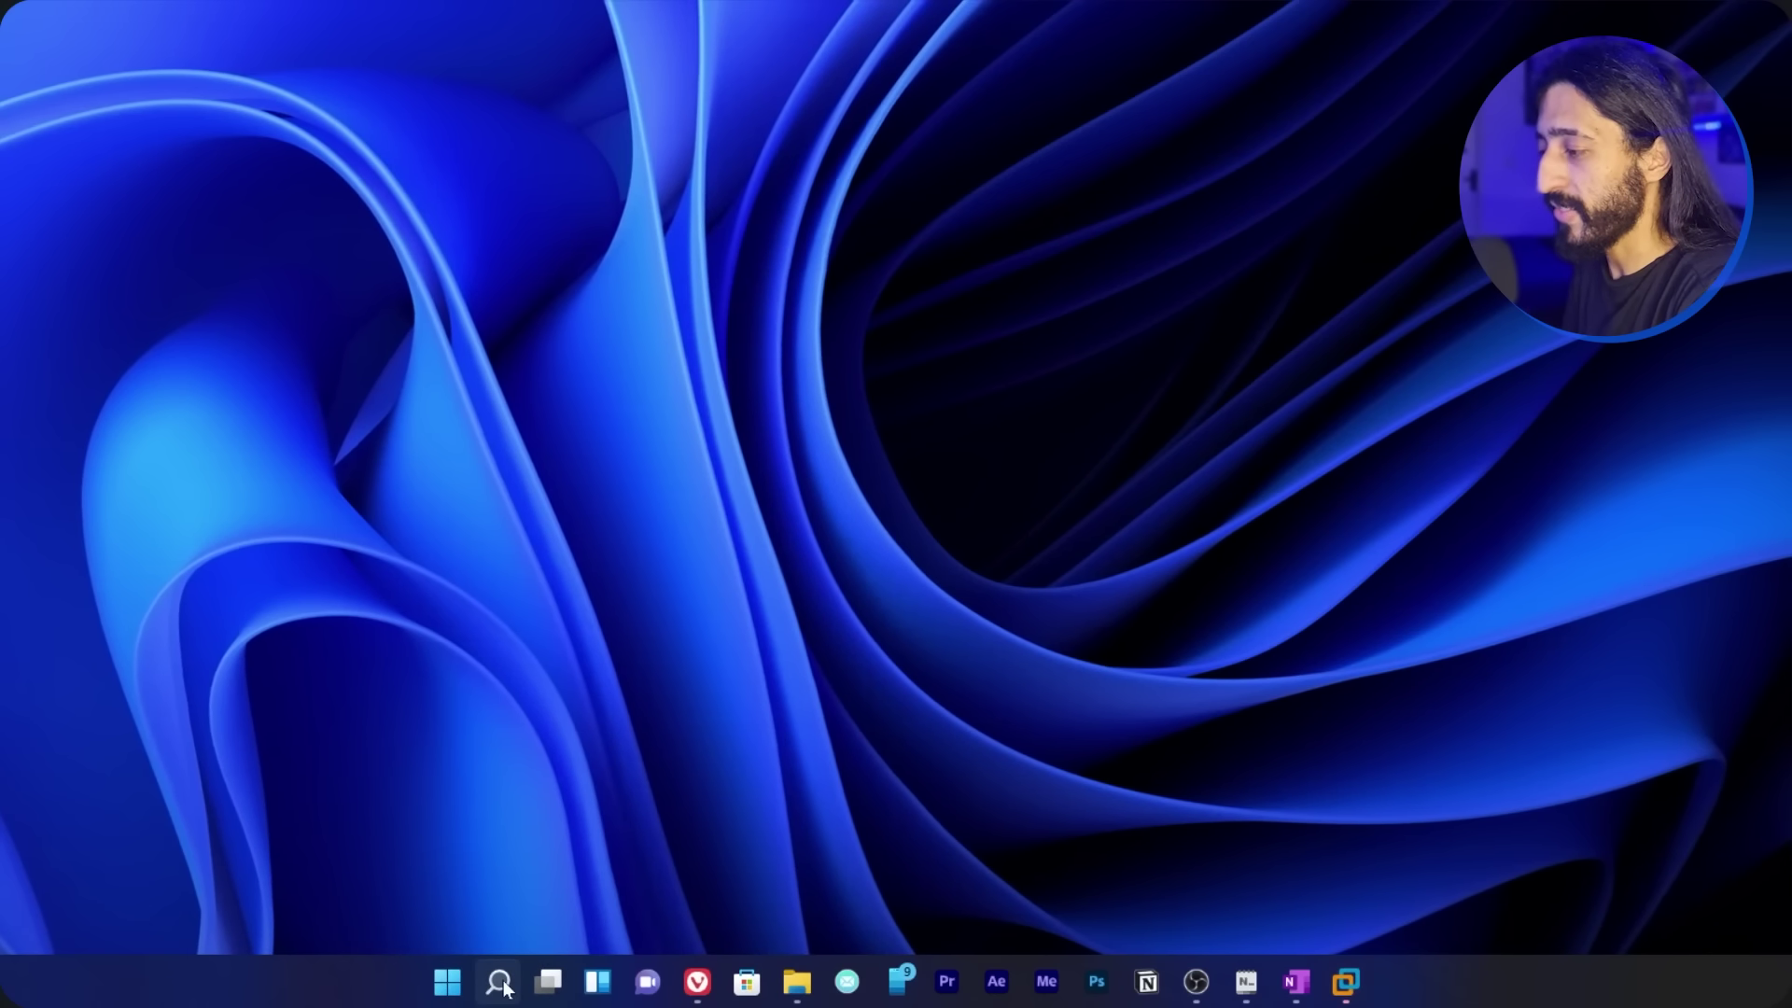
pyautogui.moveTo(501, 986)
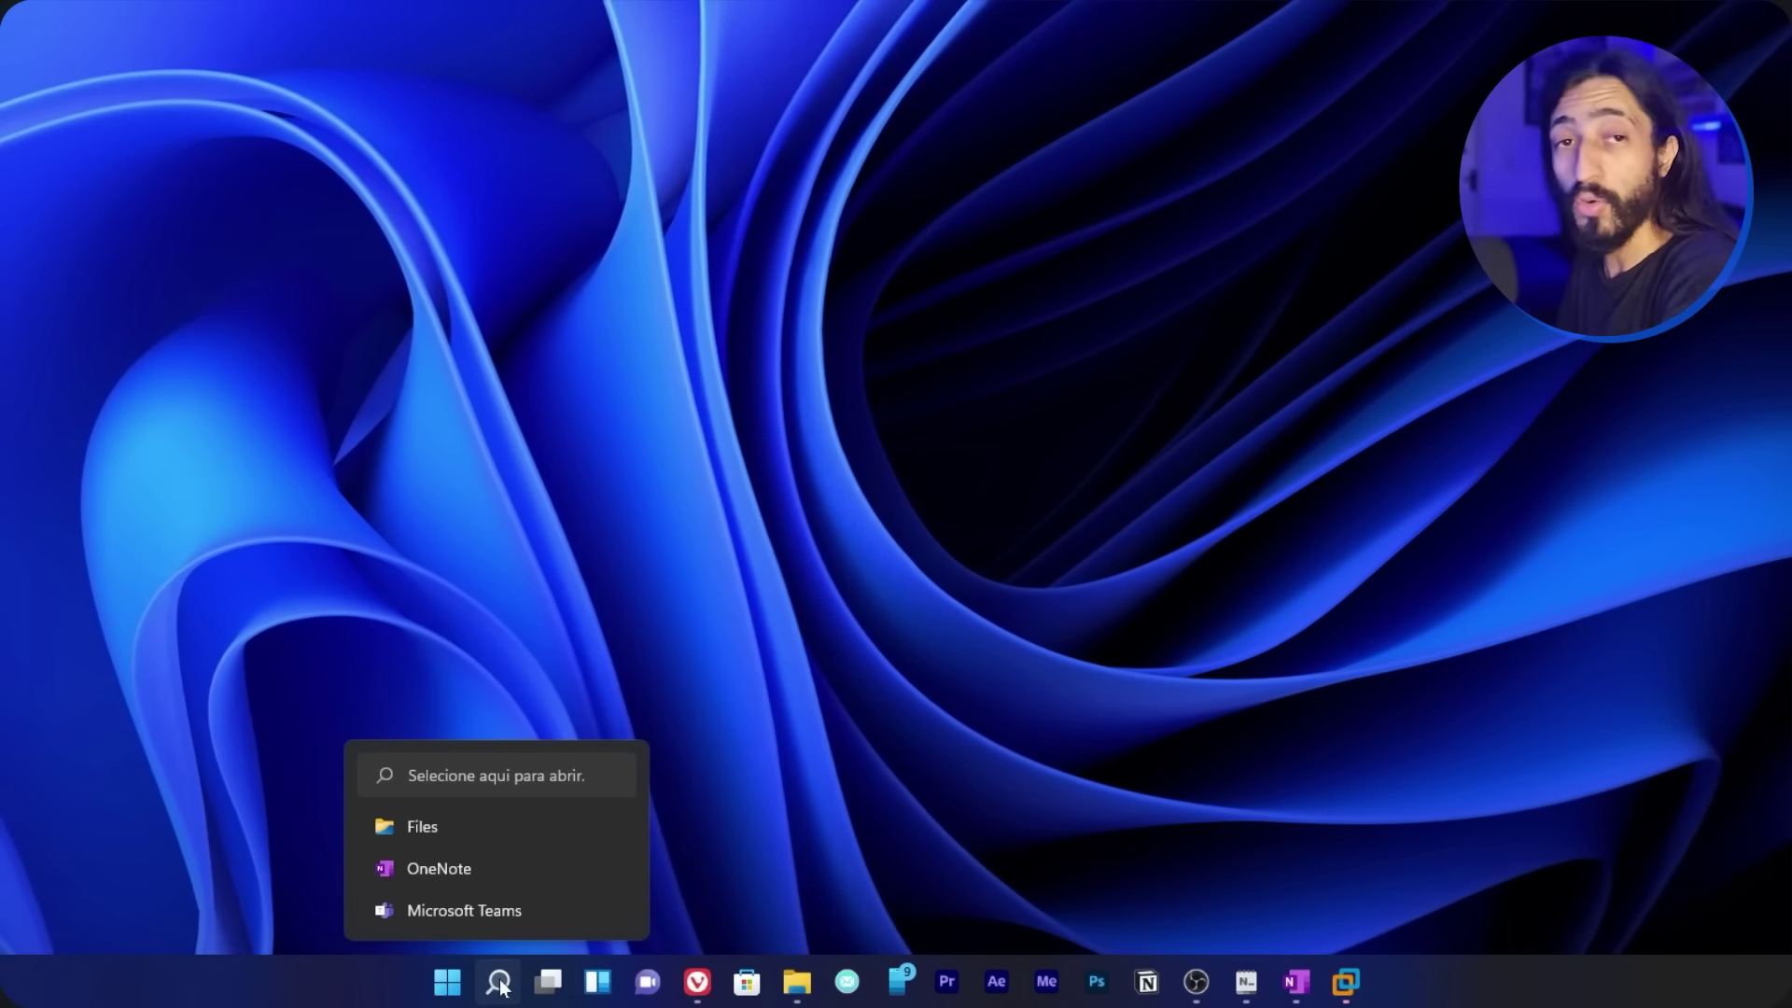
pyautogui.click(448, 981)
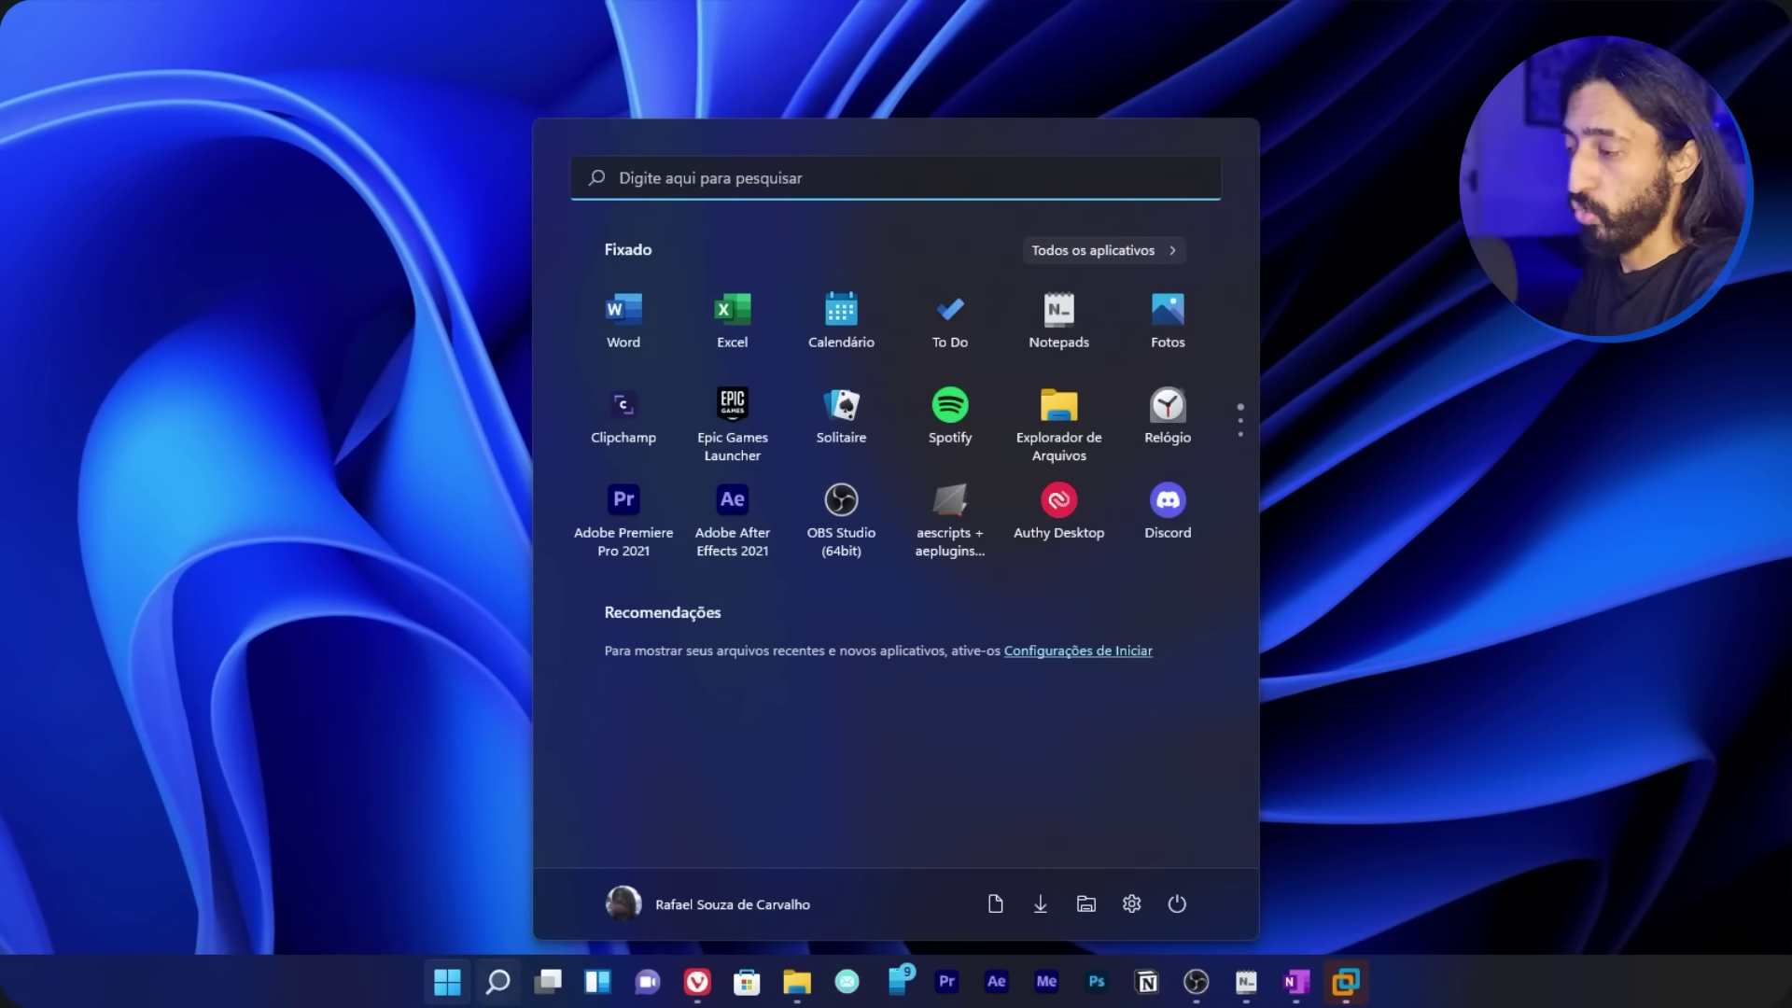
pyautogui.click(325, 621)
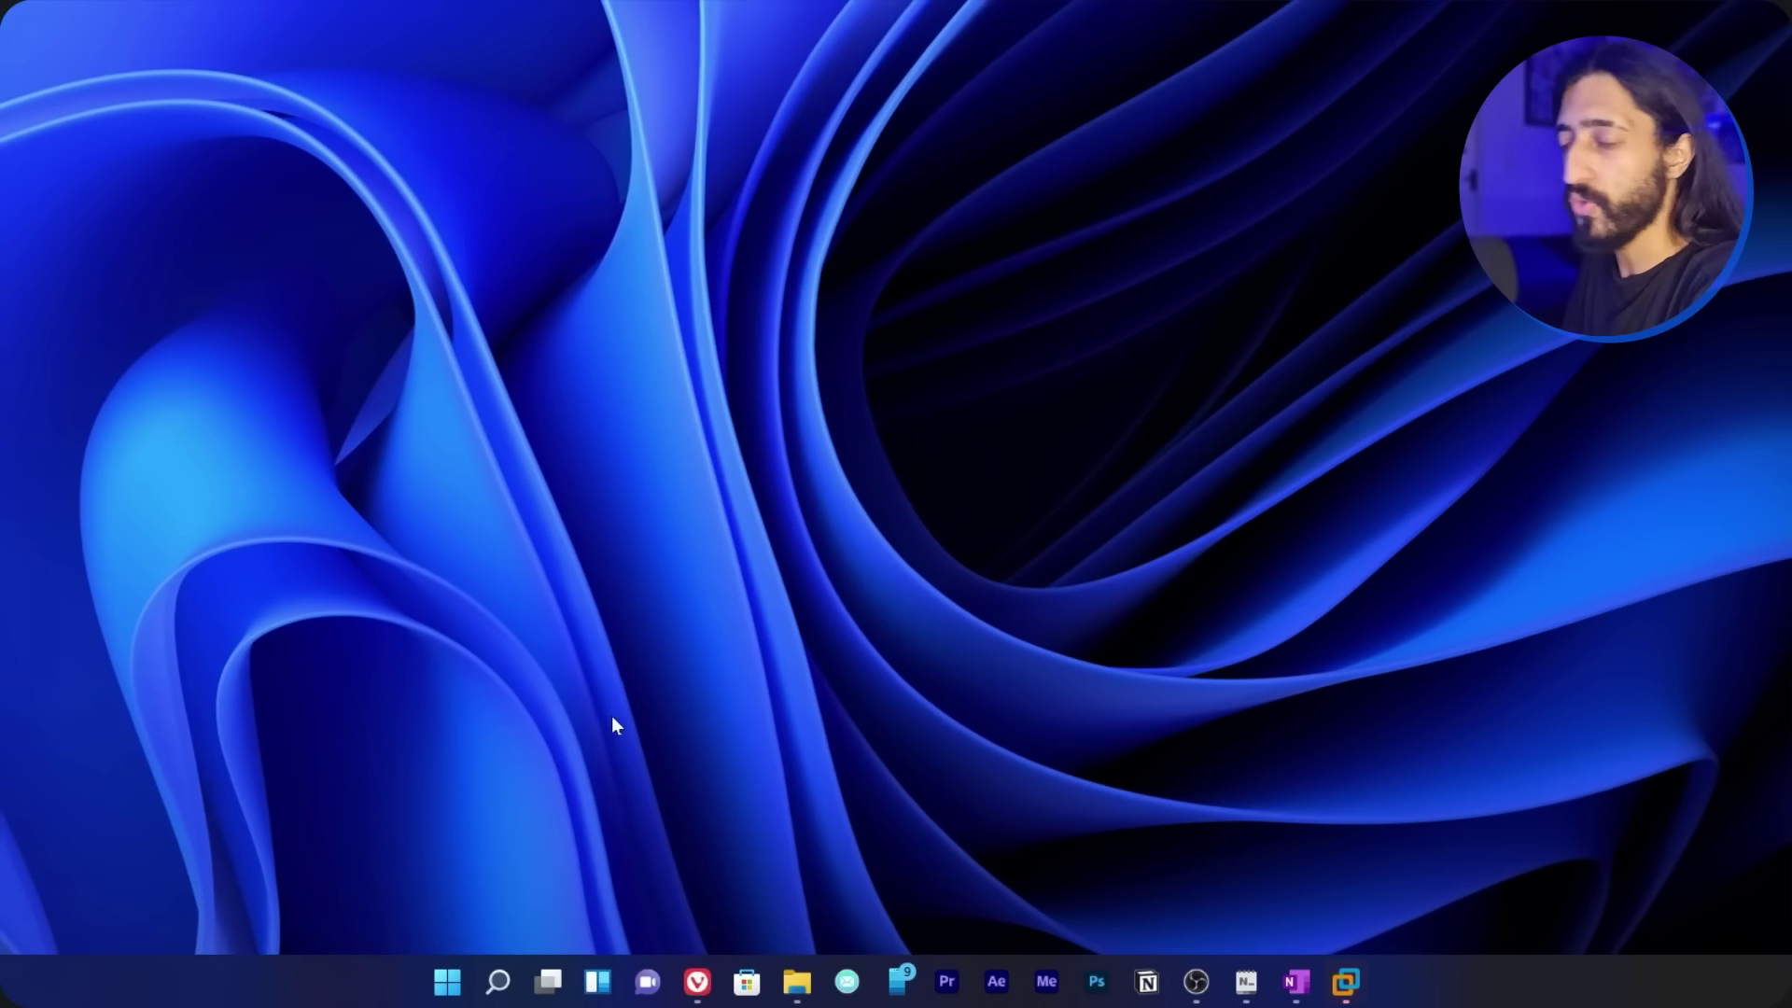
pyautogui.moveTo(499, 990)
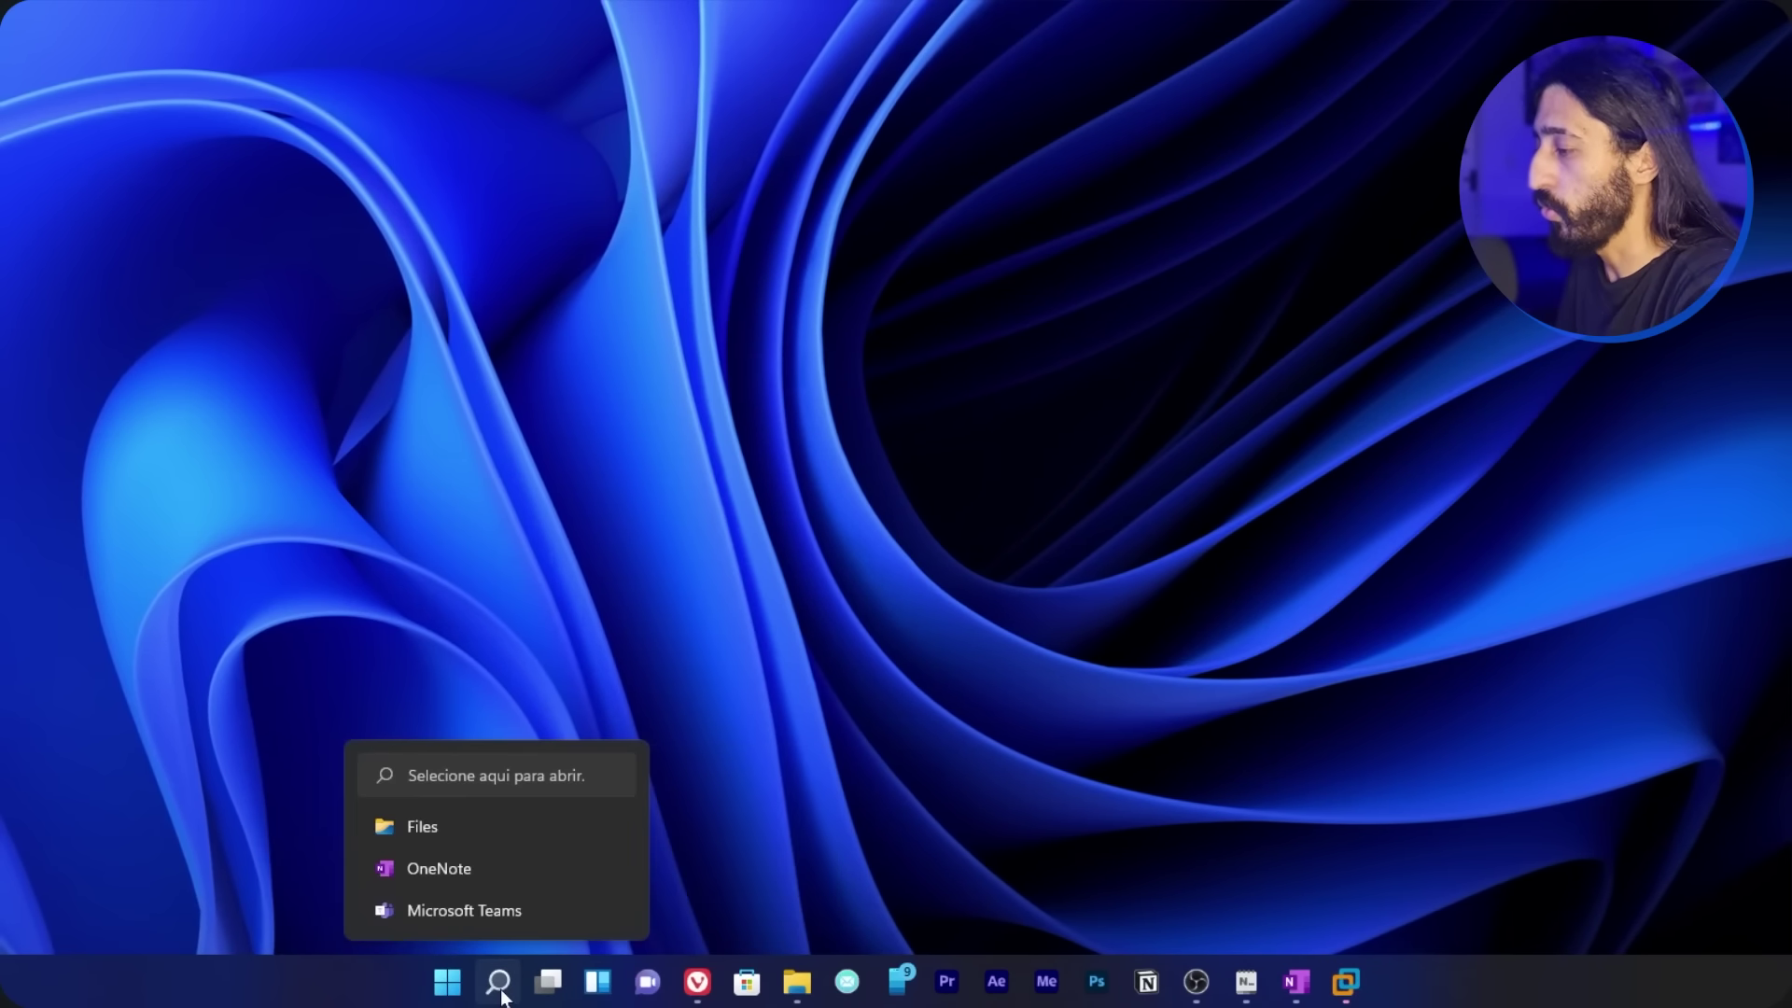
pyautogui.moveTo(560, 995)
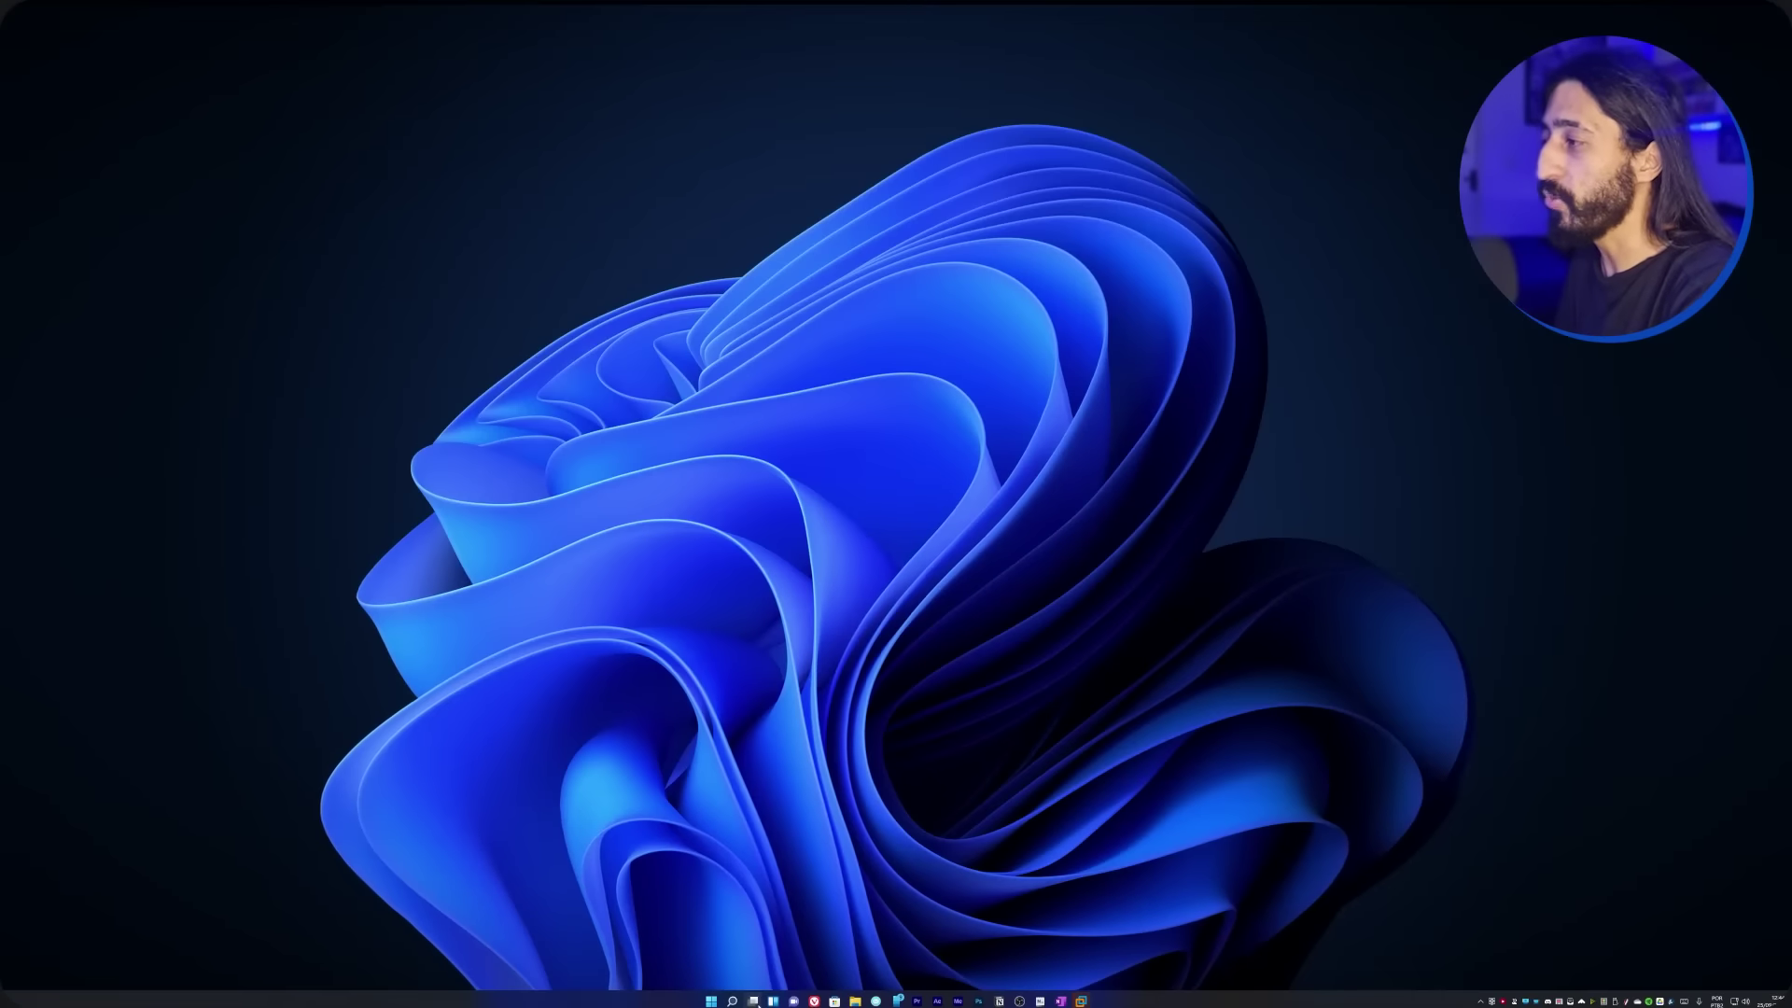
# - Switch between Task View and the Start menu, return to the desktop, and open Windows search
pyautogui.click(756, 1001)
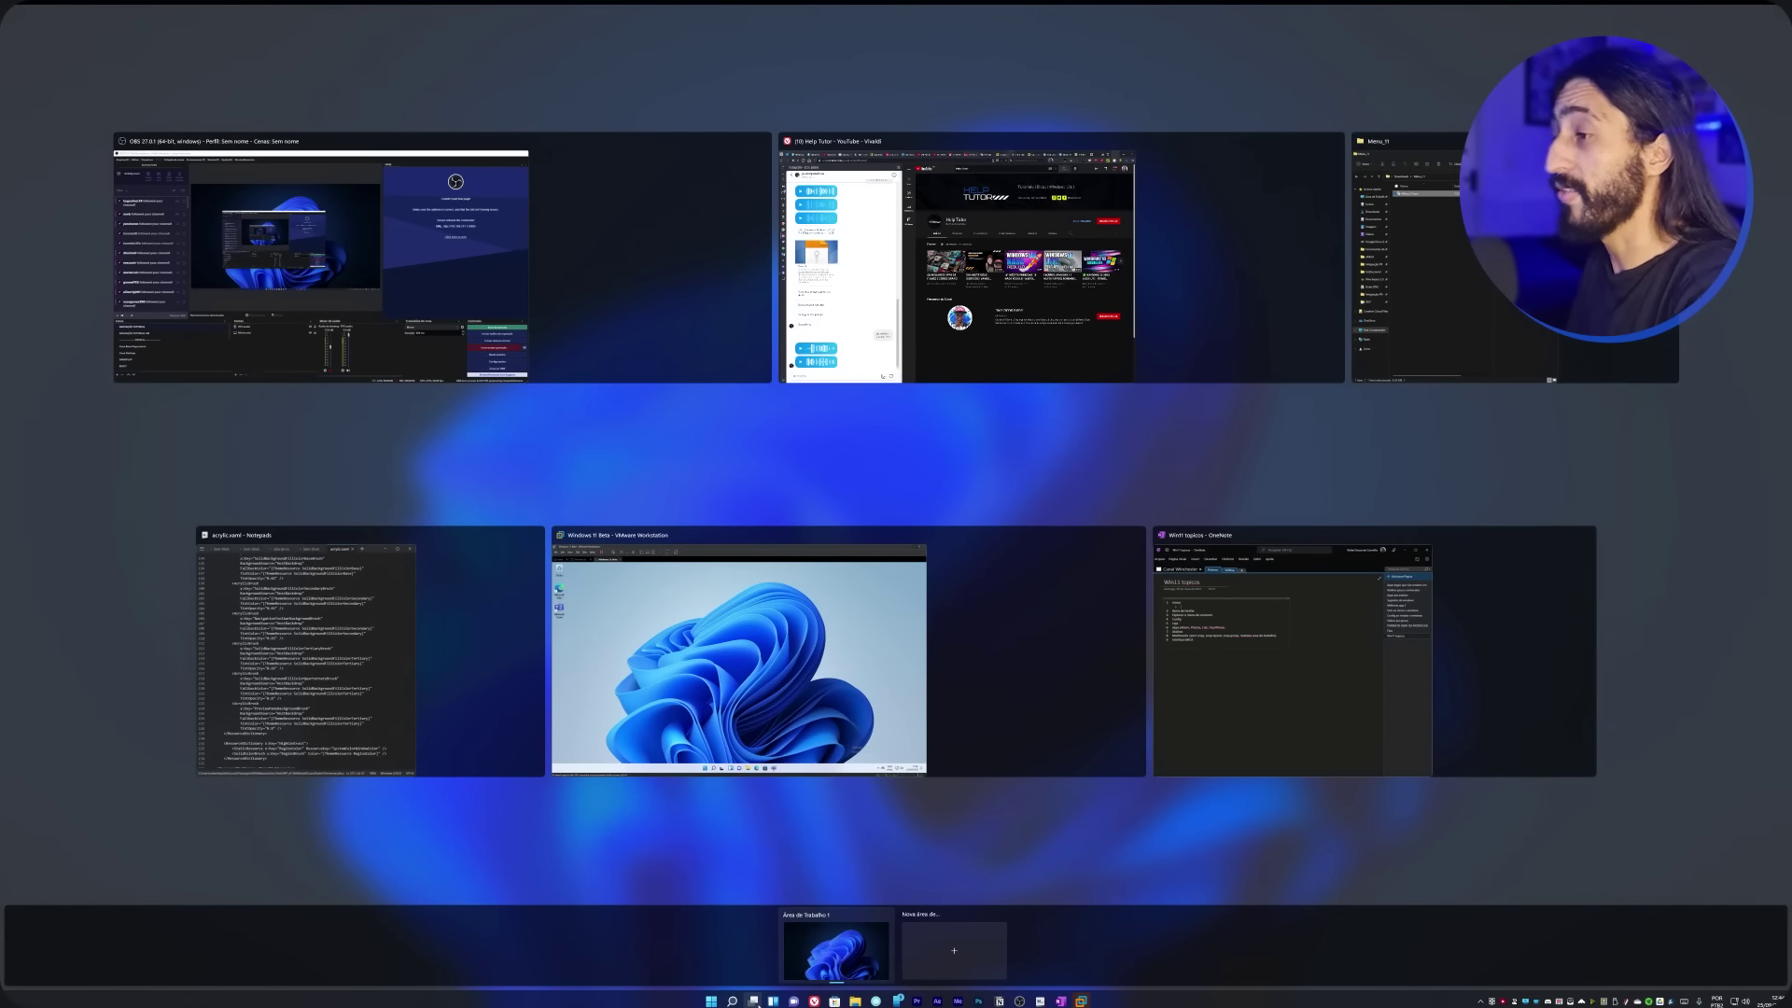
pyautogui.press('super')
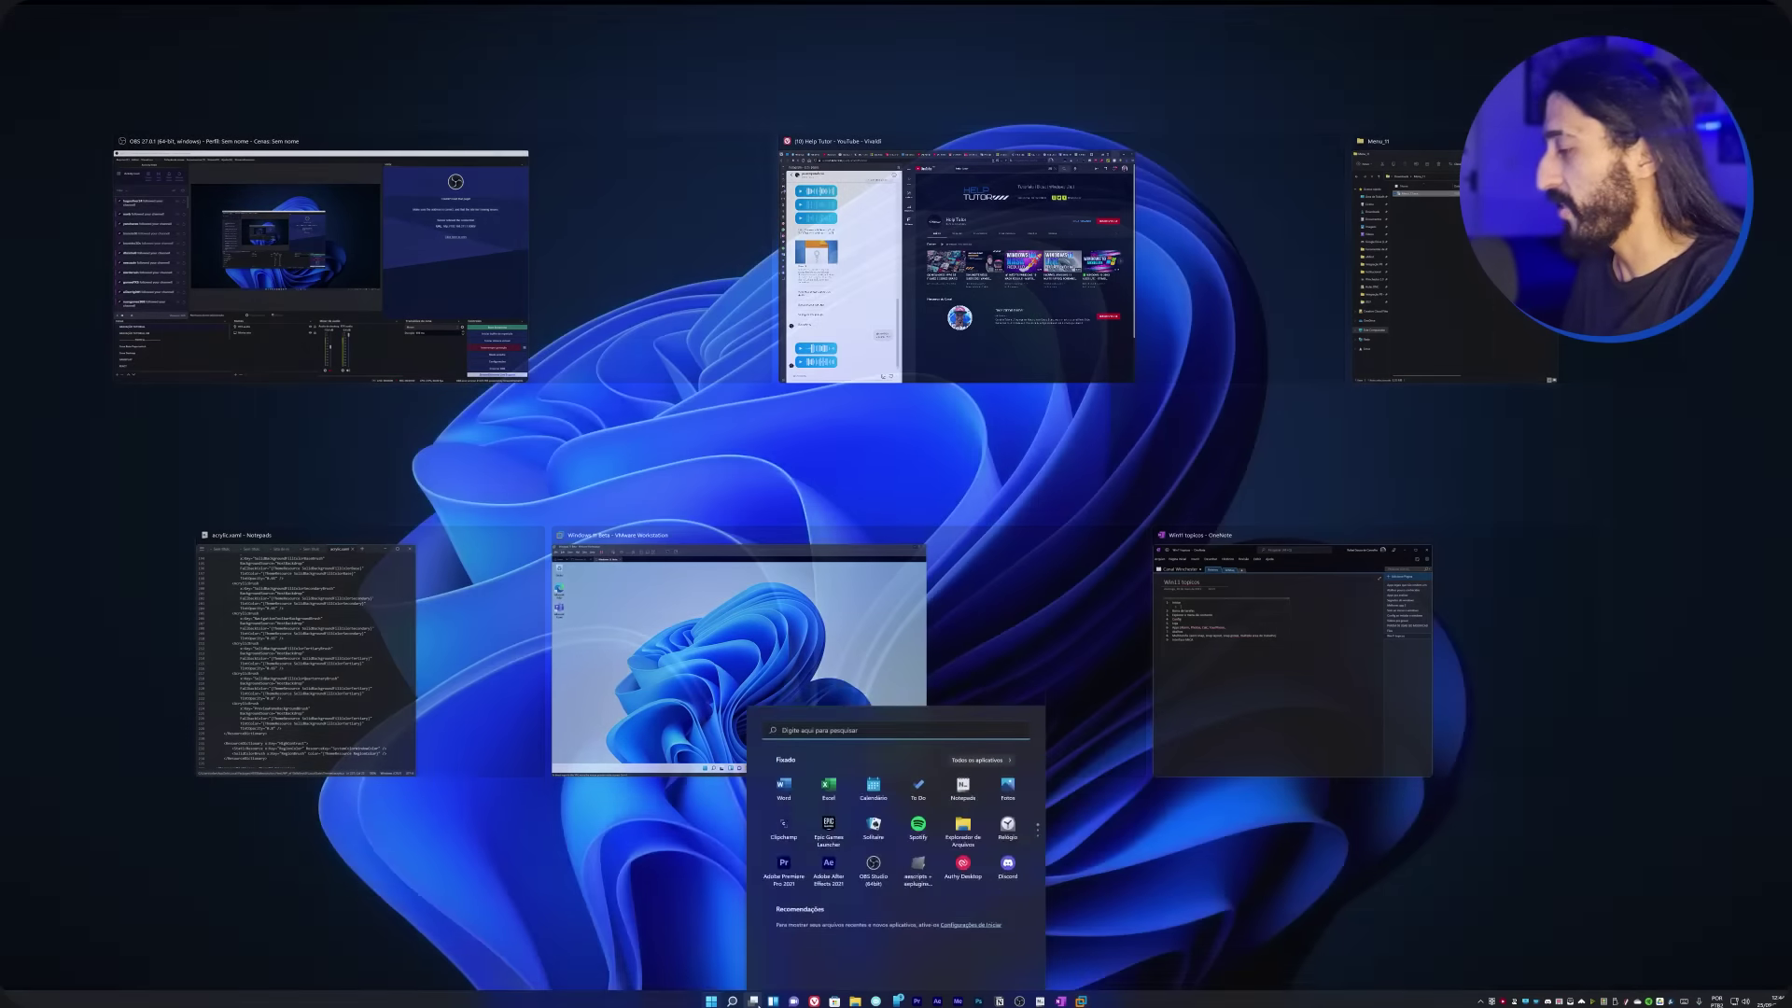
pyautogui.click(756, 1001)
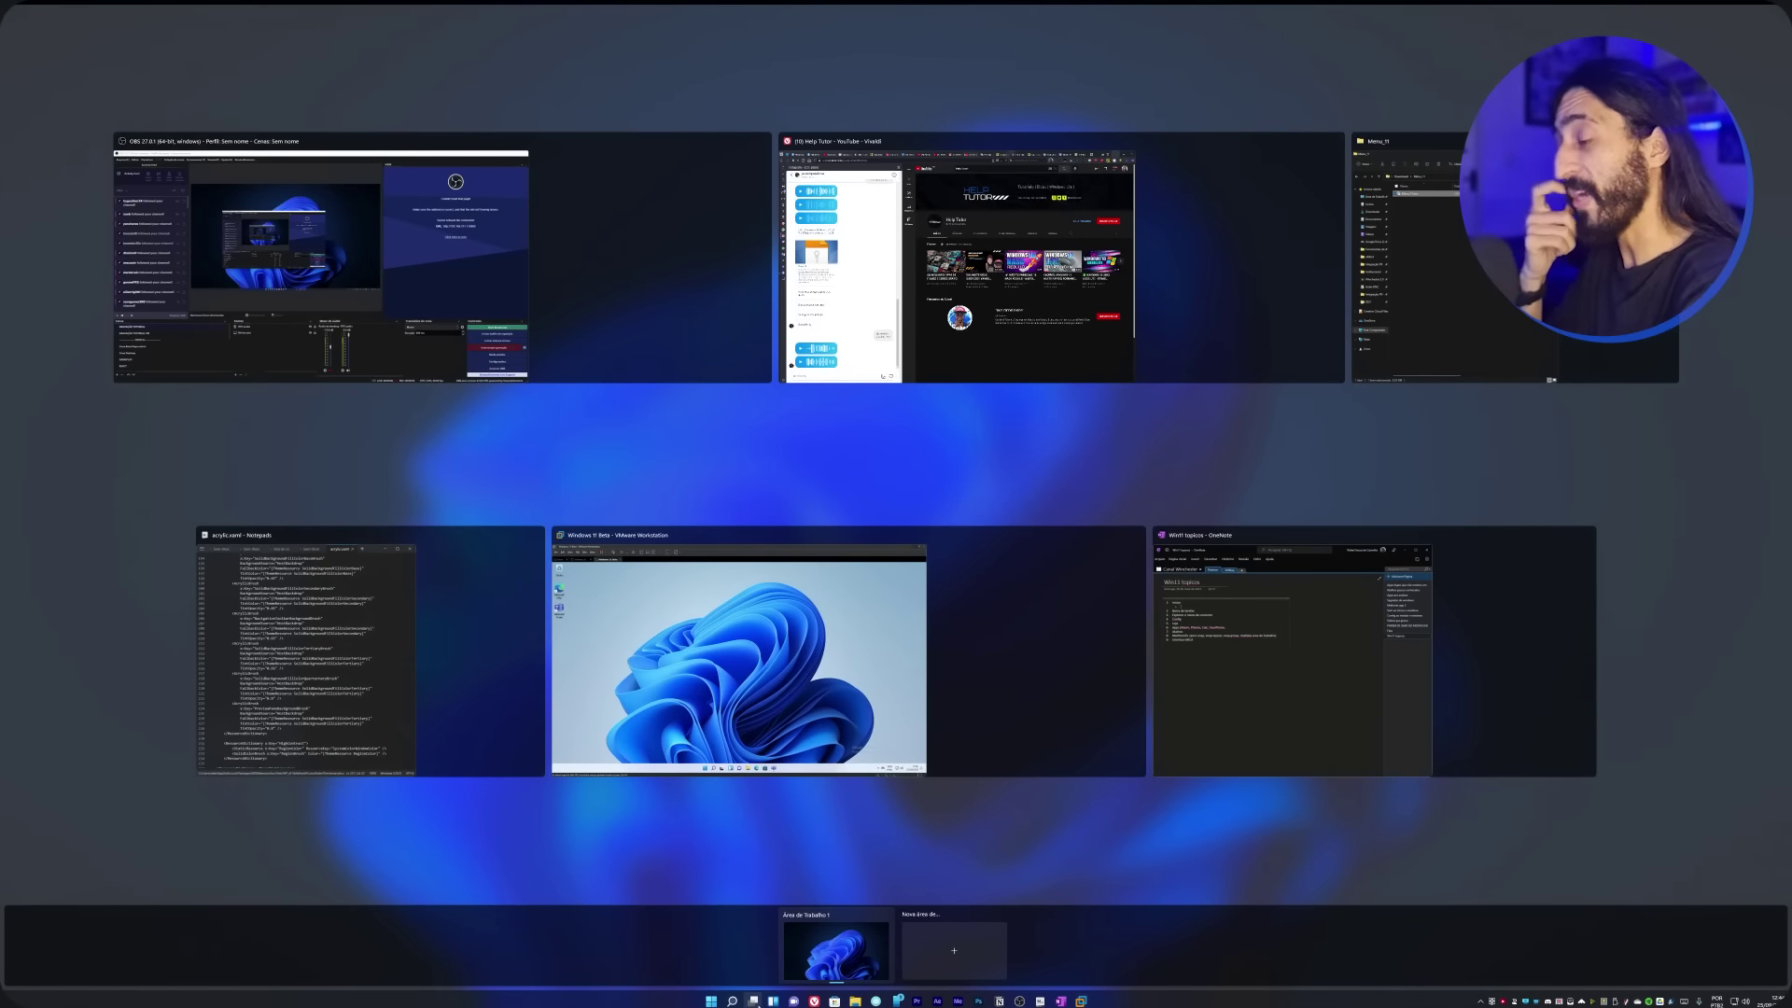
pyautogui.press('super')
pyautogui.press('super')
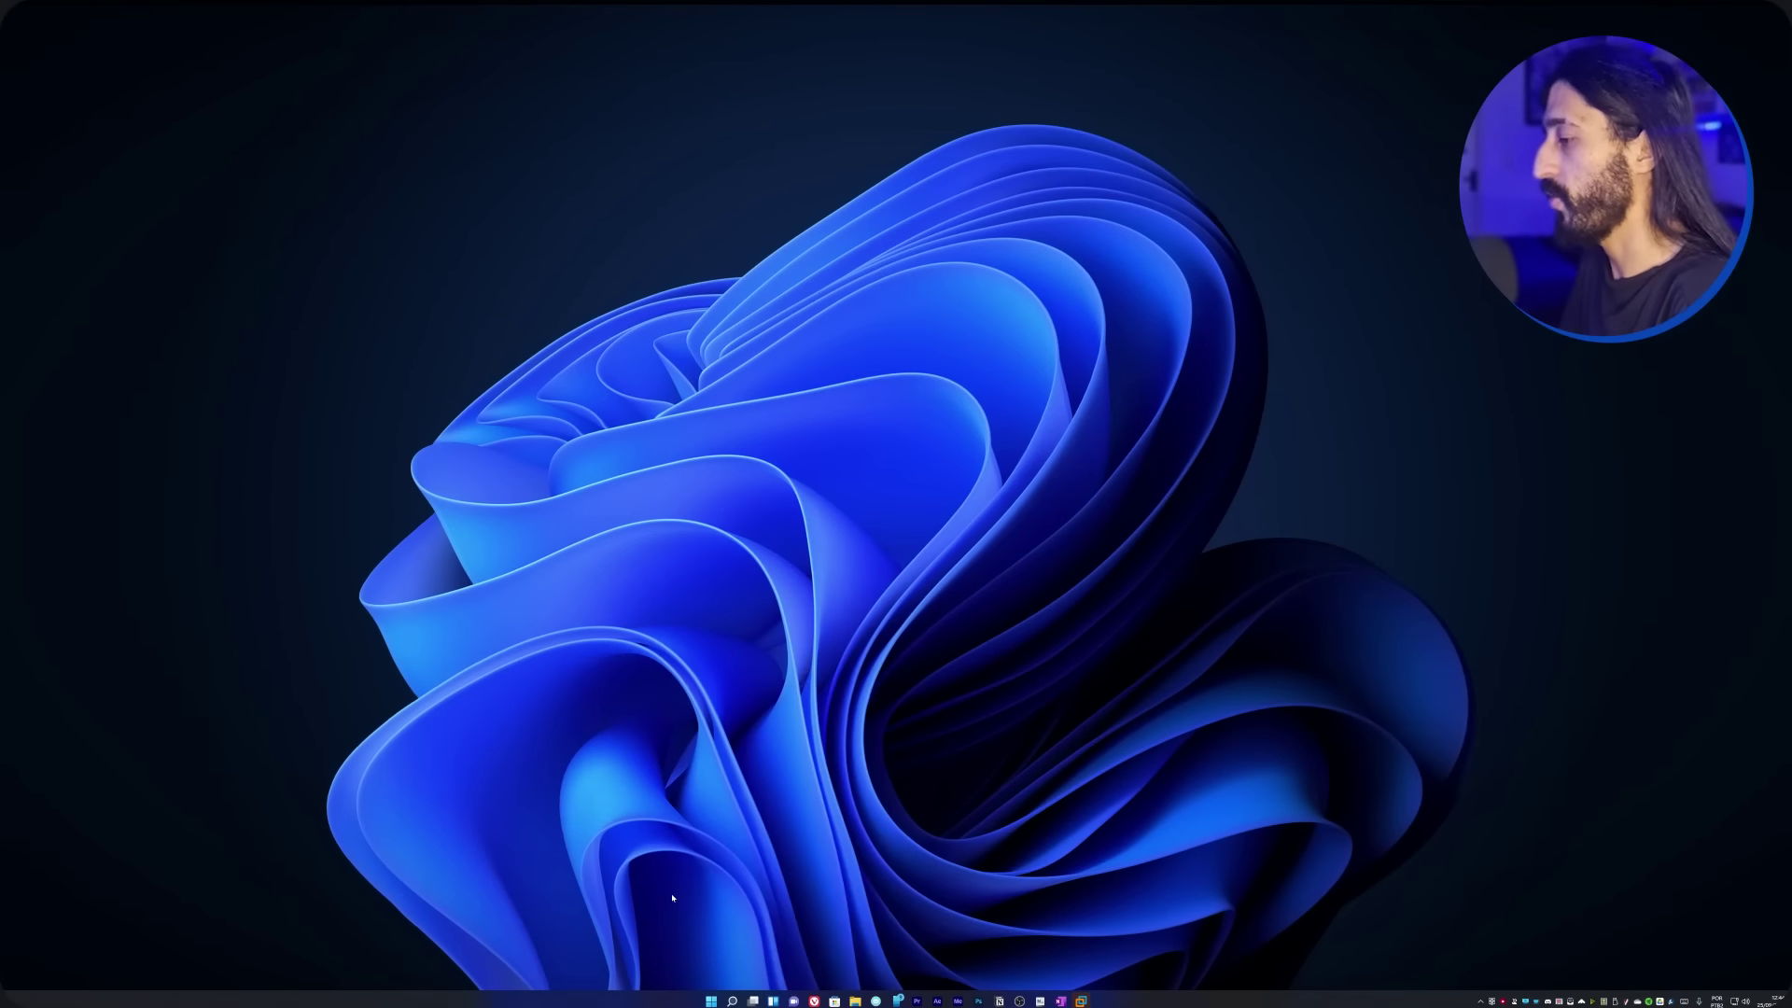
pyautogui.press('super+s')
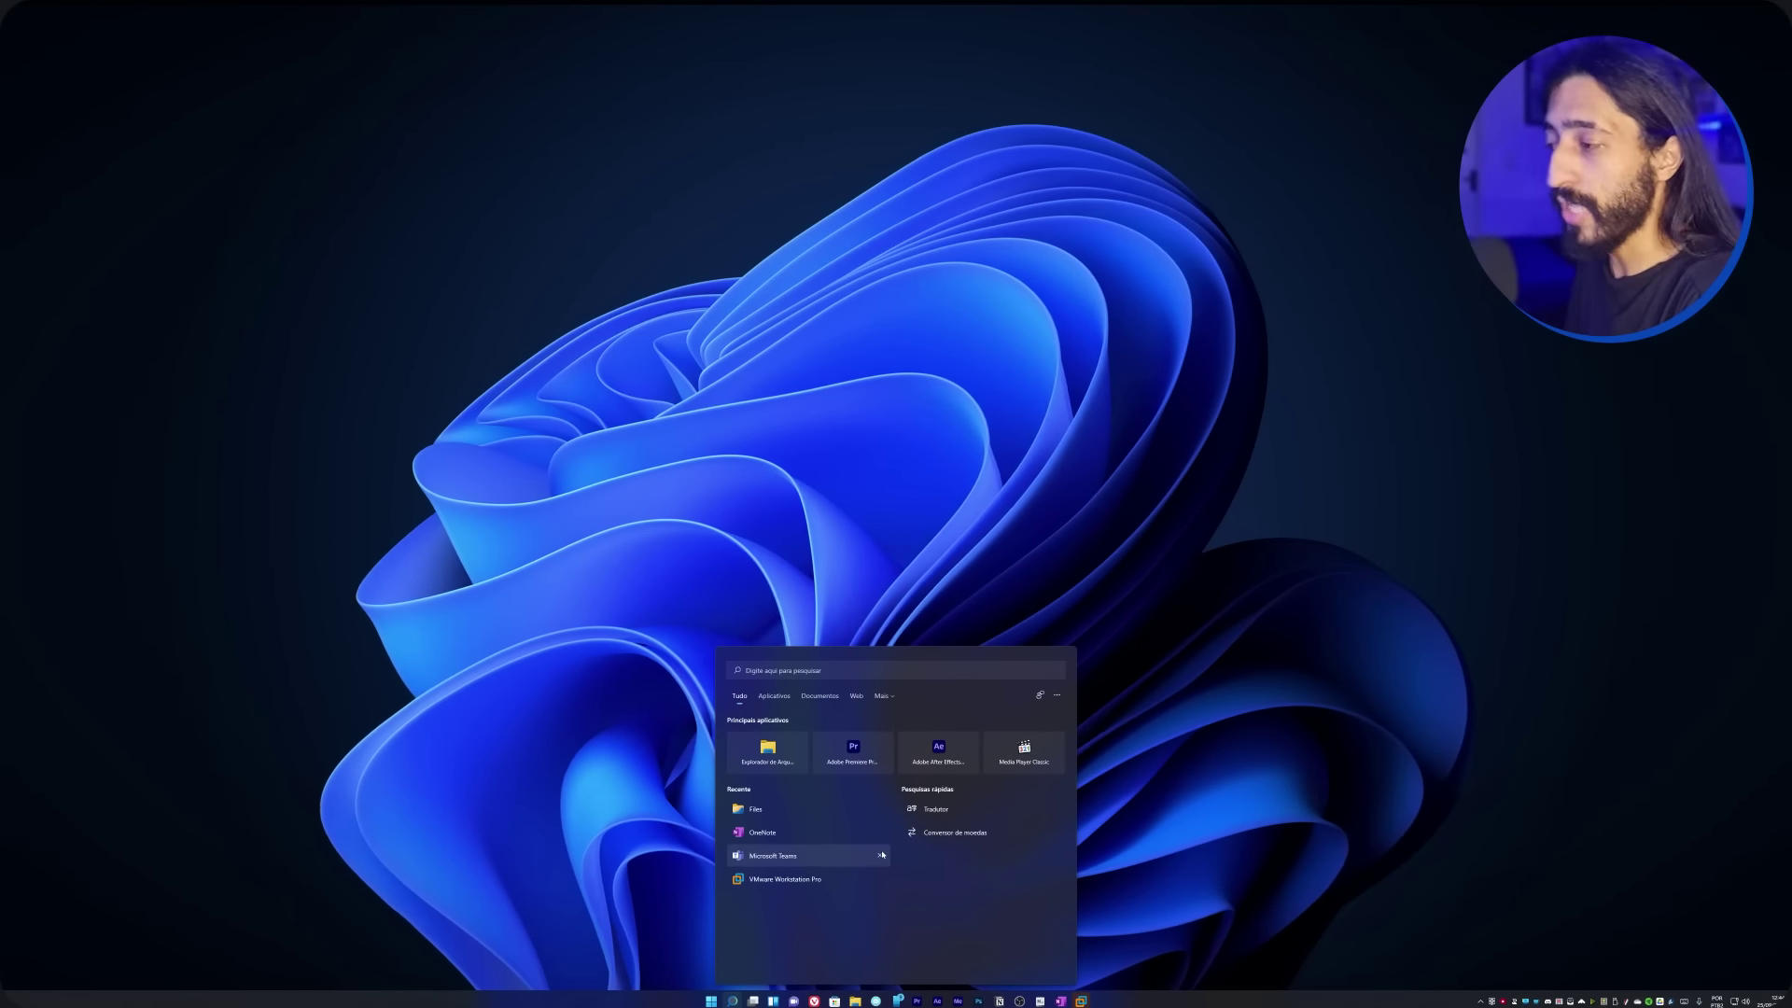
# - Close the acrylic.xaml Notepads window and bring the Menu_11 folder window forward from Task View
pyautogui.press('super+Tab')
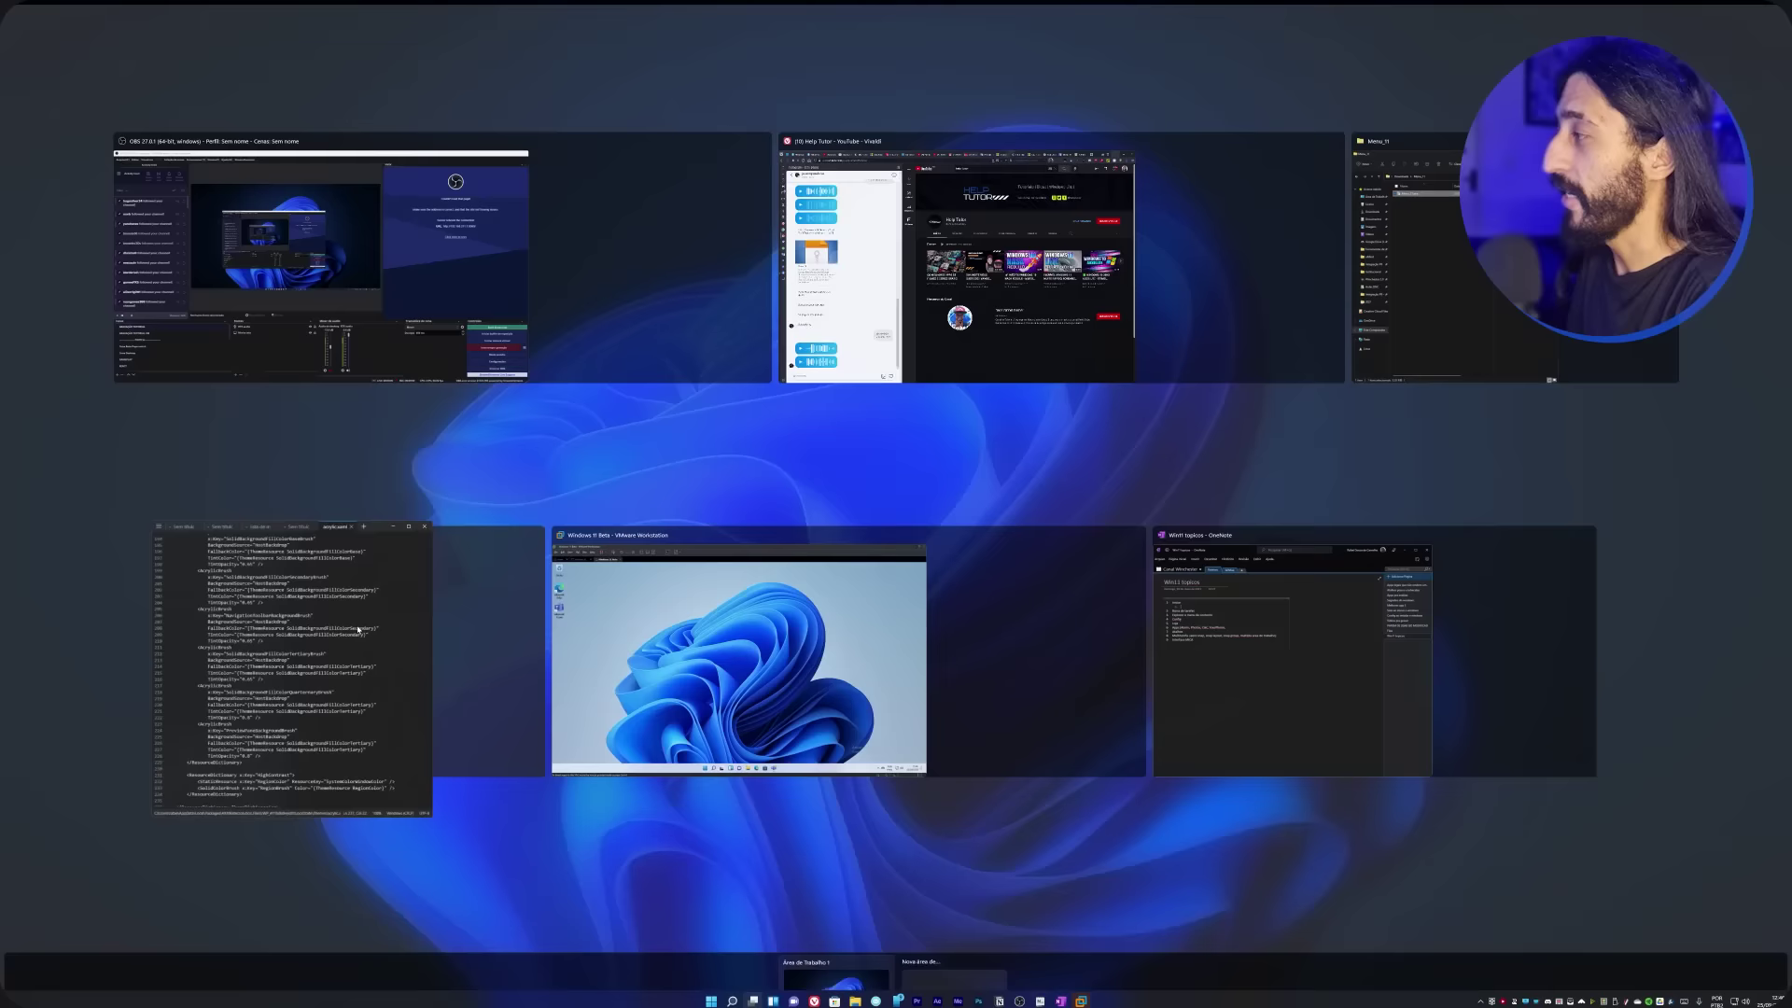
pyautogui.click(768, 817)
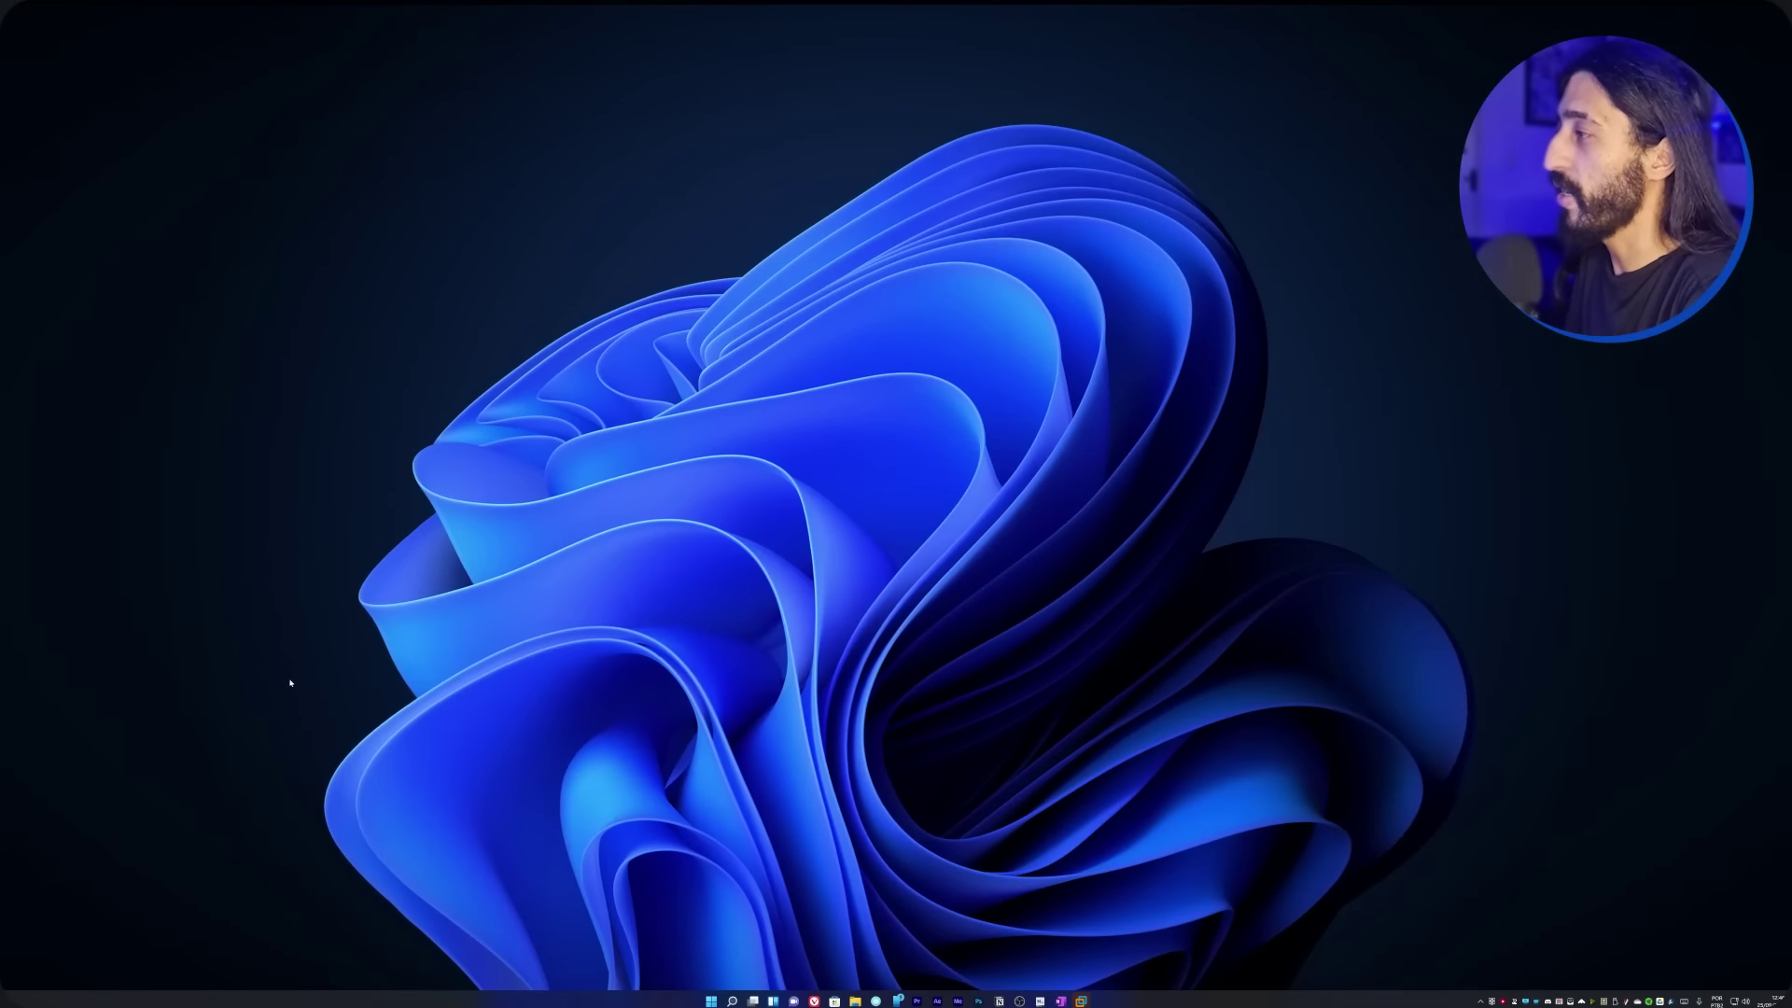
pyautogui.press('super+Tab')
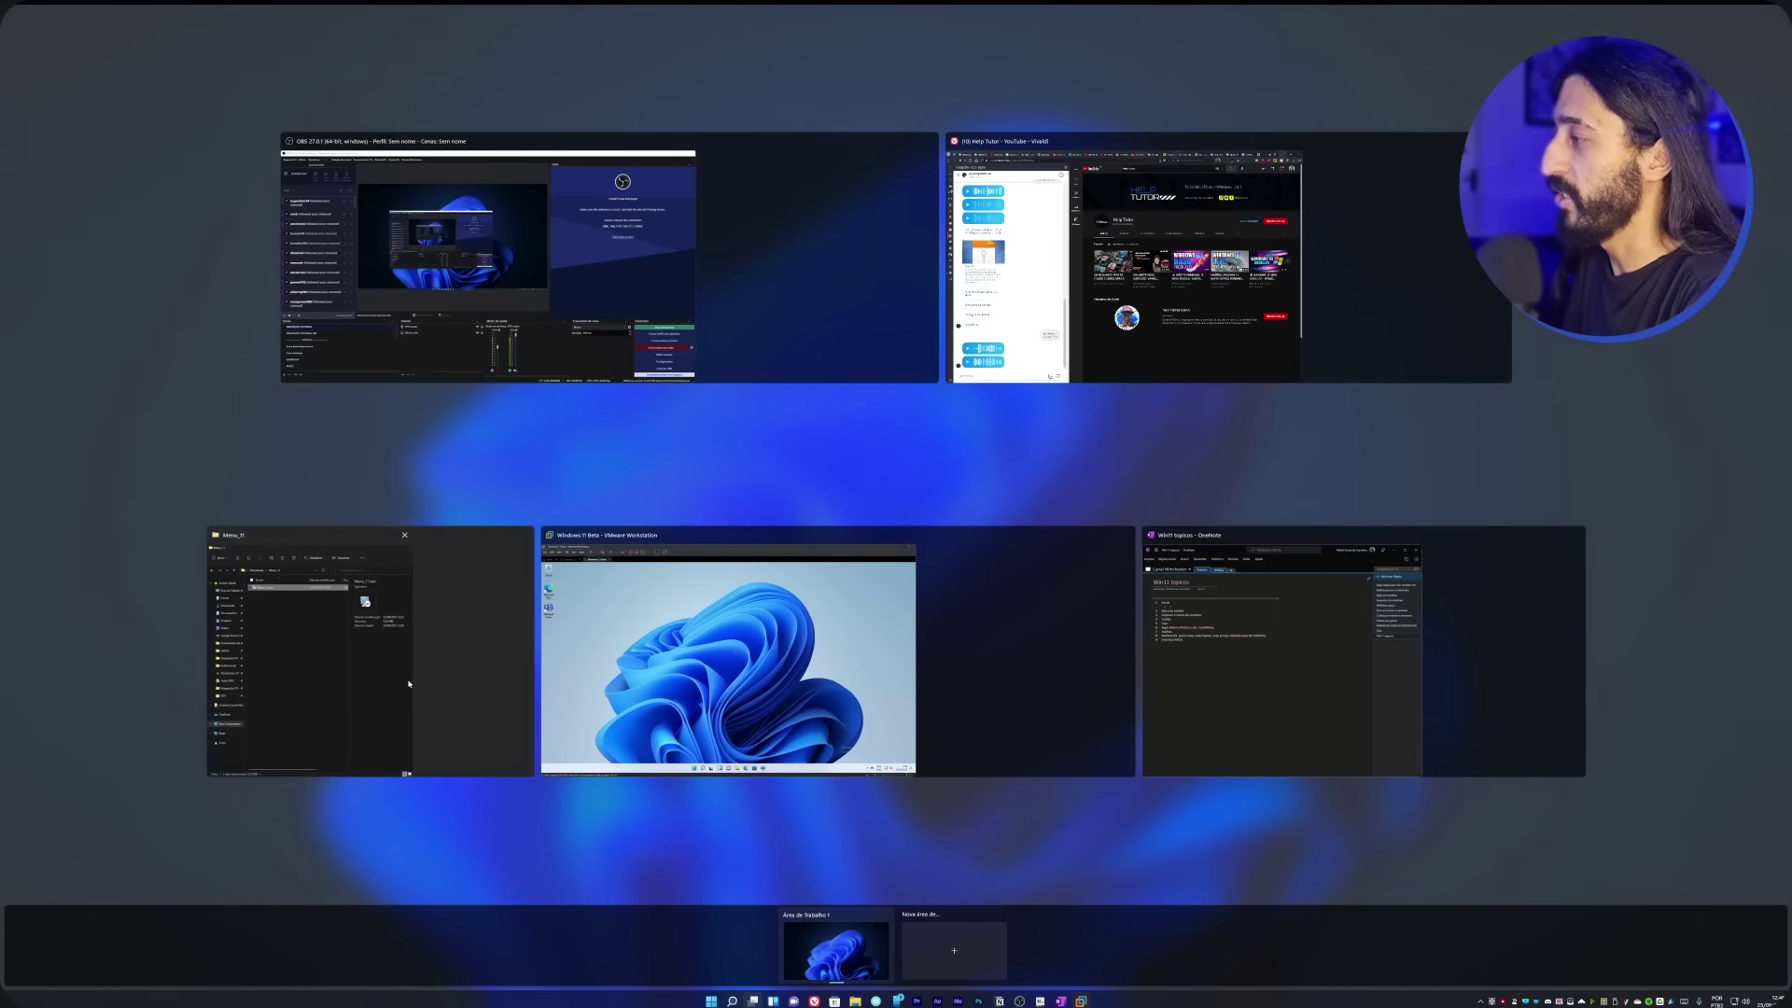
pyautogui.click(368, 653)
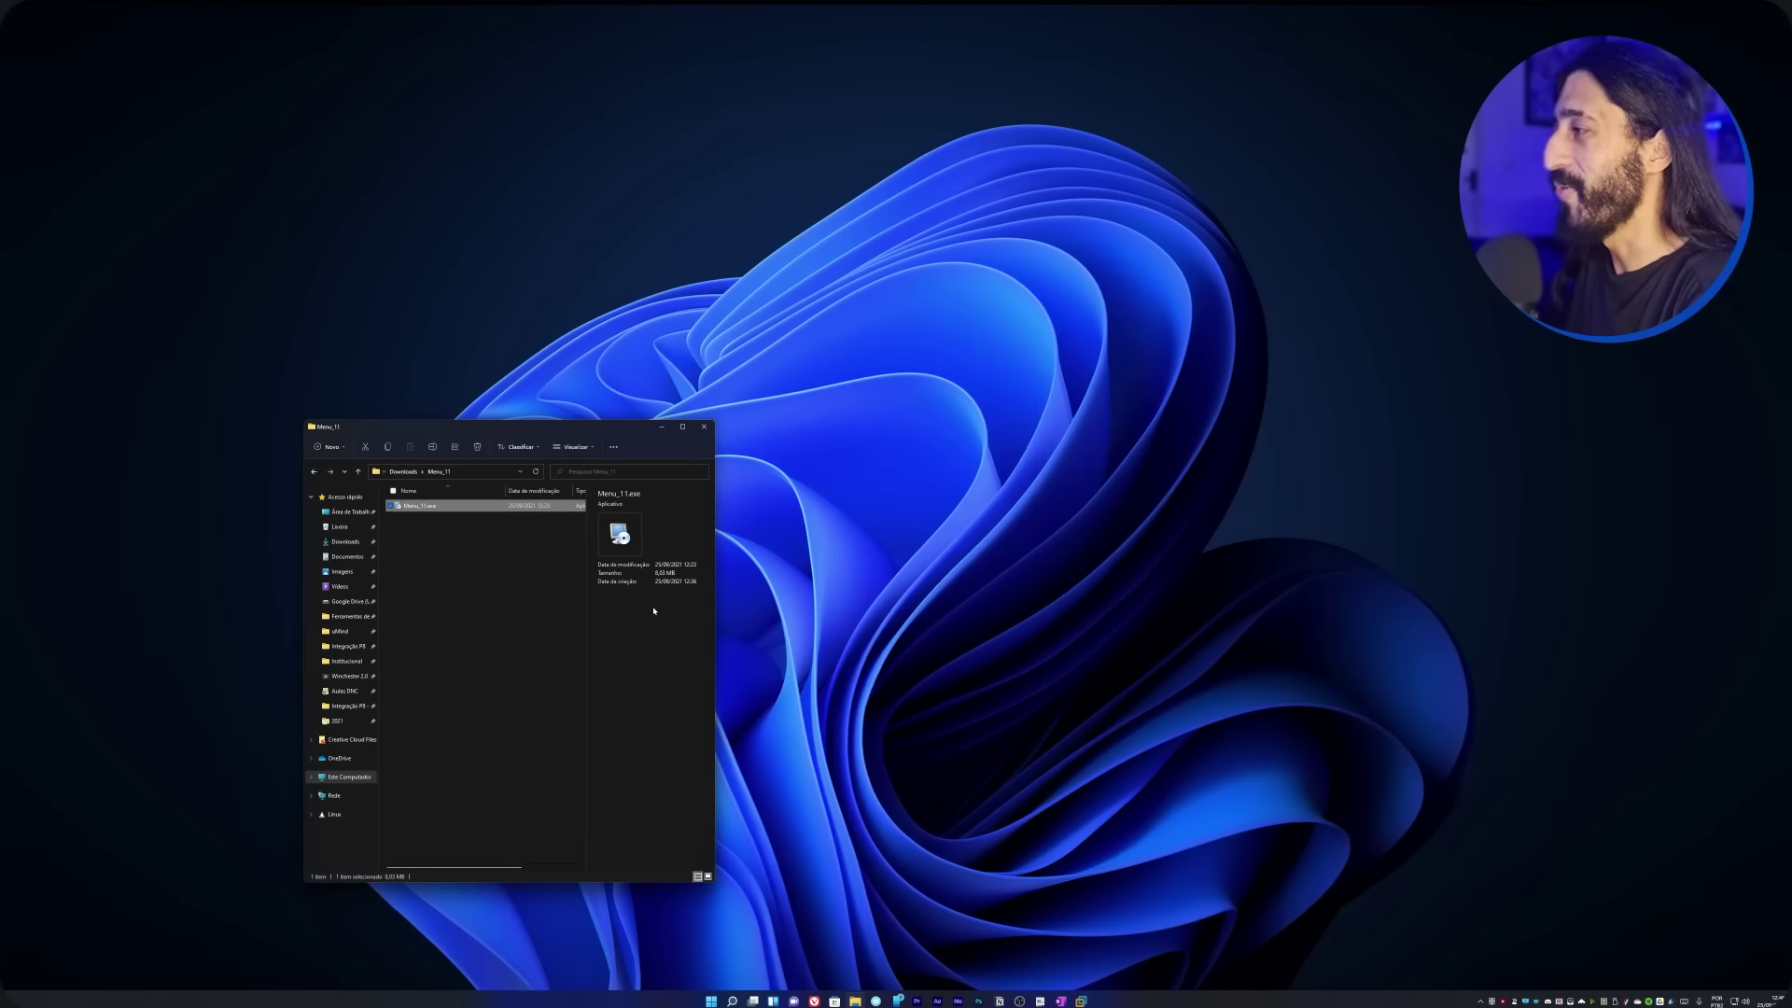
# - Create three new virtual desktops in Task View and switch to Área de Trabalho 2
pyautogui.press('super+Tab')
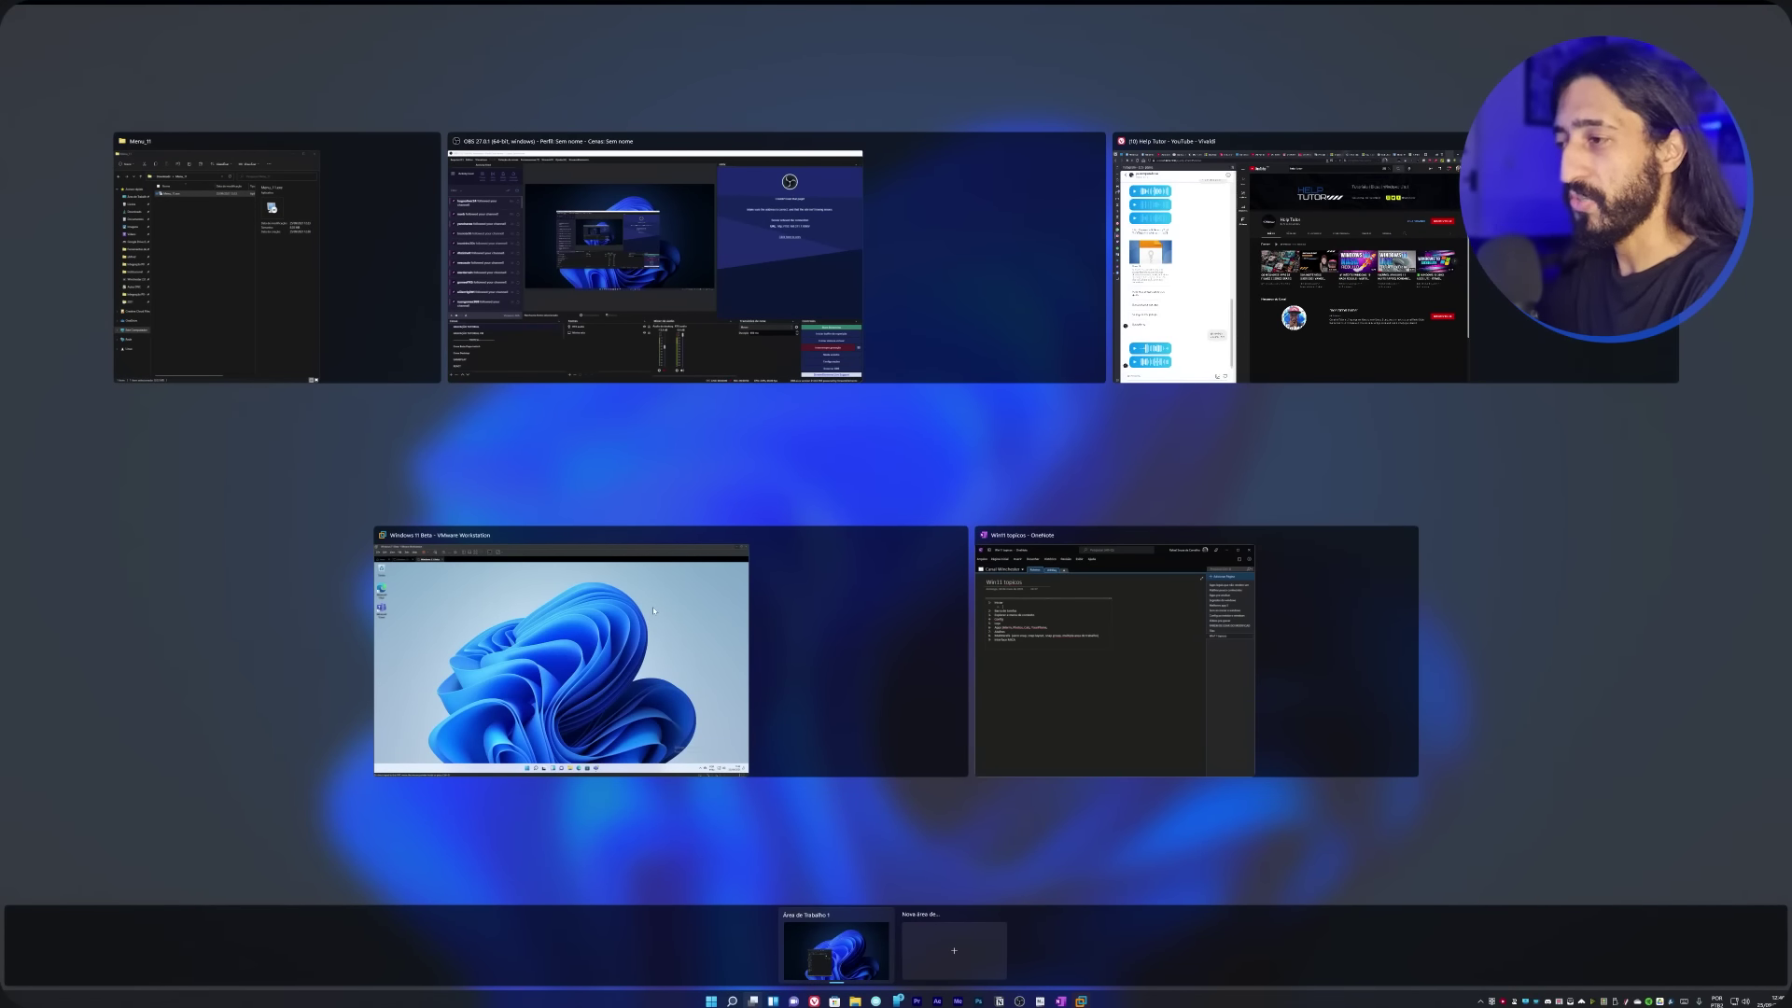
pyautogui.click(955, 952)
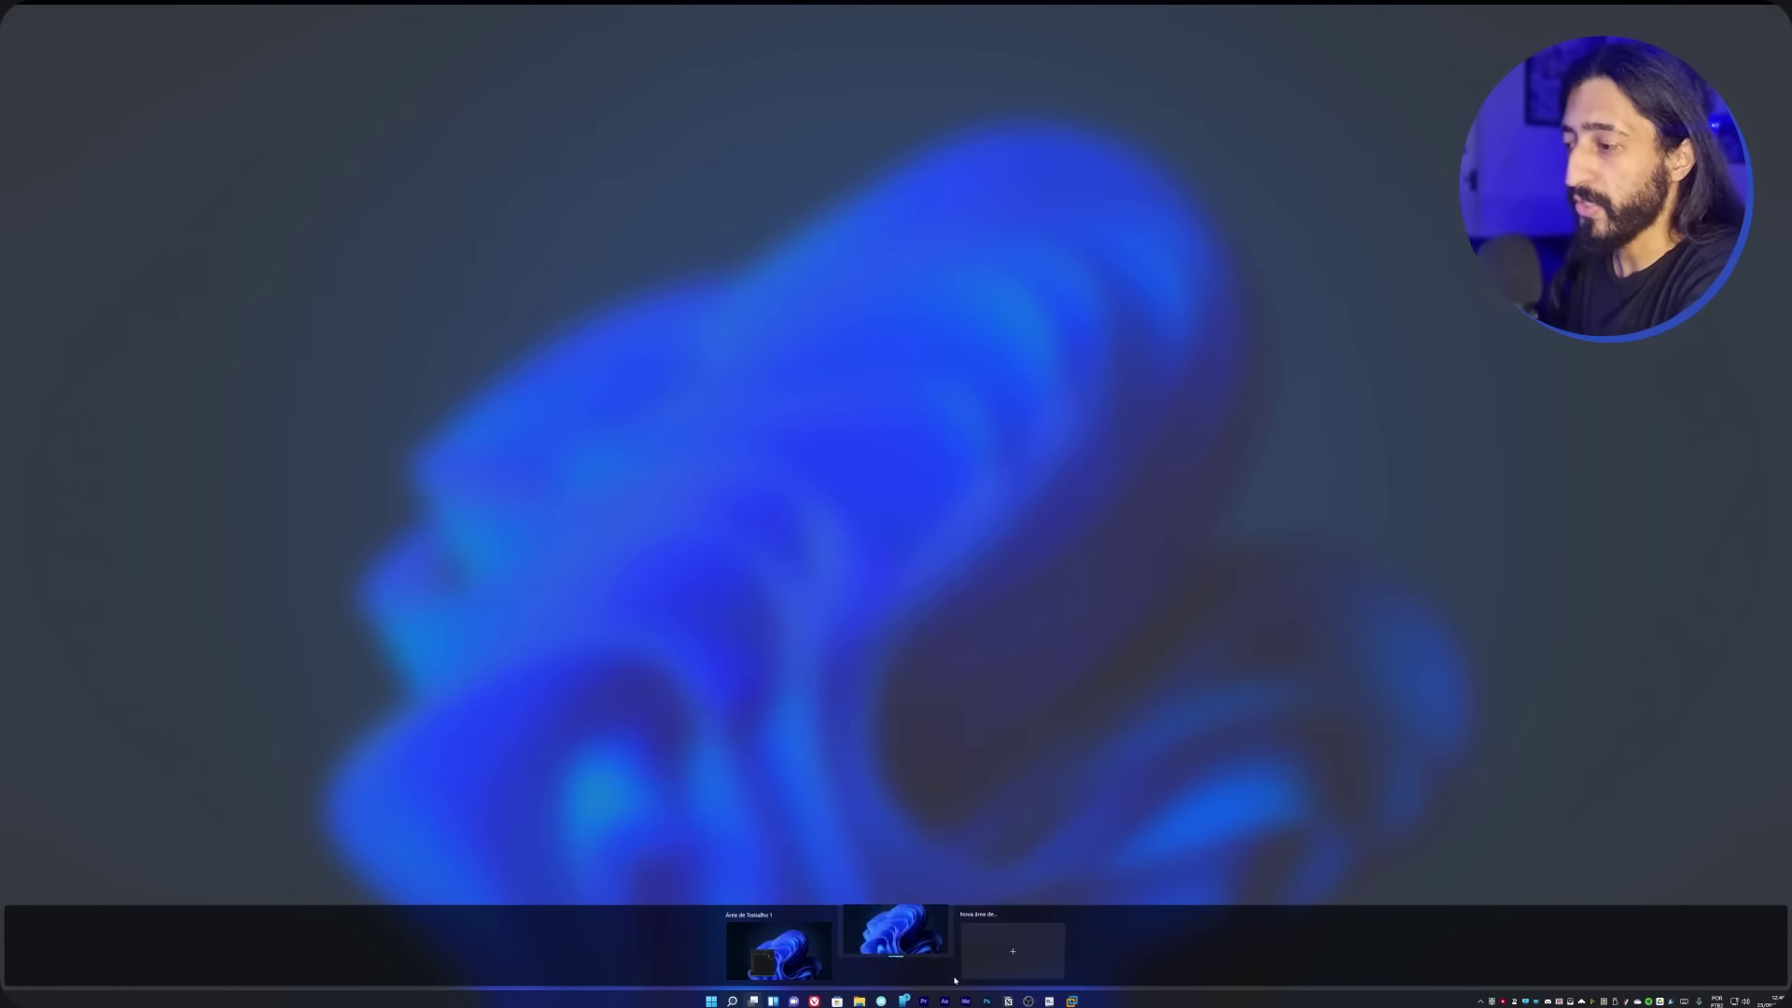
pyautogui.click(968, 971)
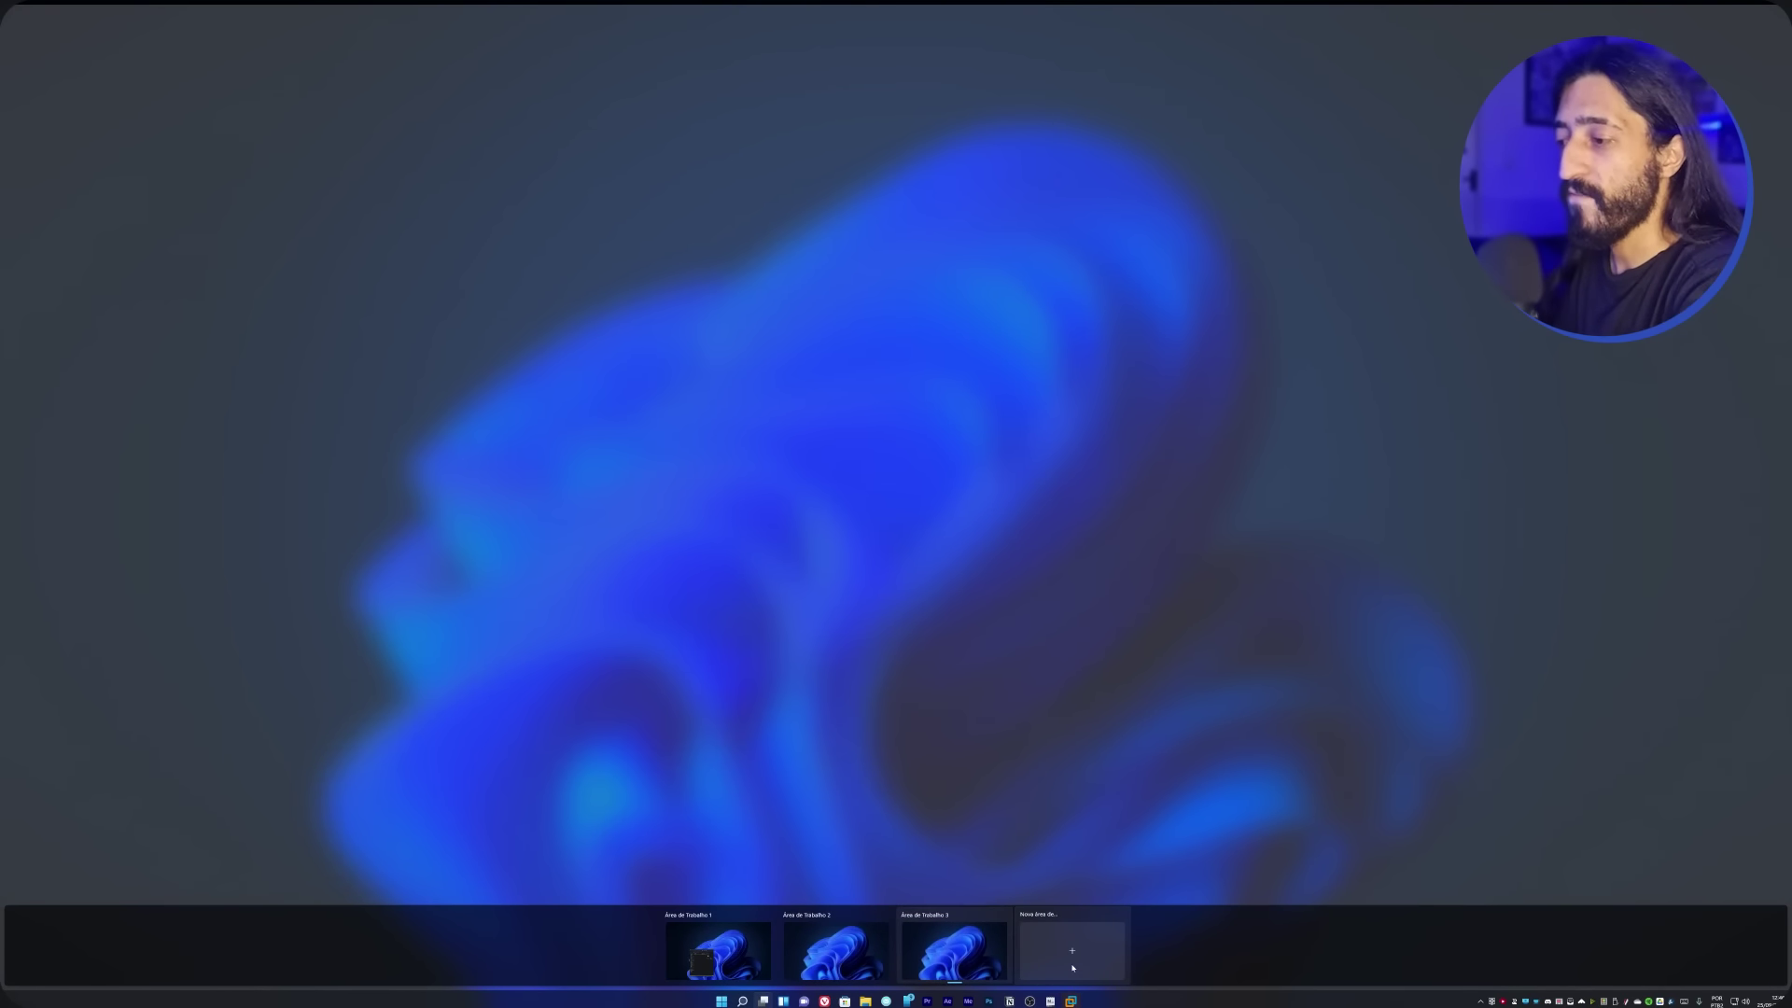
pyautogui.click(1036, 962)
pyautogui.moveTo(808, 938)
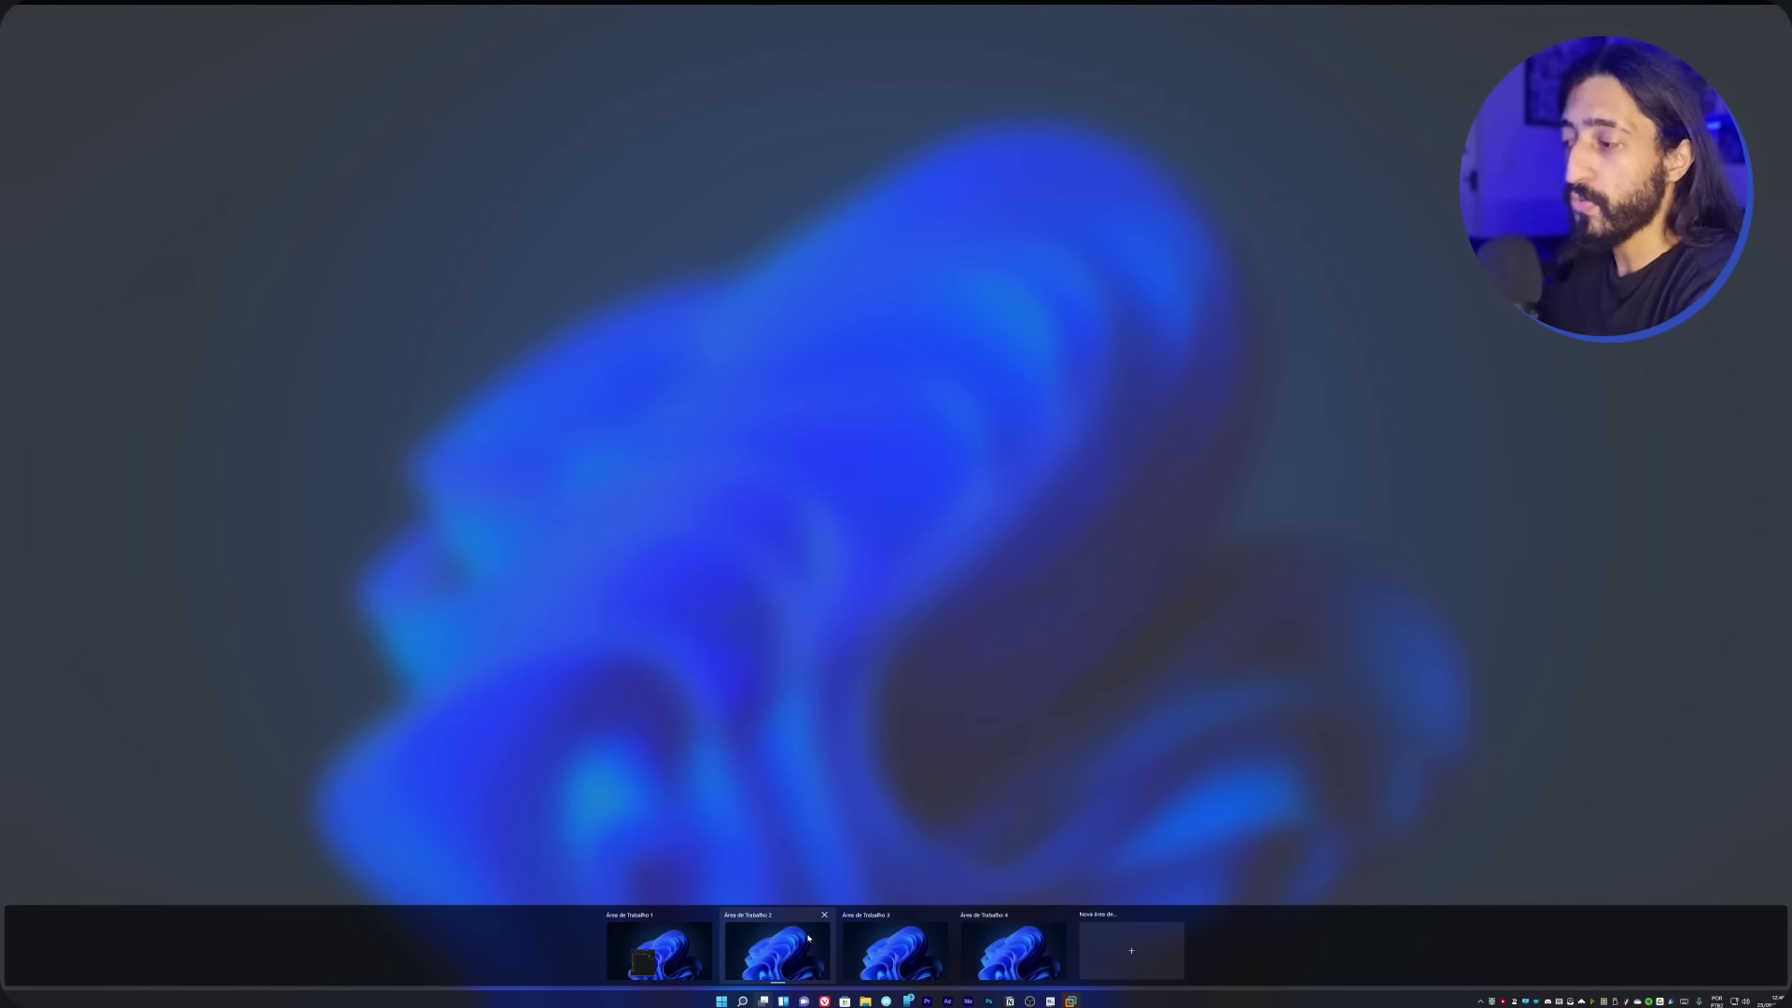
pyautogui.click(789, 974)
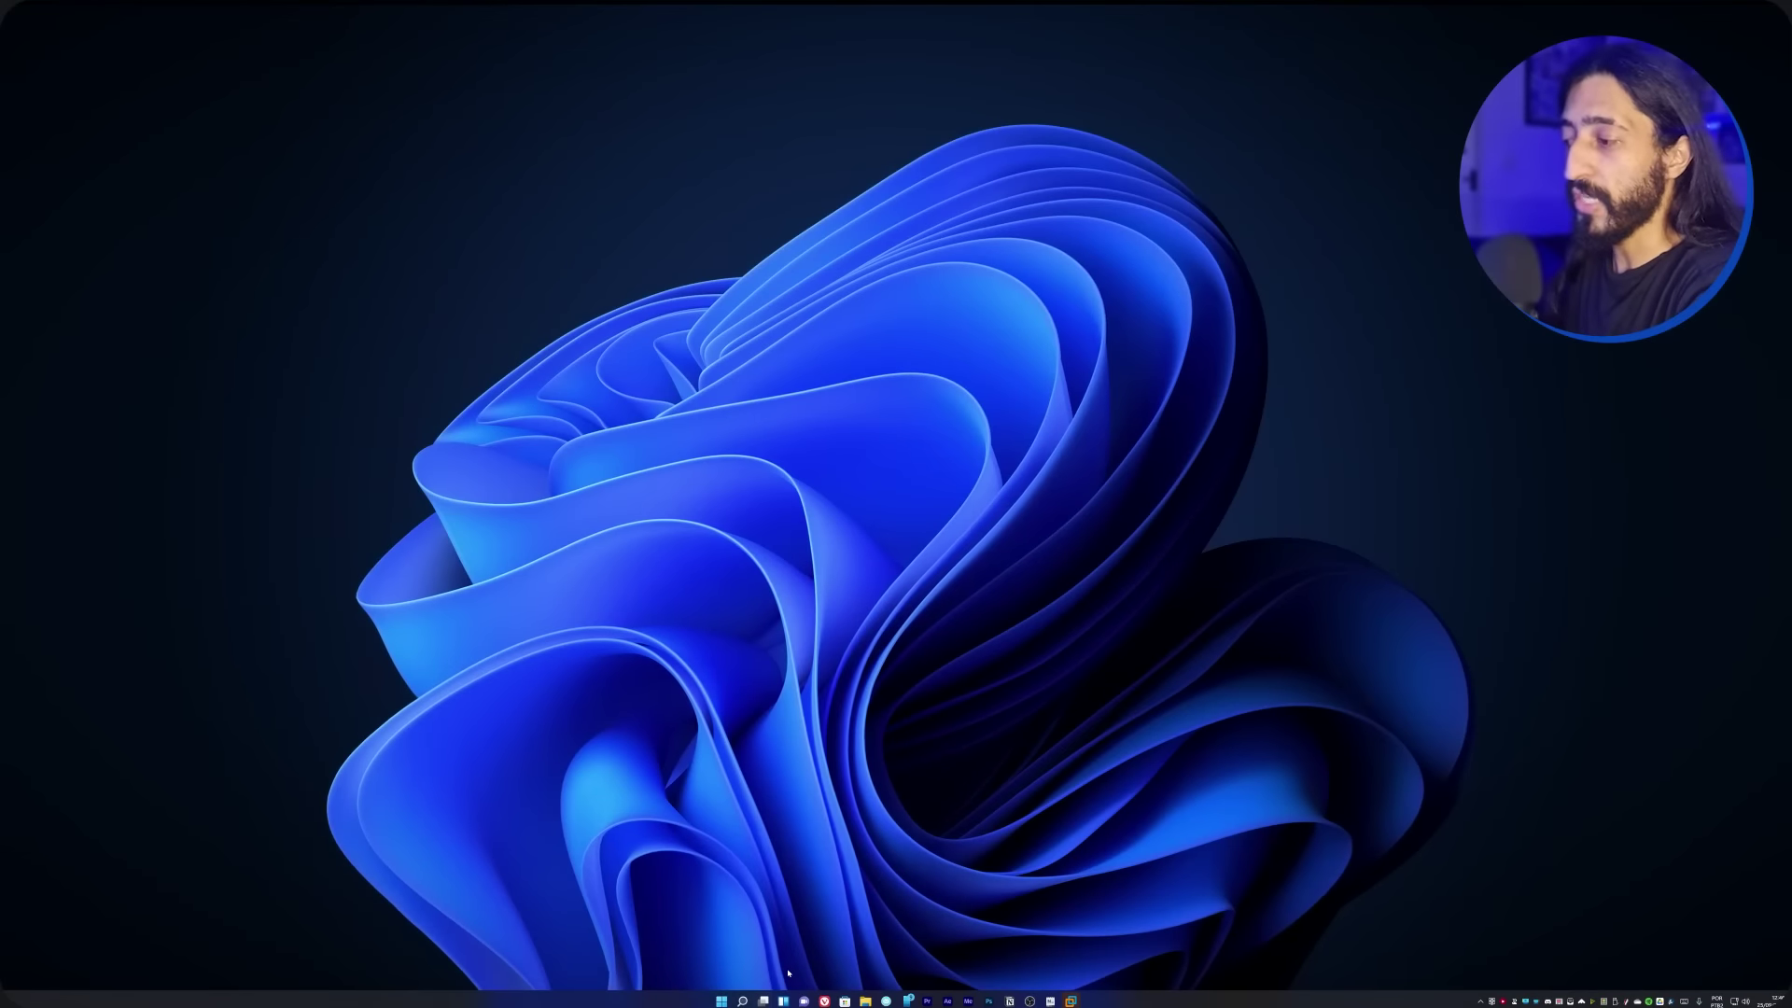
# - Use Task View to visit Área de Trabalho 1 and return to Área de Trabalho 2
pyautogui.click(722, 996)
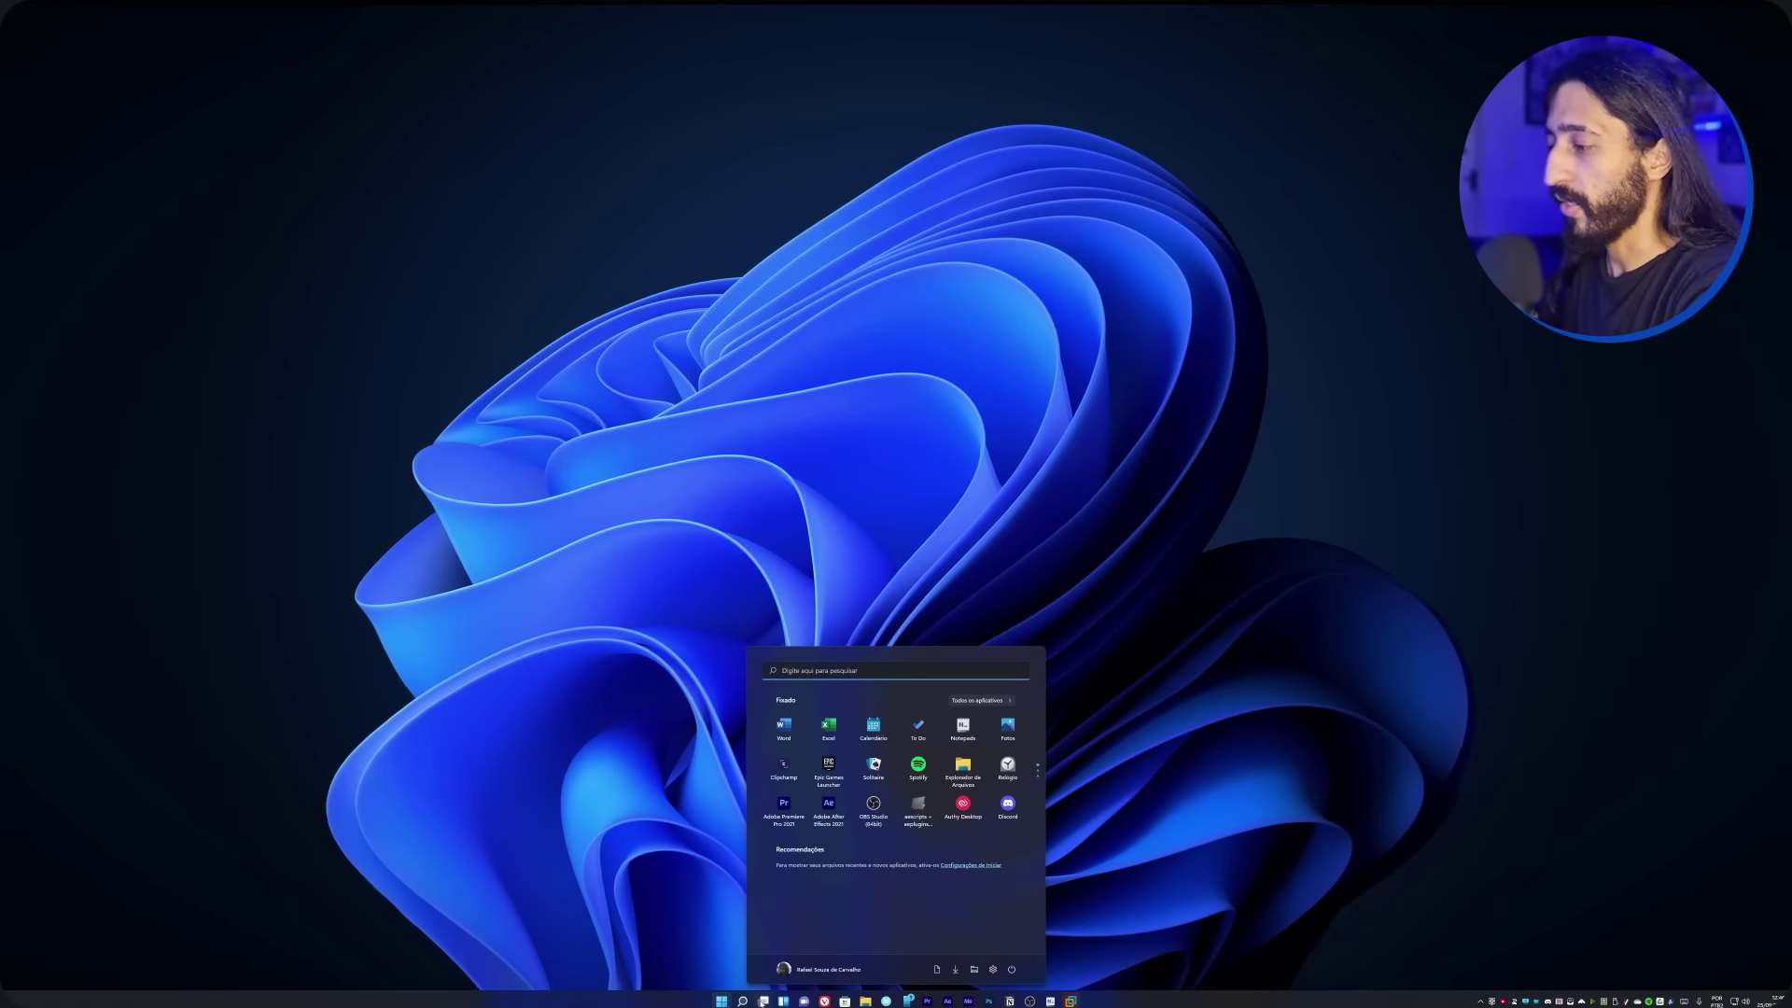
pyautogui.press('super+Tab')
pyautogui.click(678, 962)
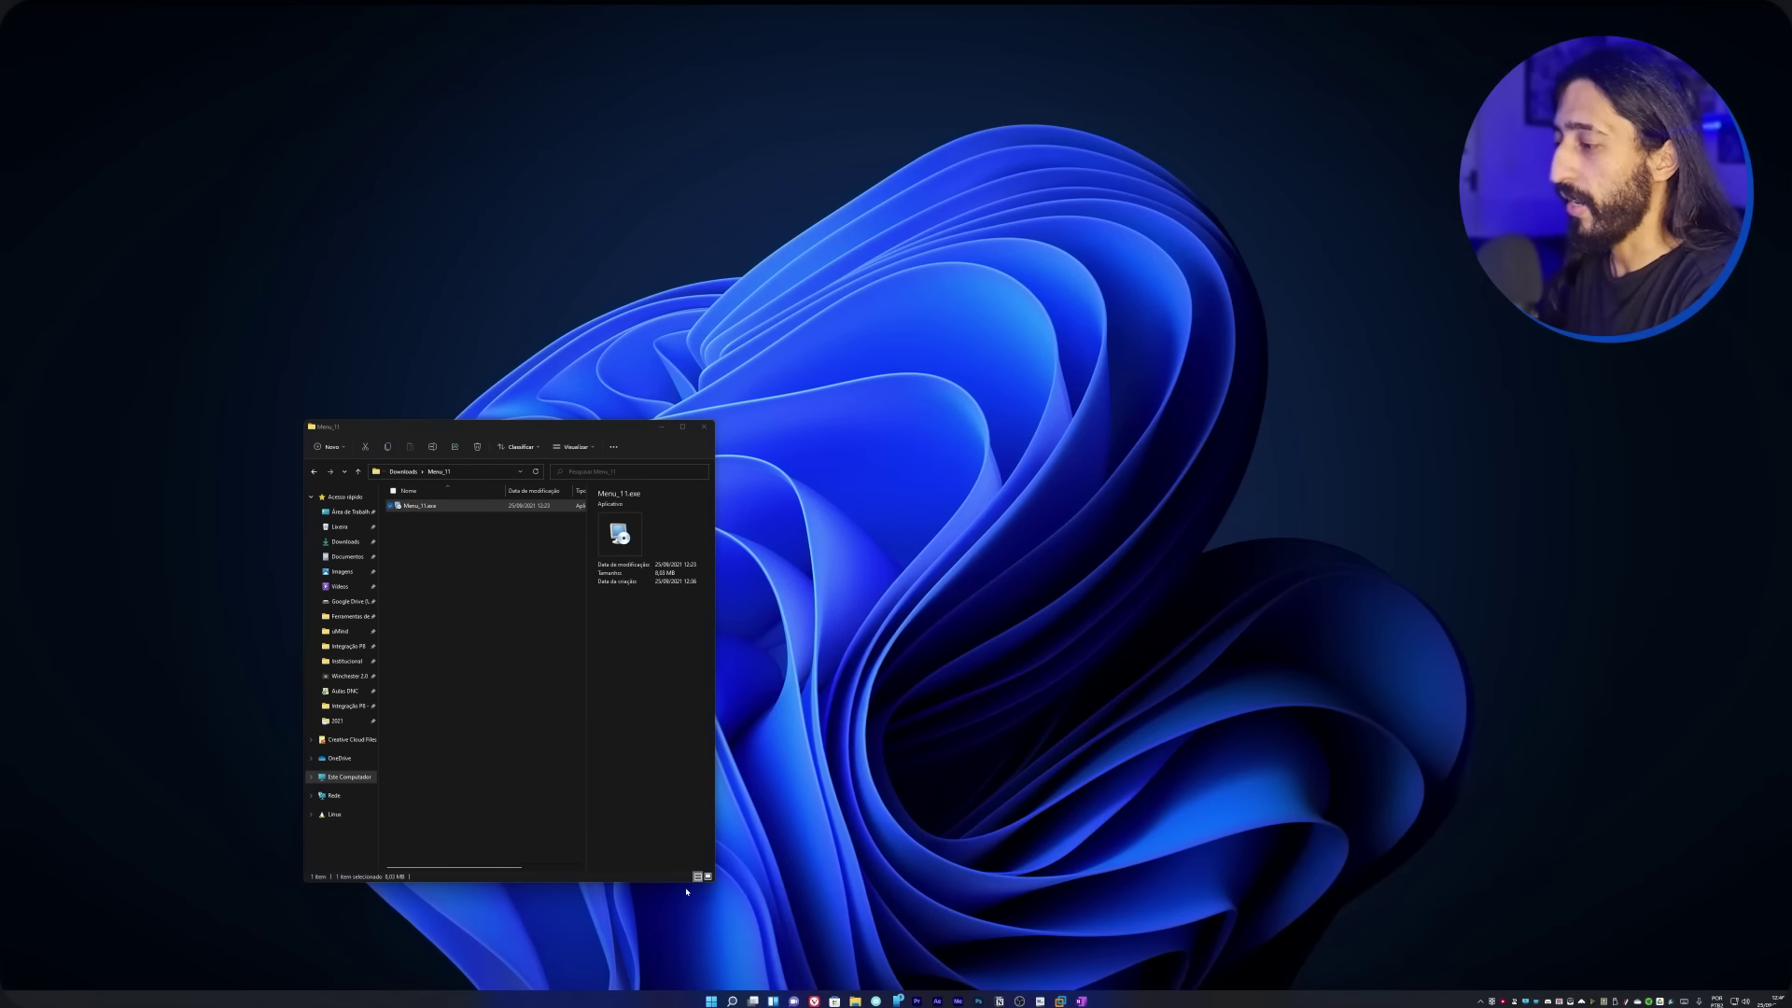
pyautogui.press('super+Tab')
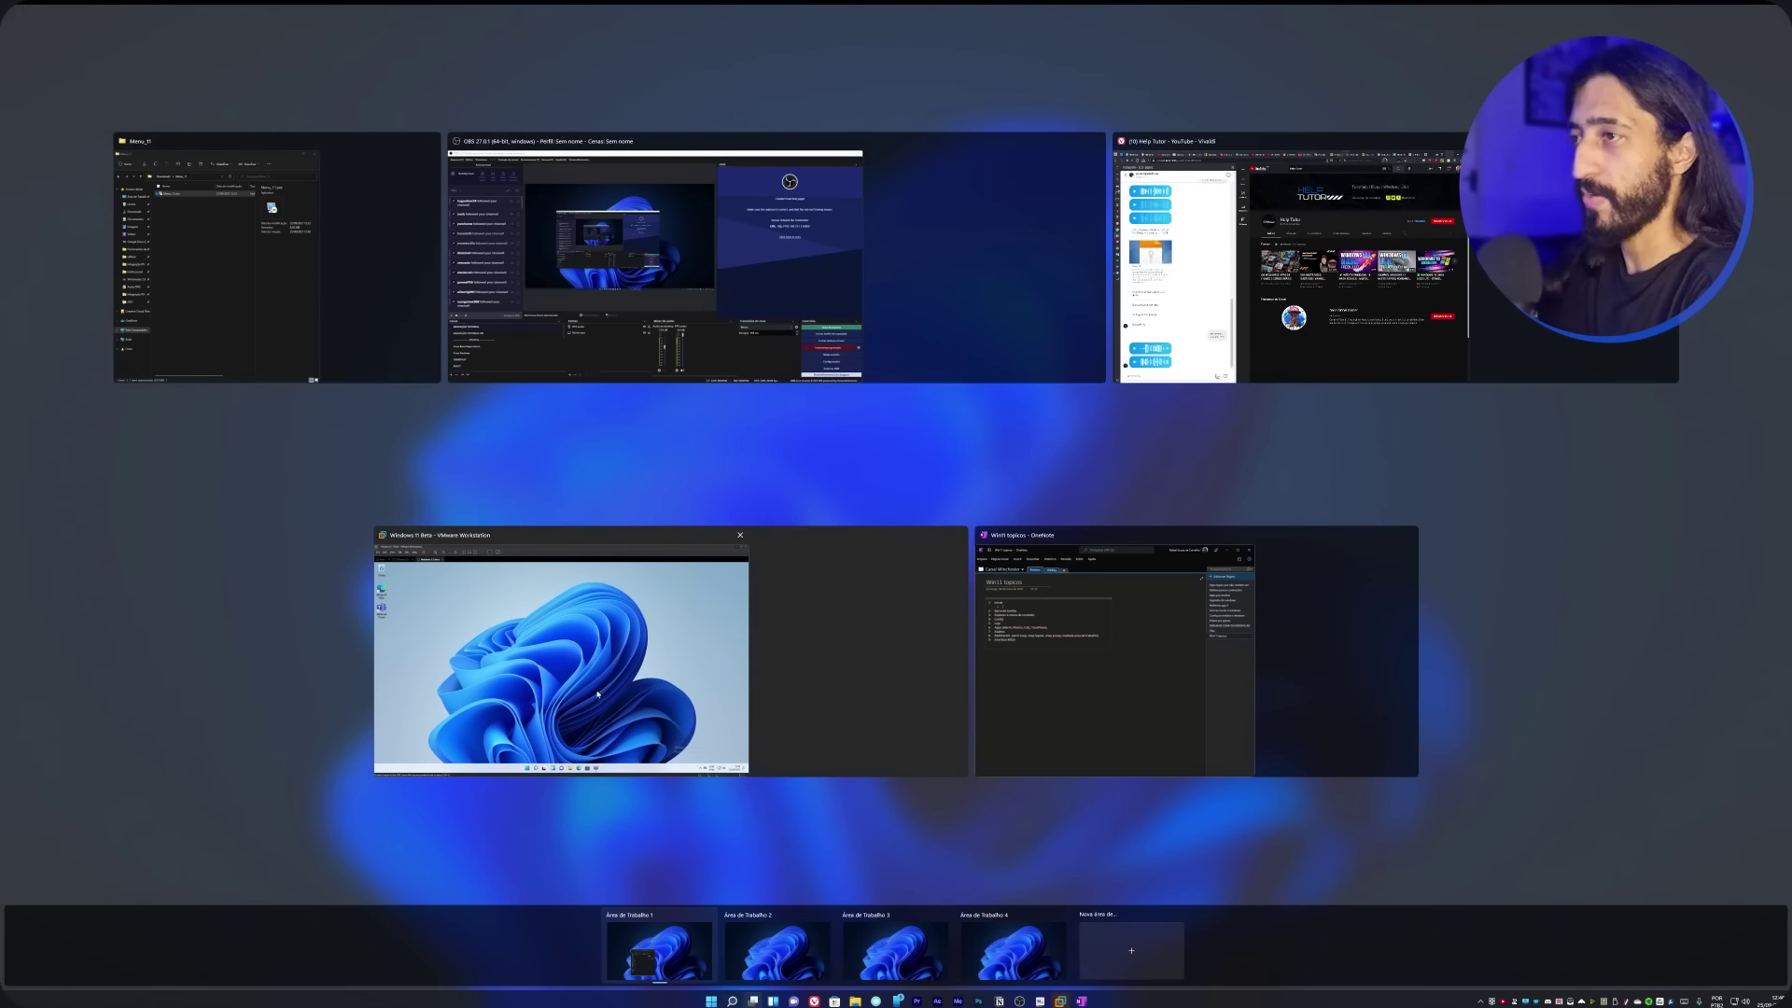
pyautogui.click(776, 950)
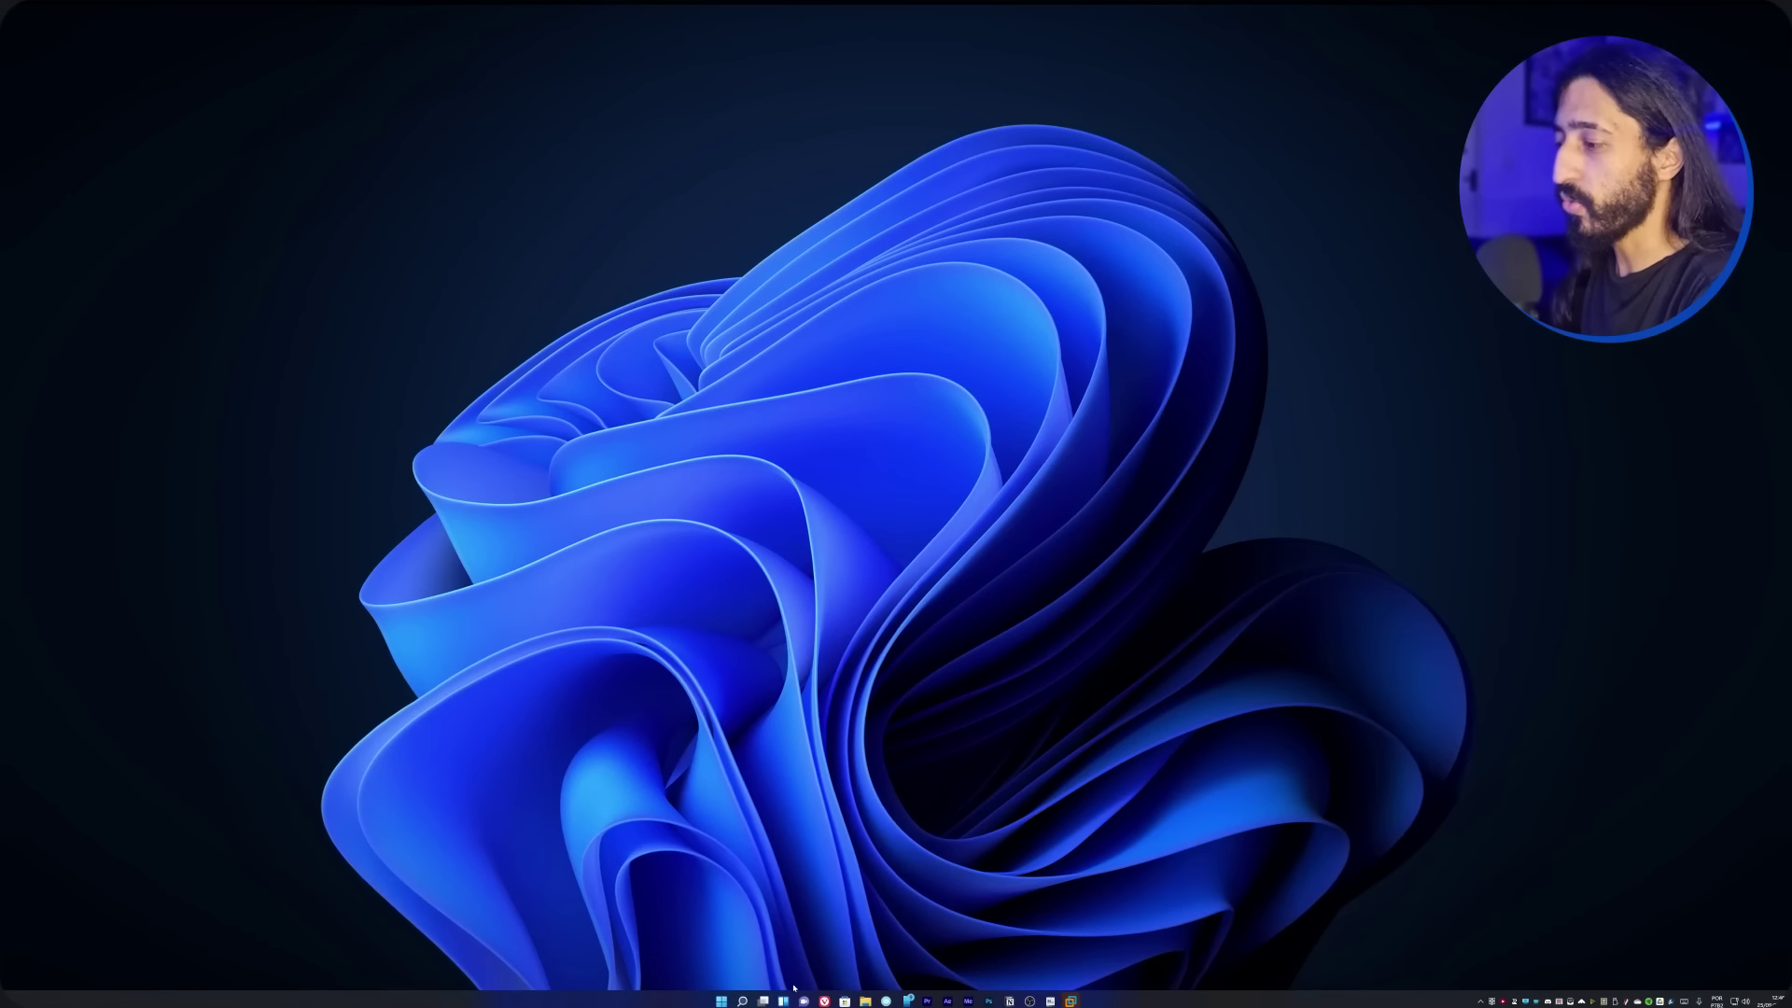
# - Open the Microsoft Store and Epic Games Launcher on Área de Trabalho 2
pyautogui.click(844, 1001)
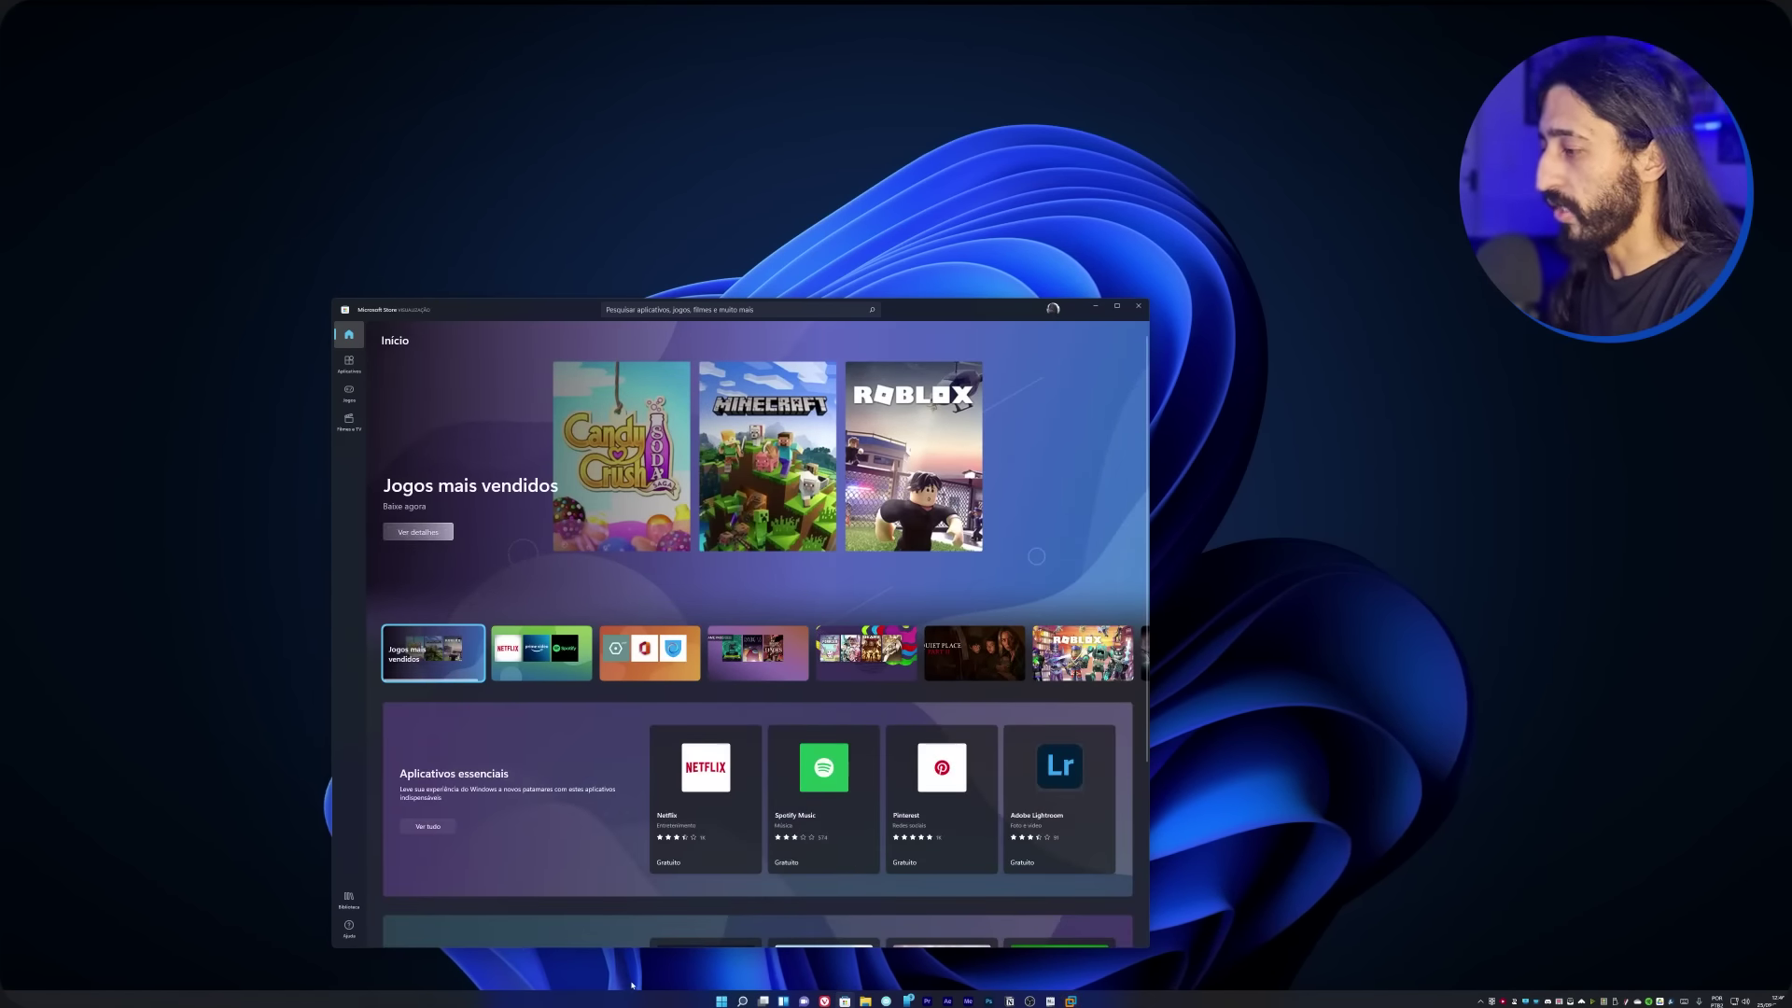
pyautogui.click(721, 1000)
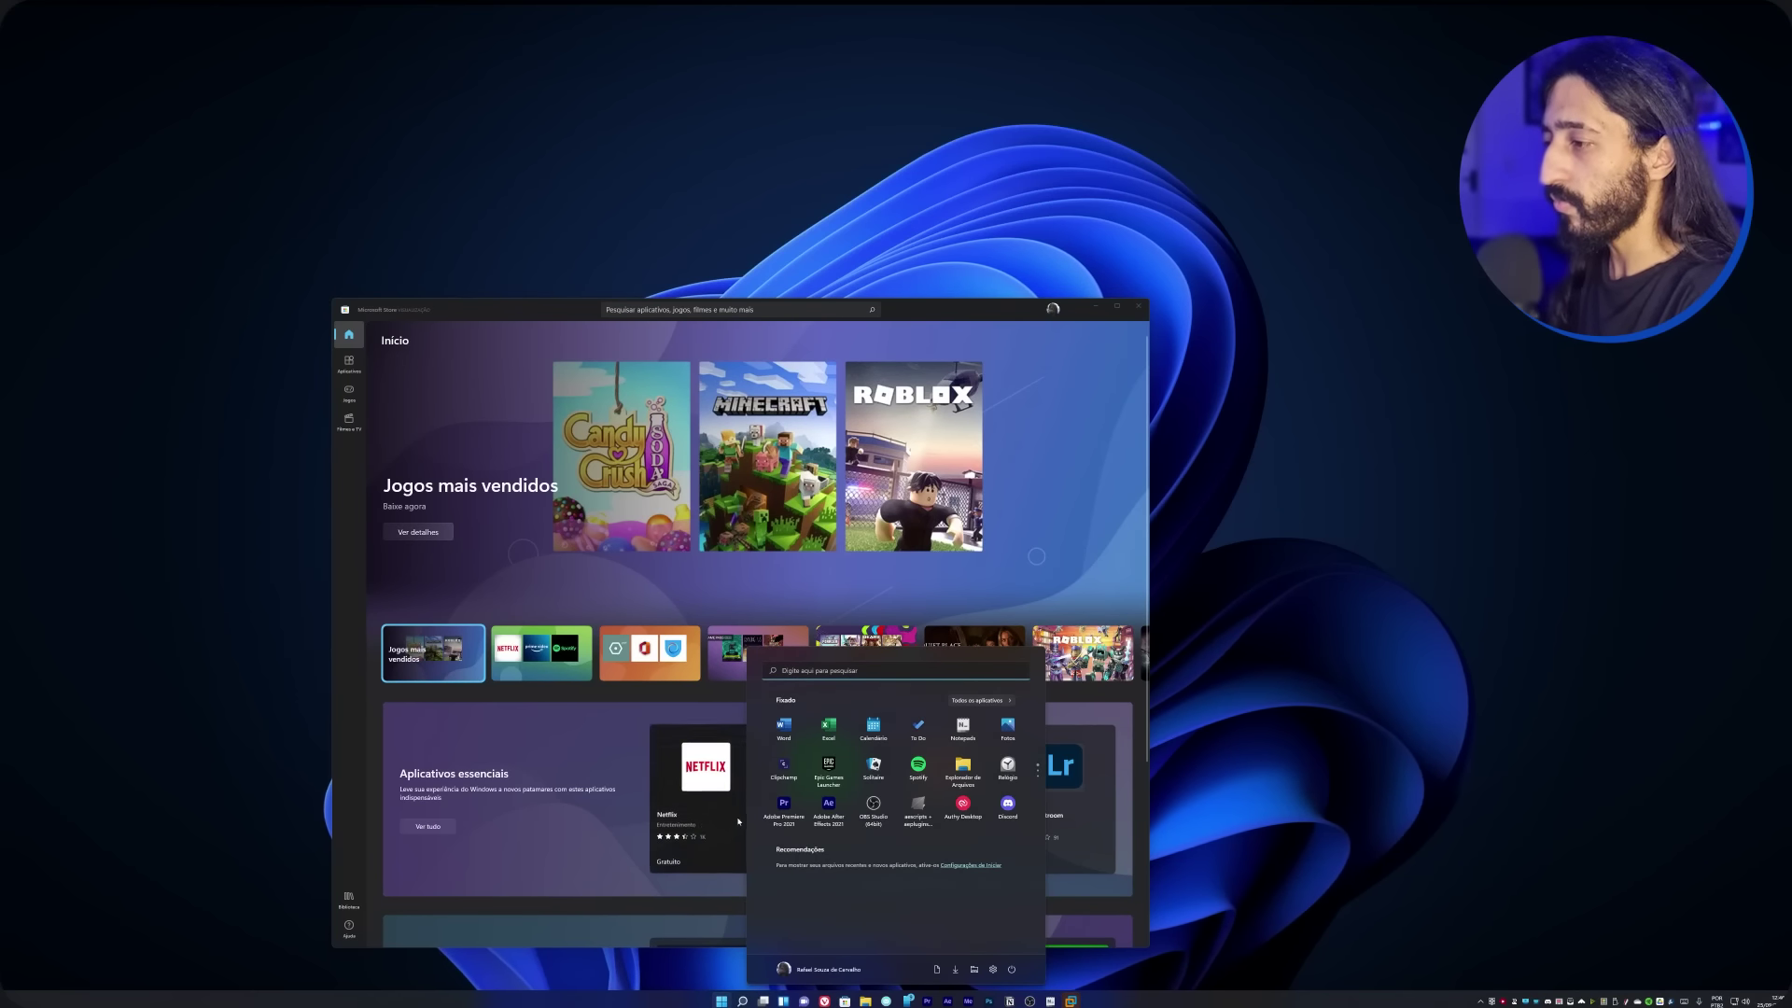
pyautogui.click(744, 896)
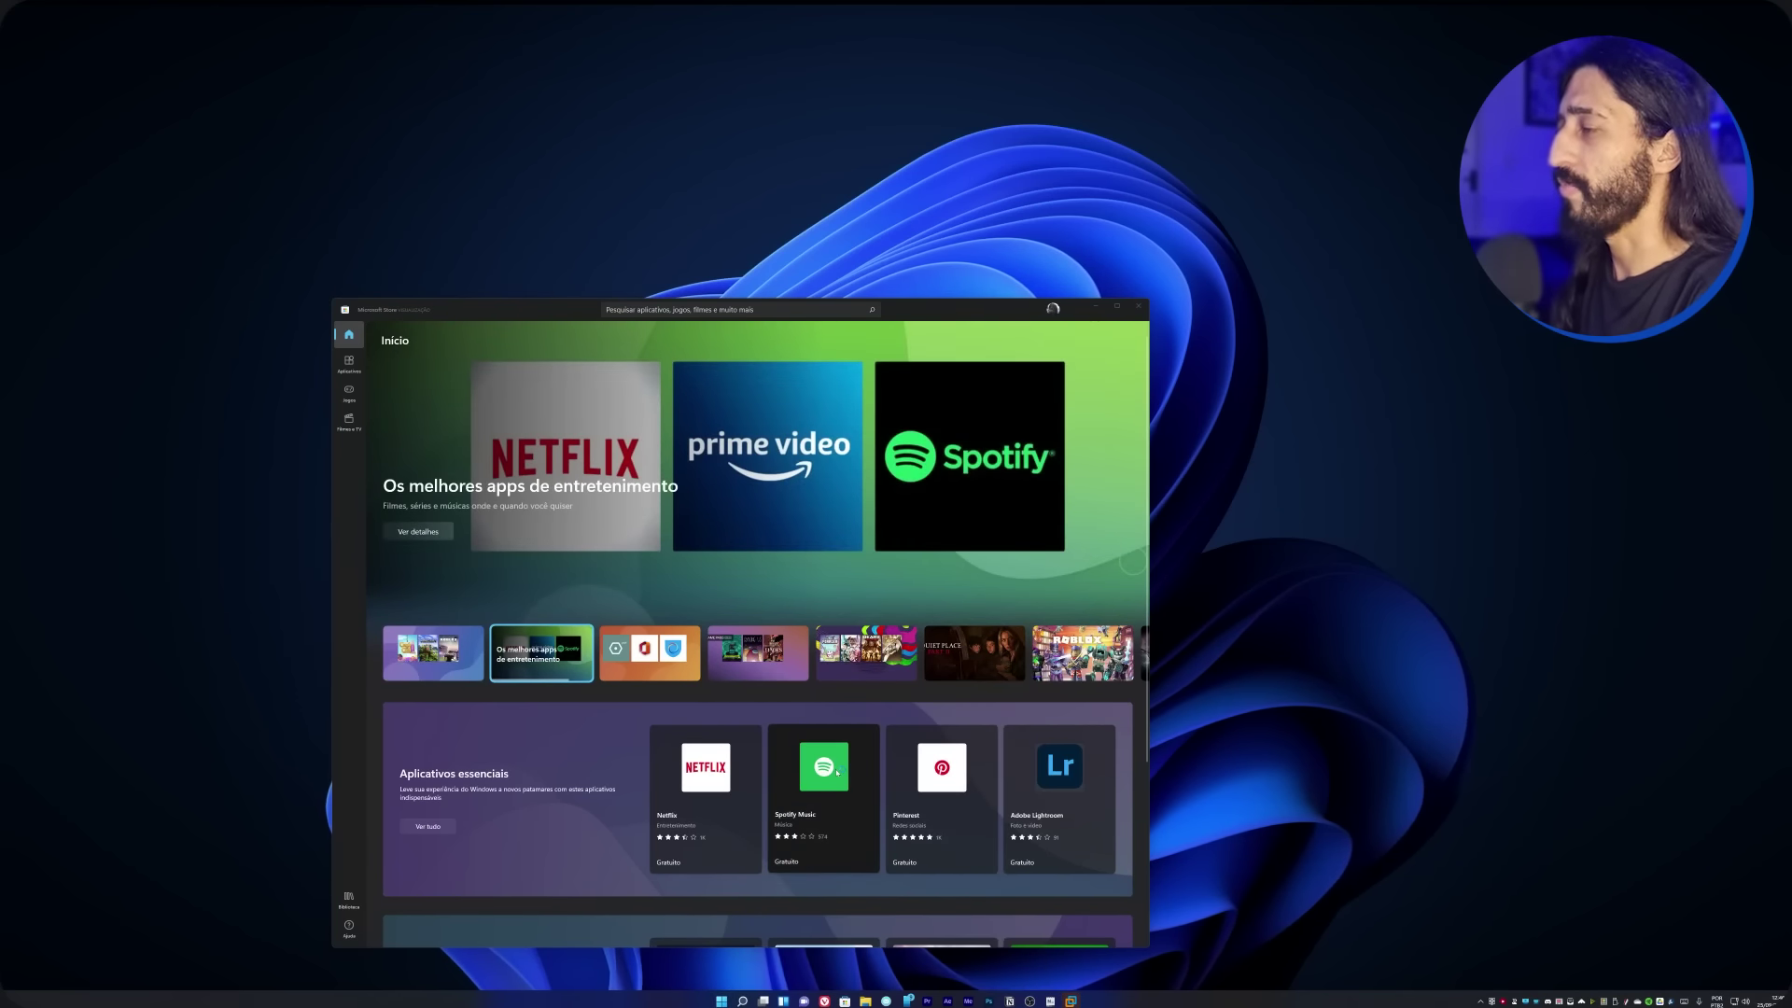
# - Switch to Área de Trabalho 3 and open Spotify and Calendário there
pyautogui.press('super+Tab')
pyautogui.click(904, 949)
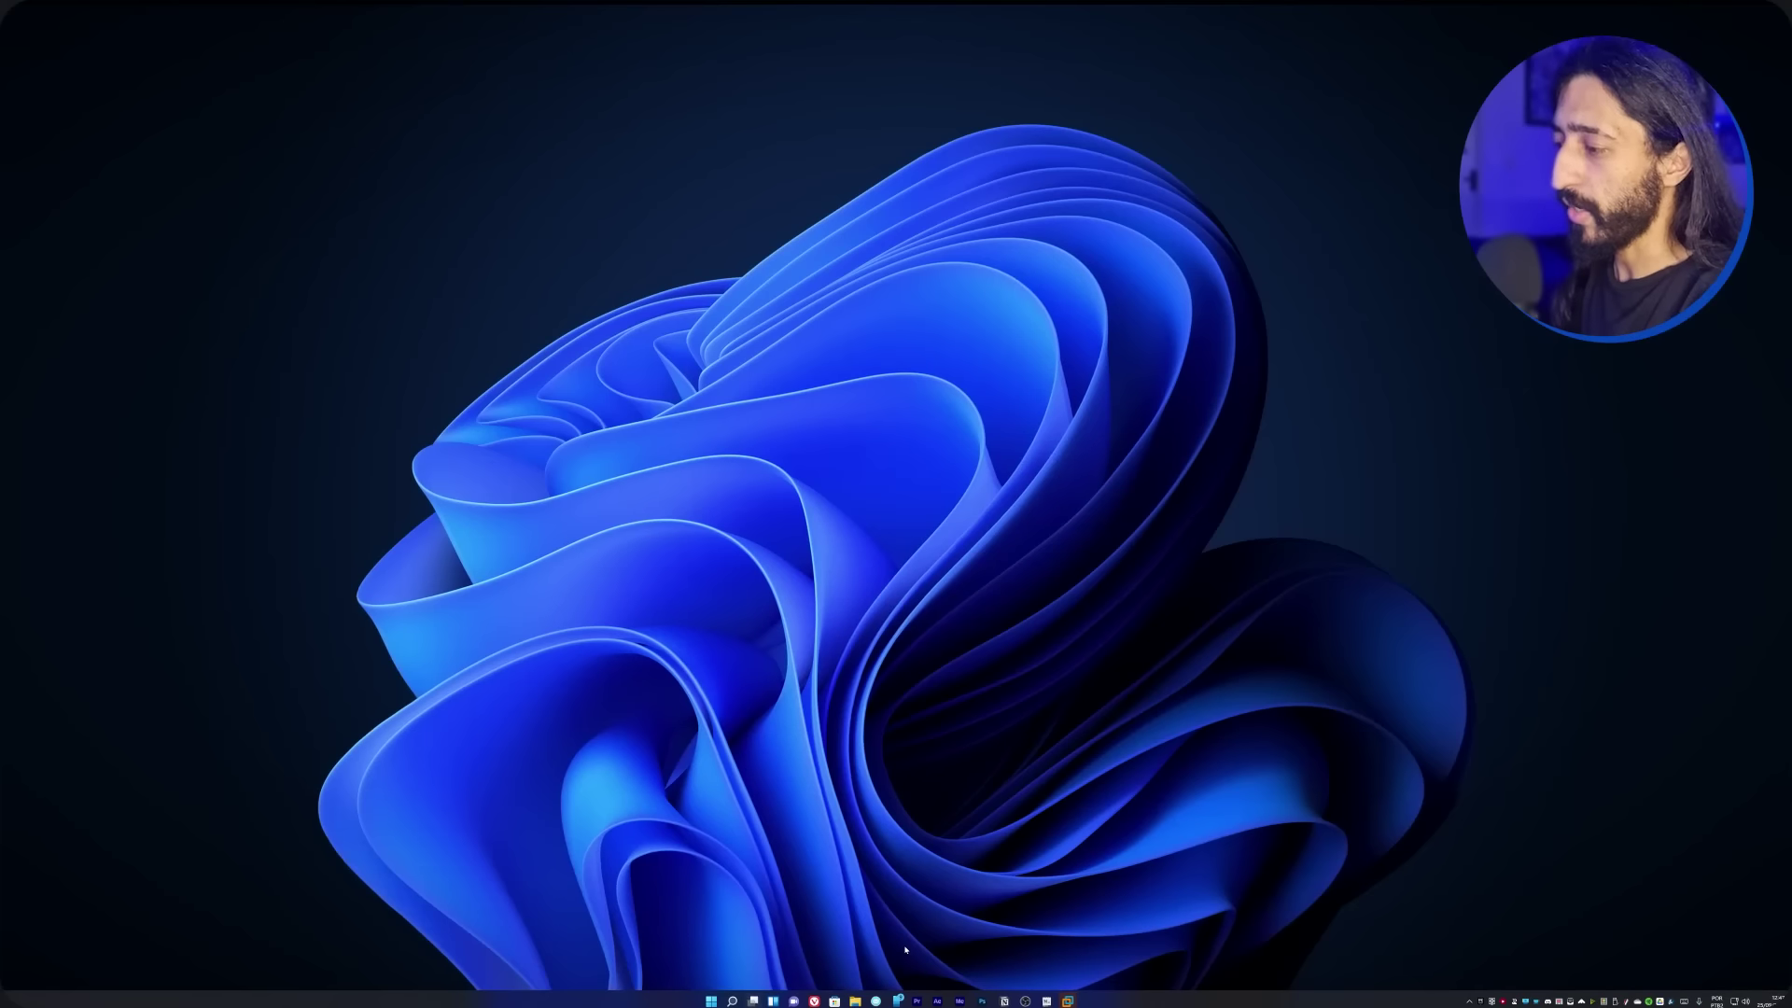
pyautogui.press('super')
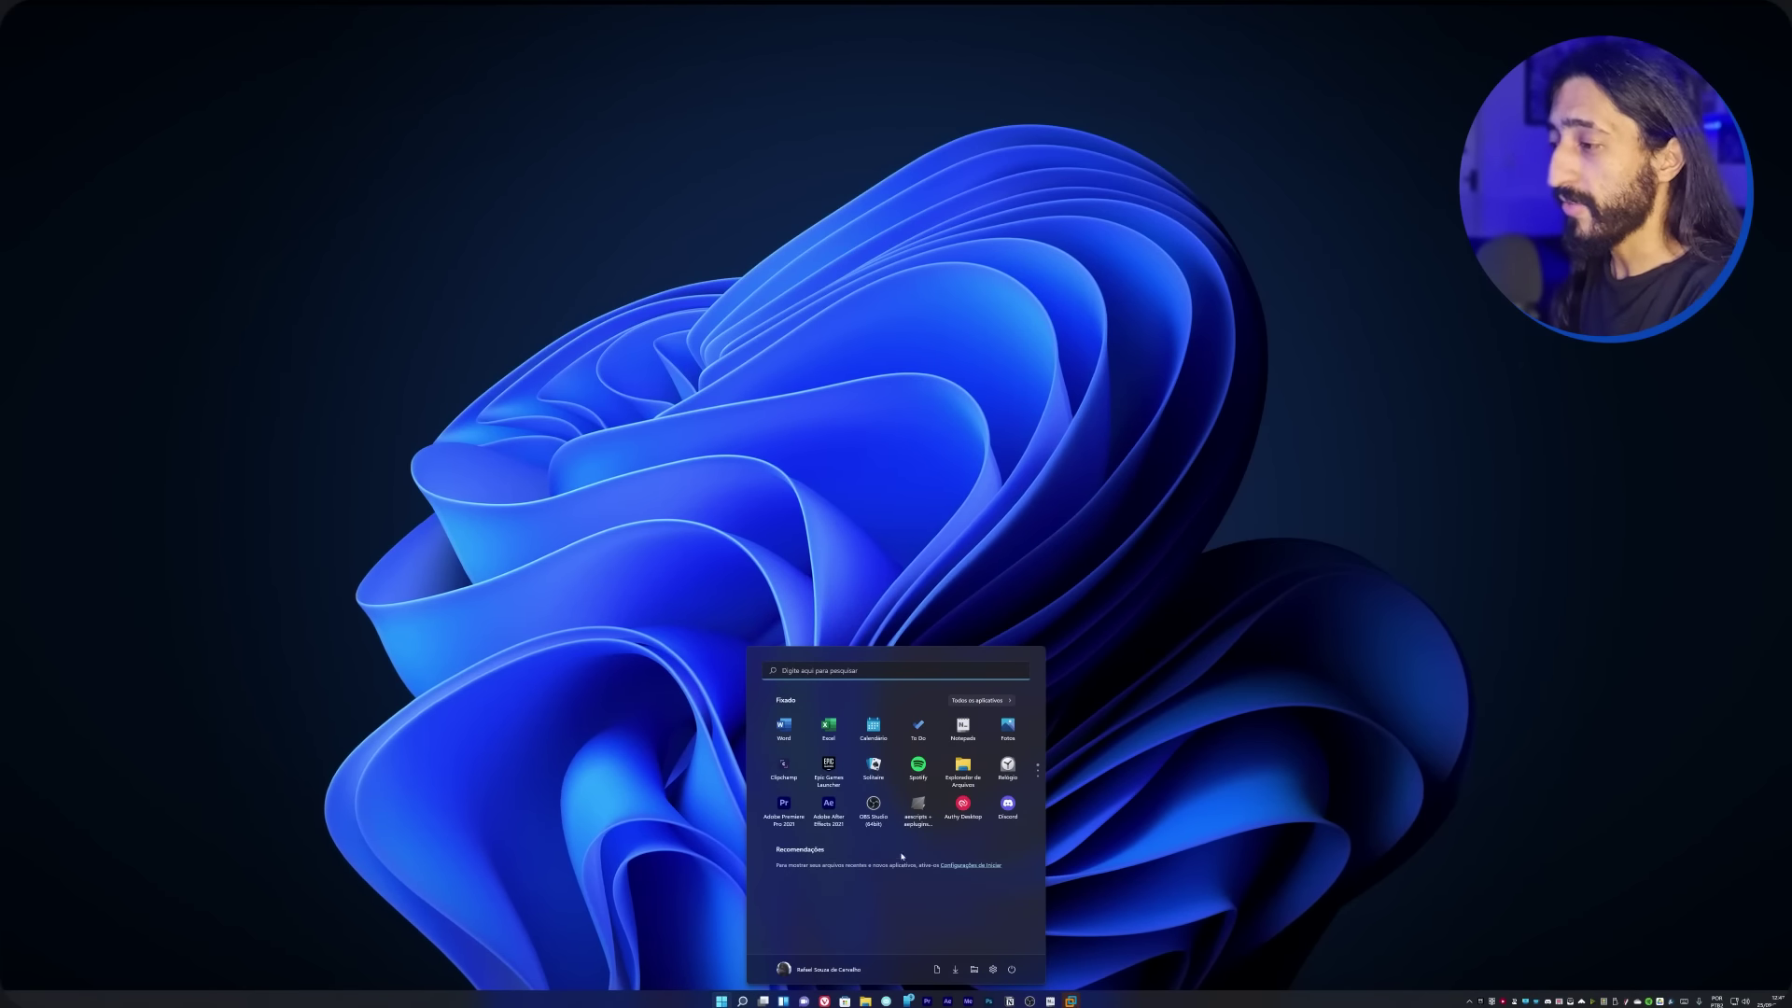
pyautogui.click(915, 773)
pyautogui.press('super')
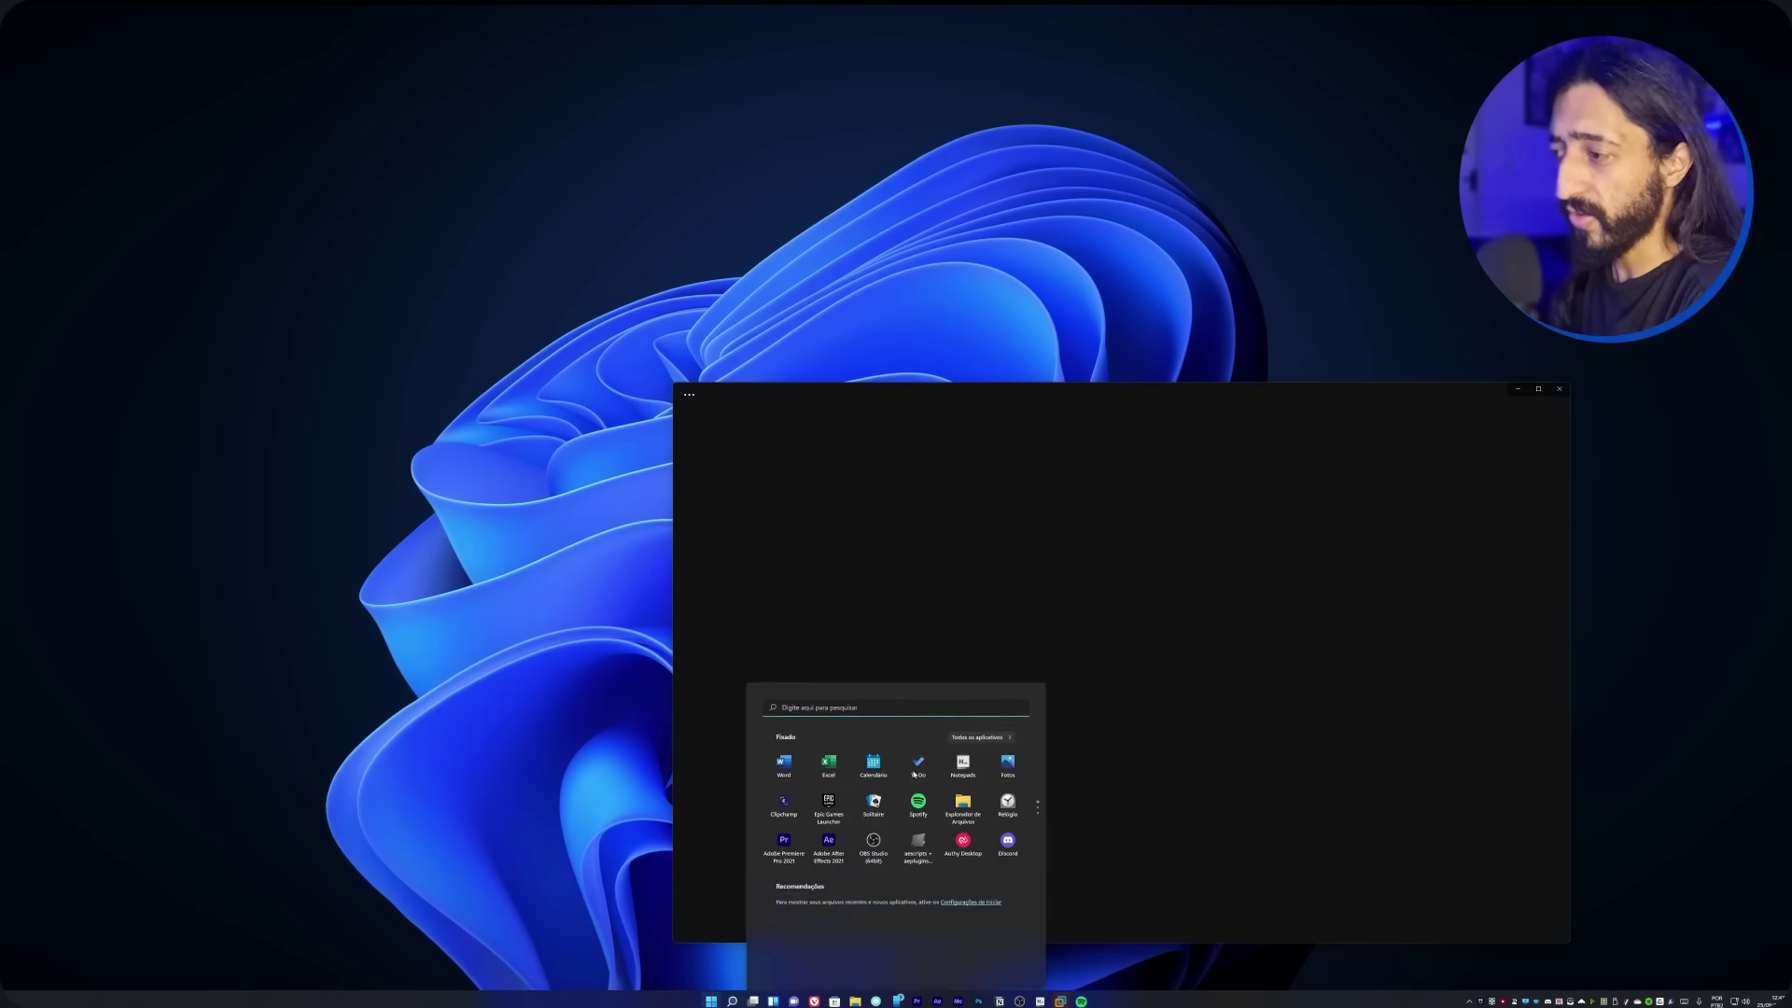
pyautogui.click(873, 764)
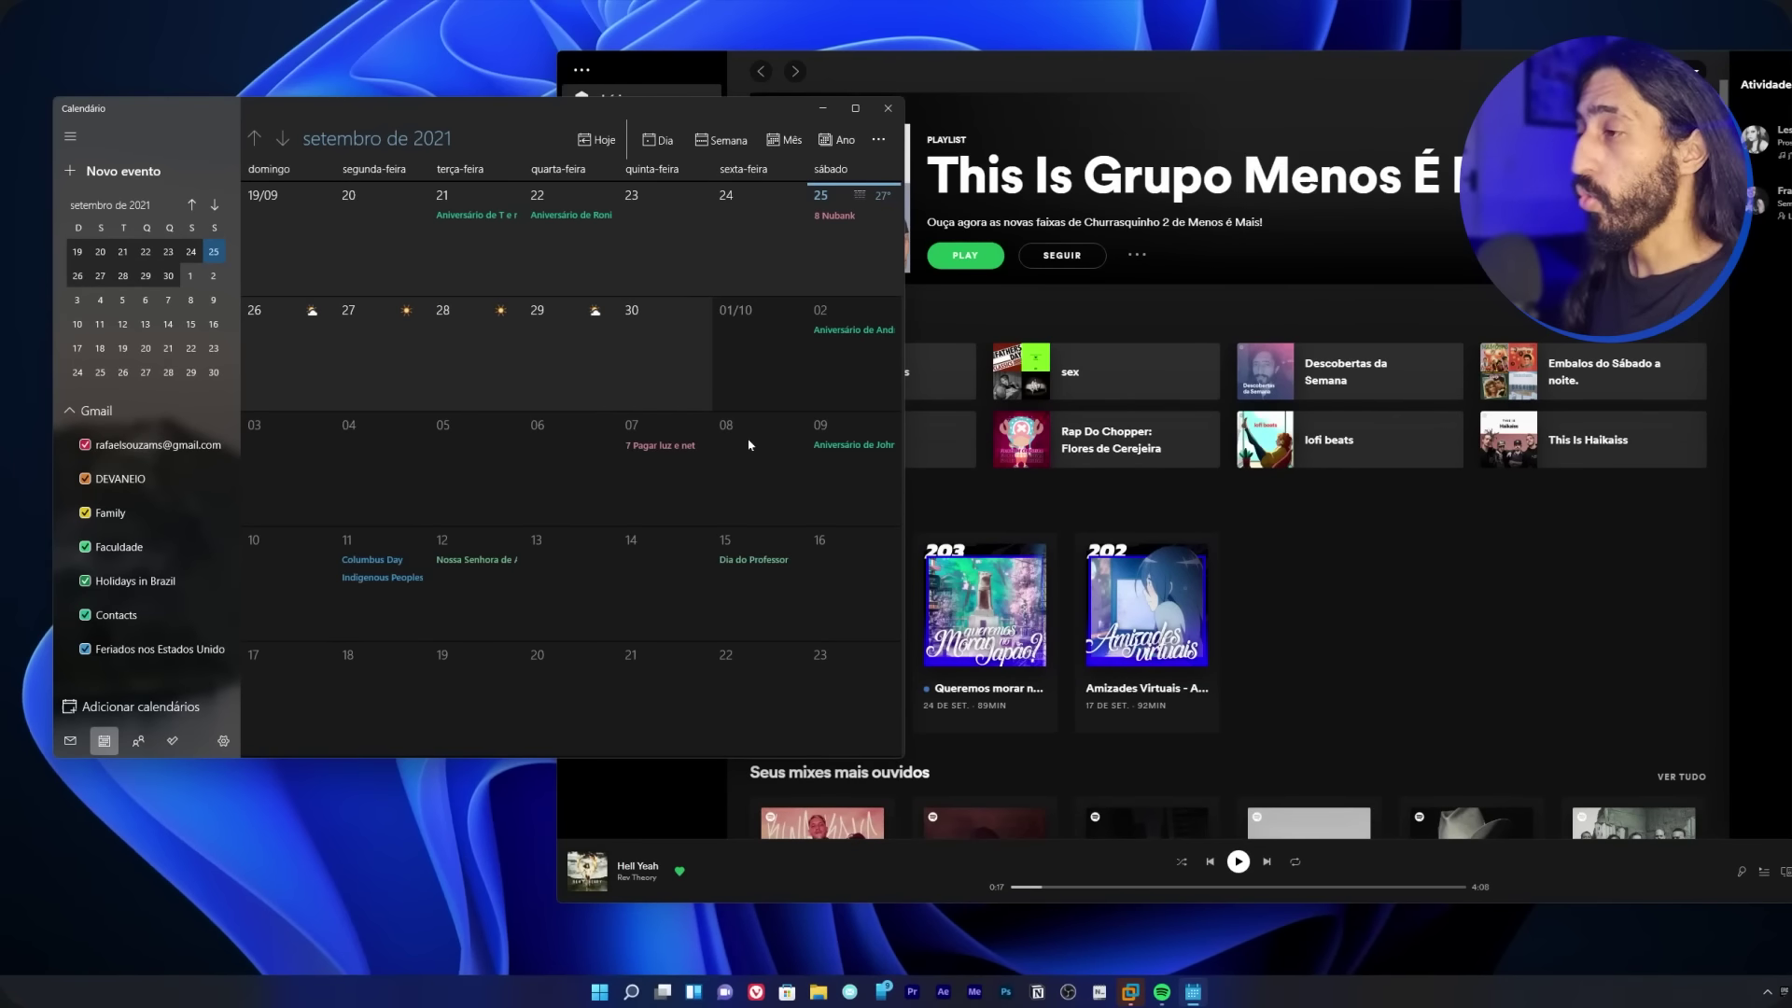
# - Preview the windows open on each virtual desktop in Task View
pyautogui.press('super+Tab')
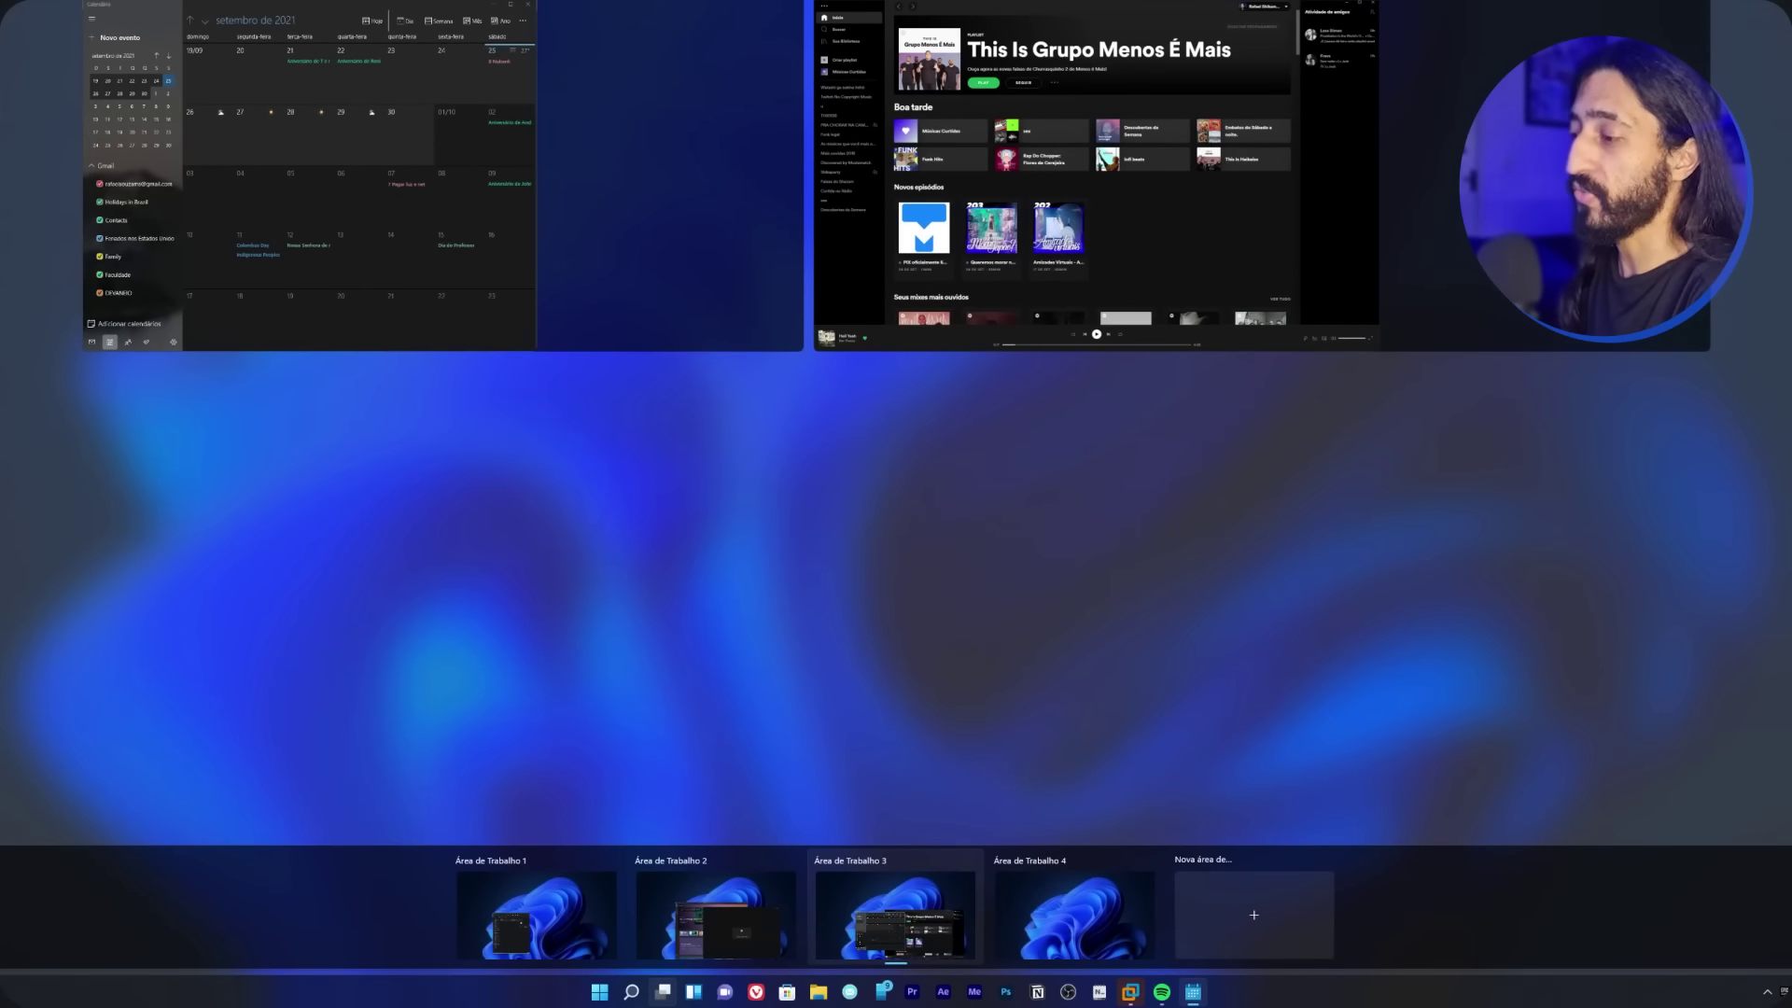
pyautogui.click(746, 882)
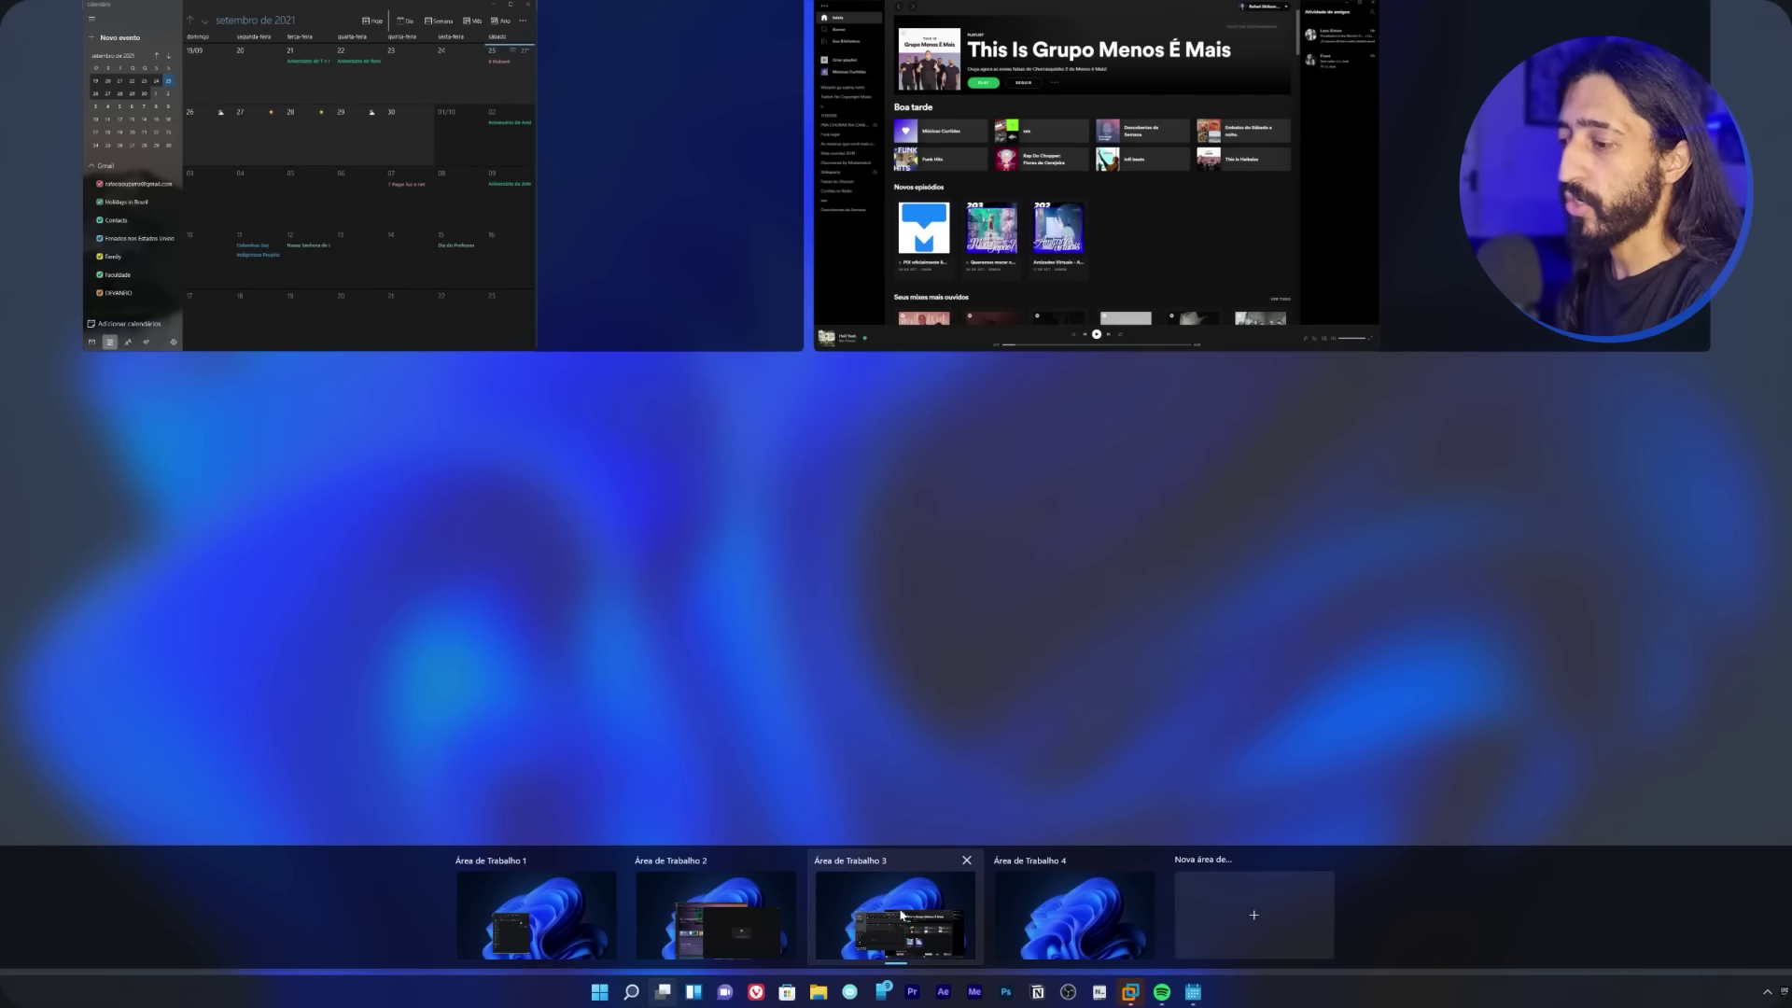
pyautogui.click(572, 927)
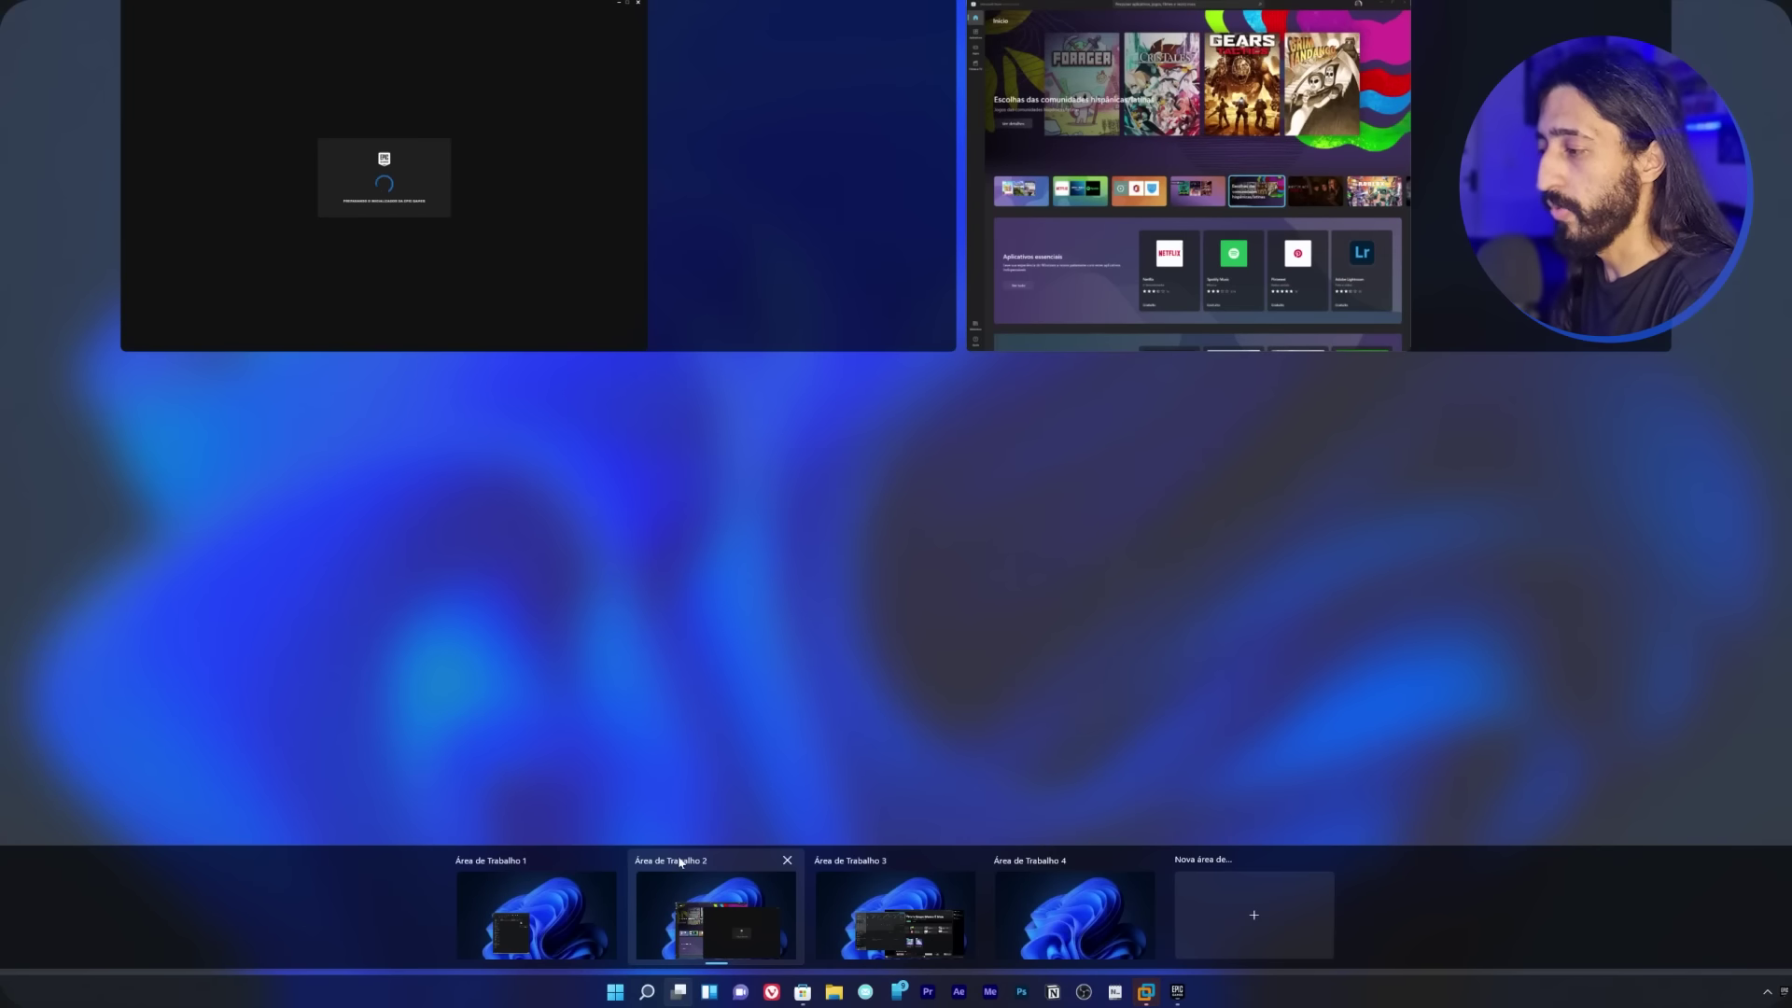
# - Rename Área de Trabalho 2 as "jogos" and Área de Trabalho 3 as "entrenteminemto"
pyautogui.click(680, 861)
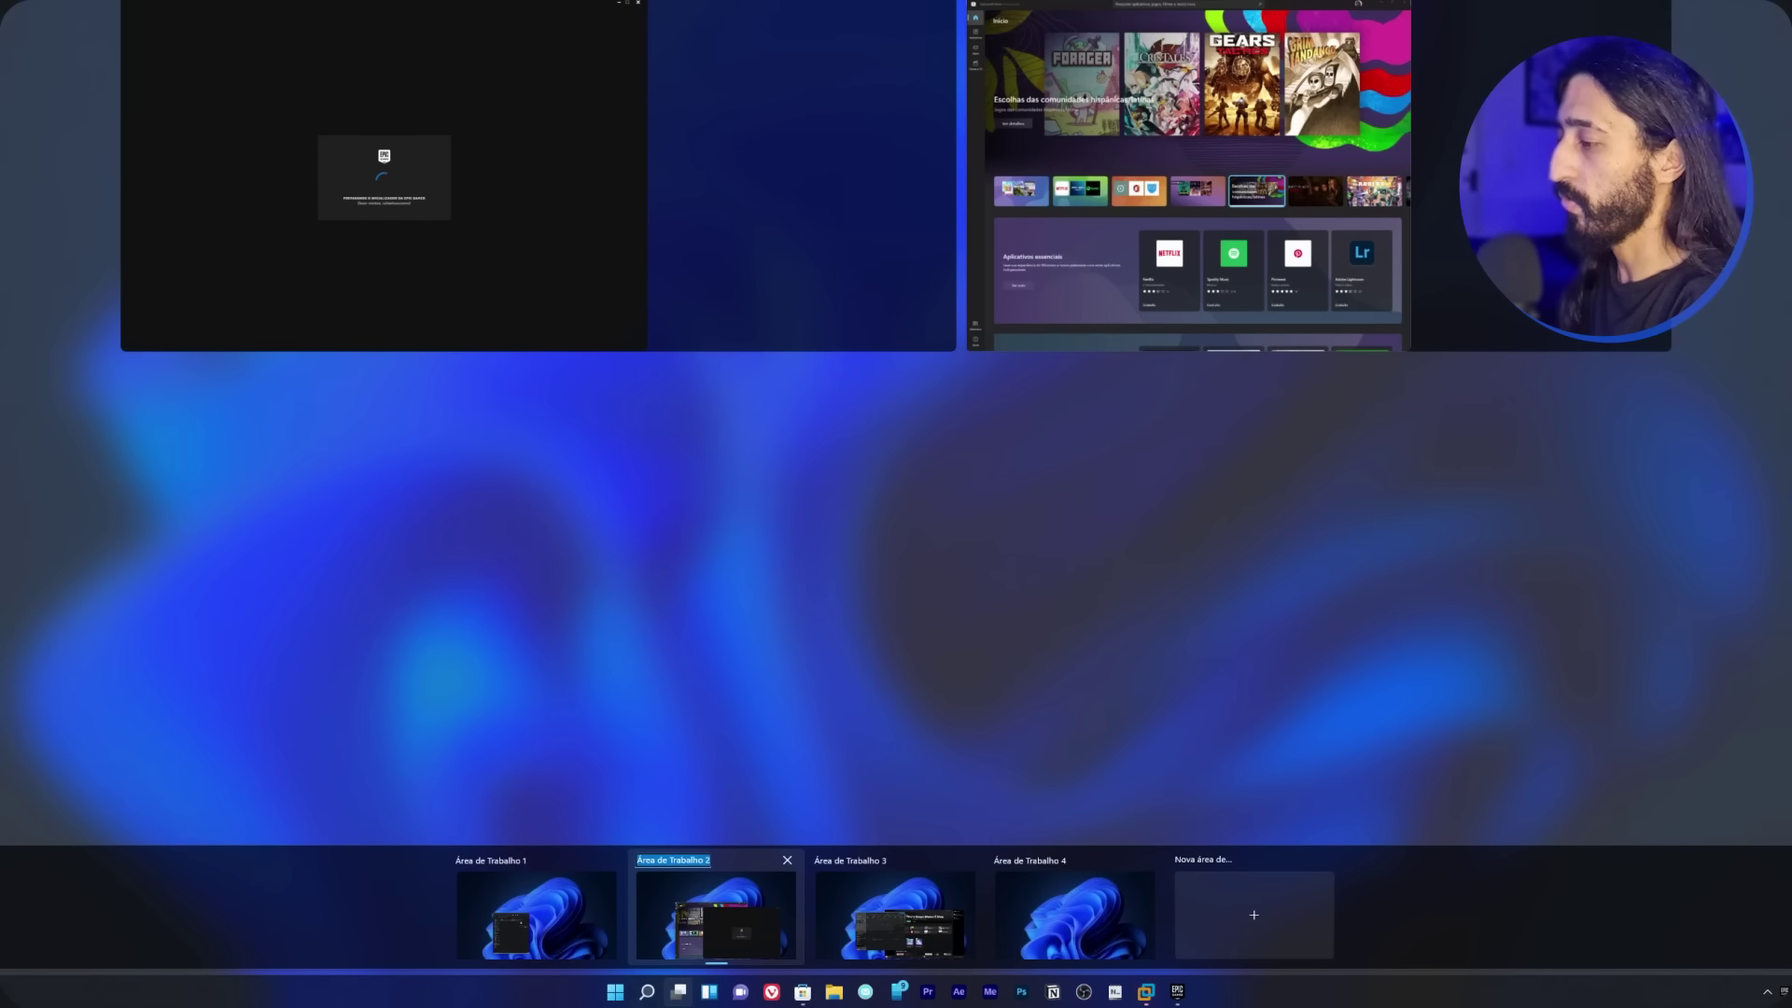
pyautogui.write('jogos')
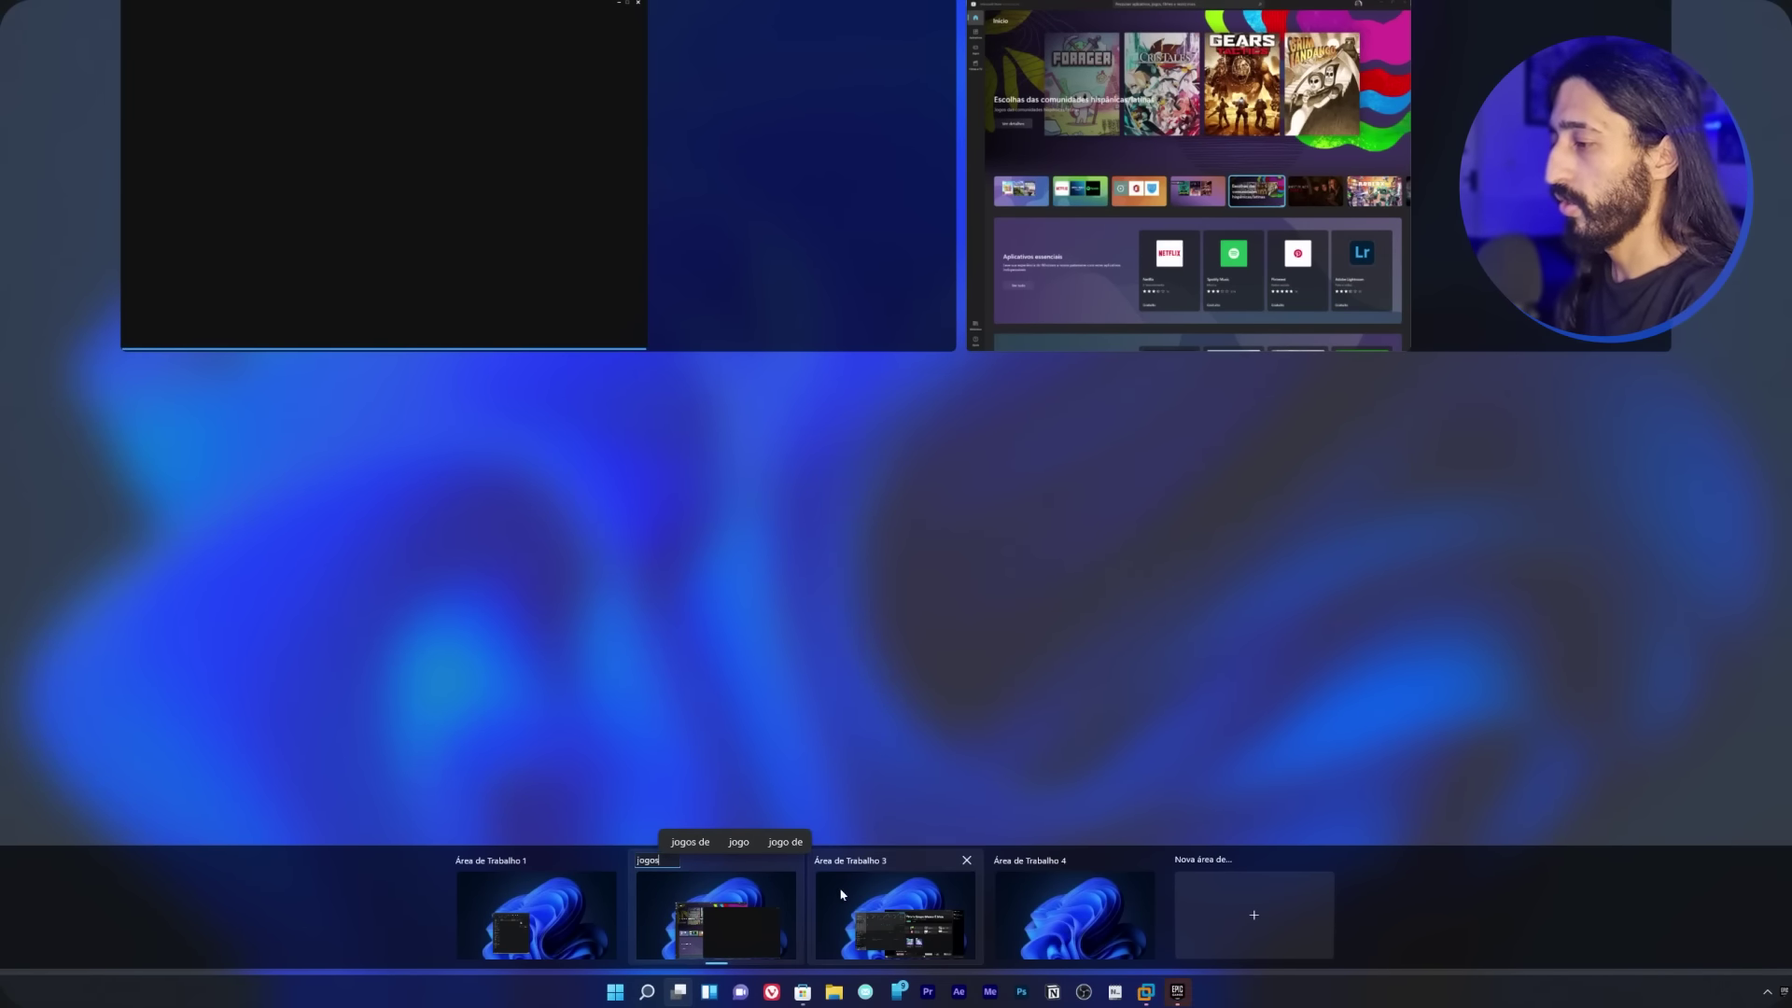
pyautogui.click(865, 862)
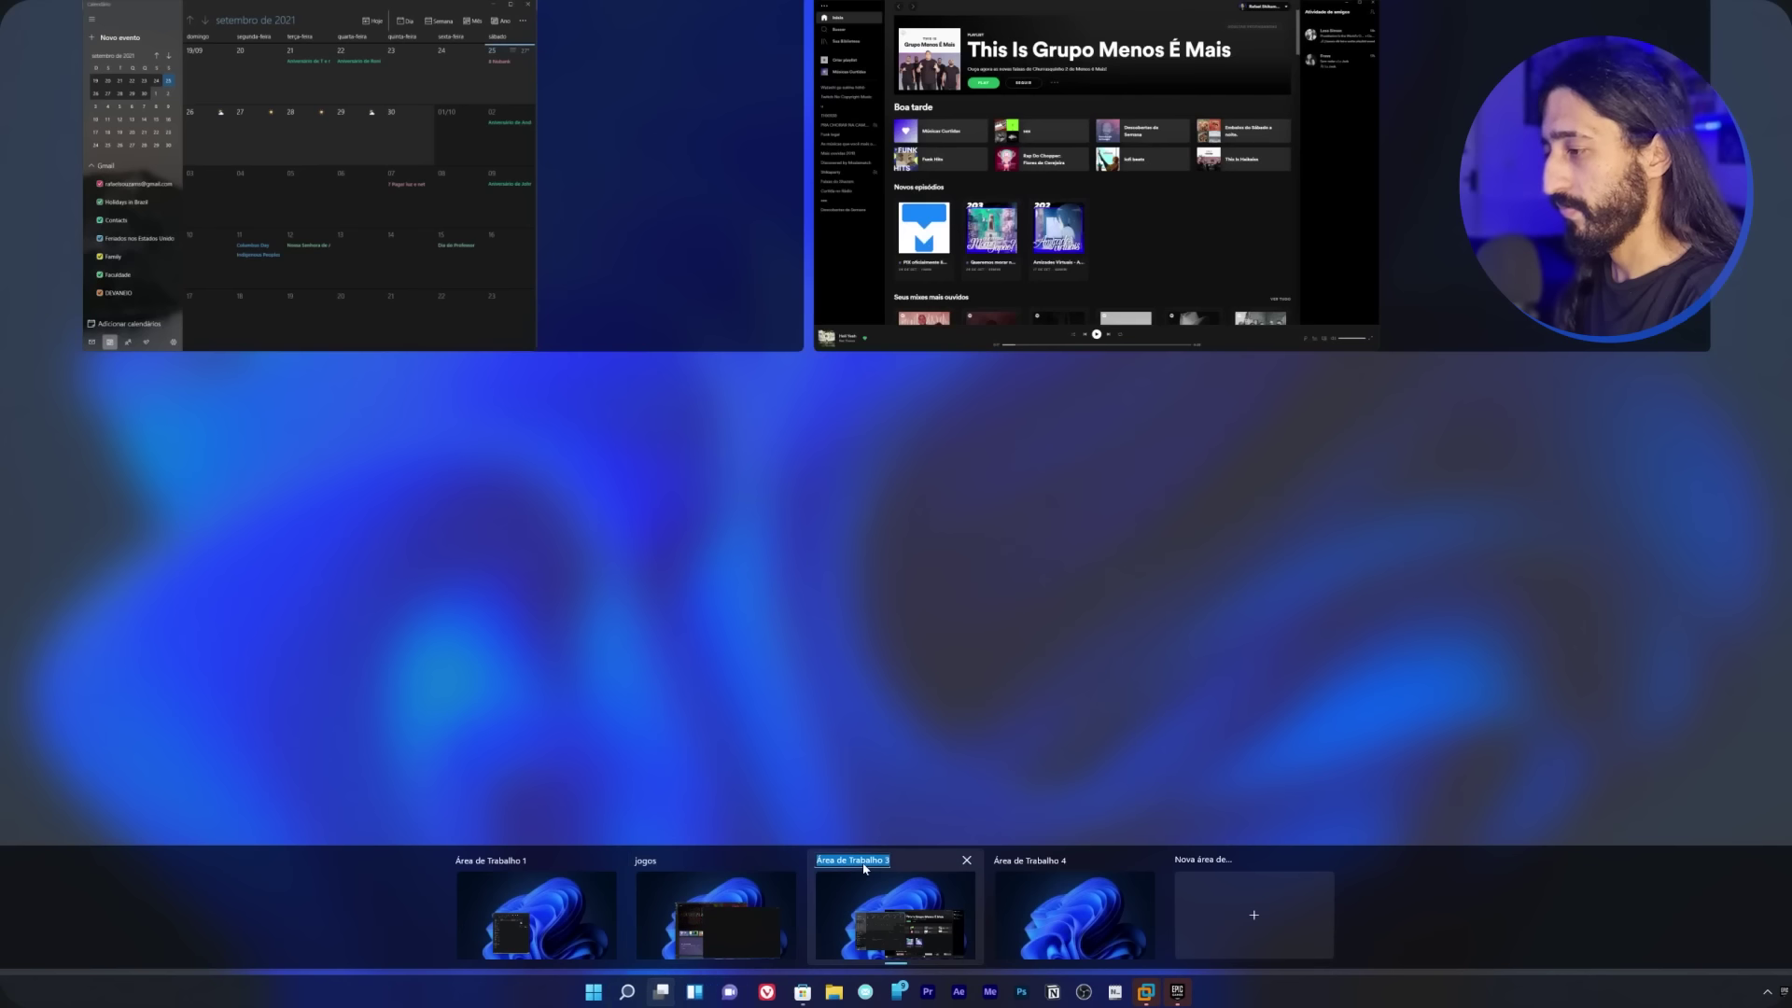
pyautogui.write('entren')
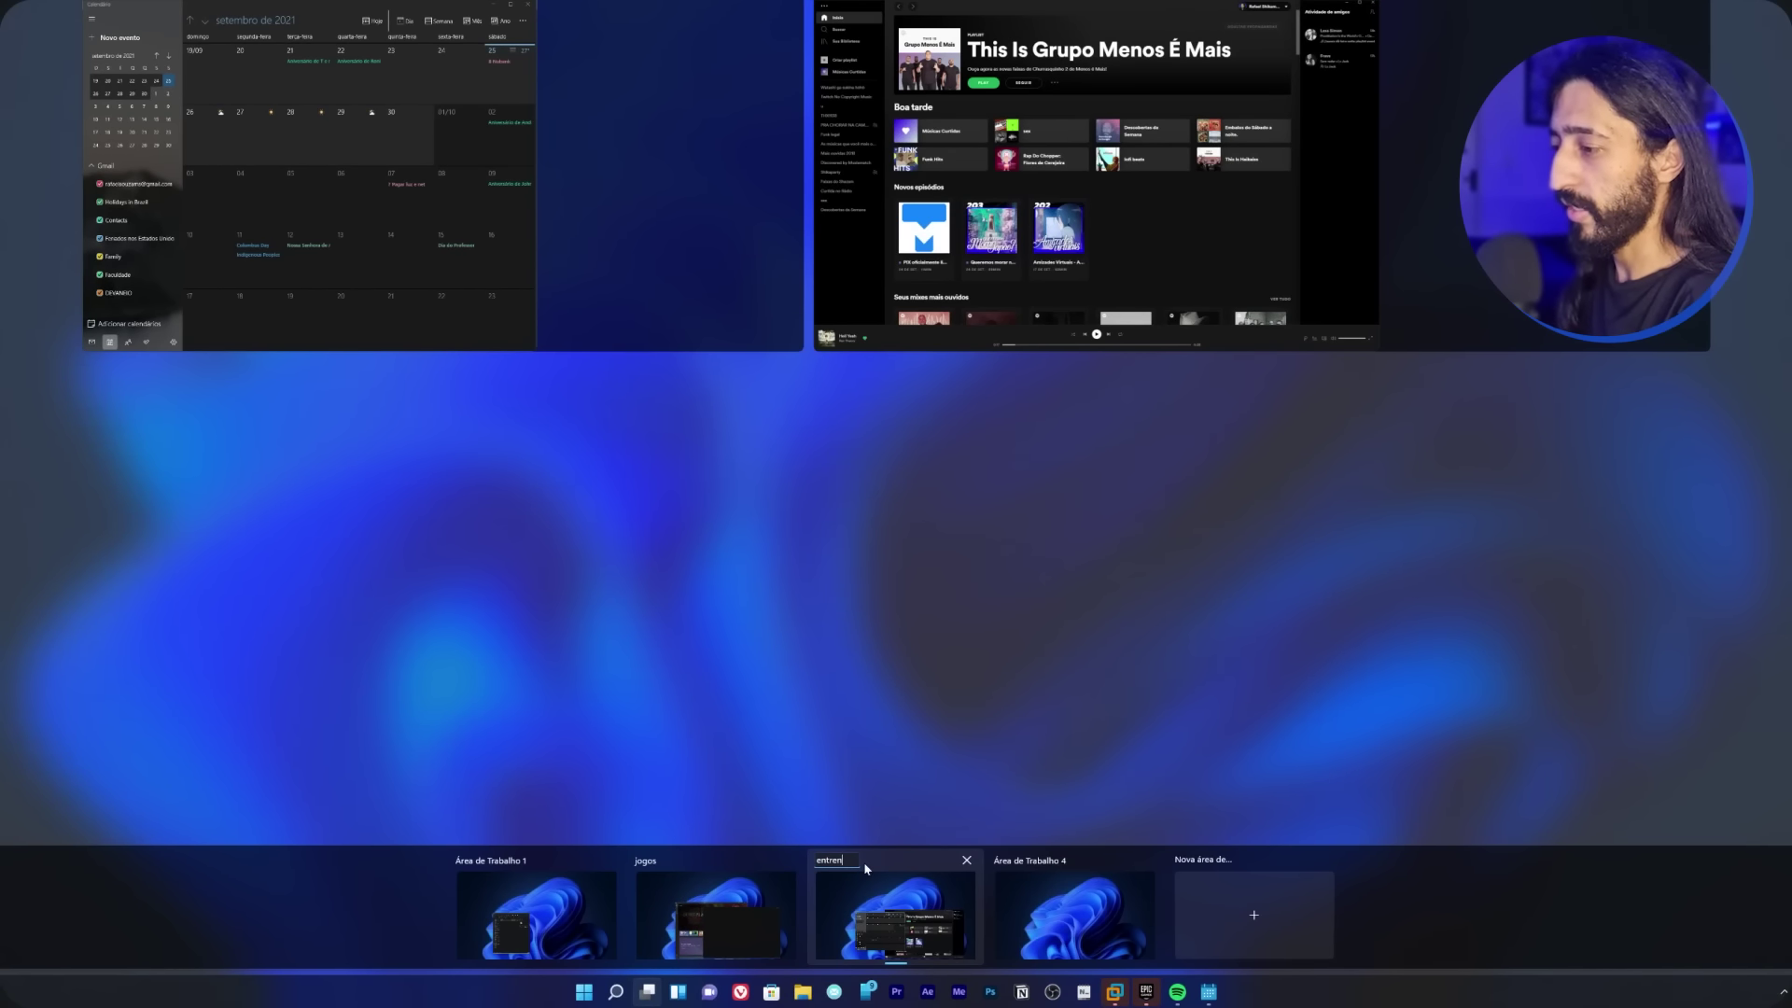
pyautogui.write('teminemto')
pyautogui.press('Return')
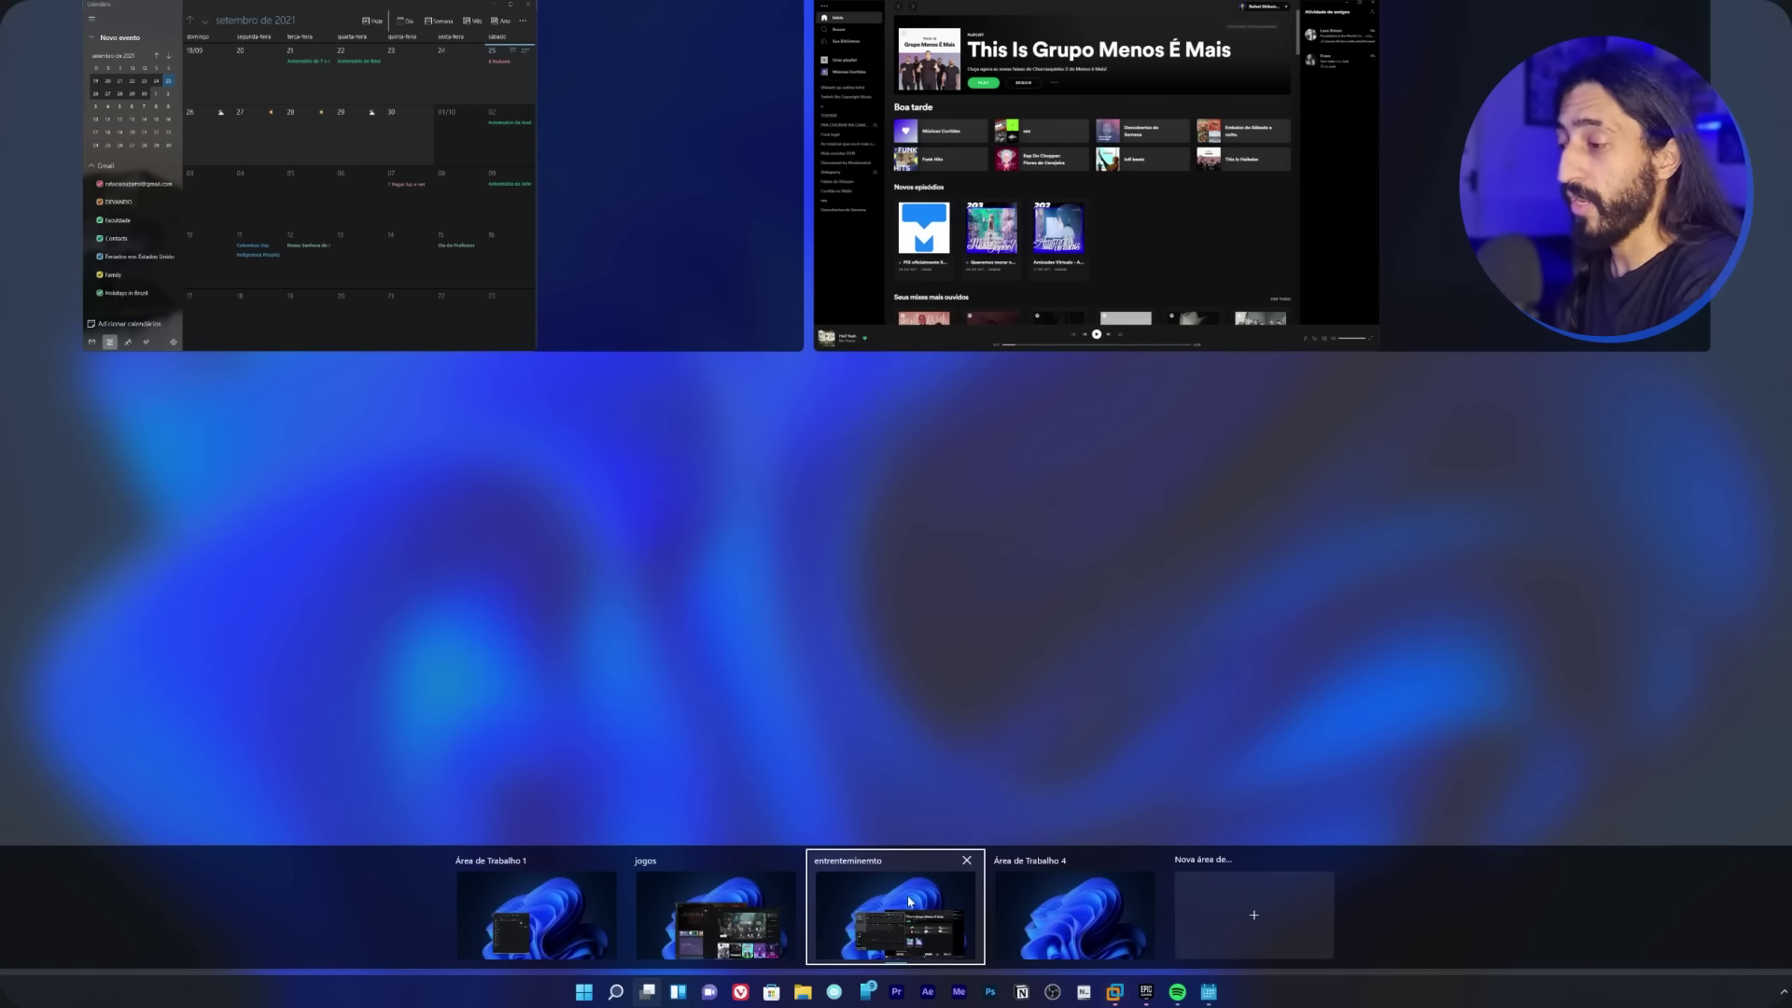
# - Set the entrenteminemto desktop's background to the colorful petals image and quit Wallpaper Engine
pyautogui.rightClick(870, 902)
pyautogui.moveTo(678, 912)
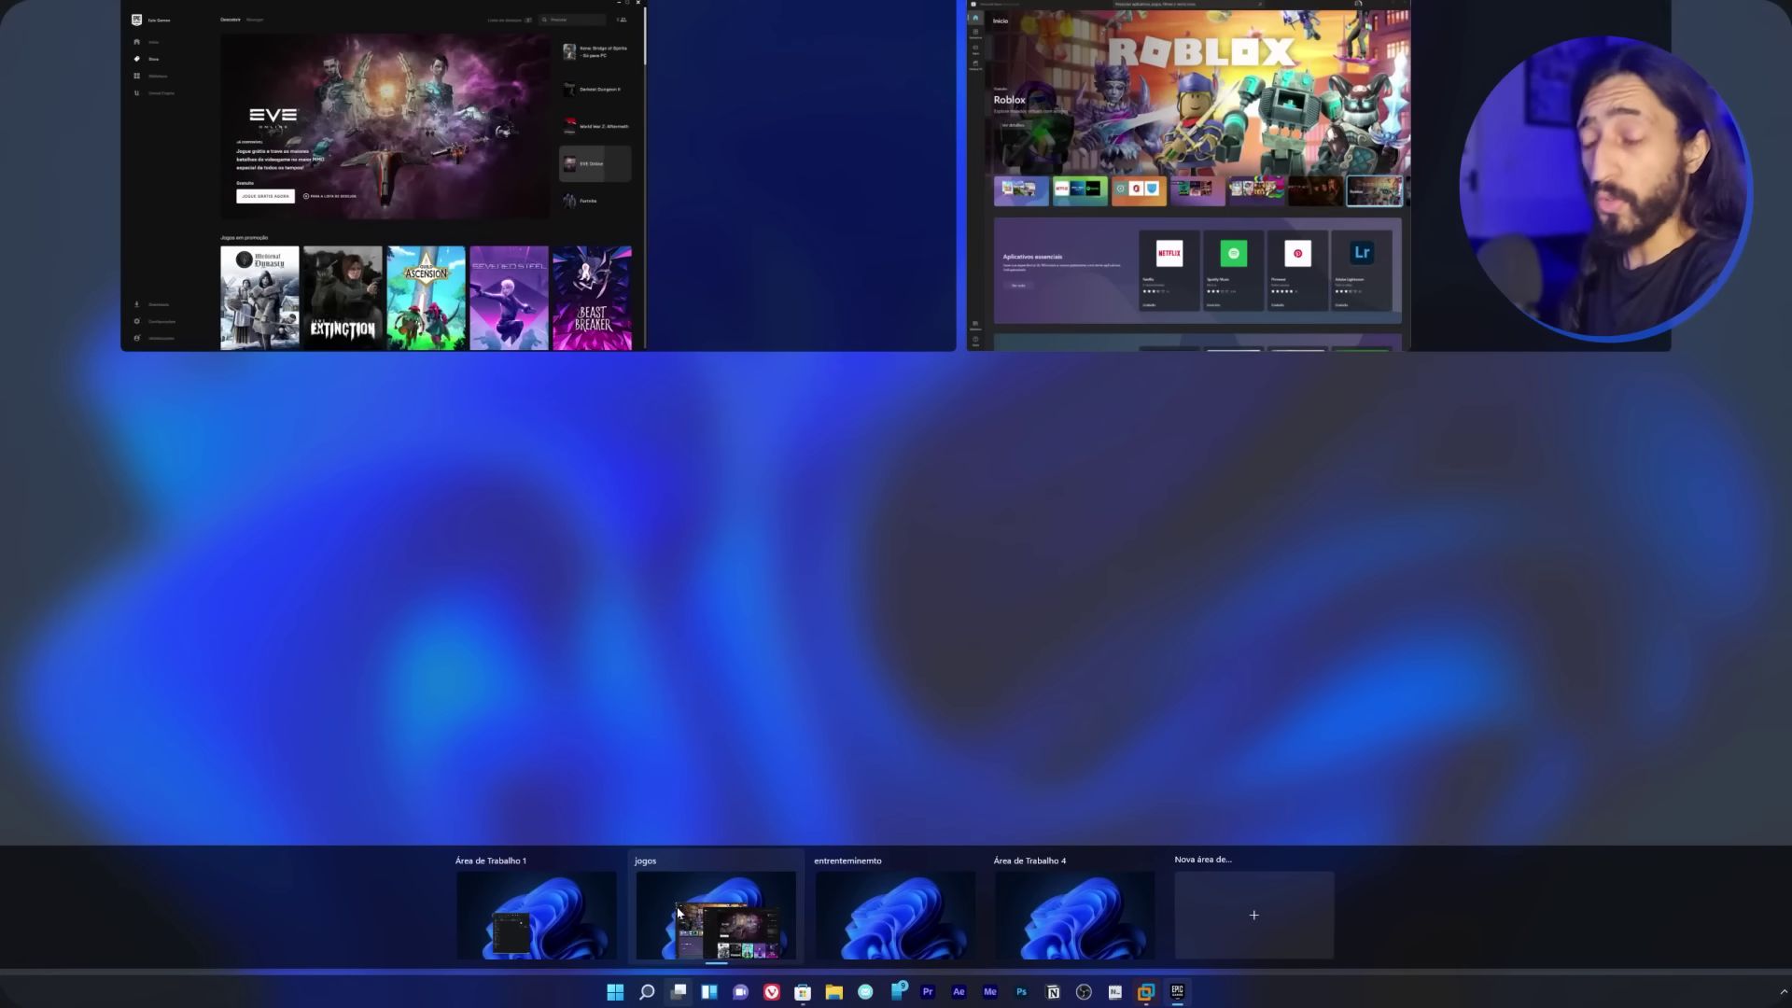
pyautogui.moveTo(837, 944)
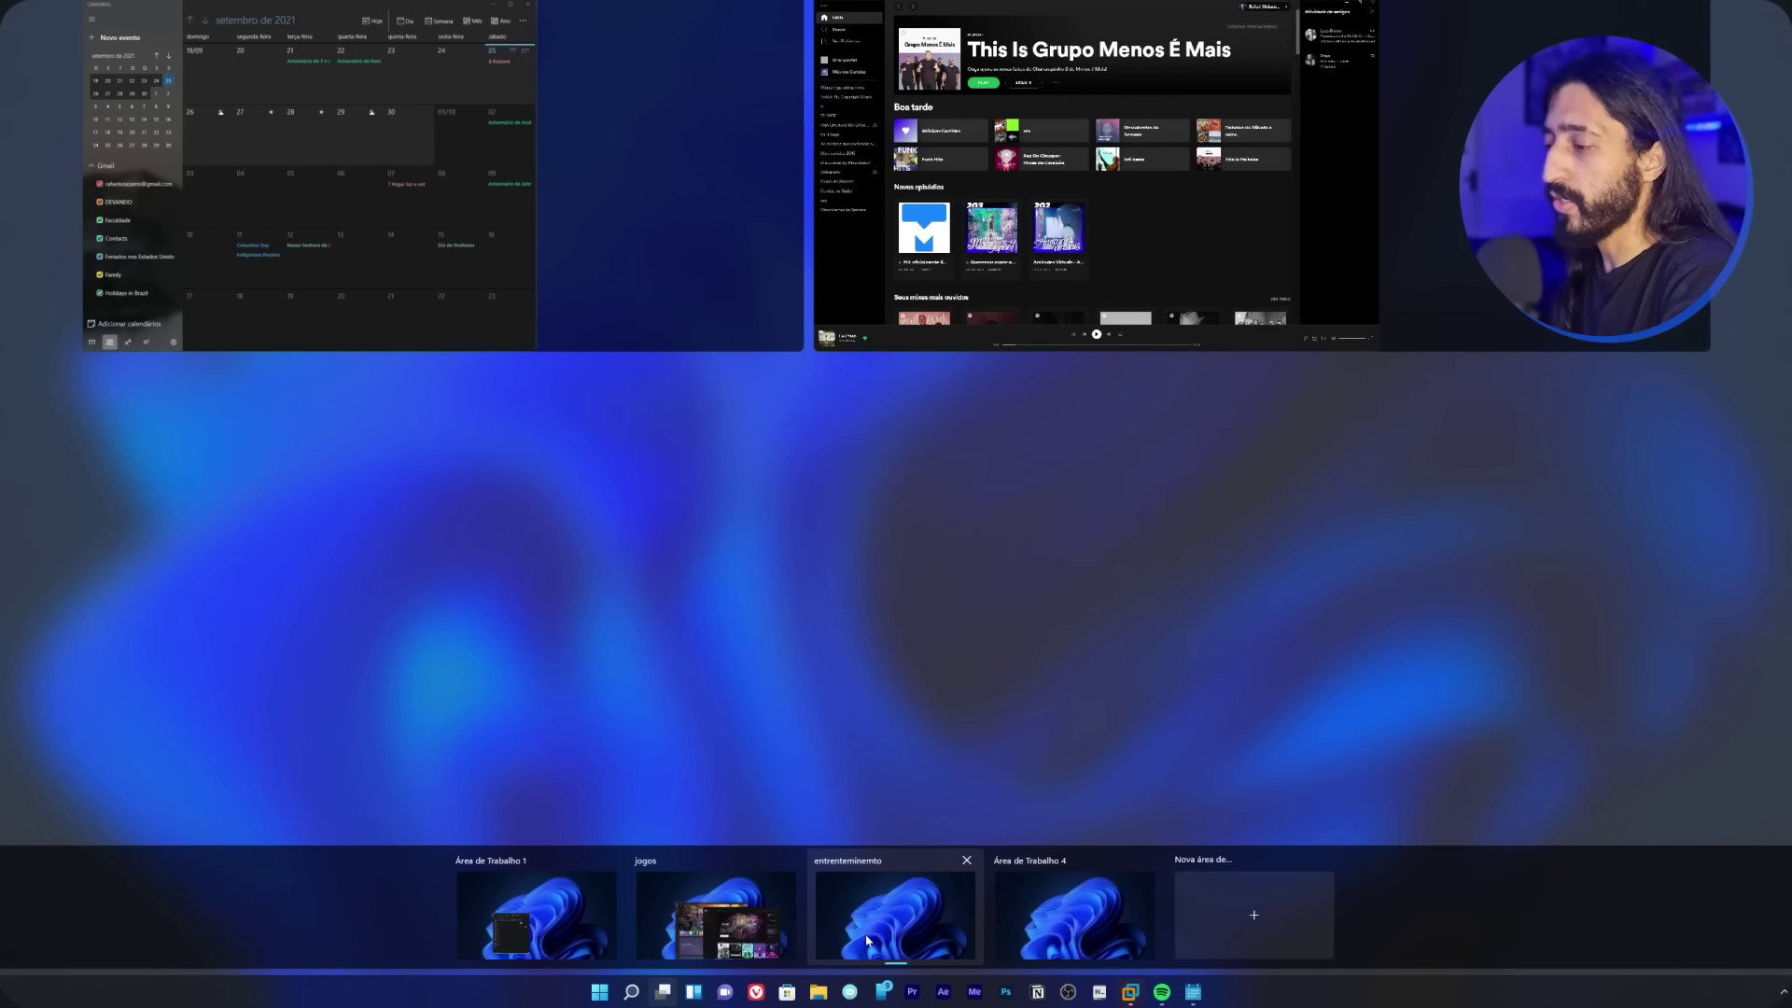
pyautogui.rightClick(881, 928)
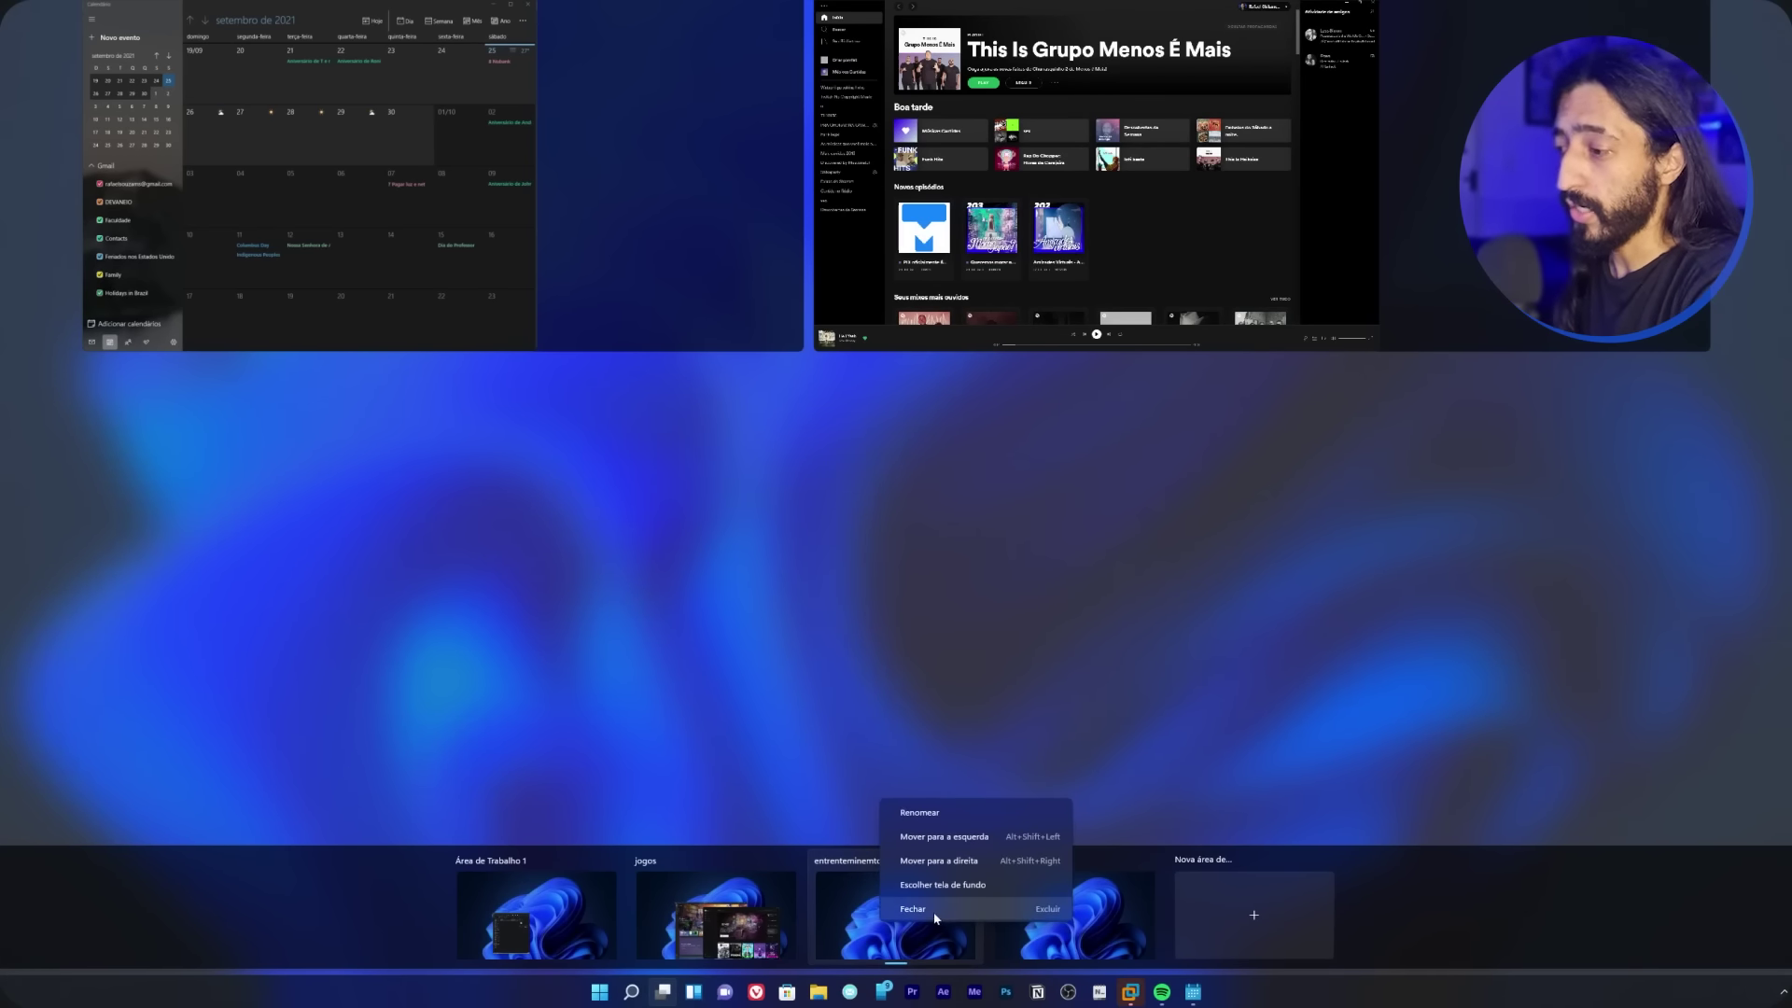
pyautogui.click(950, 885)
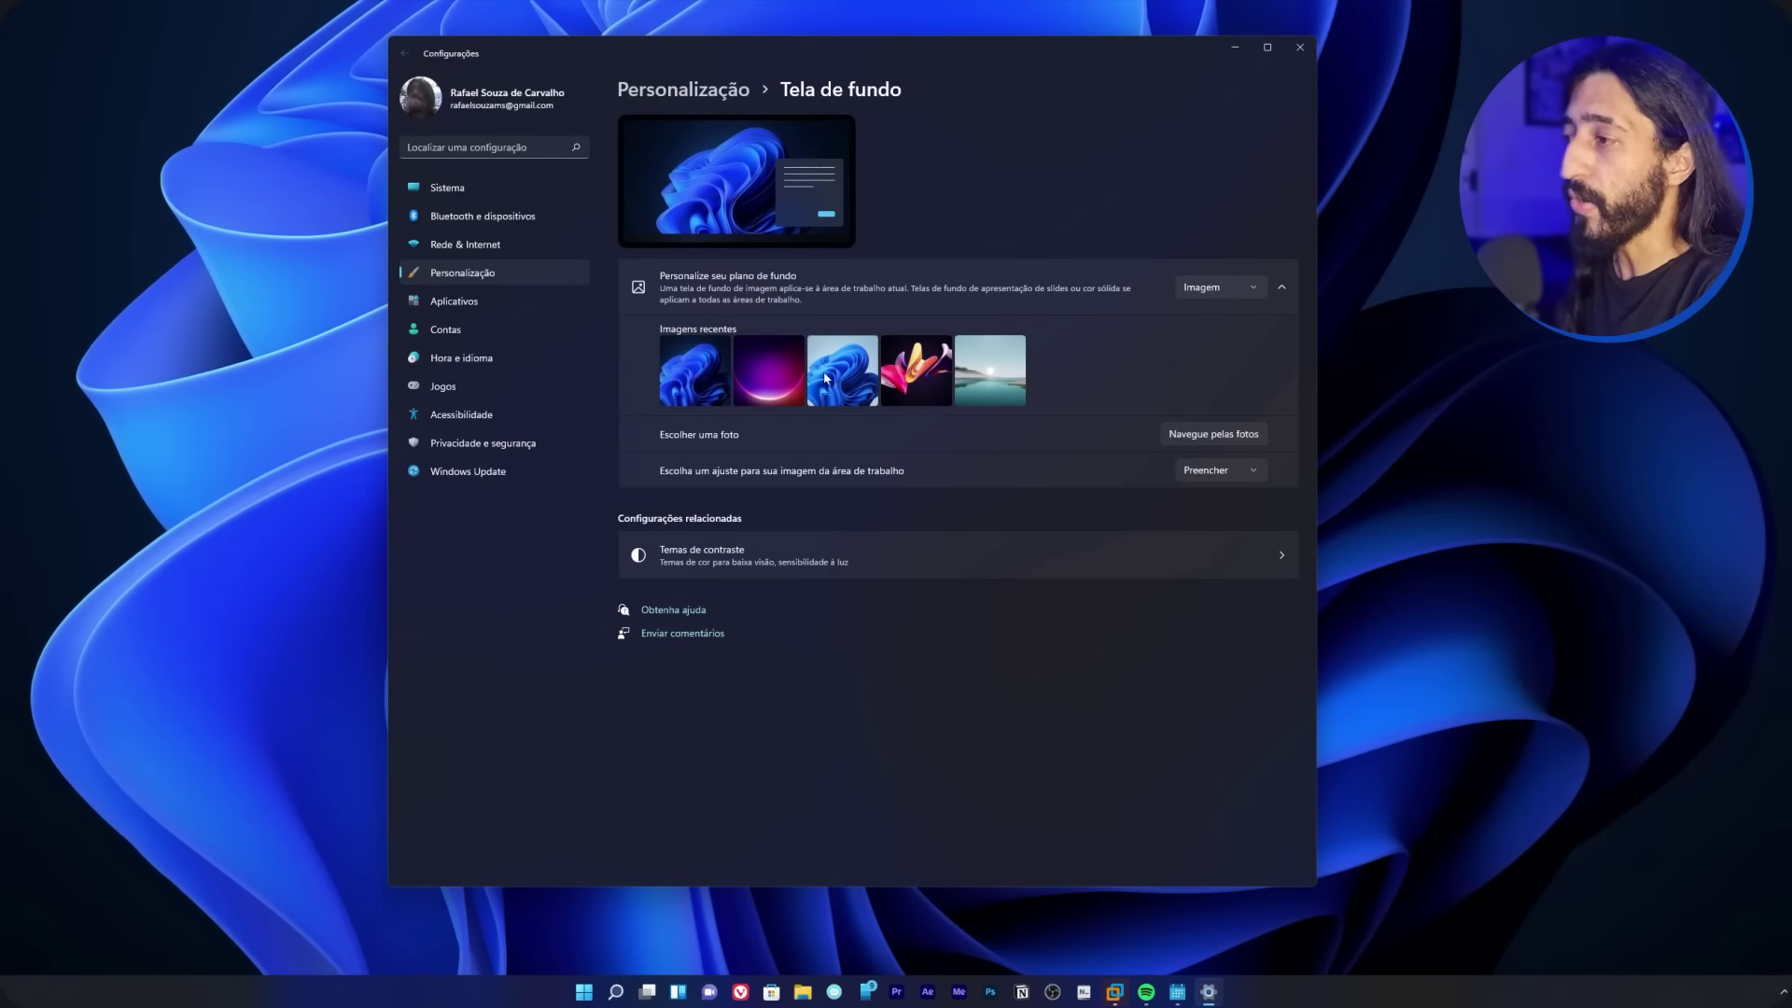
pyautogui.click(908, 376)
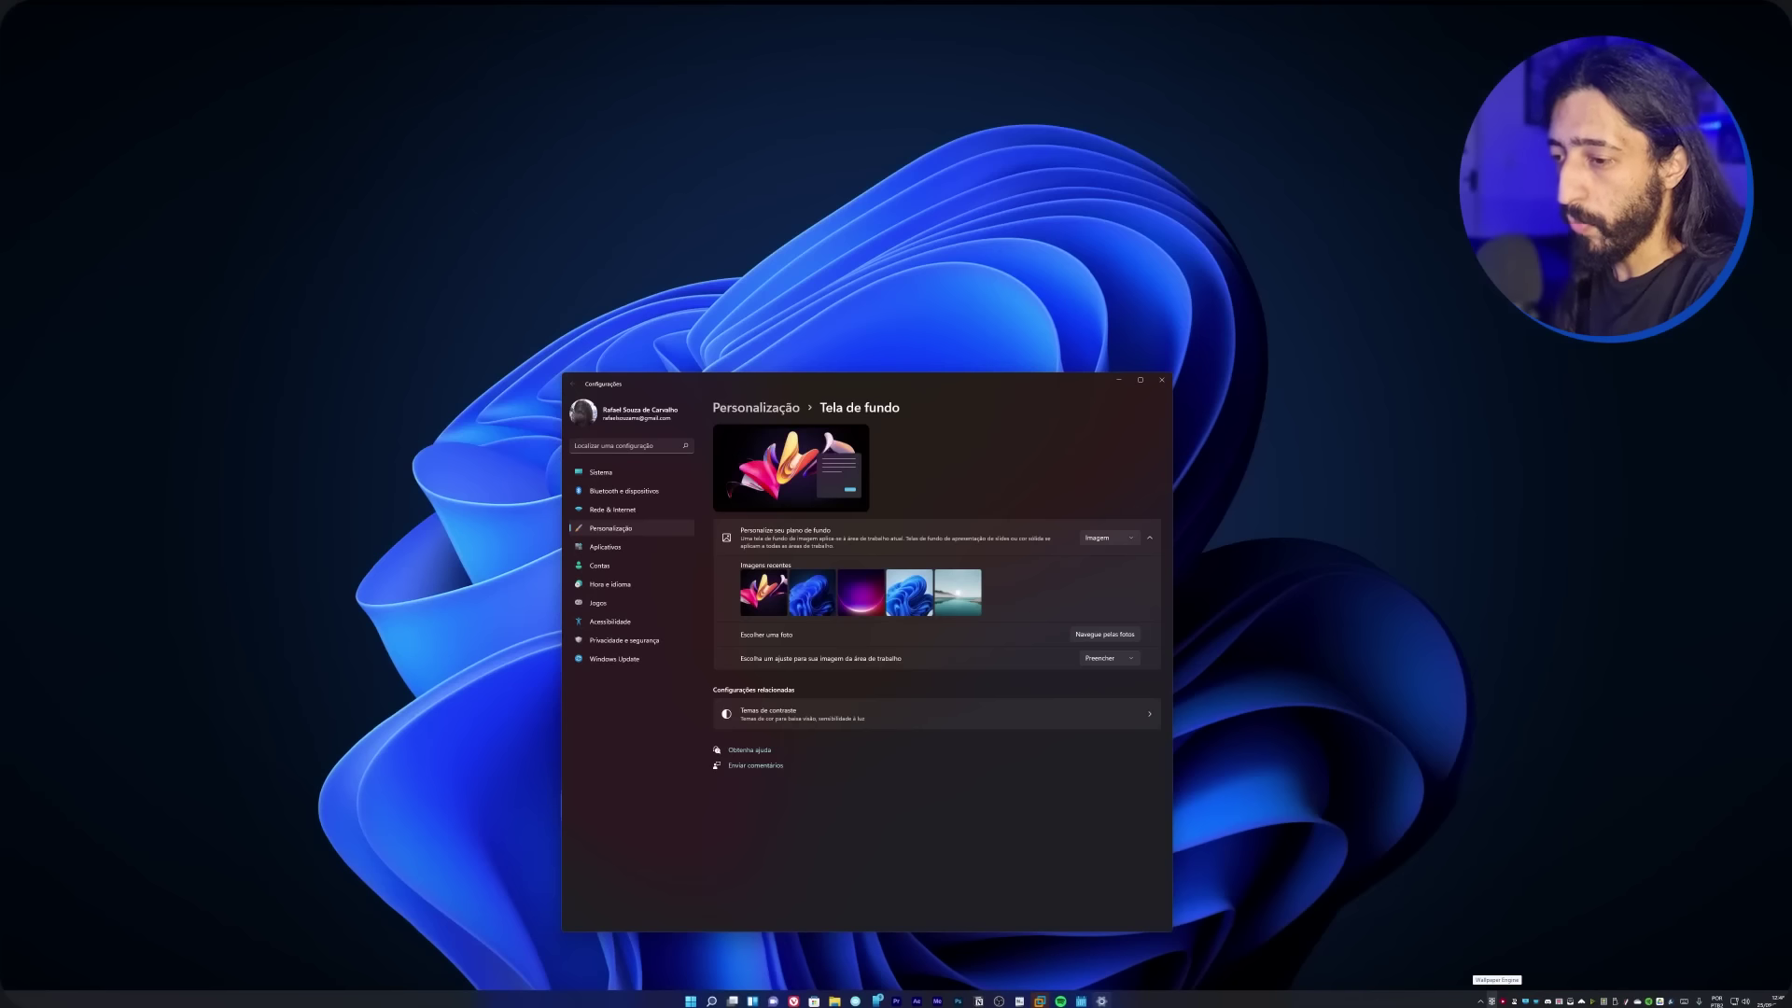
pyautogui.rightClick(1493, 1001)
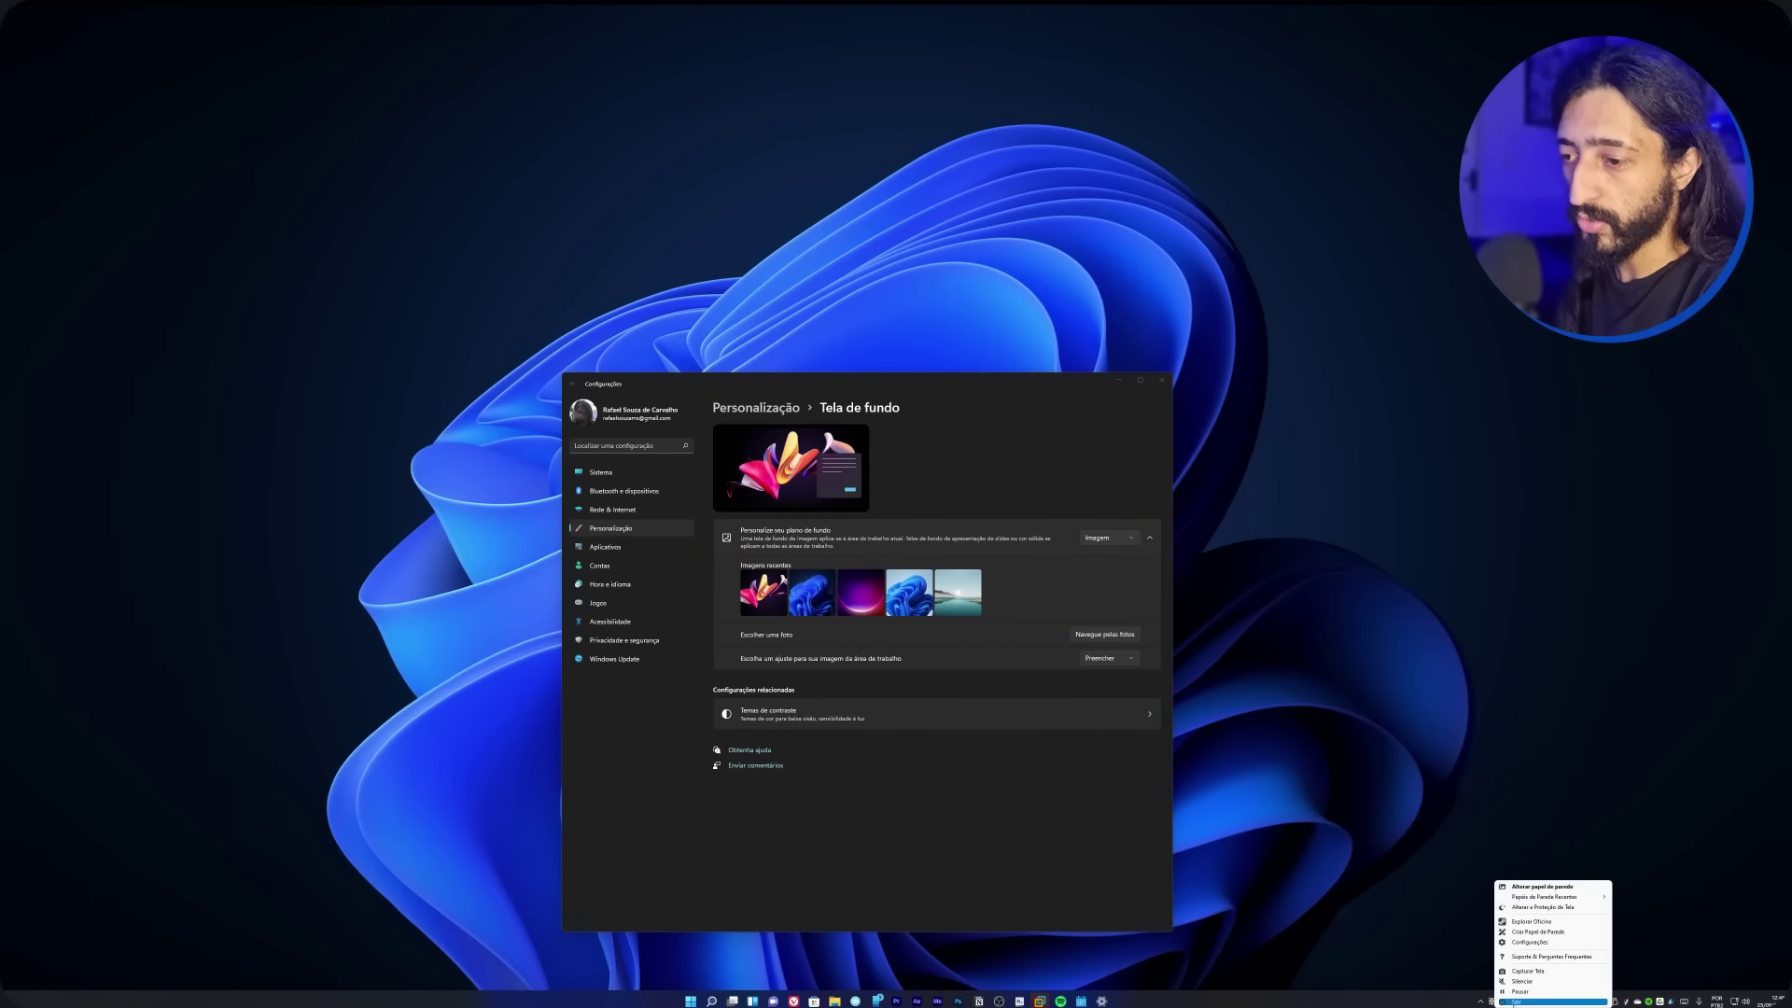
pyautogui.click(1542, 886)
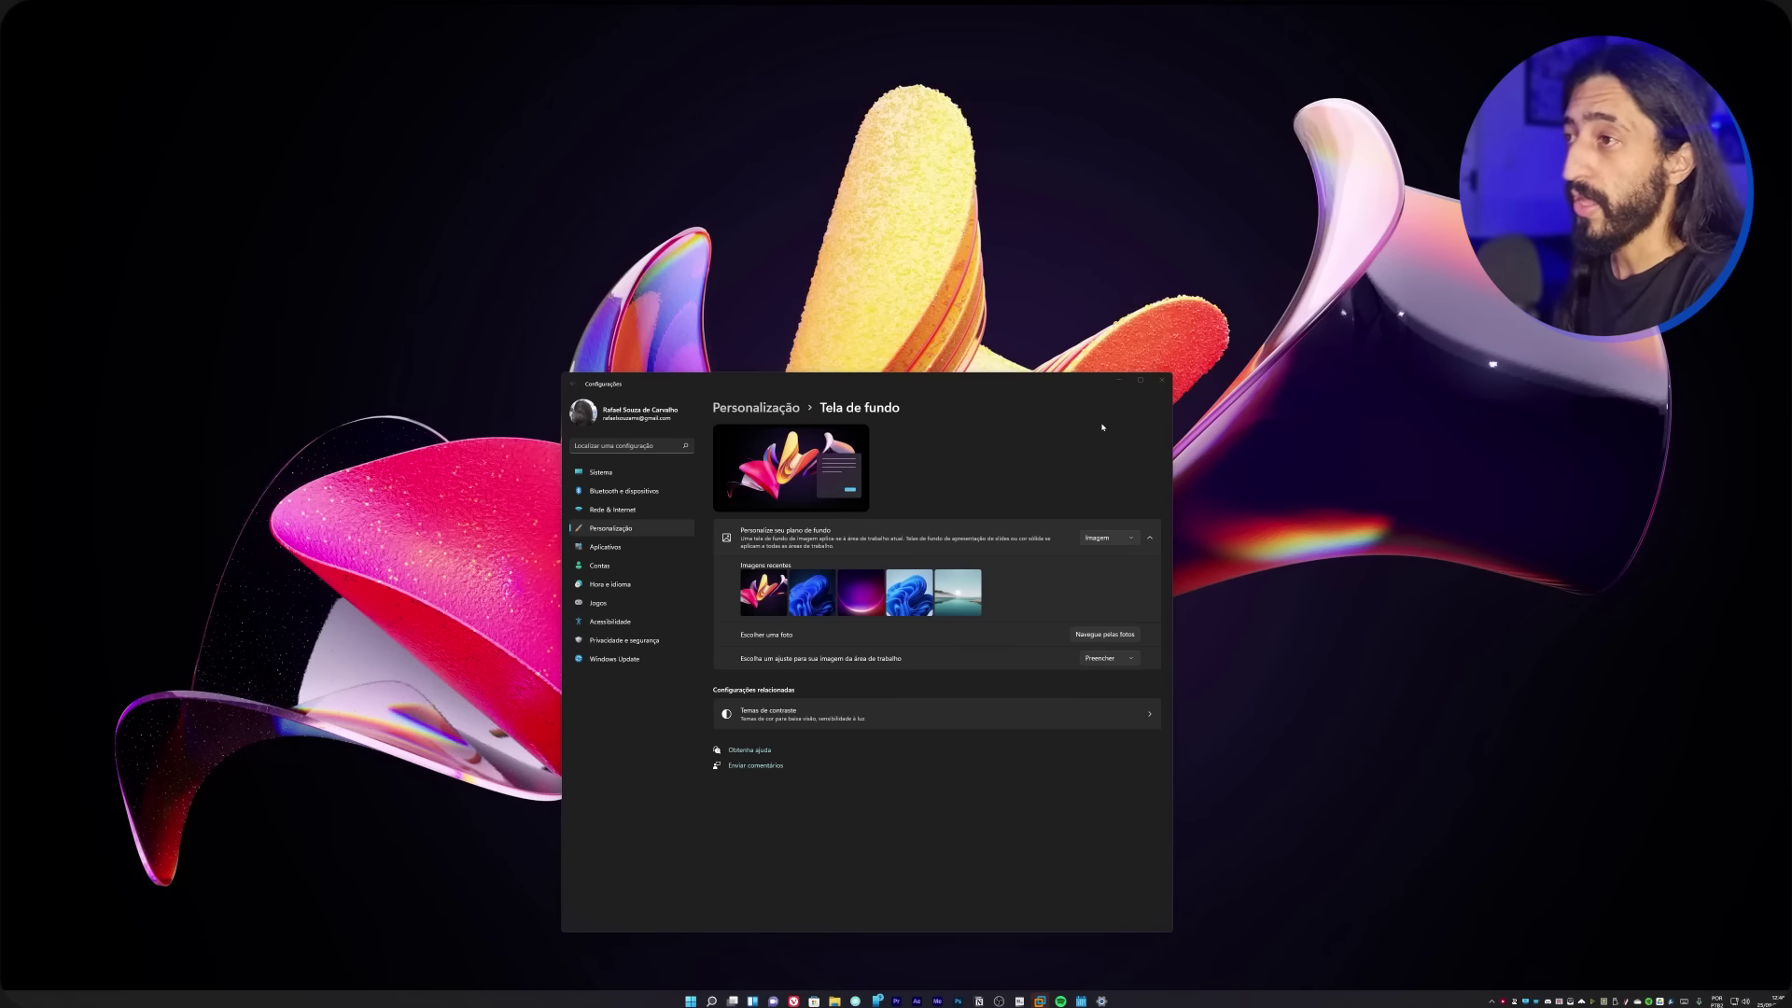
# - Set the jogos desktop's background to the light-blue Windows bloom image
pyautogui.press('super+Tab')
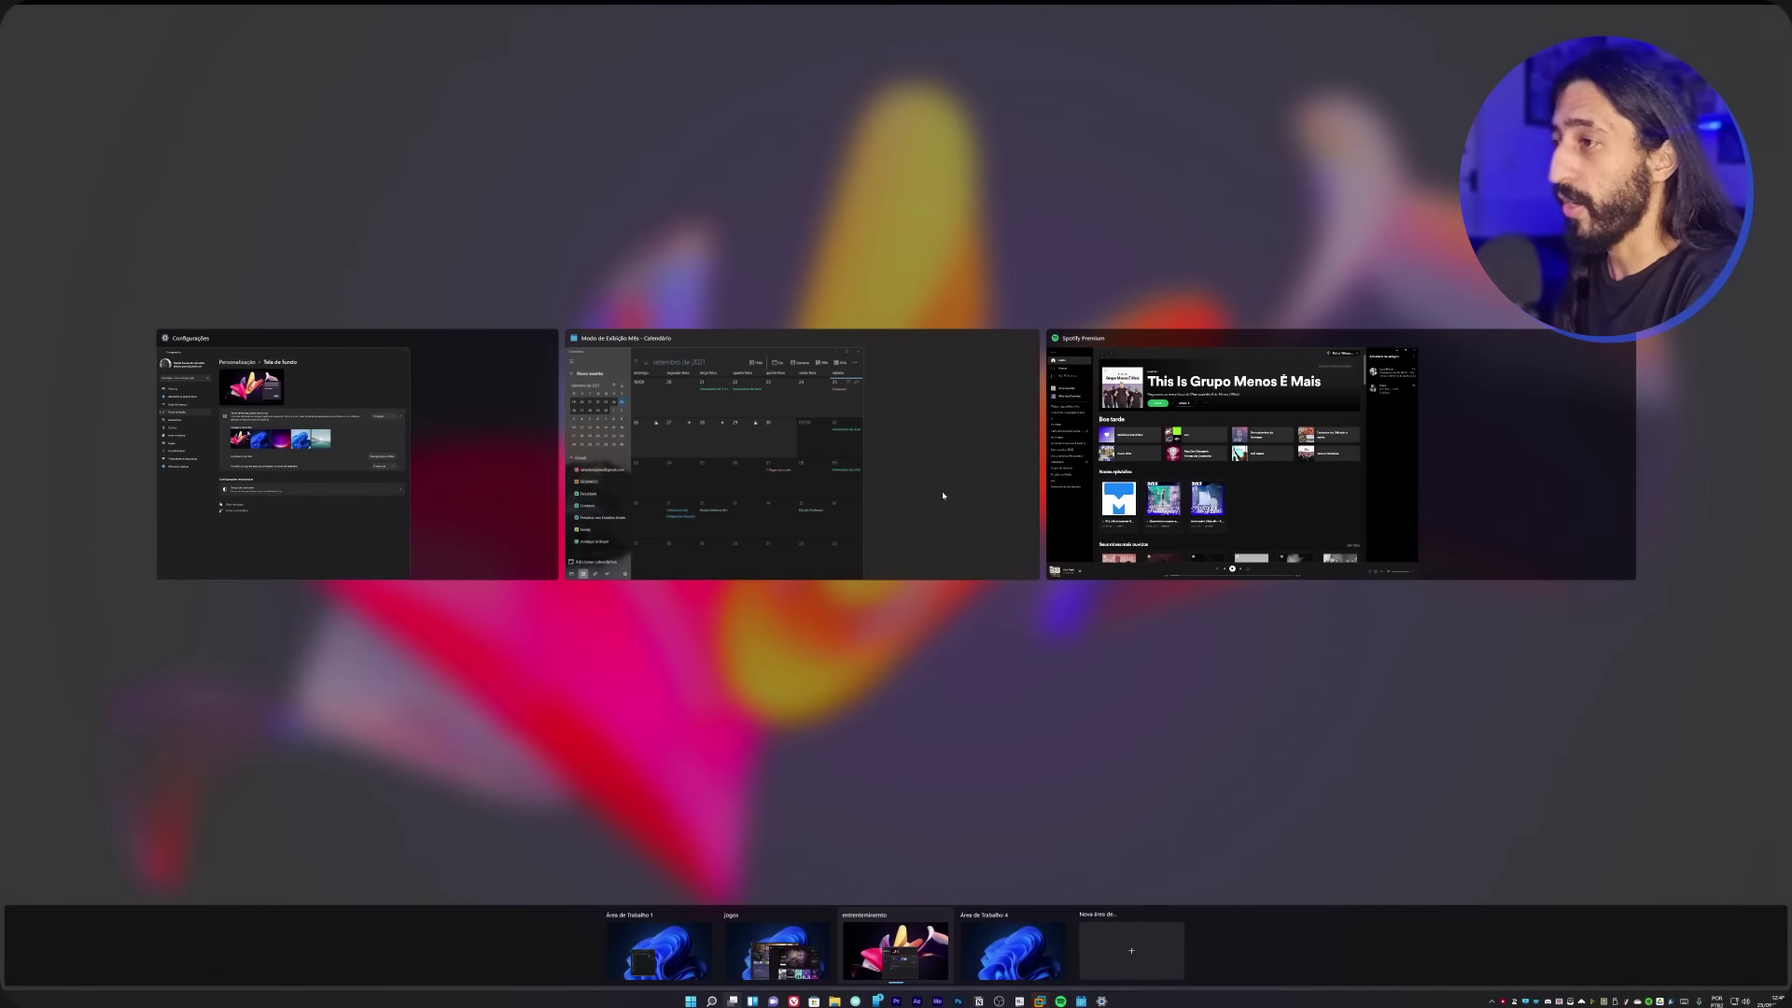
pyautogui.rightClick(780, 933)
pyautogui.click(780, 934)
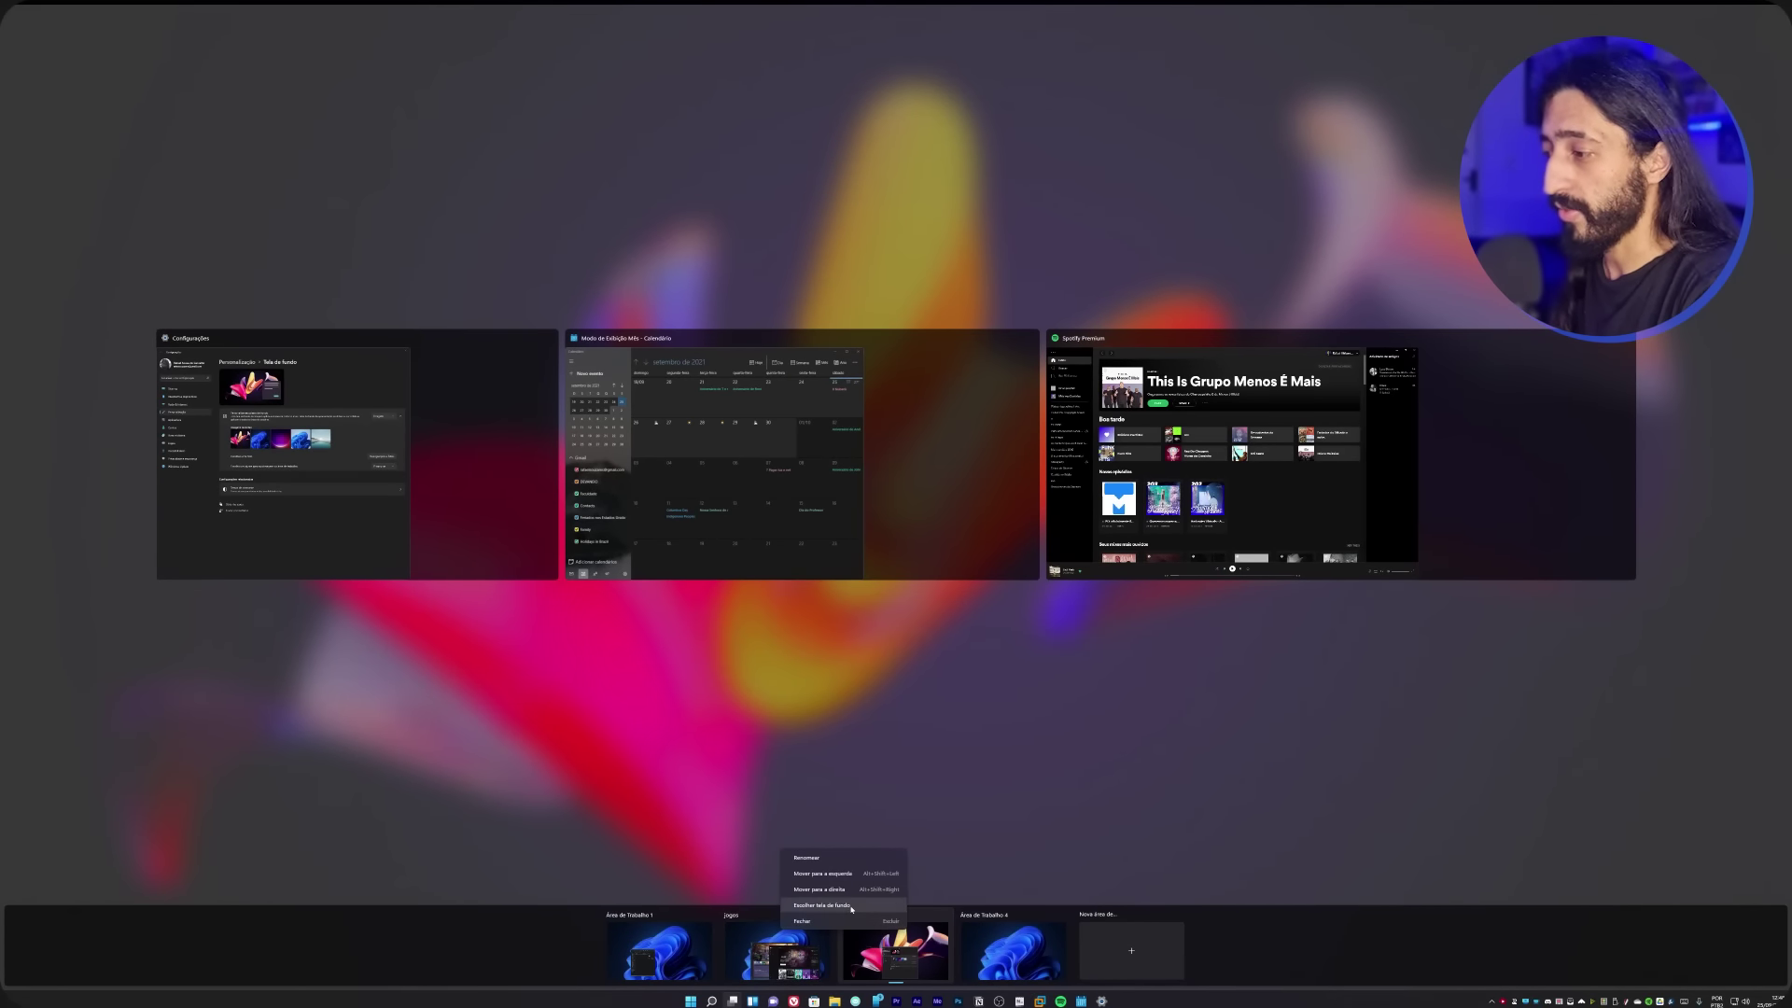
pyautogui.click(780, 933)
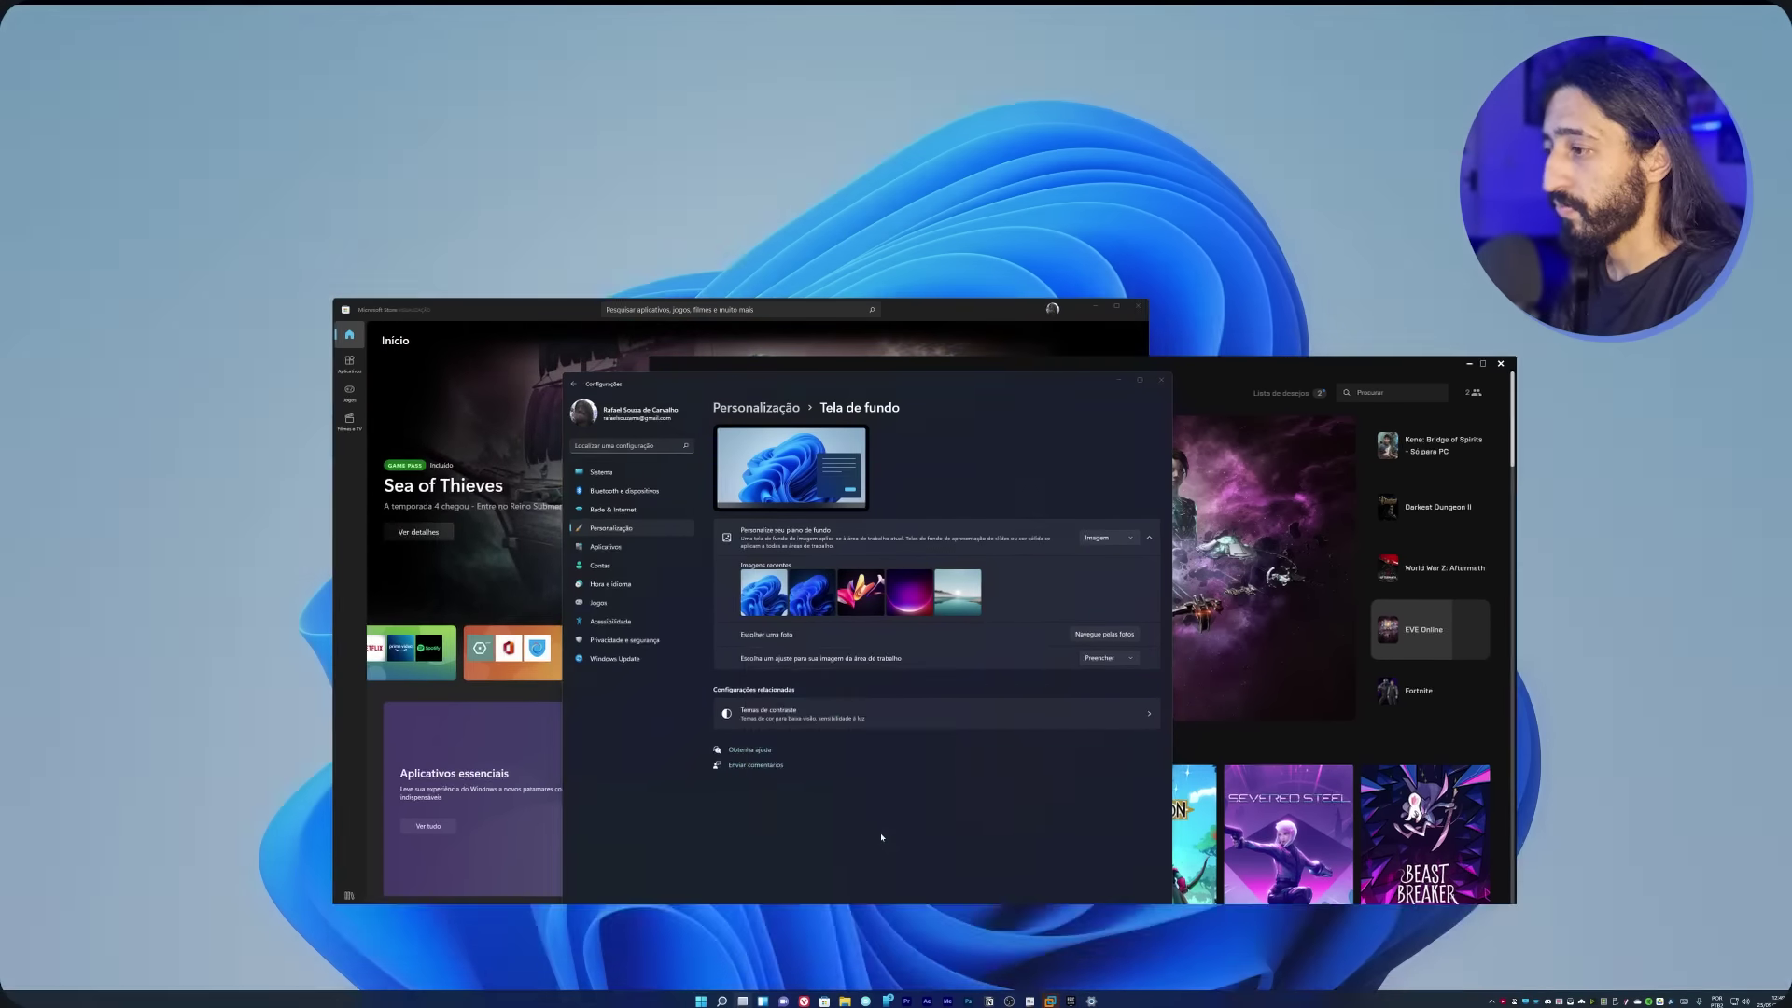
# - Compare the virtual desktops' backgrounds and windows in Task View and switch to Área de Trabalho 1
pyautogui.press('super+Tab')
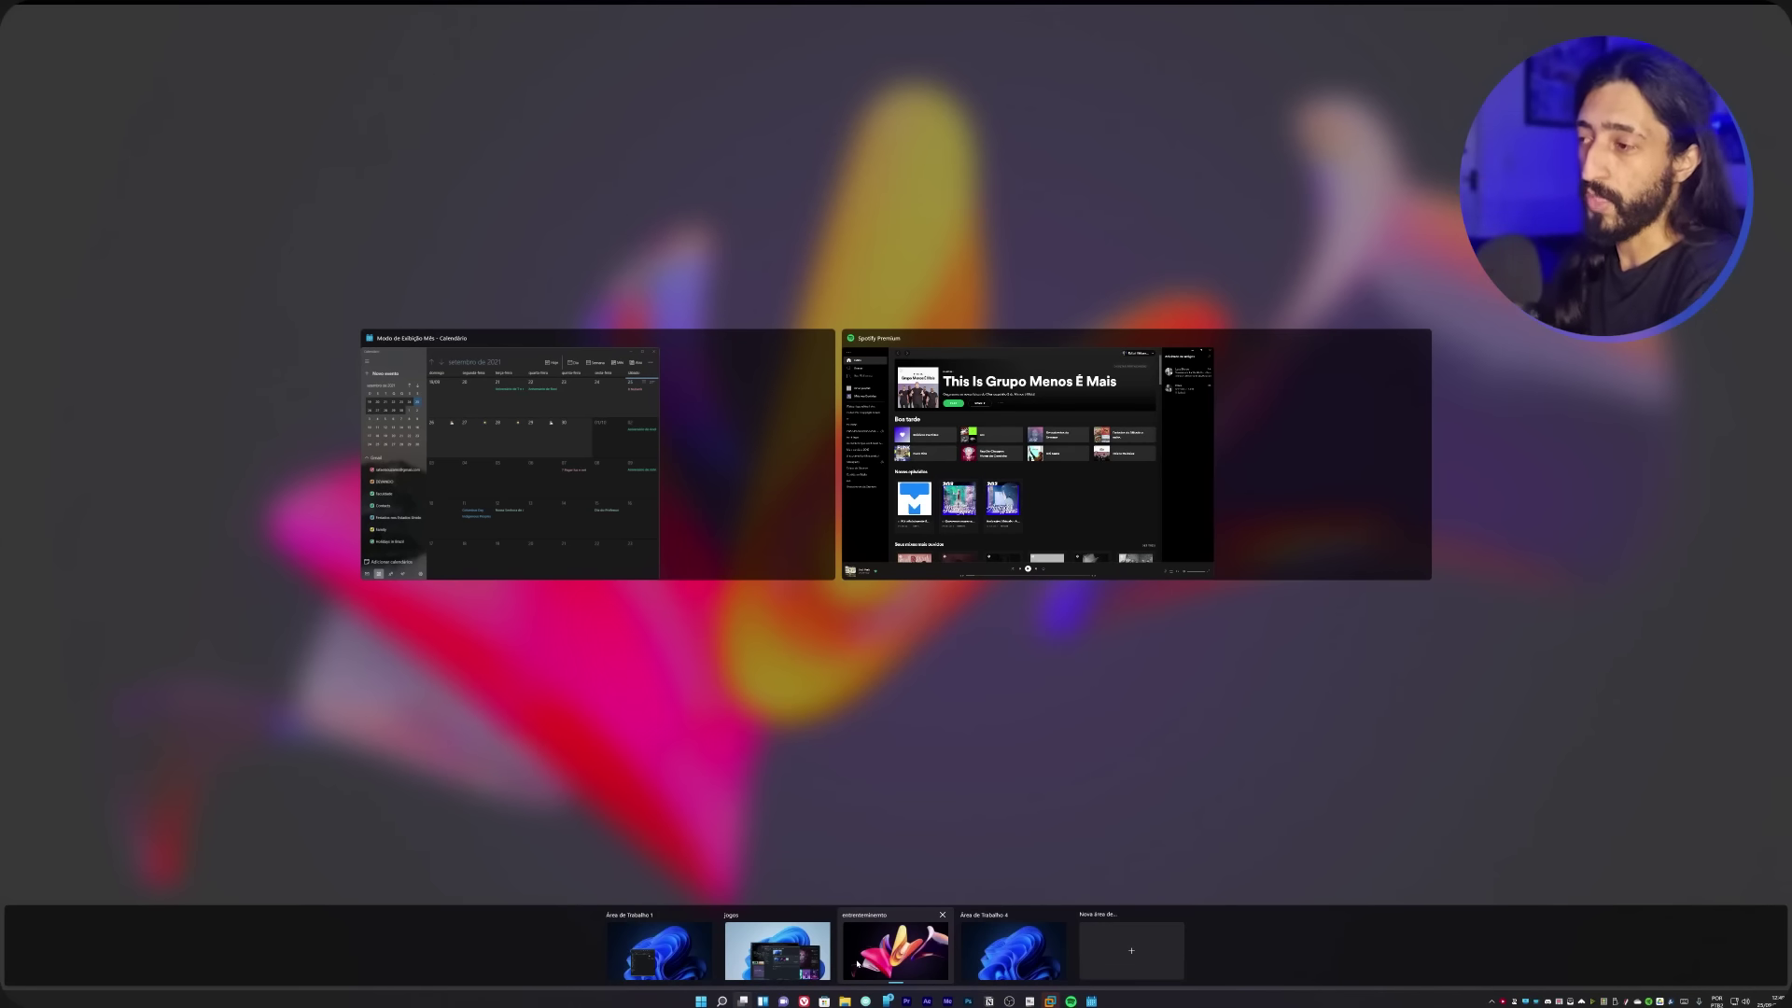
pyautogui.moveTo(657, 969)
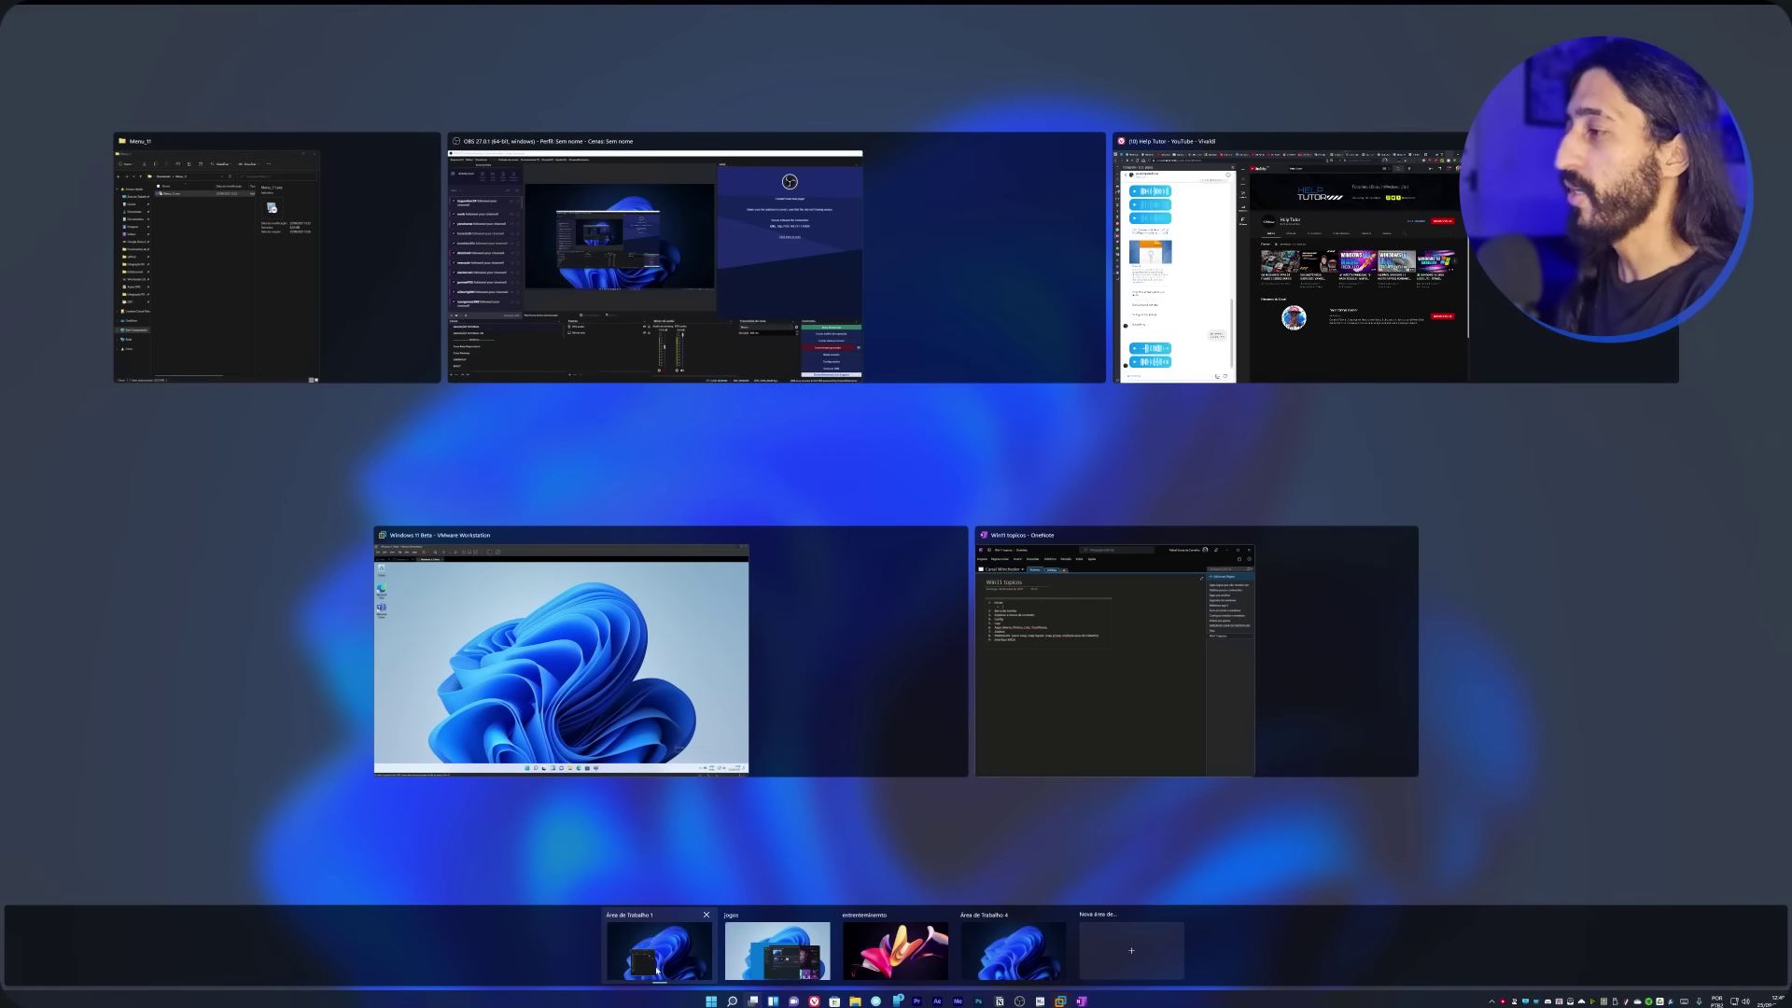
pyautogui.click(657, 970)
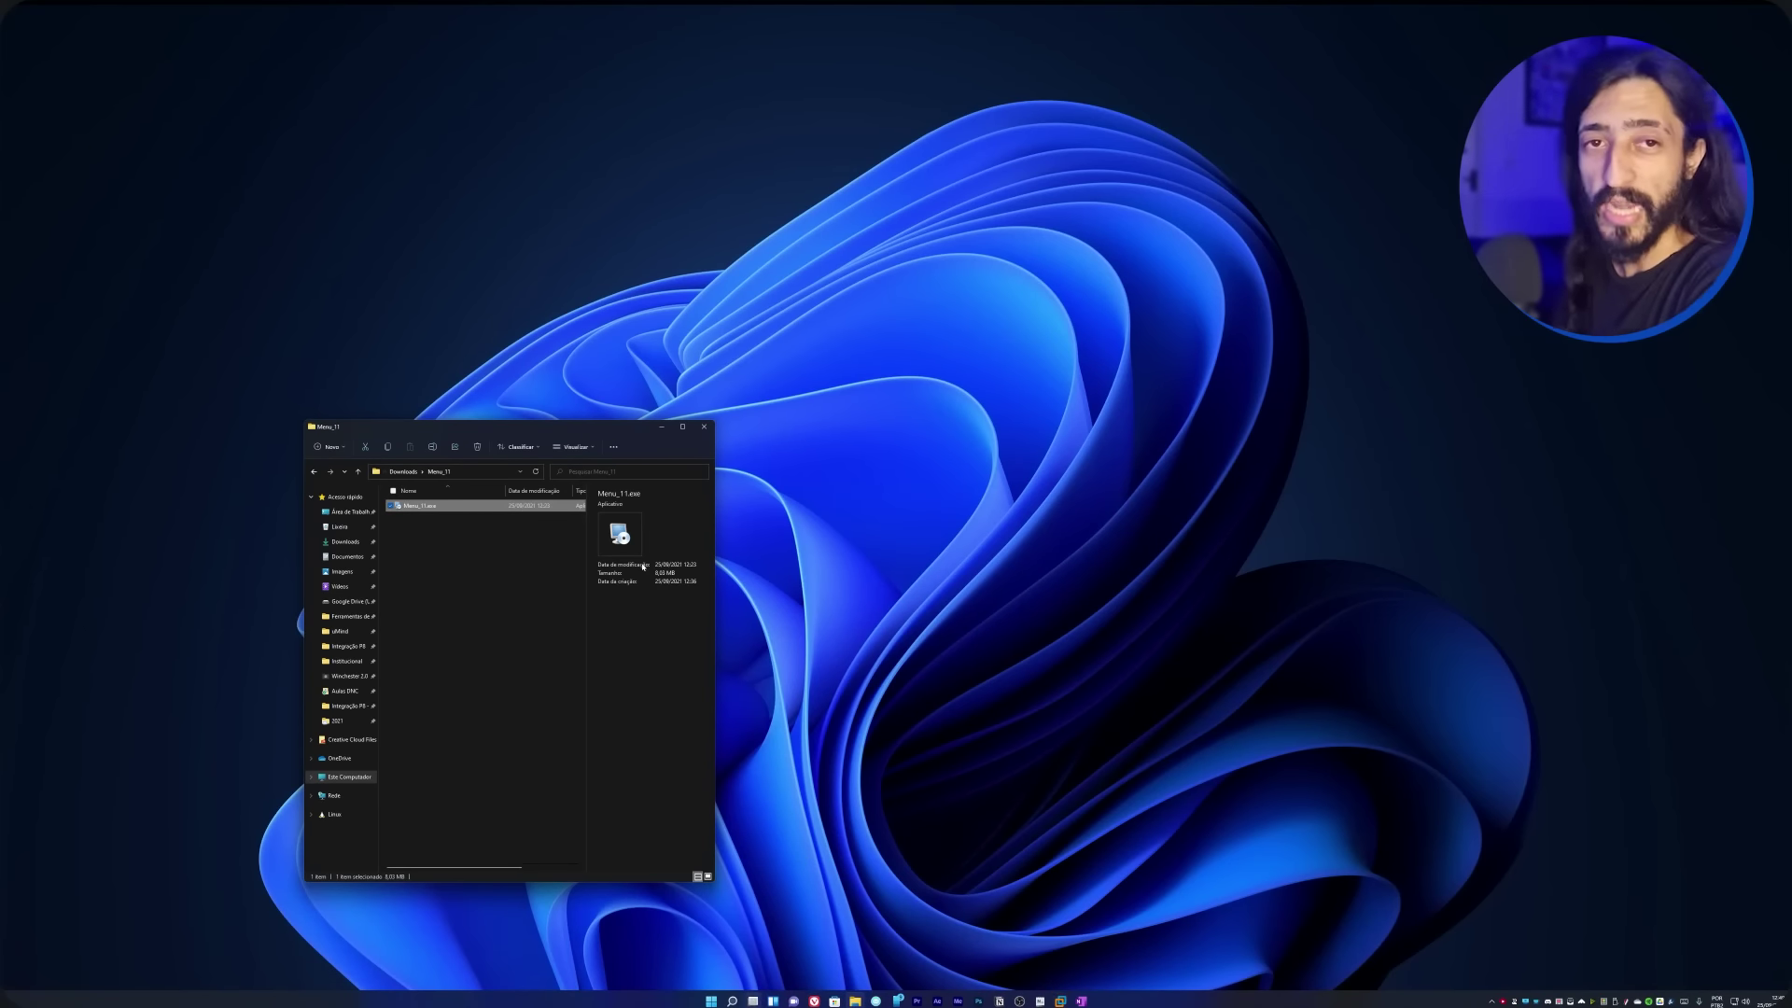
# - Show the clear desktop and open the Widgets panel to examine its cards, including Dicas
pyautogui.press('super+Tab')
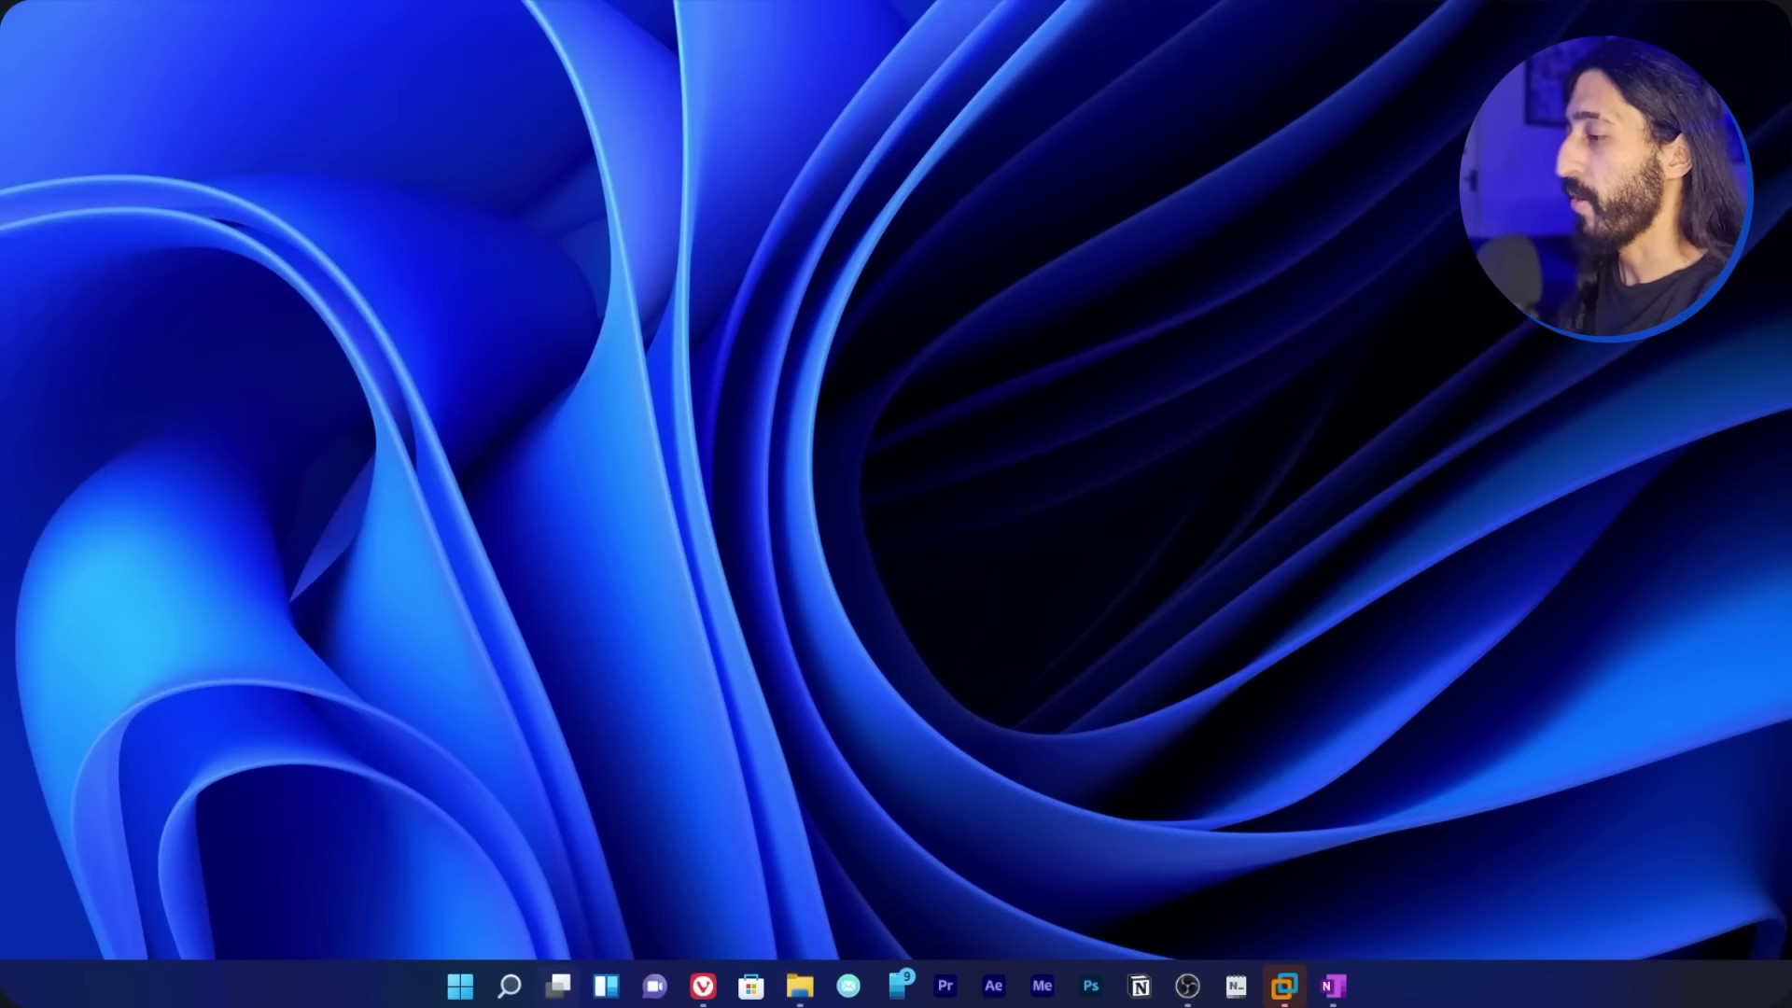
pyautogui.click(603, 996)
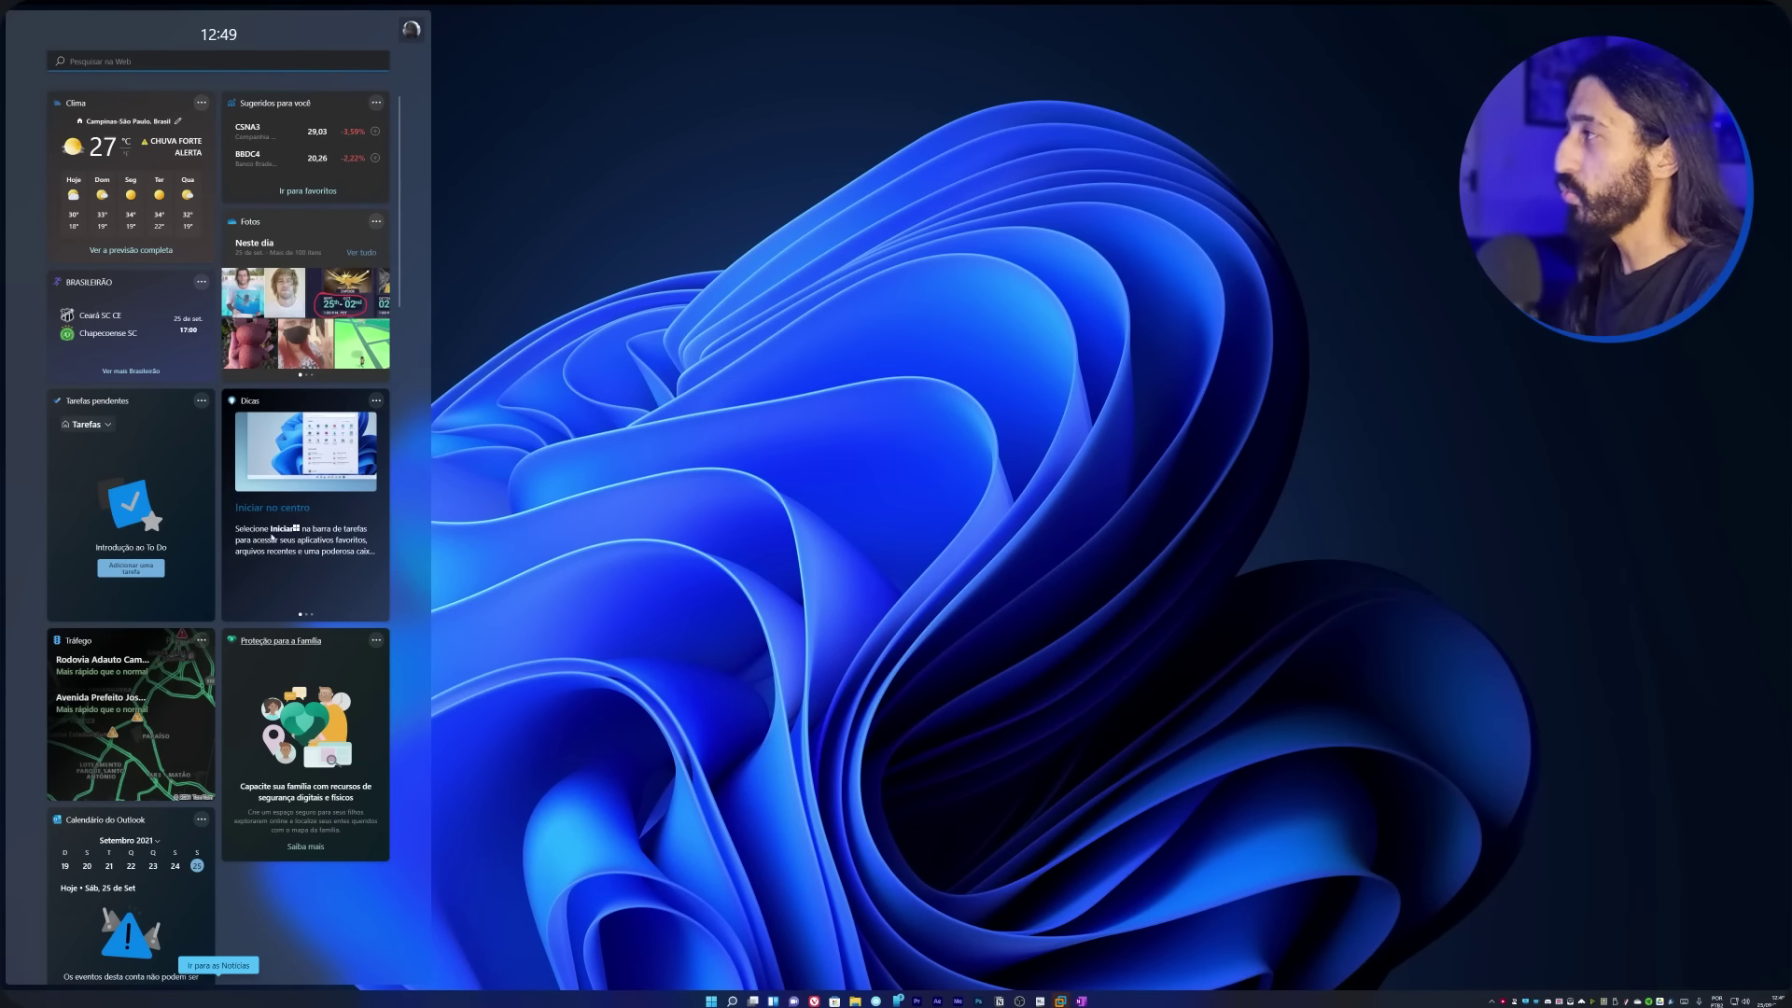
pyautogui.moveTo(241, 577)
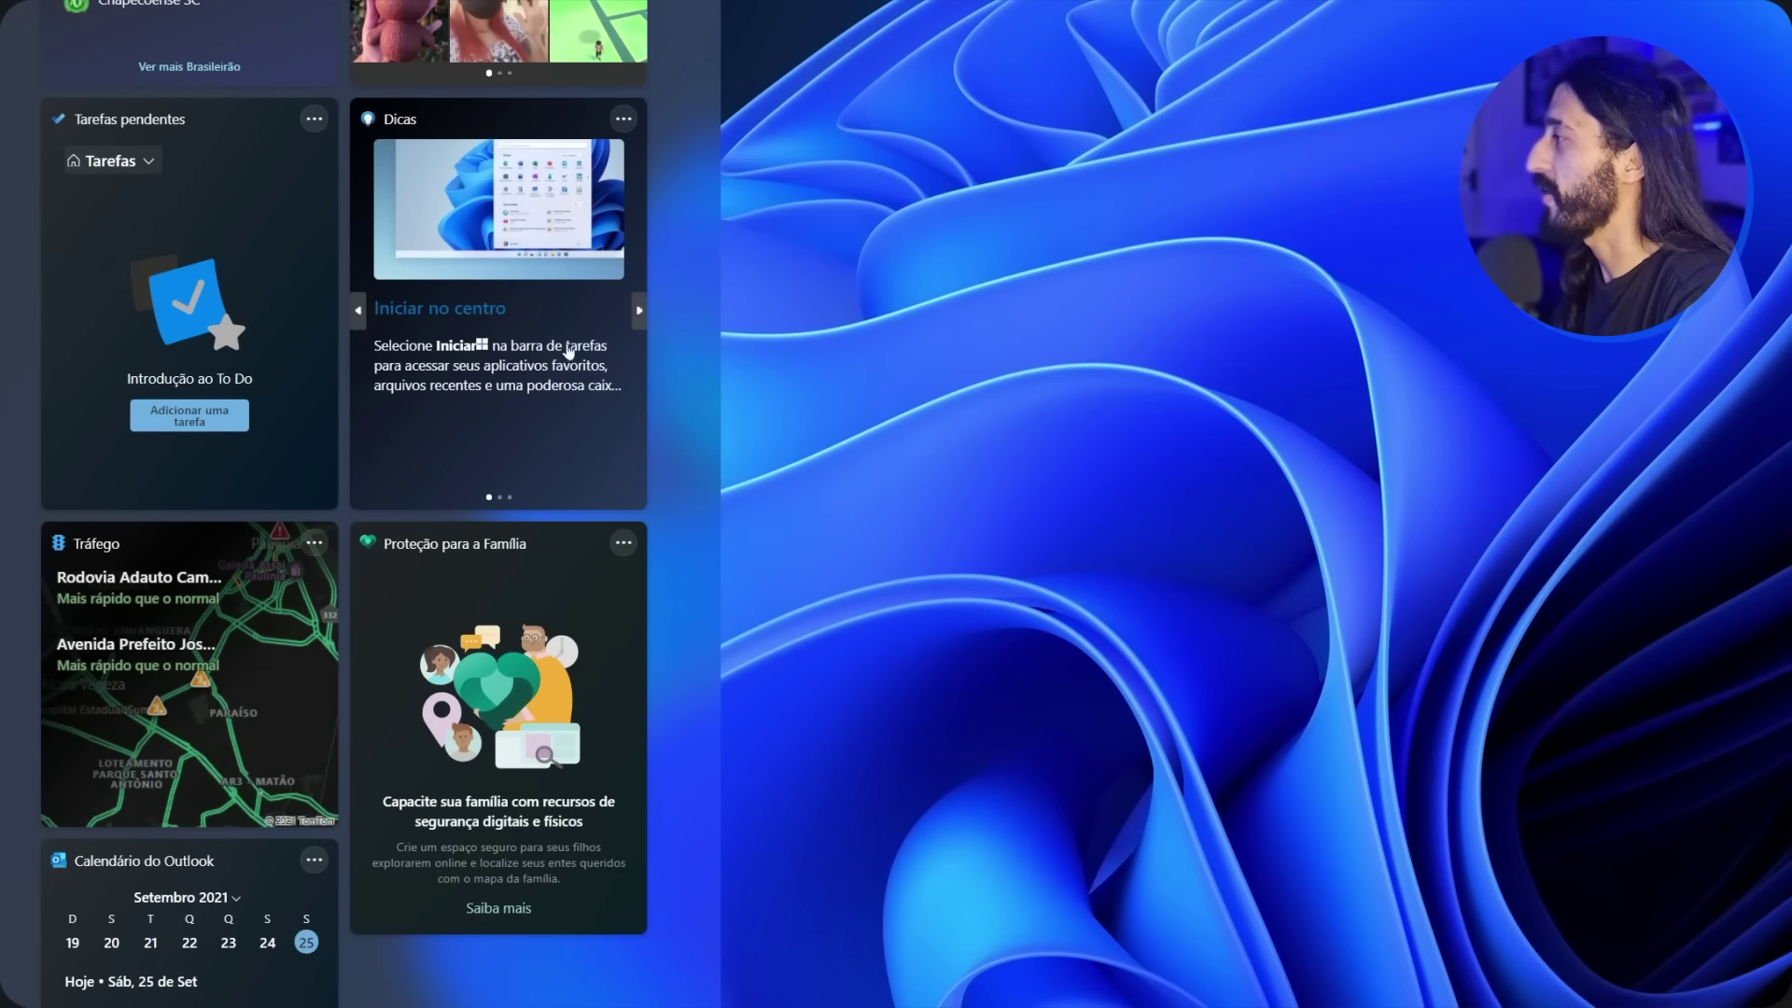
# - Go through the Dicas card to its third tip and examine the other widgets down to Calendário do Outlook
pyautogui.click(638, 322)
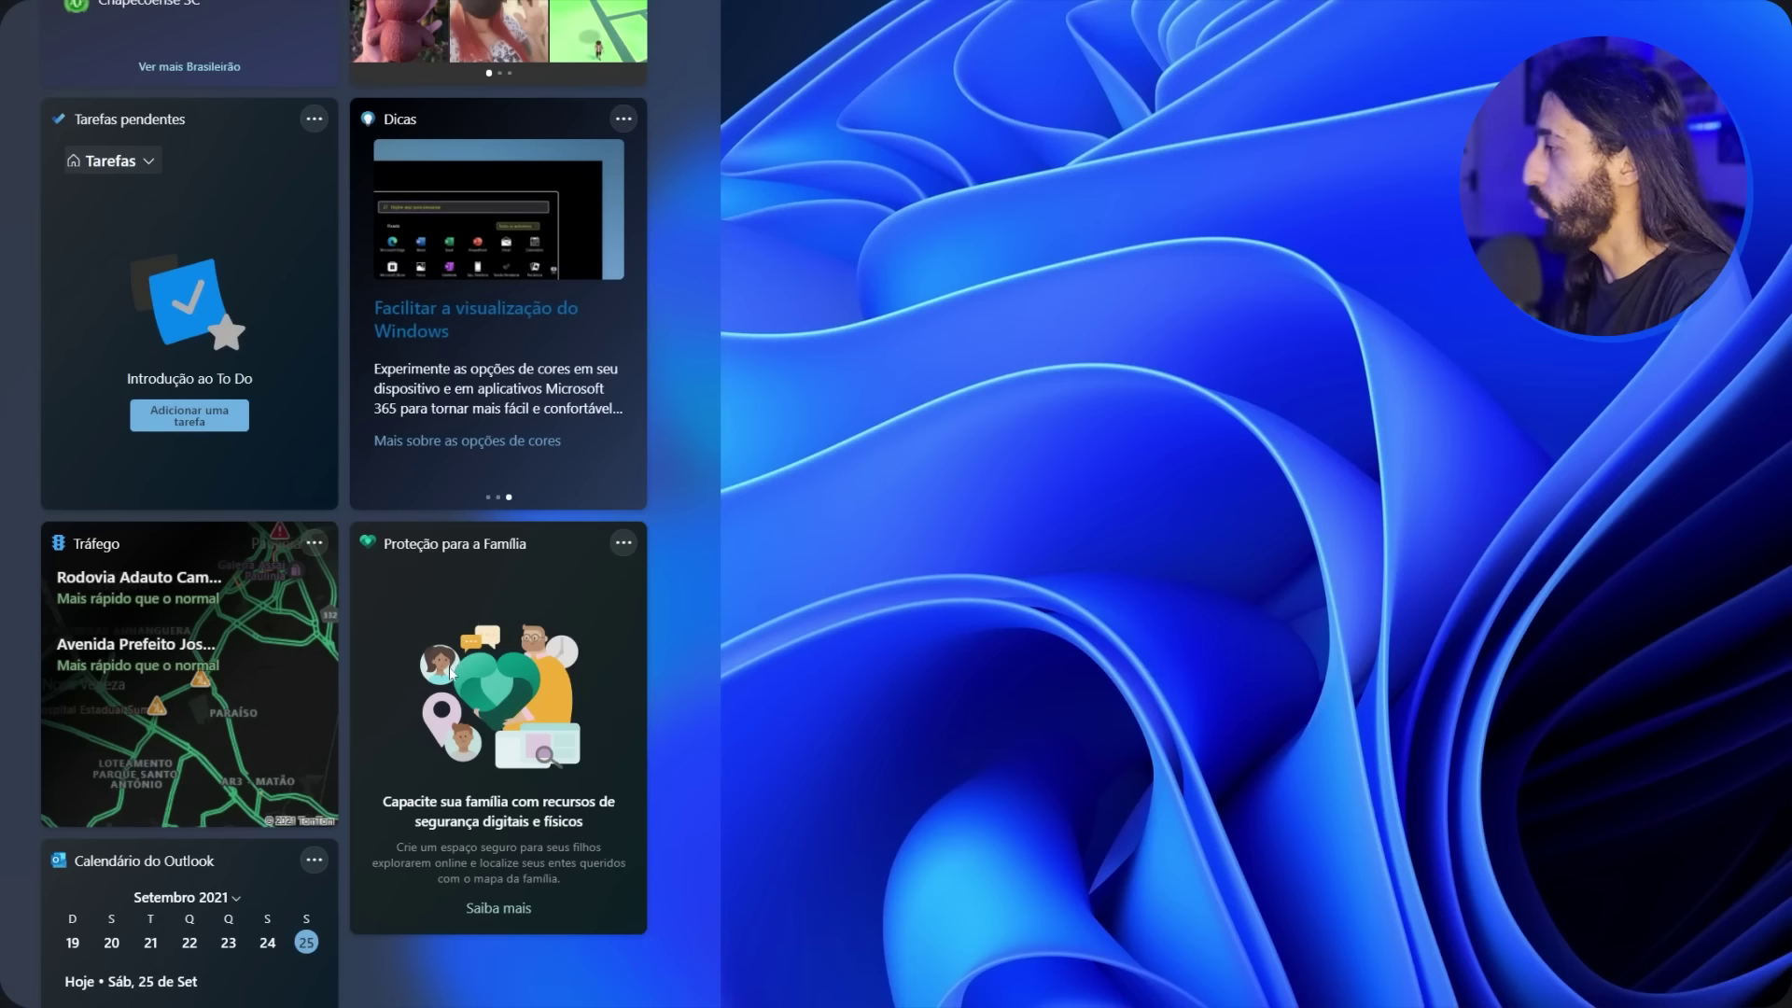
pyautogui.scroll(-5, 603, 541)
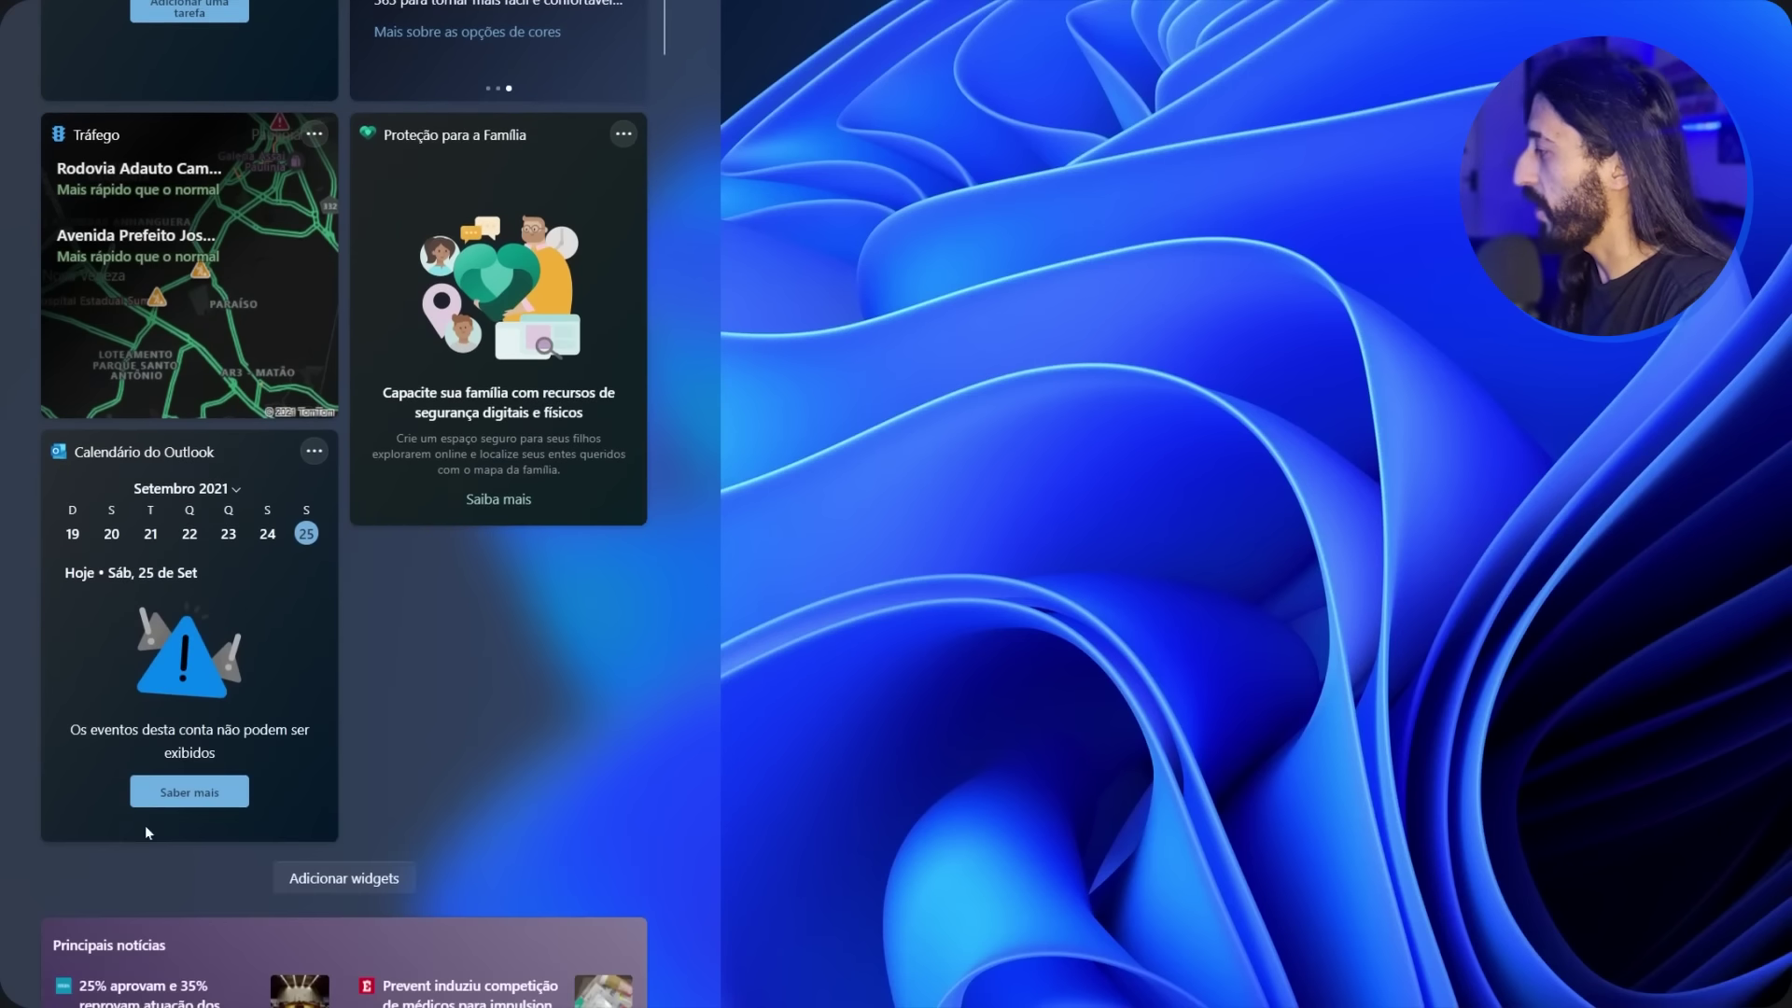
pyautogui.scroll(5, 603, 541)
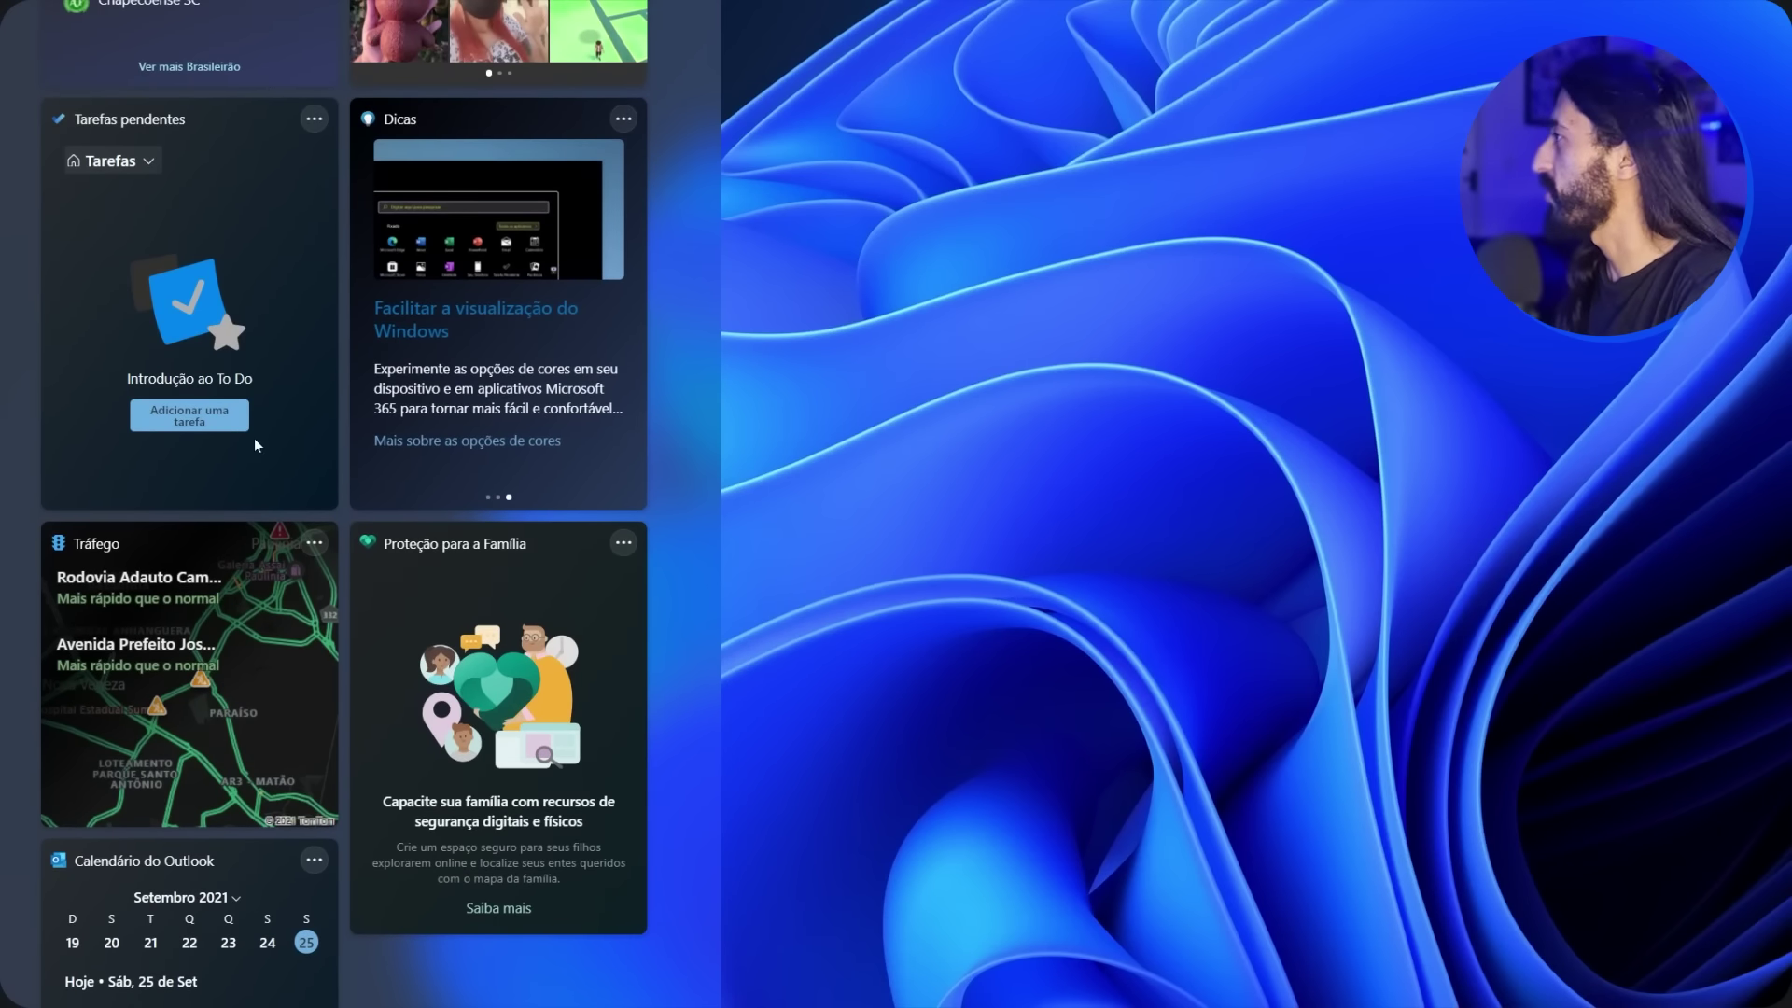
pyautogui.scroll(-5, 360, 593)
pyautogui.scroll(5, 366, 709)
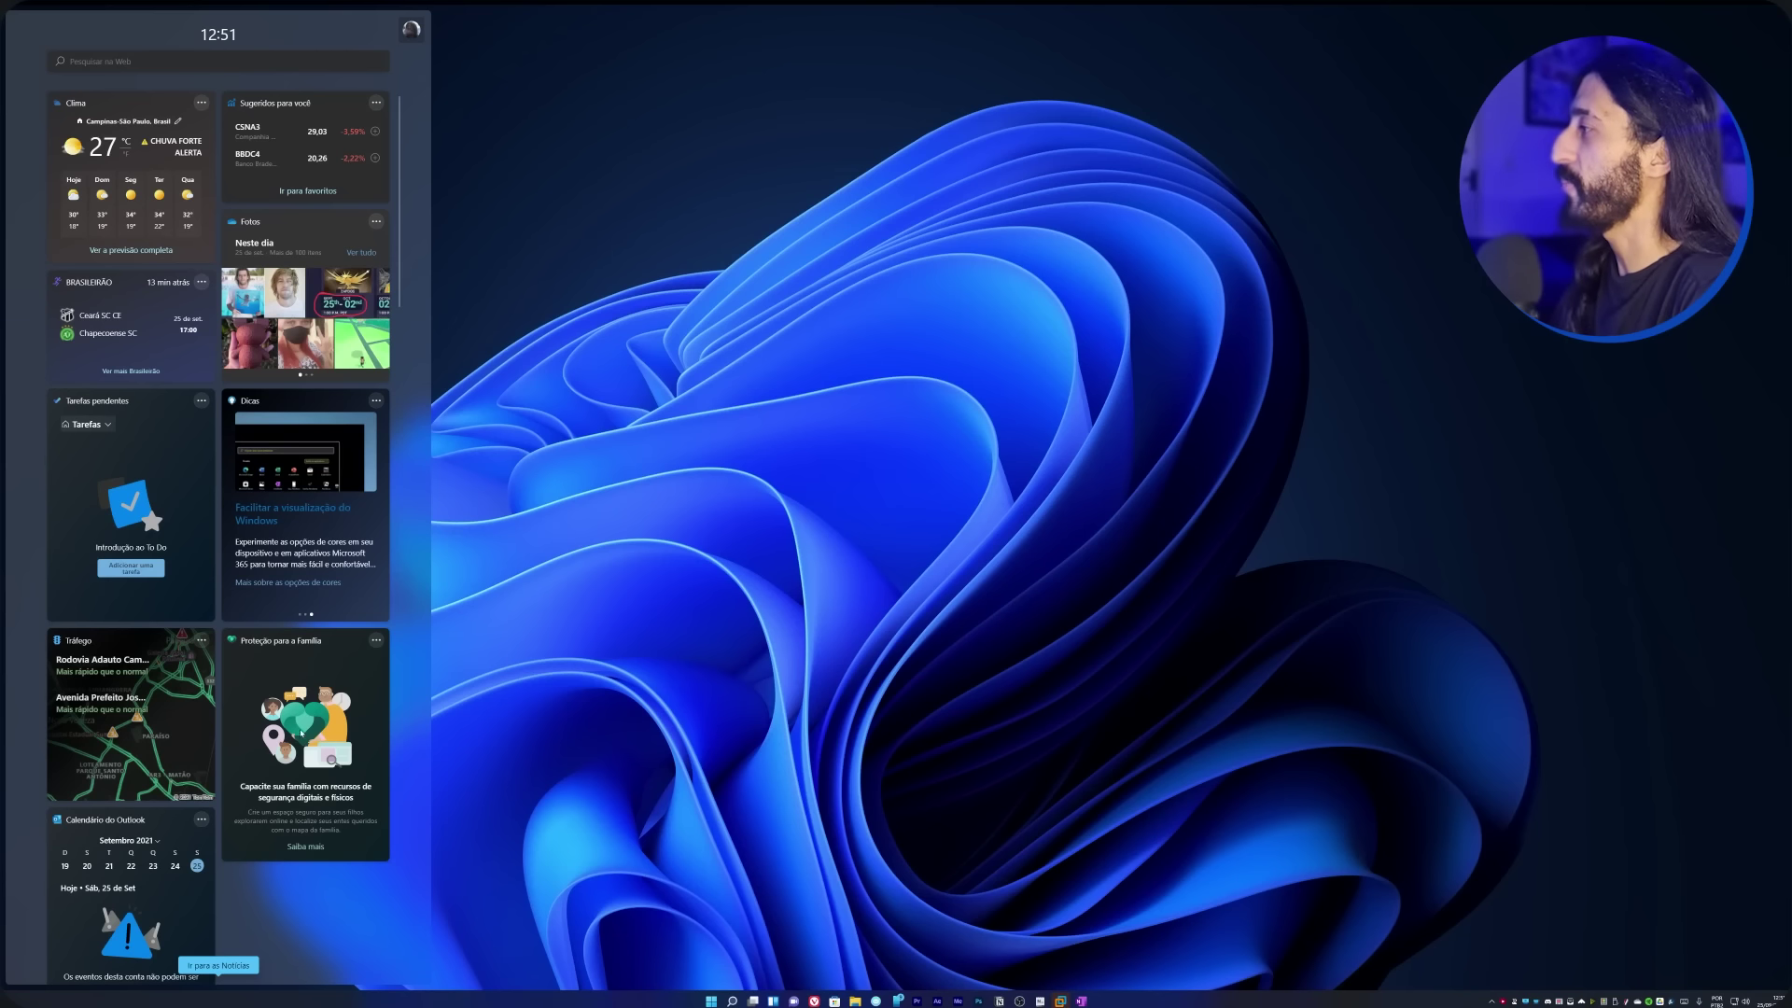
# - Add the Esports widget to the Widgets panel and close the widget settings
pyautogui.scroll(-3, 231, 733)
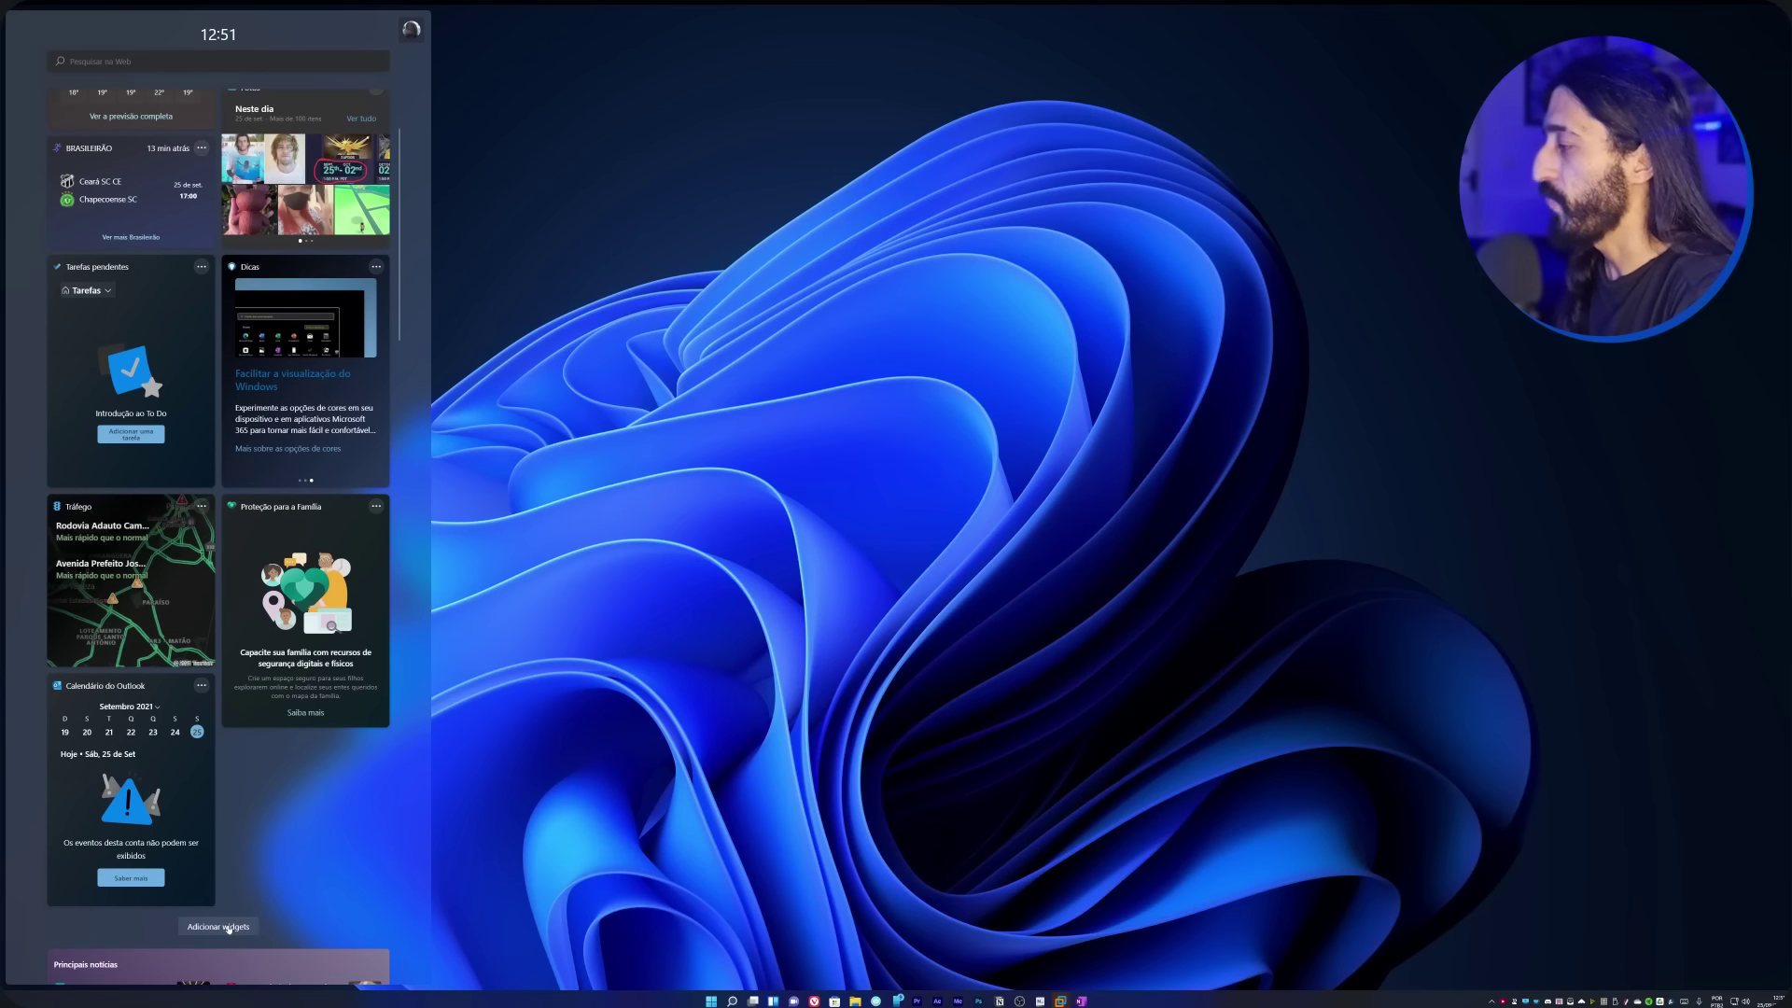
pyautogui.click(243, 929)
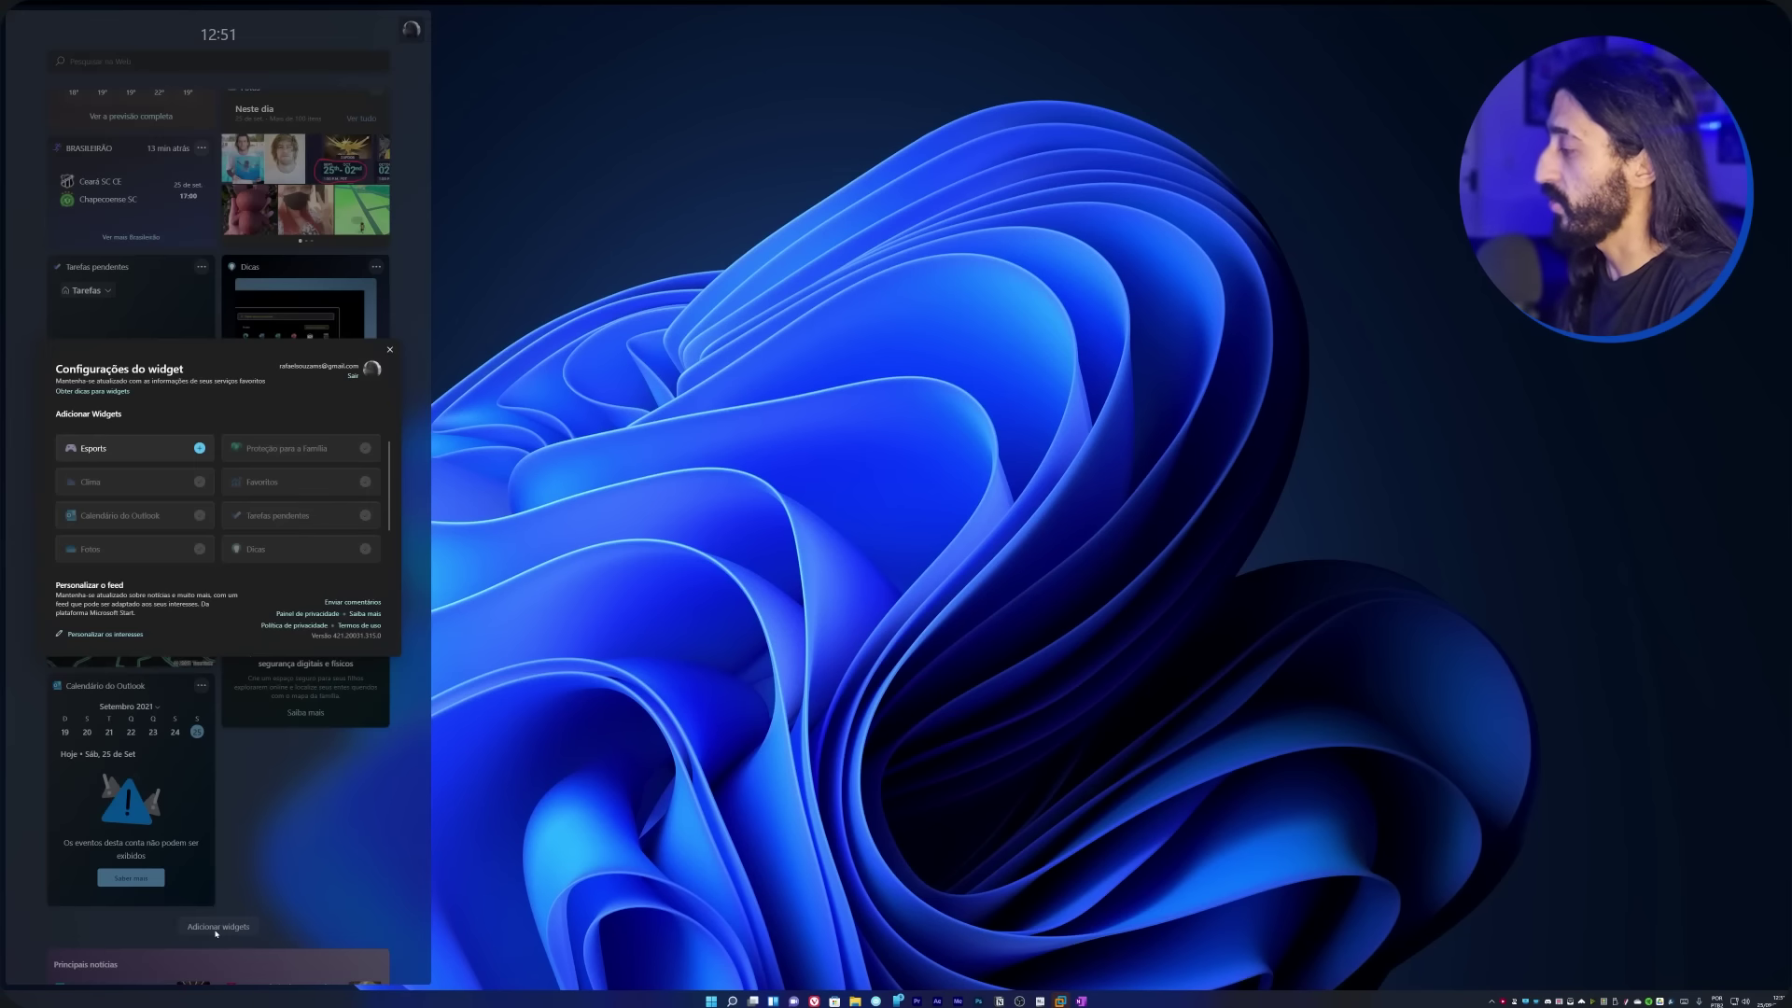
pyautogui.click(198, 448)
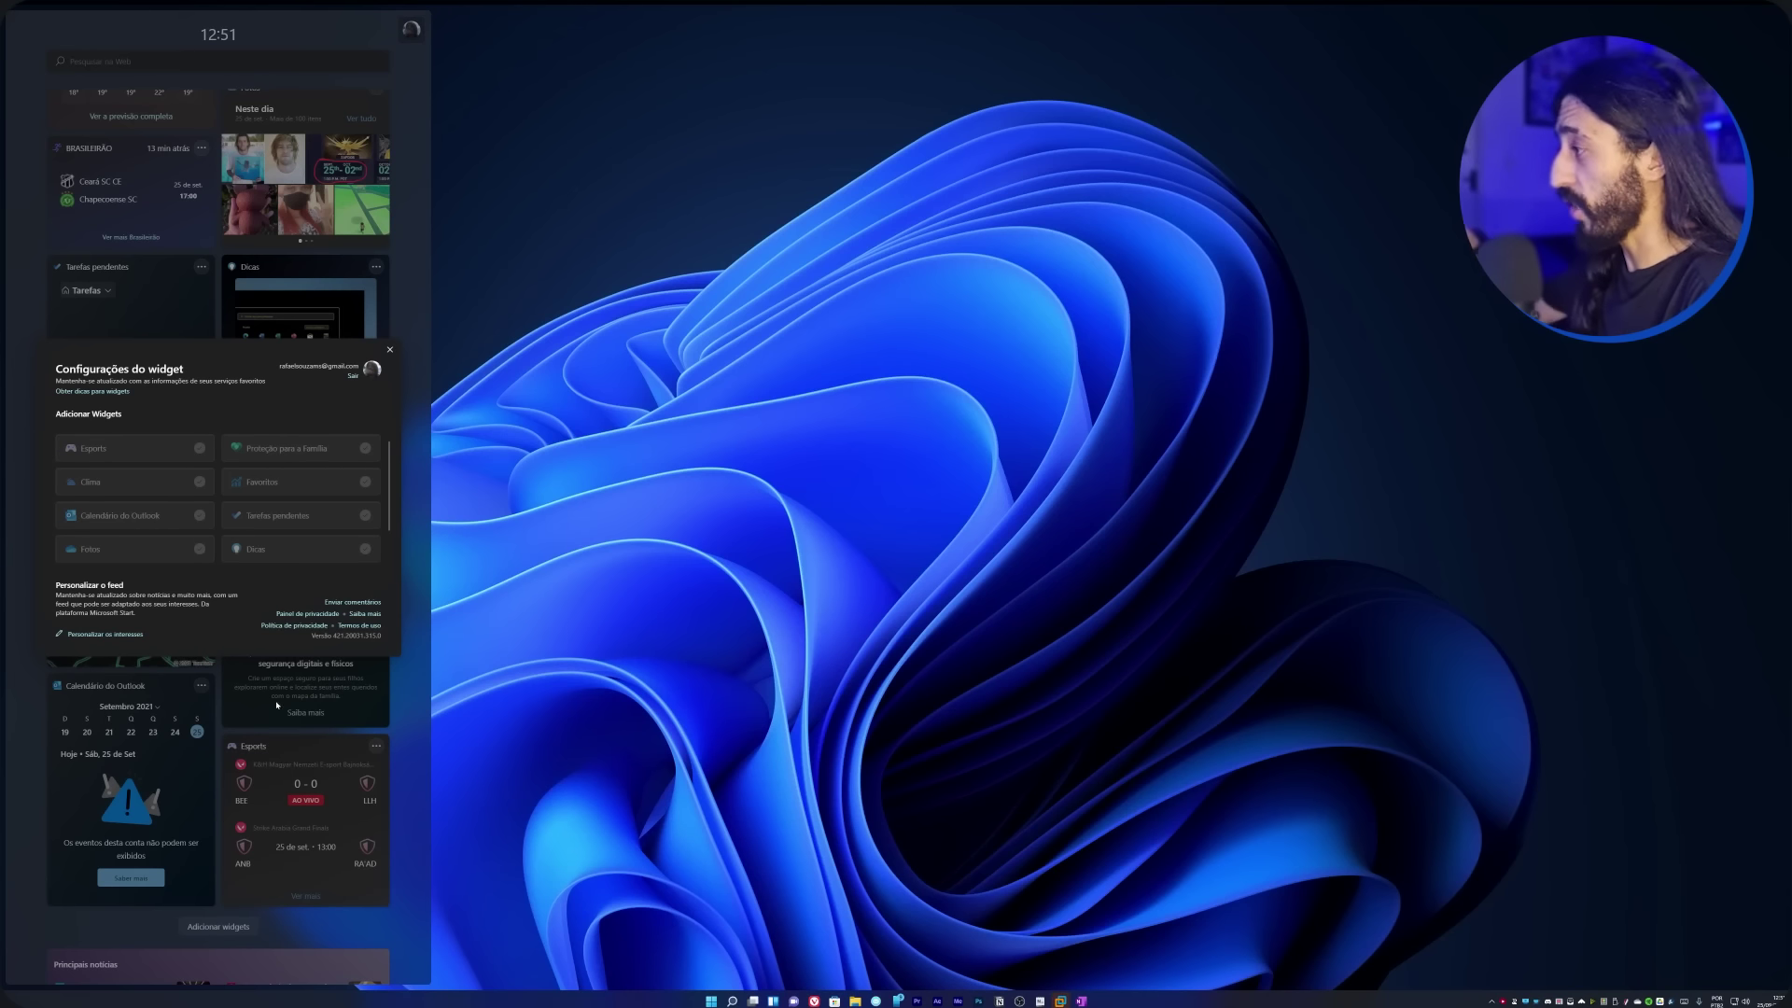
pyautogui.click(389, 349)
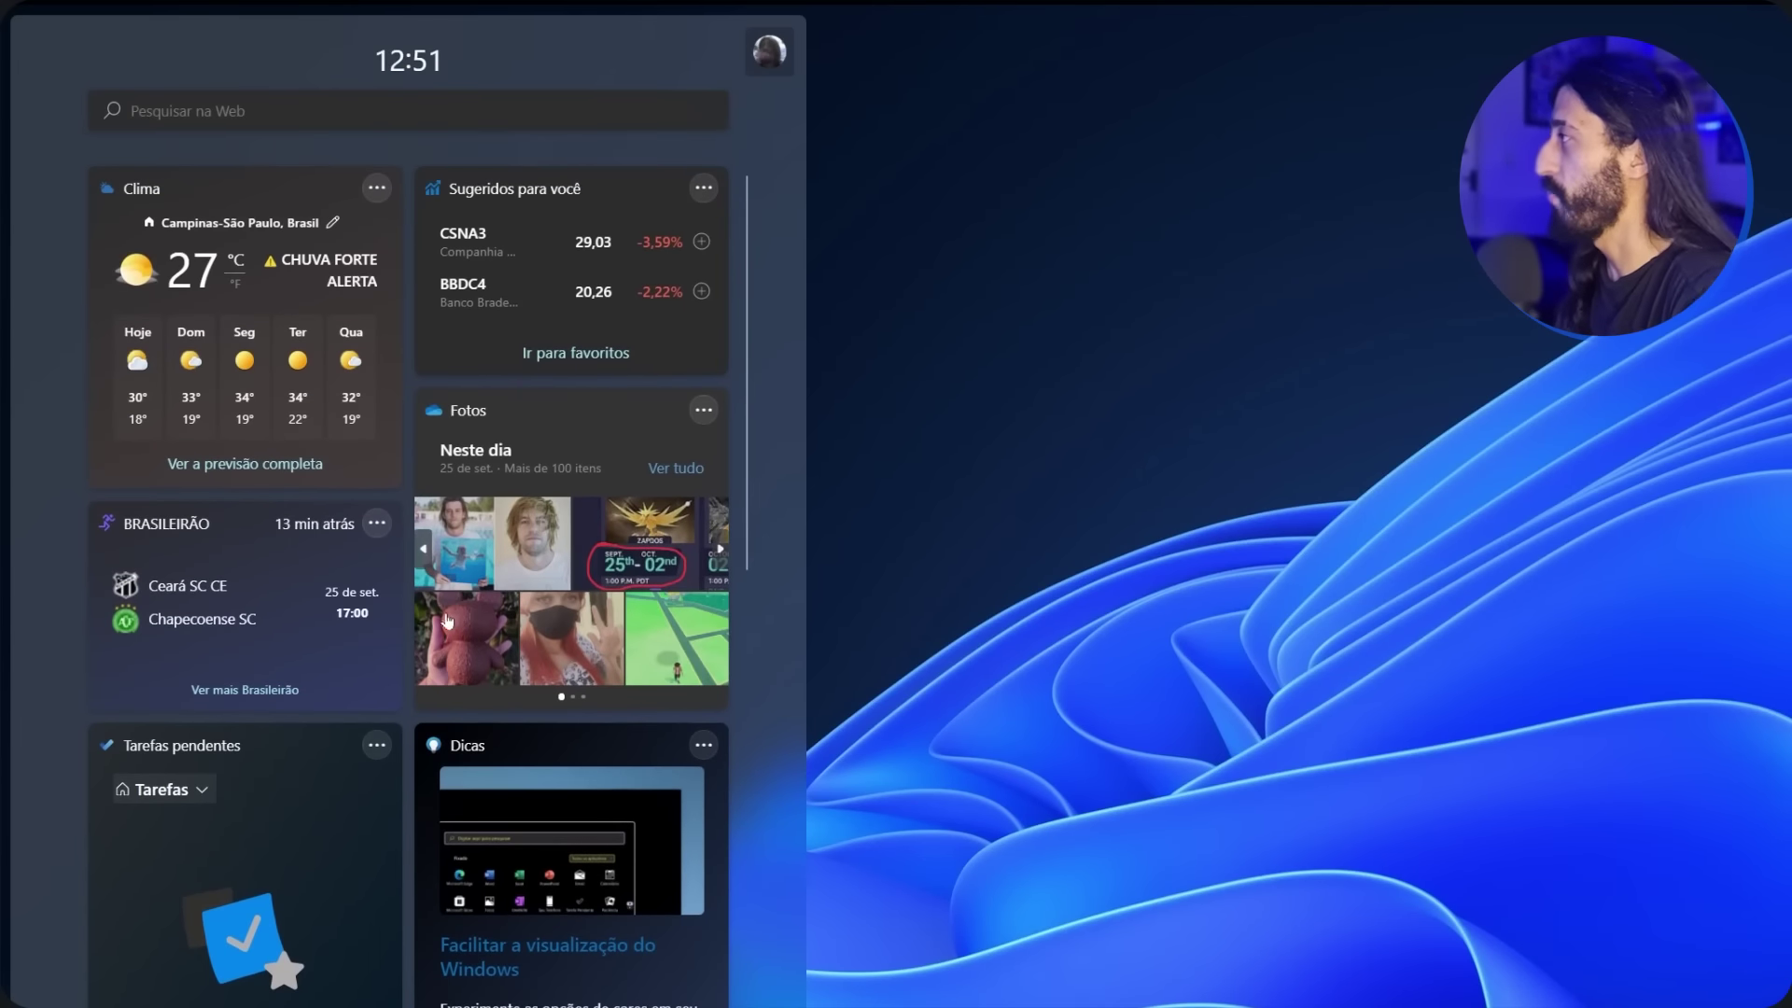
# - Resize the Brasileirão widget to Grande and view its team and league customization without adding any
pyautogui.click(375, 535)
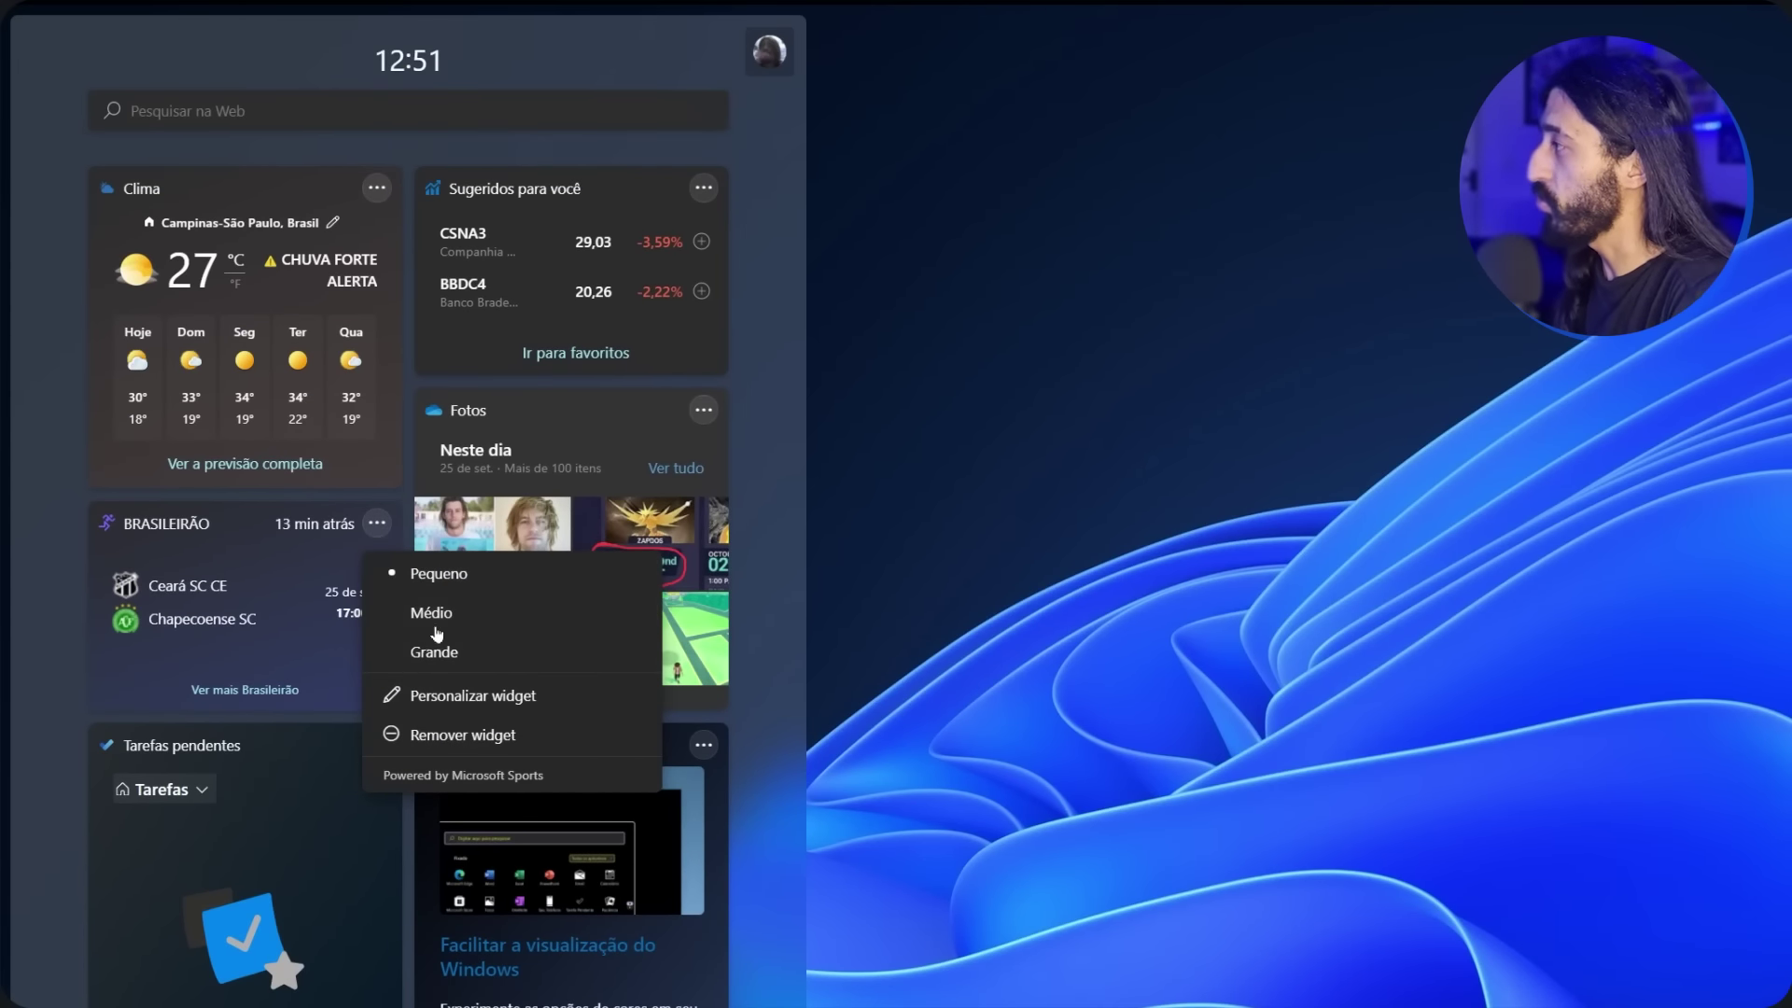
pyautogui.click(452, 654)
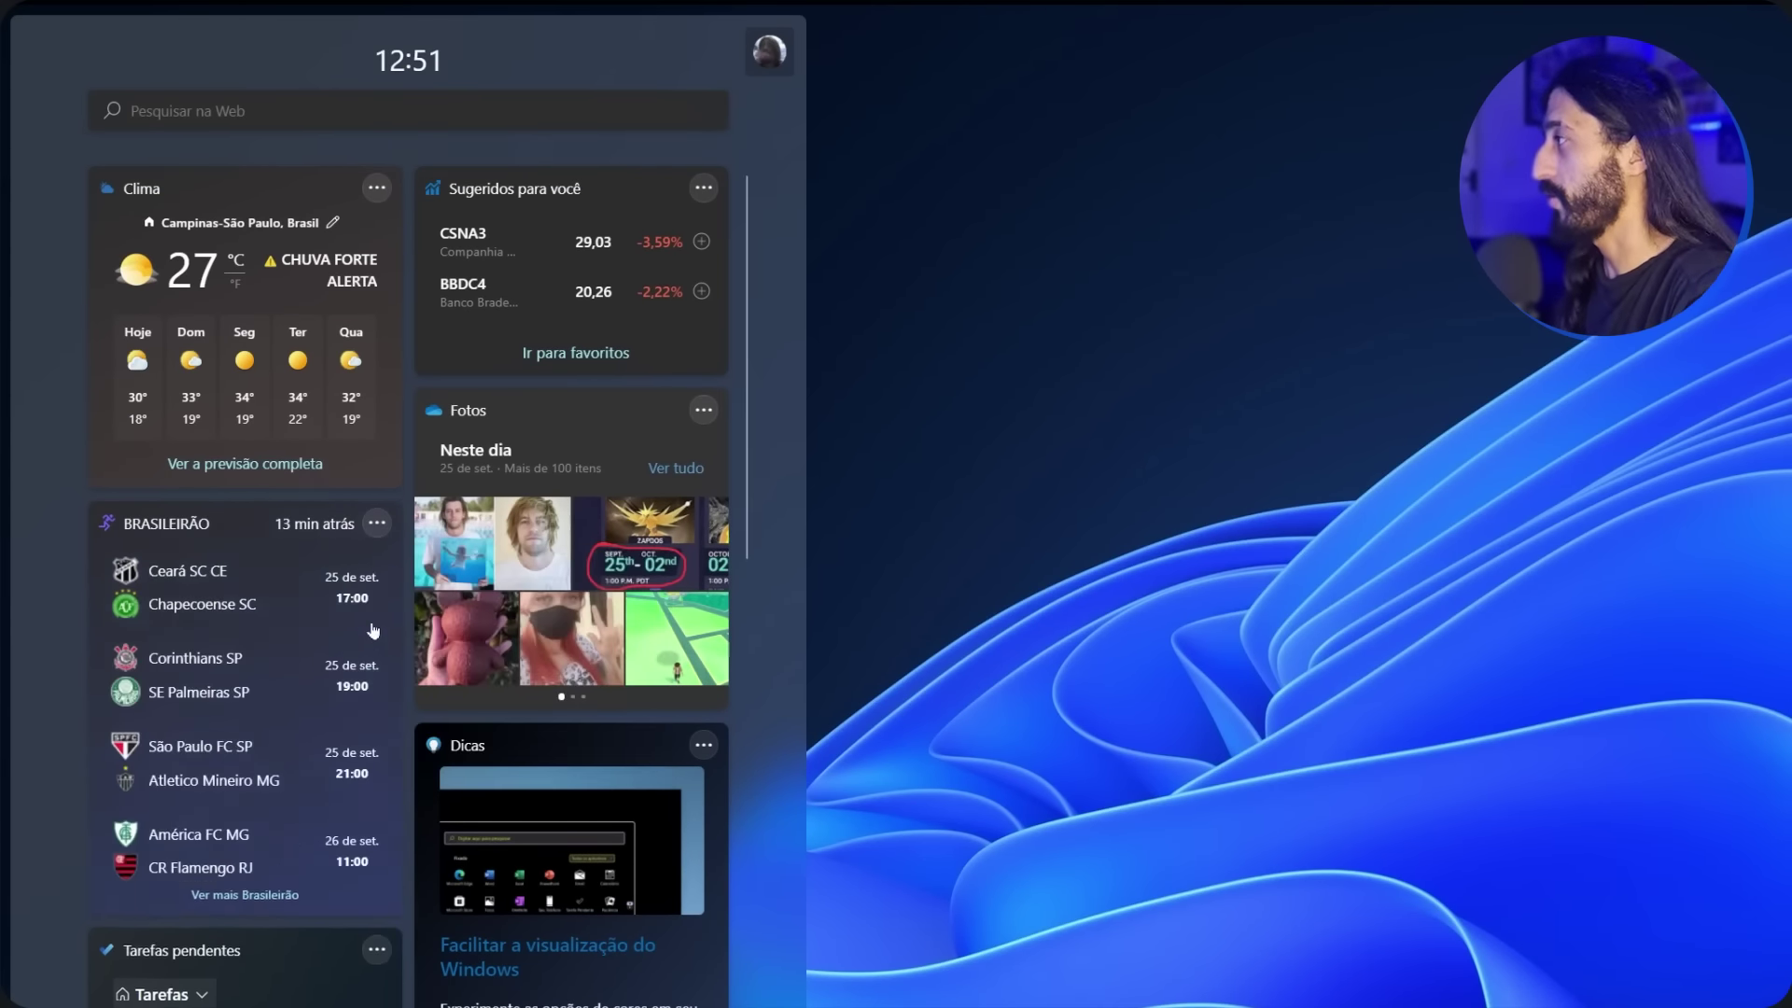
pyautogui.click(377, 528)
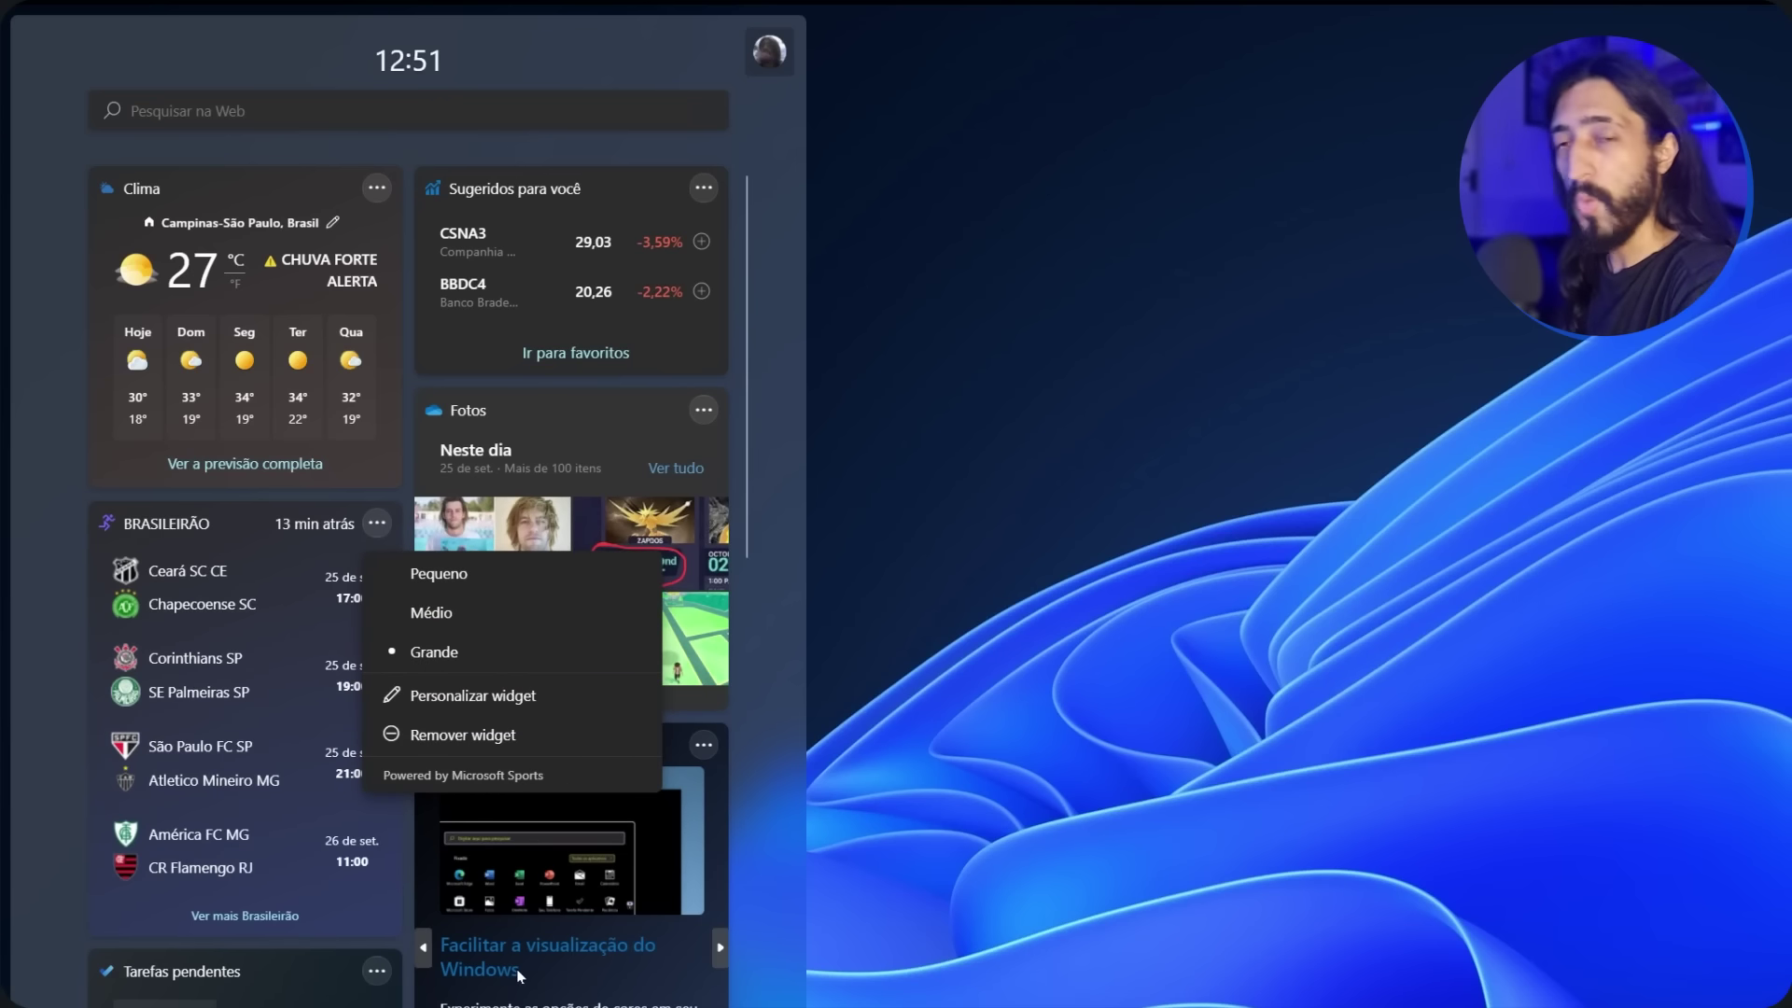
pyautogui.click(492, 697)
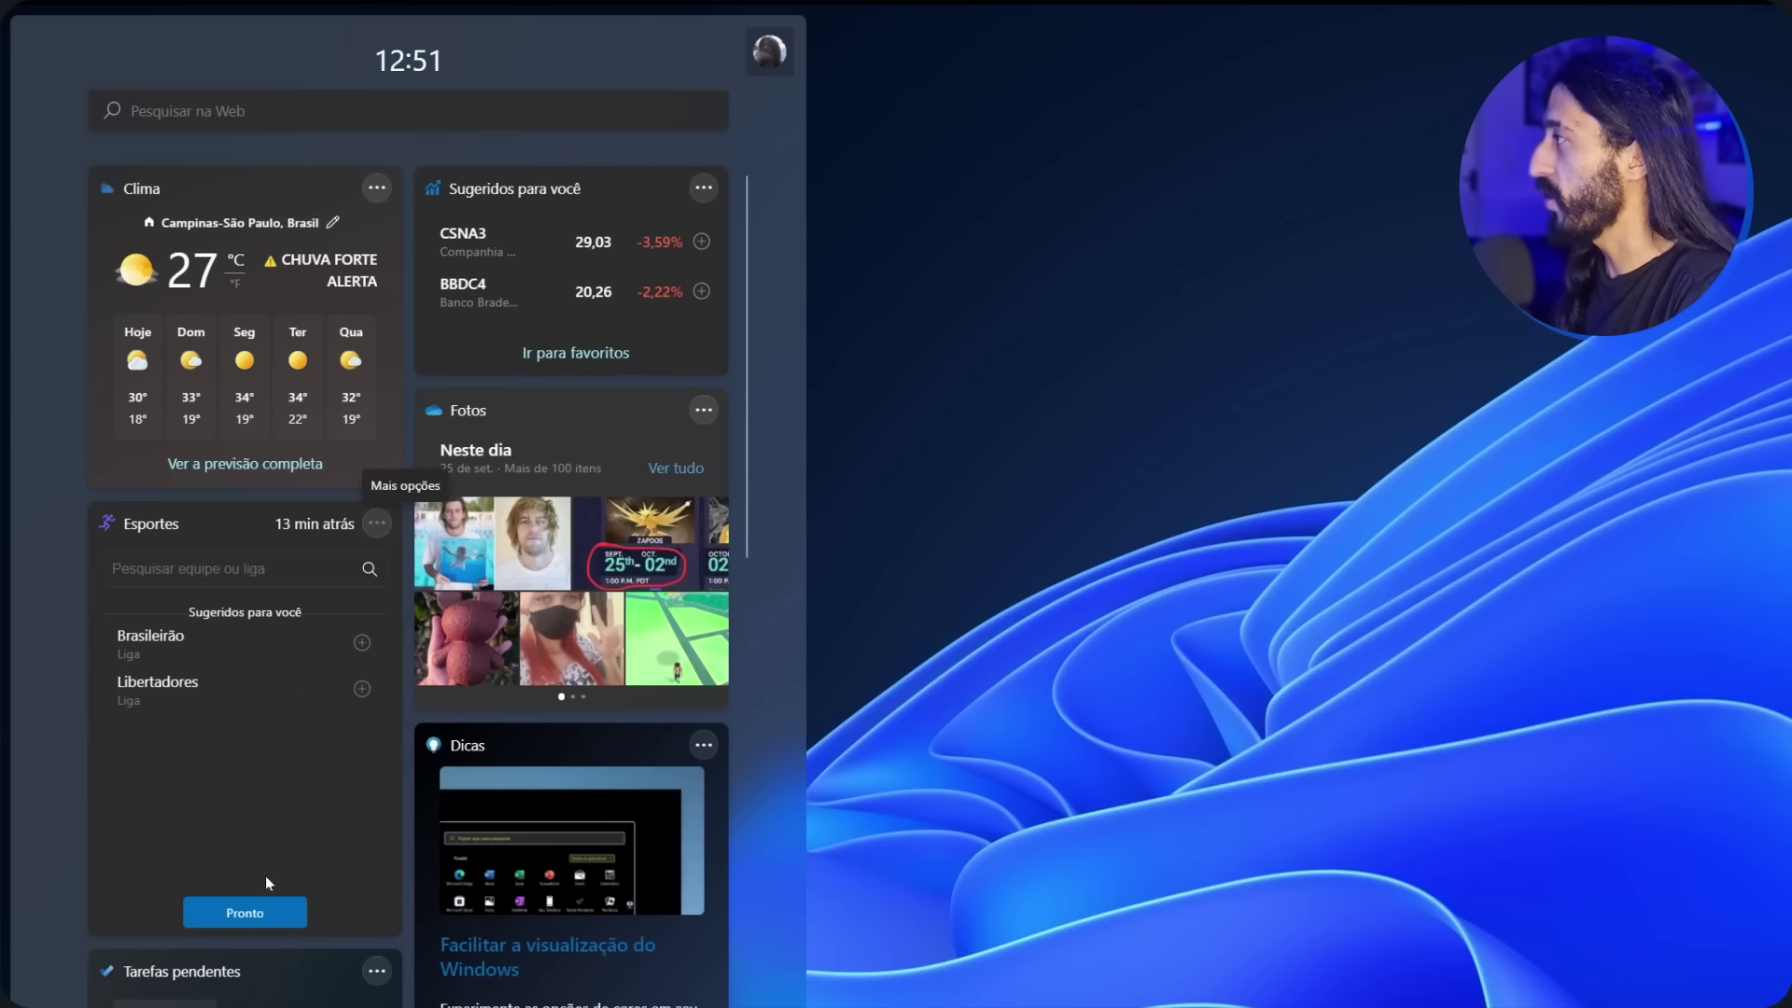
pyautogui.click(244, 911)
# - Remove the Brasileirão widget from the panel and check that Esportes is offered in the widget settings
pyautogui.click(377, 523)
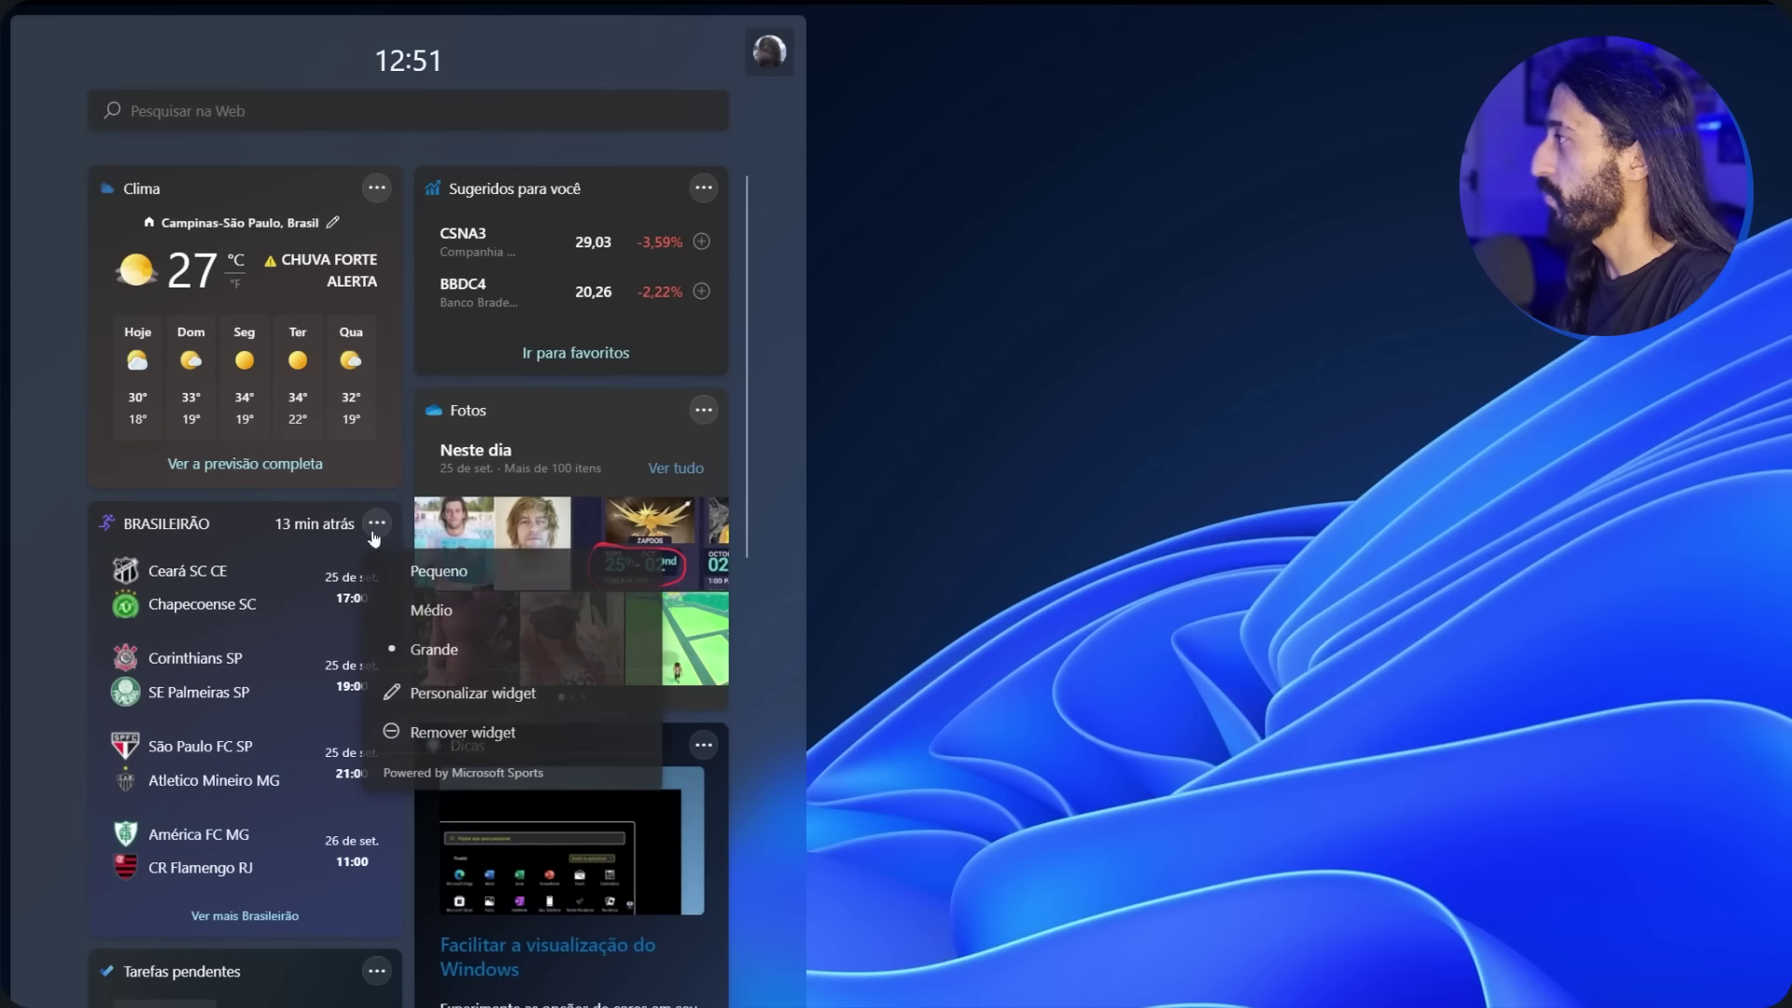
pyautogui.click(414, 735)
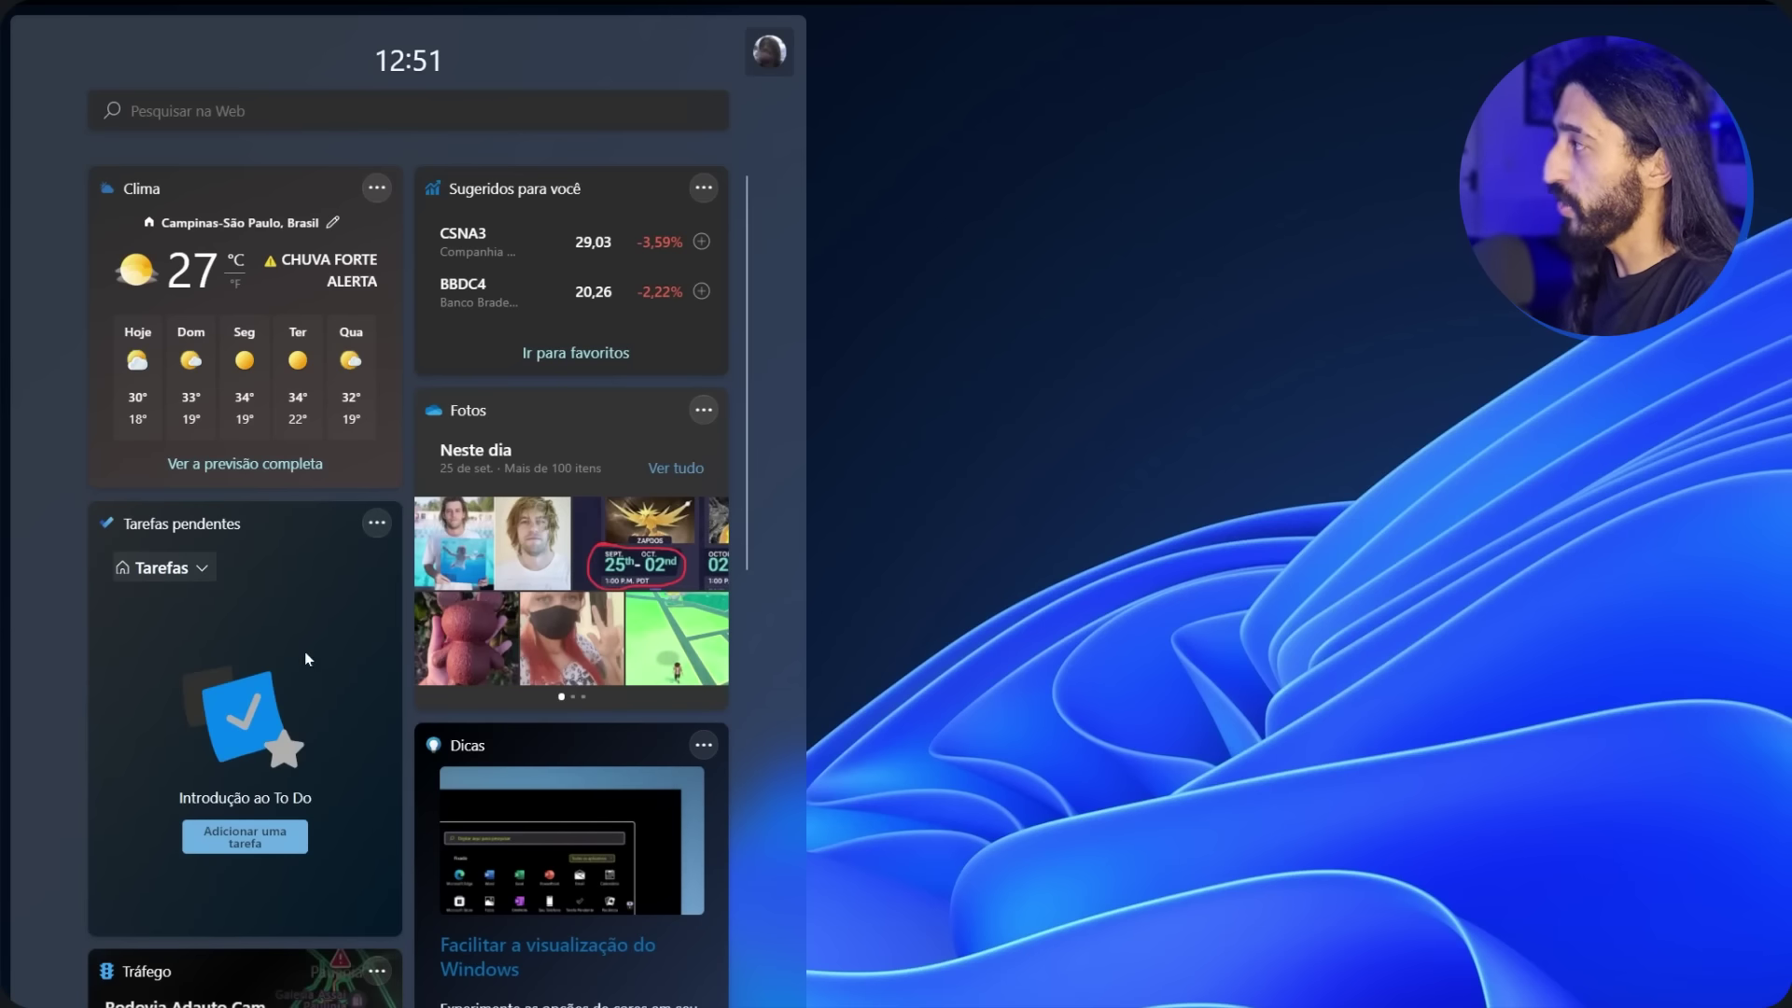
pyautogui.scroll(-10, 323, 653)
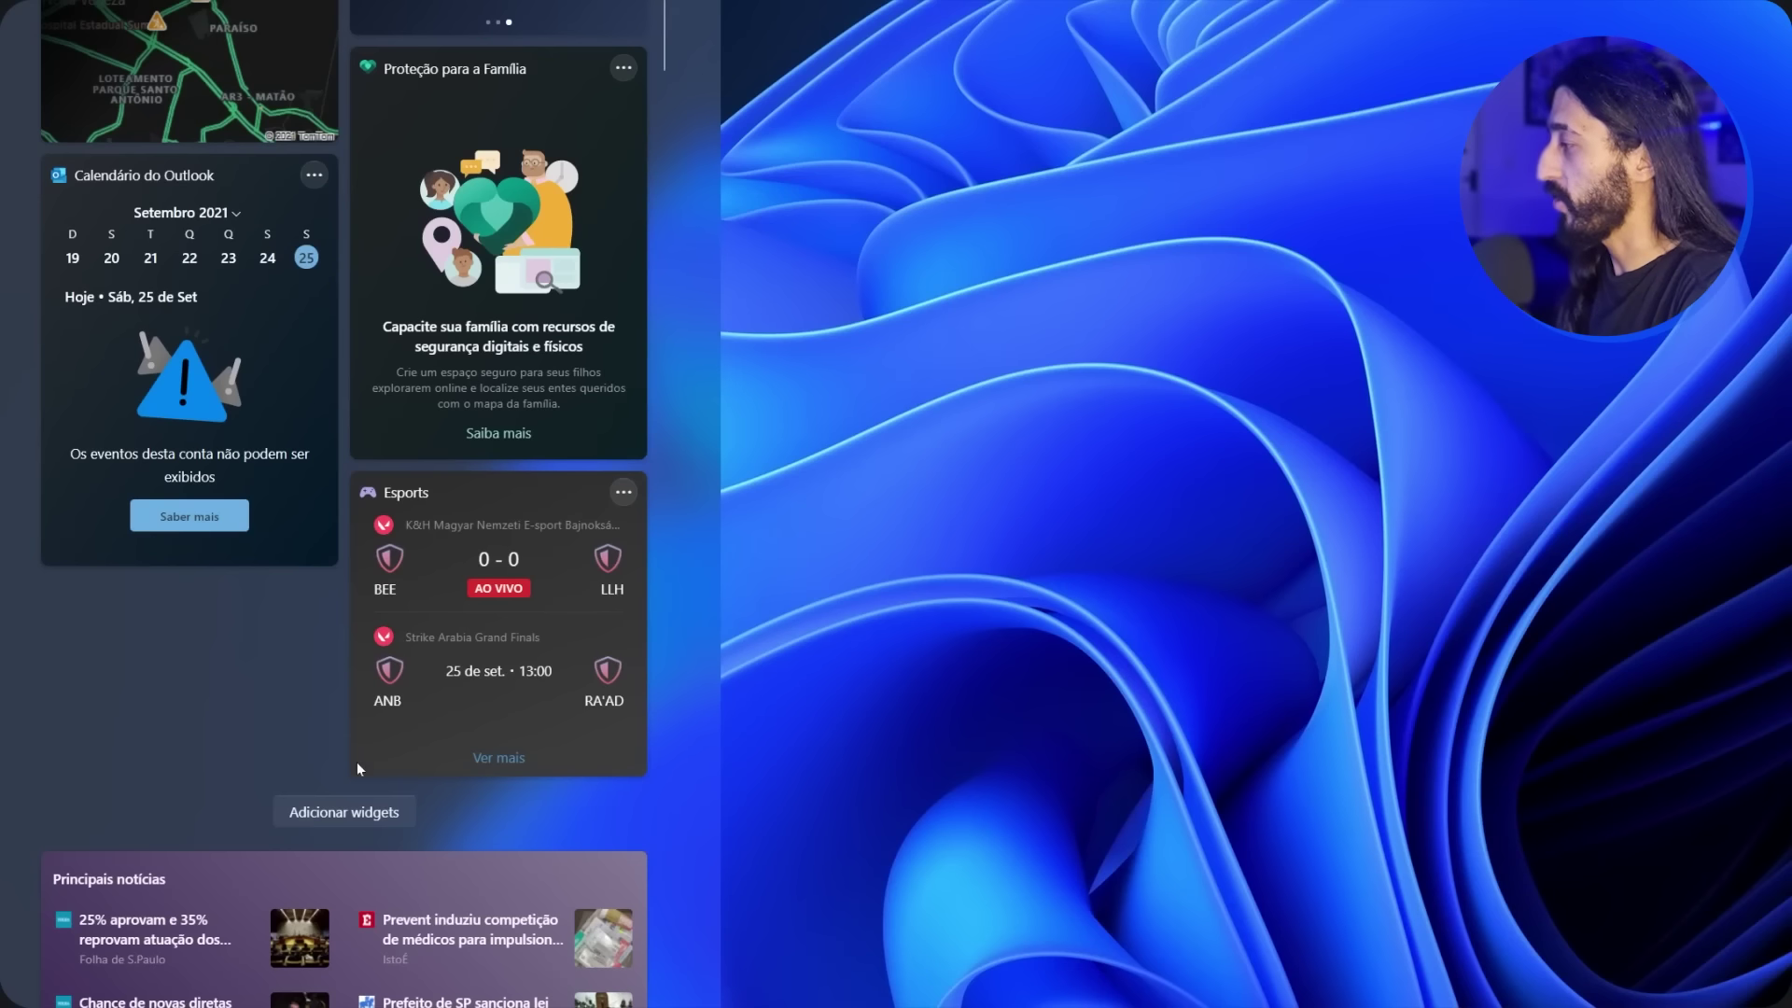
pyautogui.click(329, 803)
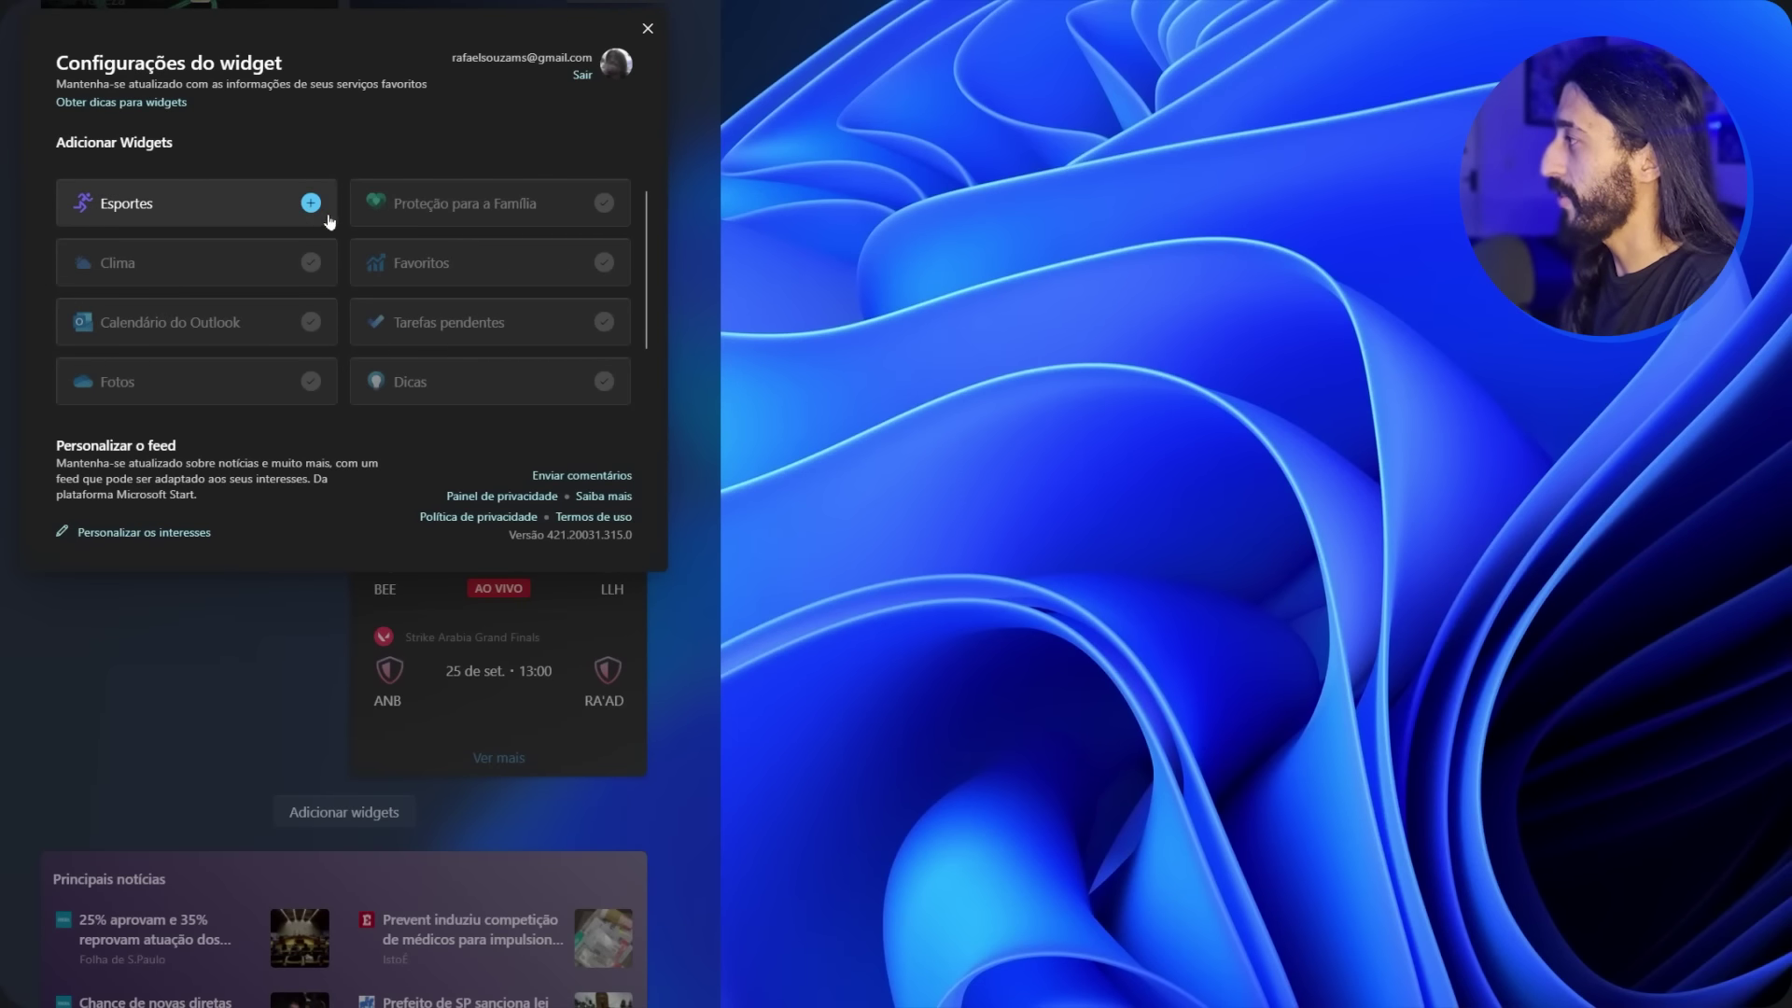
pyautogui.click(648, 27)
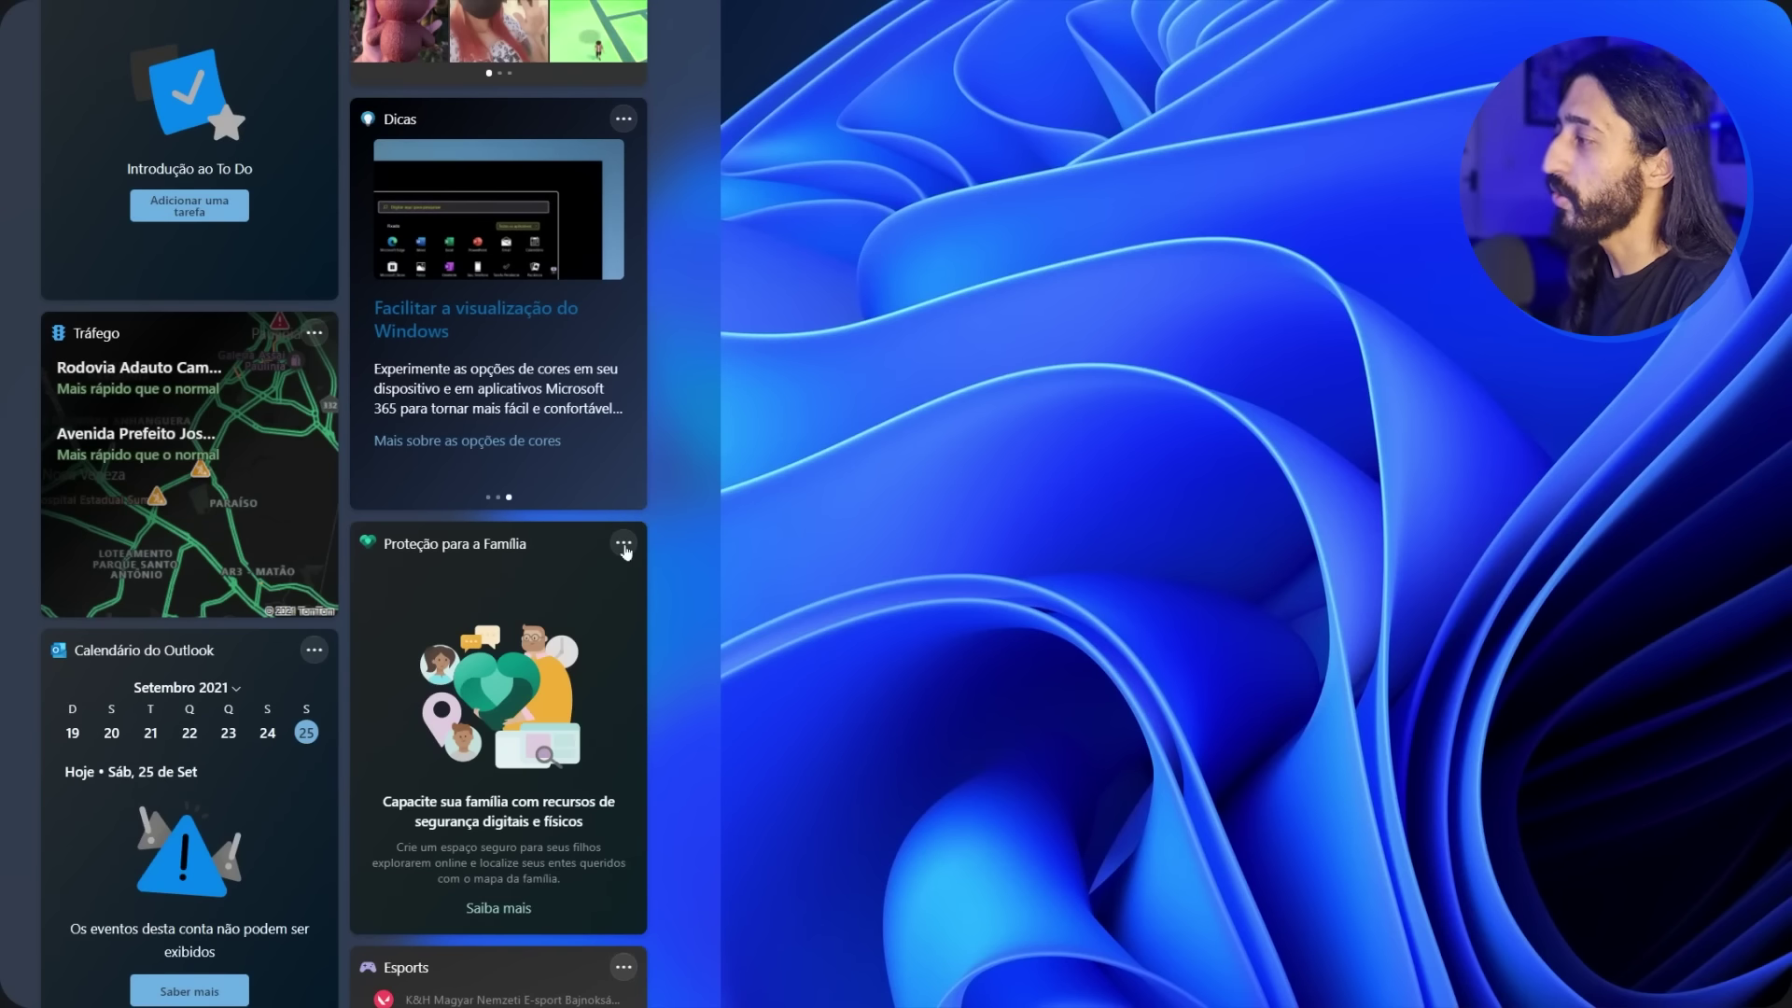
# - Remove the Proteção para a Família widget and add it back through the widget settings
pyautogui.click(623, 545)
pyautogui.click(635, 583)
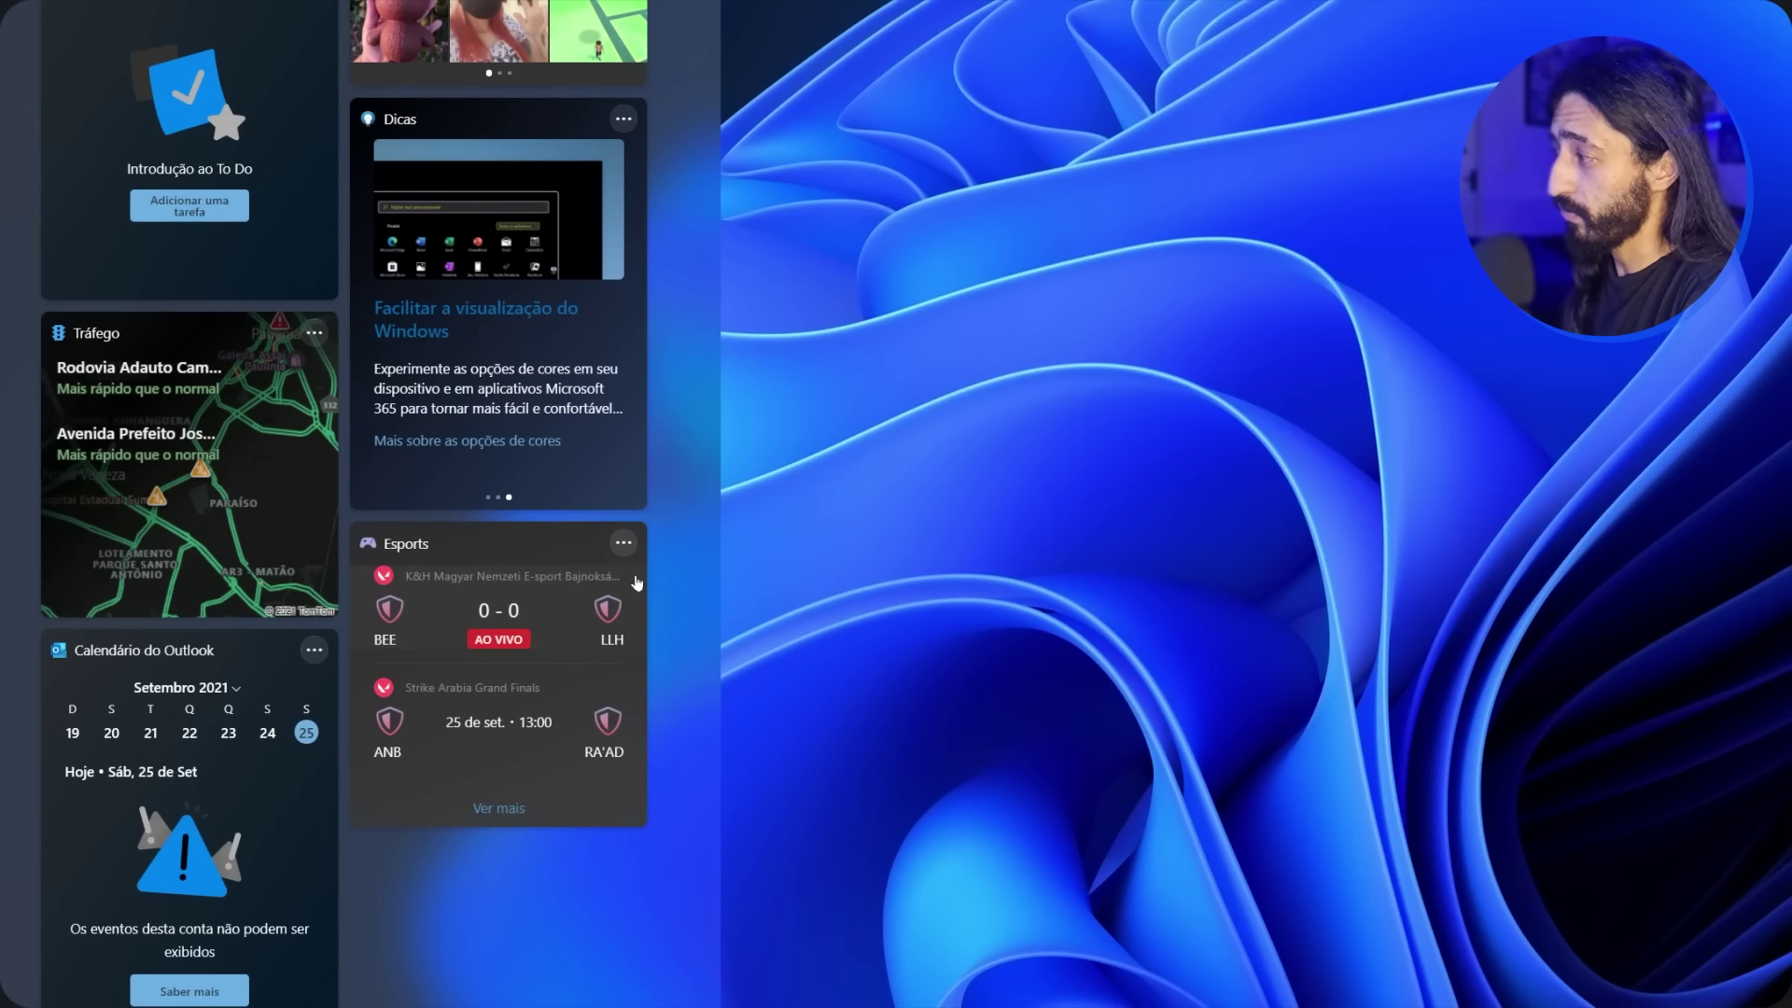
pyautogui.scroll(-5, 631, 649)
pyautogui.click(373, 599)
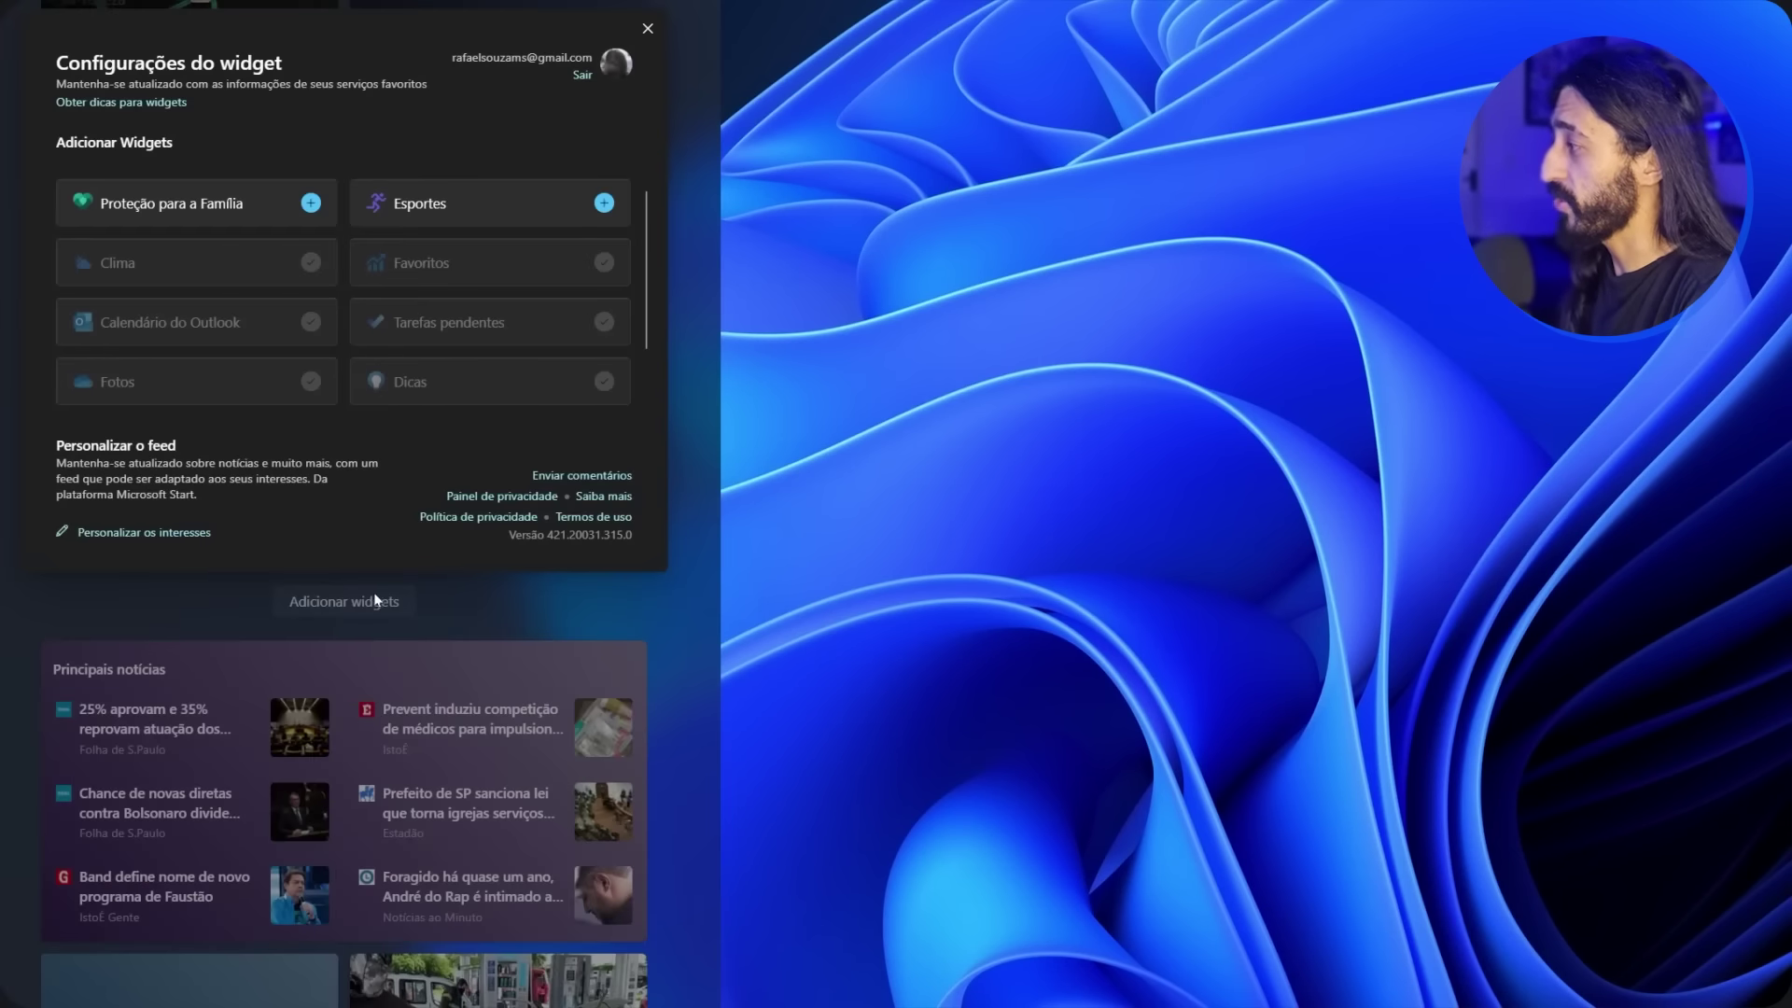
pyautogui.click(311, 204)
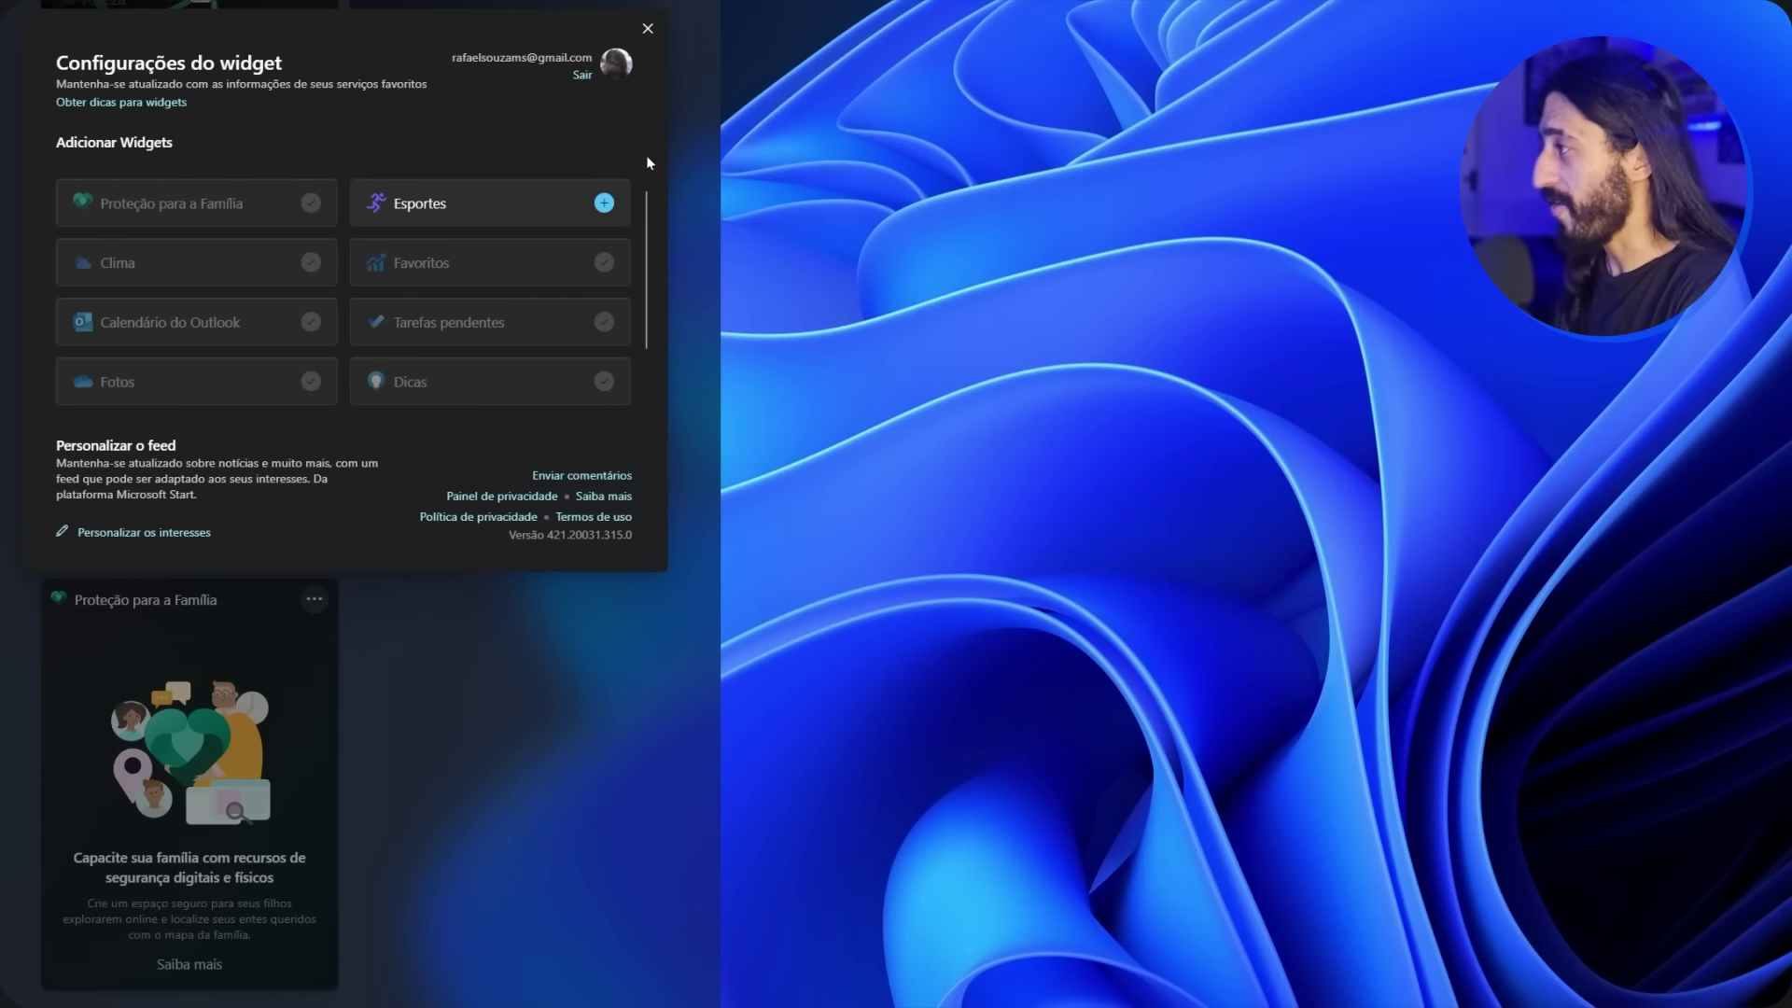
pyautogui.click(648, 29)
# - Browse the news feed below the widgets, from Principais notícias through the individual story cards and back
pyautogui.scroll(5, 498, 199)
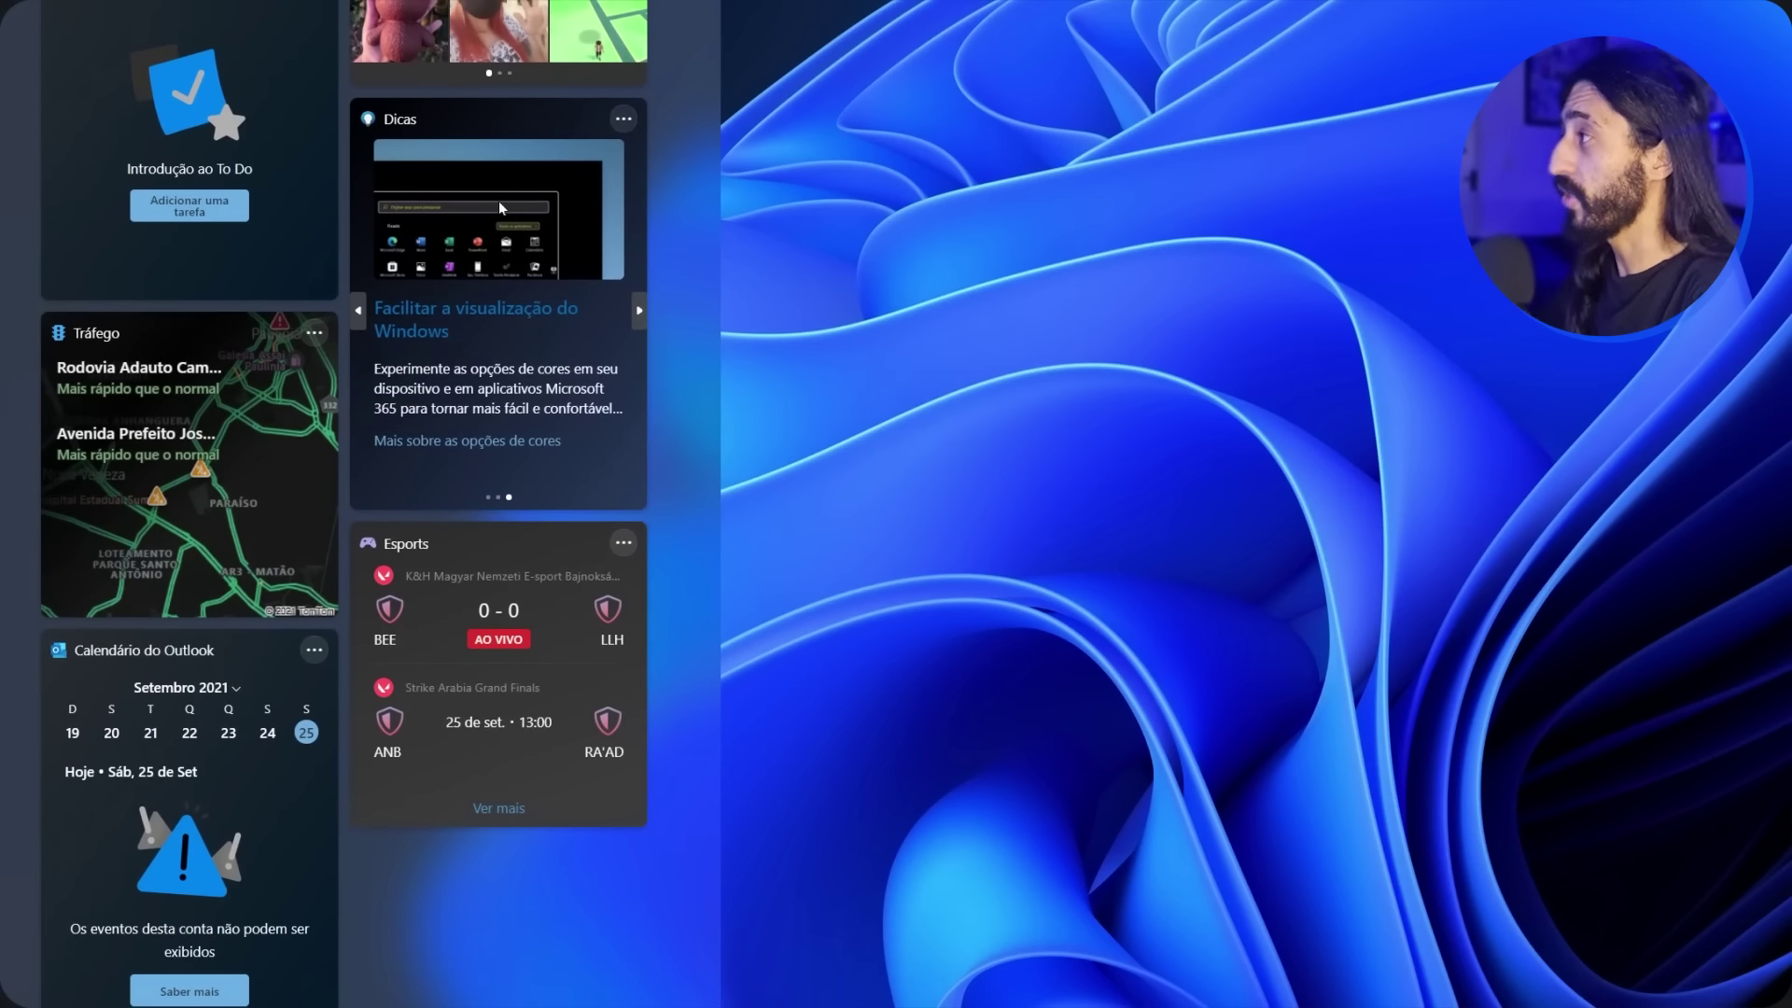
pyautogui.scroll(-10, 439, 175)
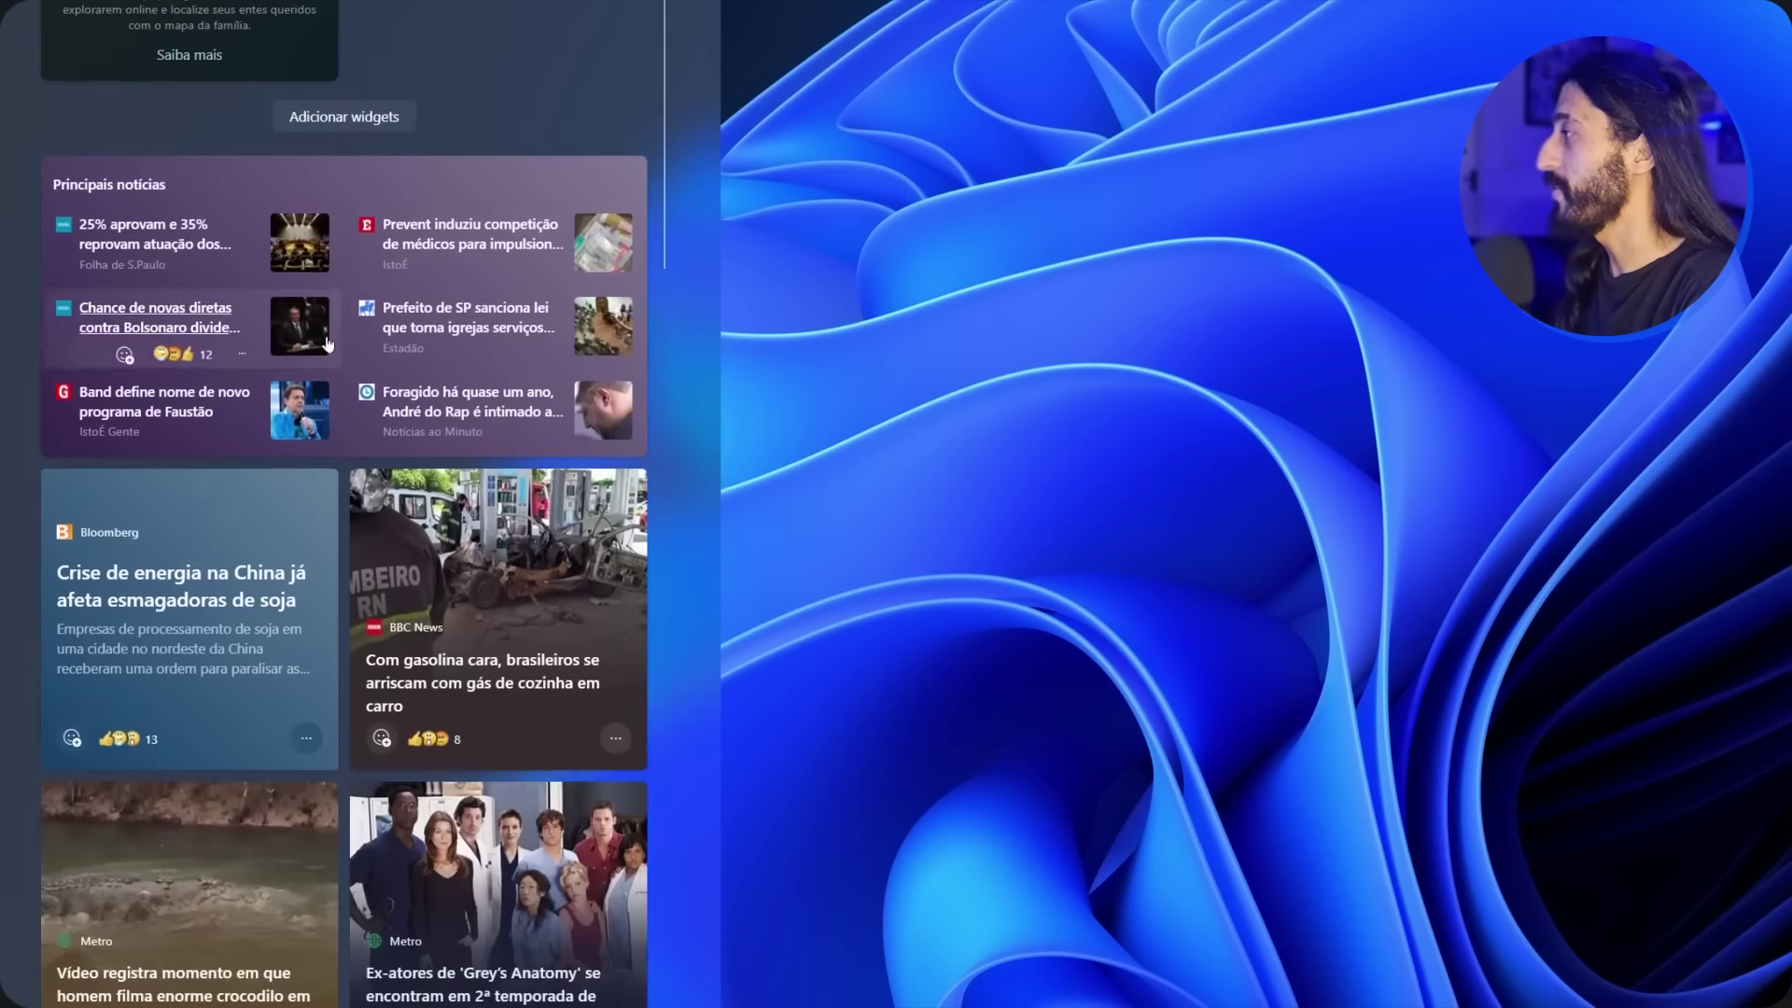
pyautogui.scroll(-5, 344, 579)
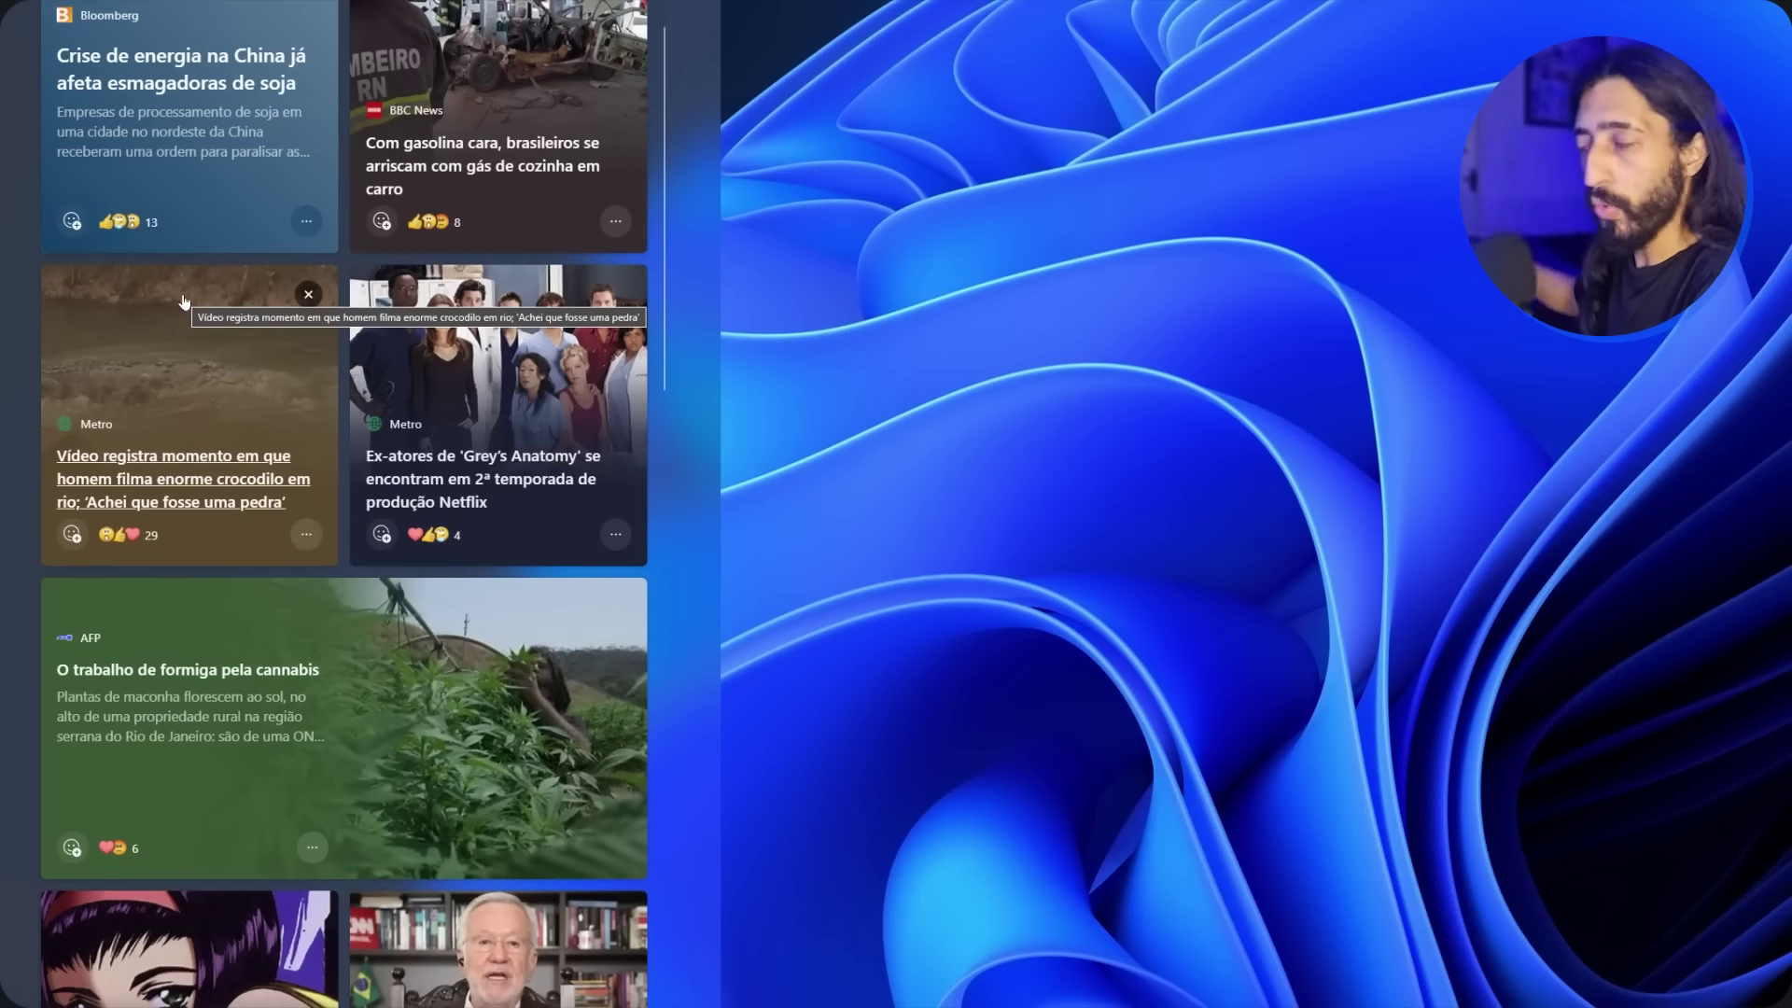
pyautogui.scroll(-8, 212, 128)
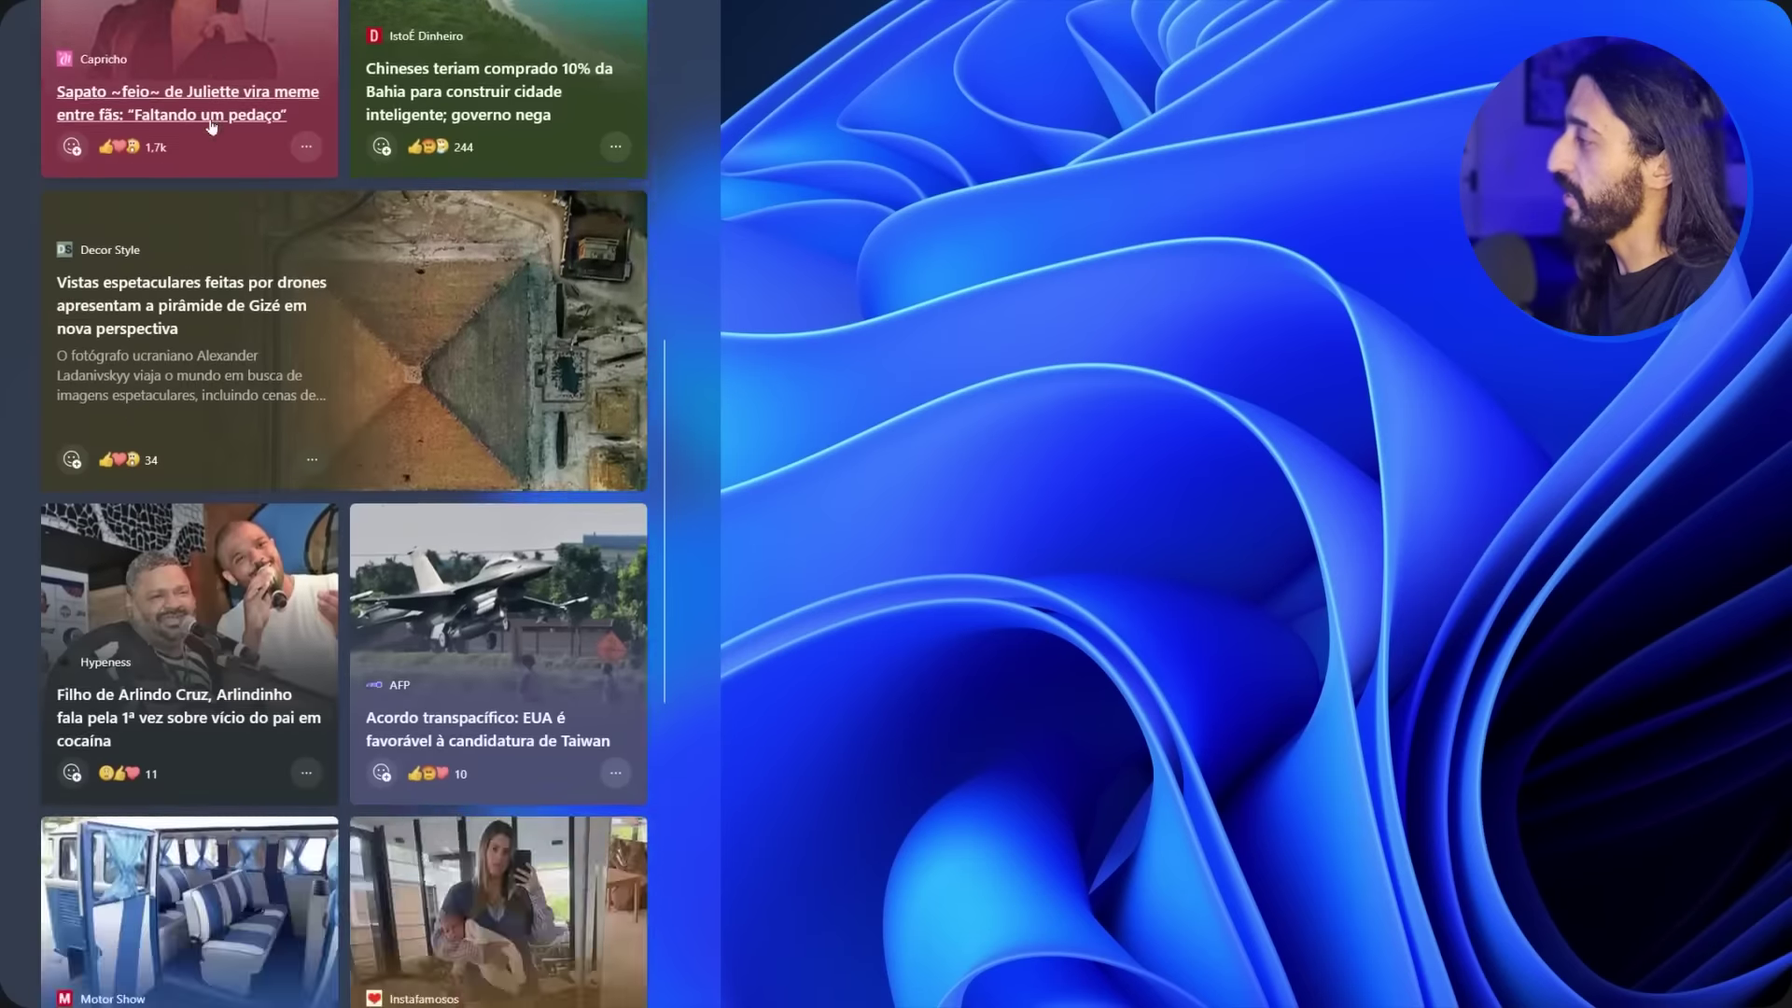
pyautogui.scroll(-15, 212, 128)
pyautogui.scroll(10, 206, 247)
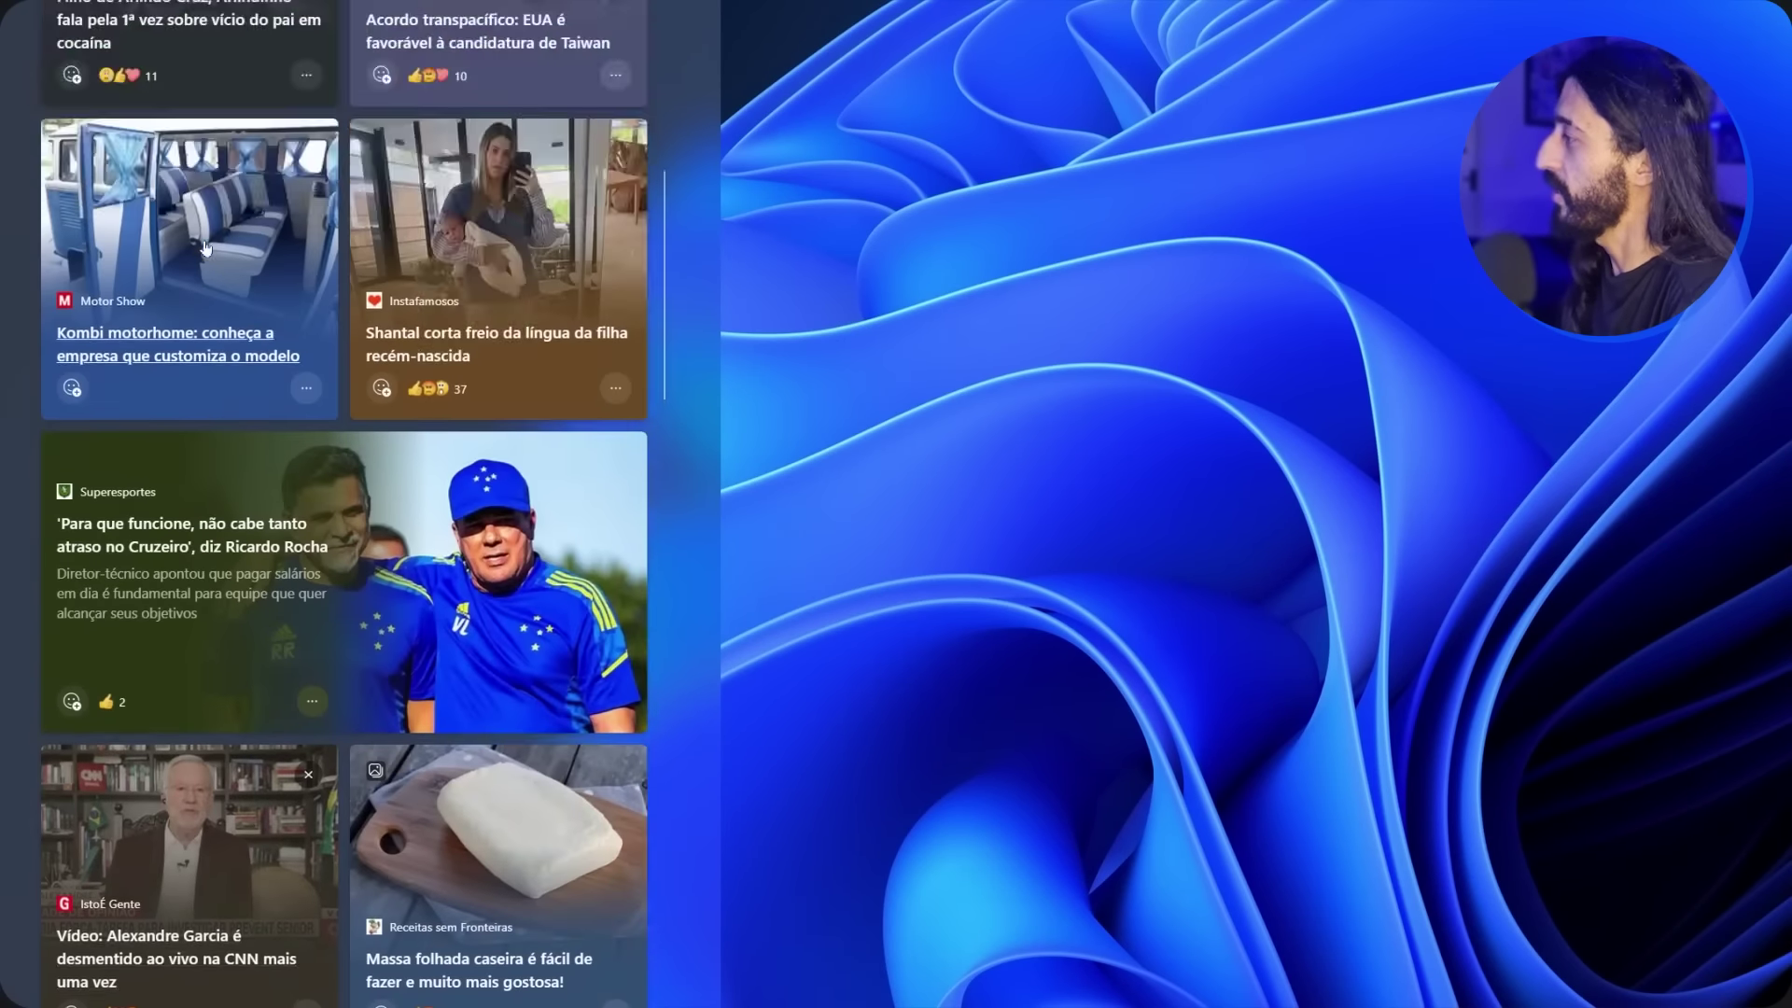
pyautogui.scroll(10, 206, 247)
pyautogui.scroll(10, 206, 261)
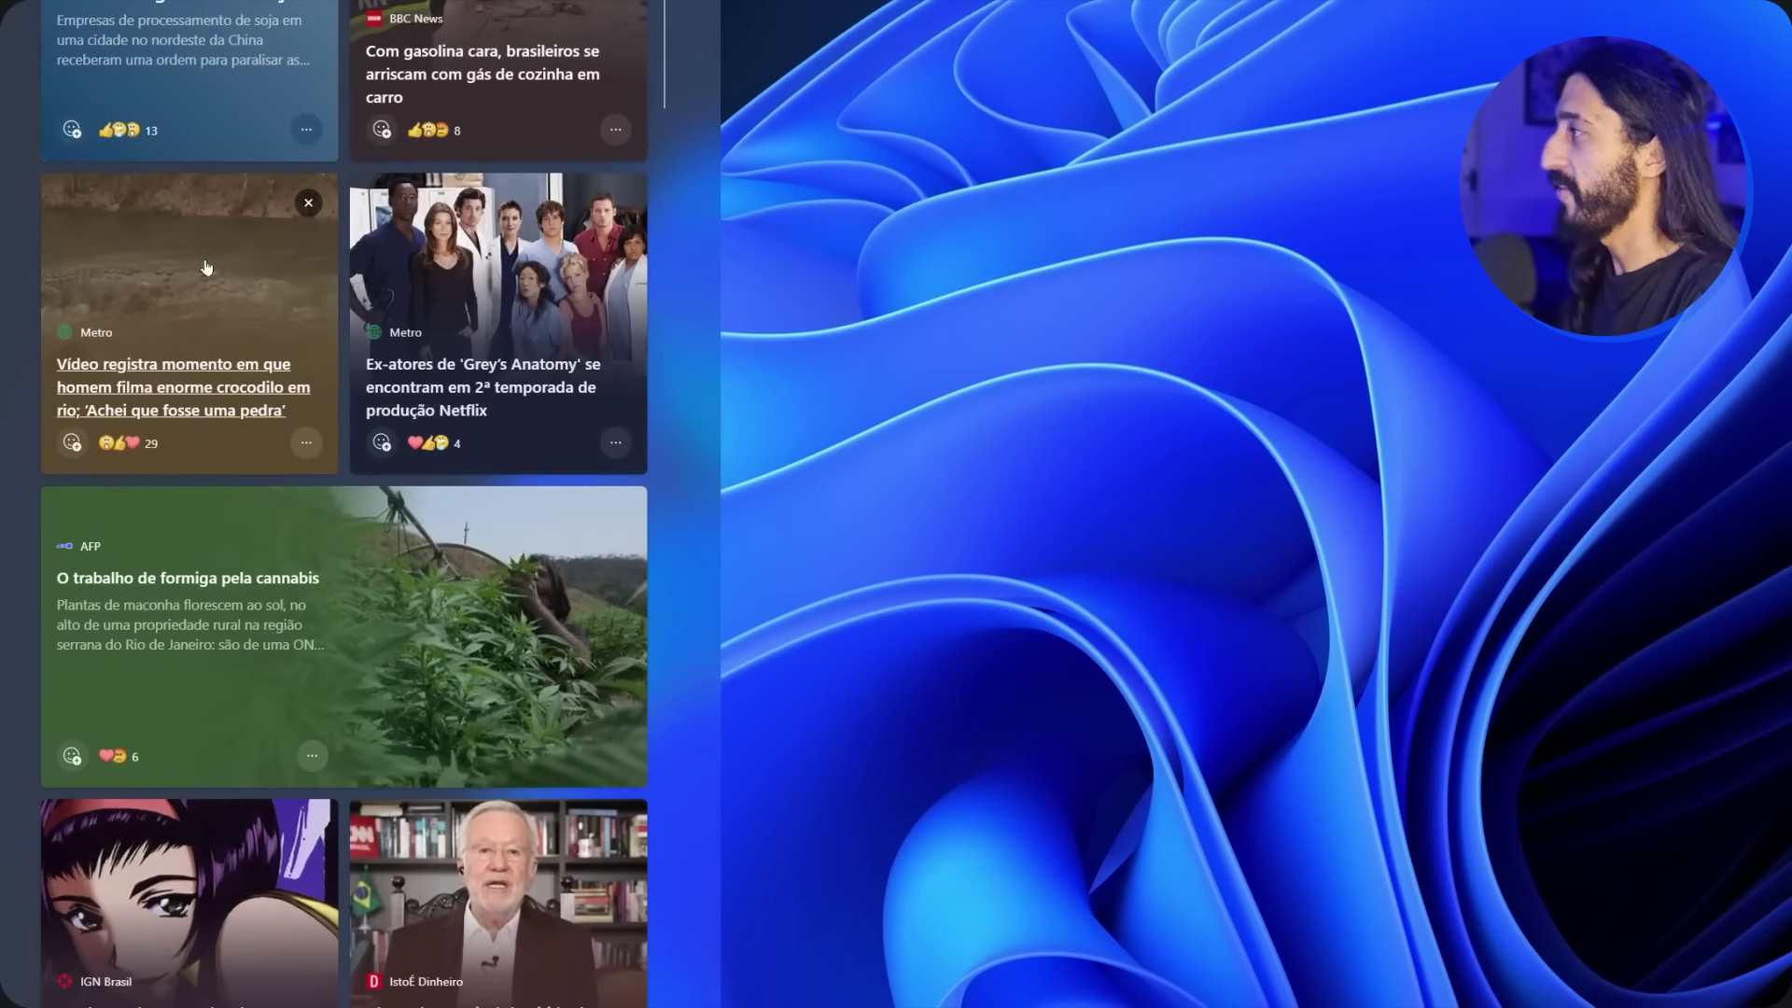
pyautogui.scroll(5, 207, 267)
# - Ask the feed for more stories like the IGN Brasil article on the Cowboy Bebop Faye Valentine cosplay
pyautogui.scroll(-10, 207, 268)
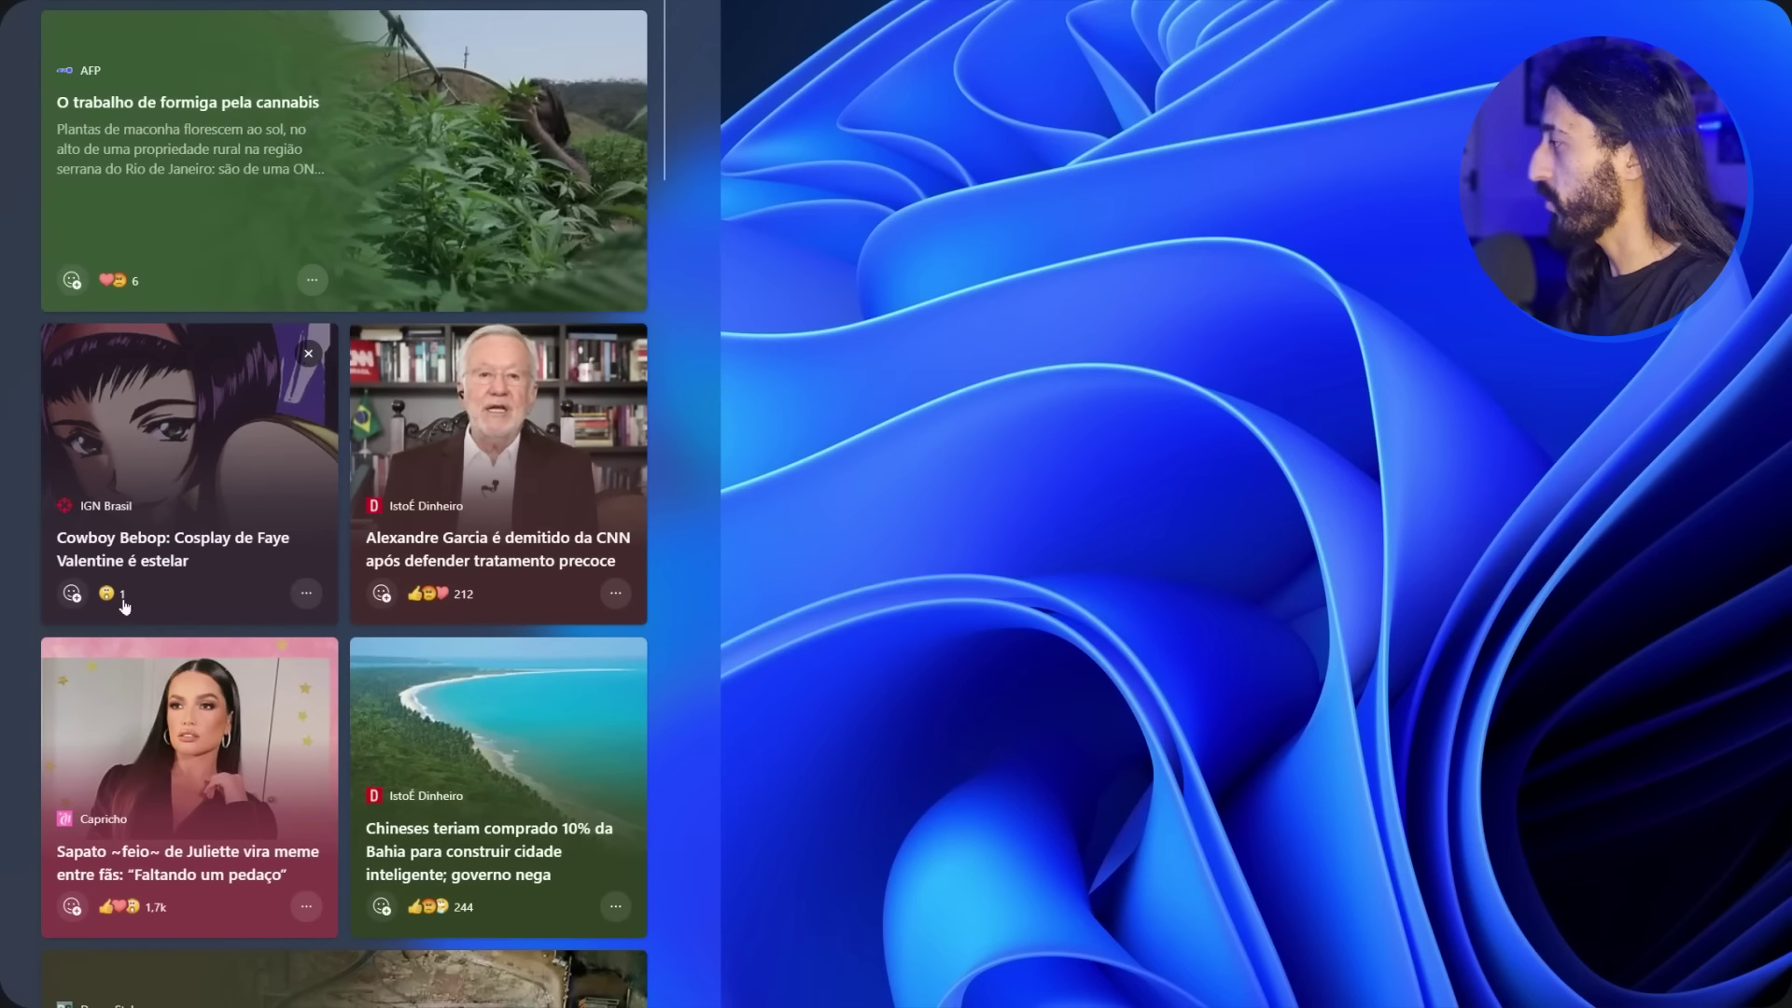
pyautogui.click(306, 592)
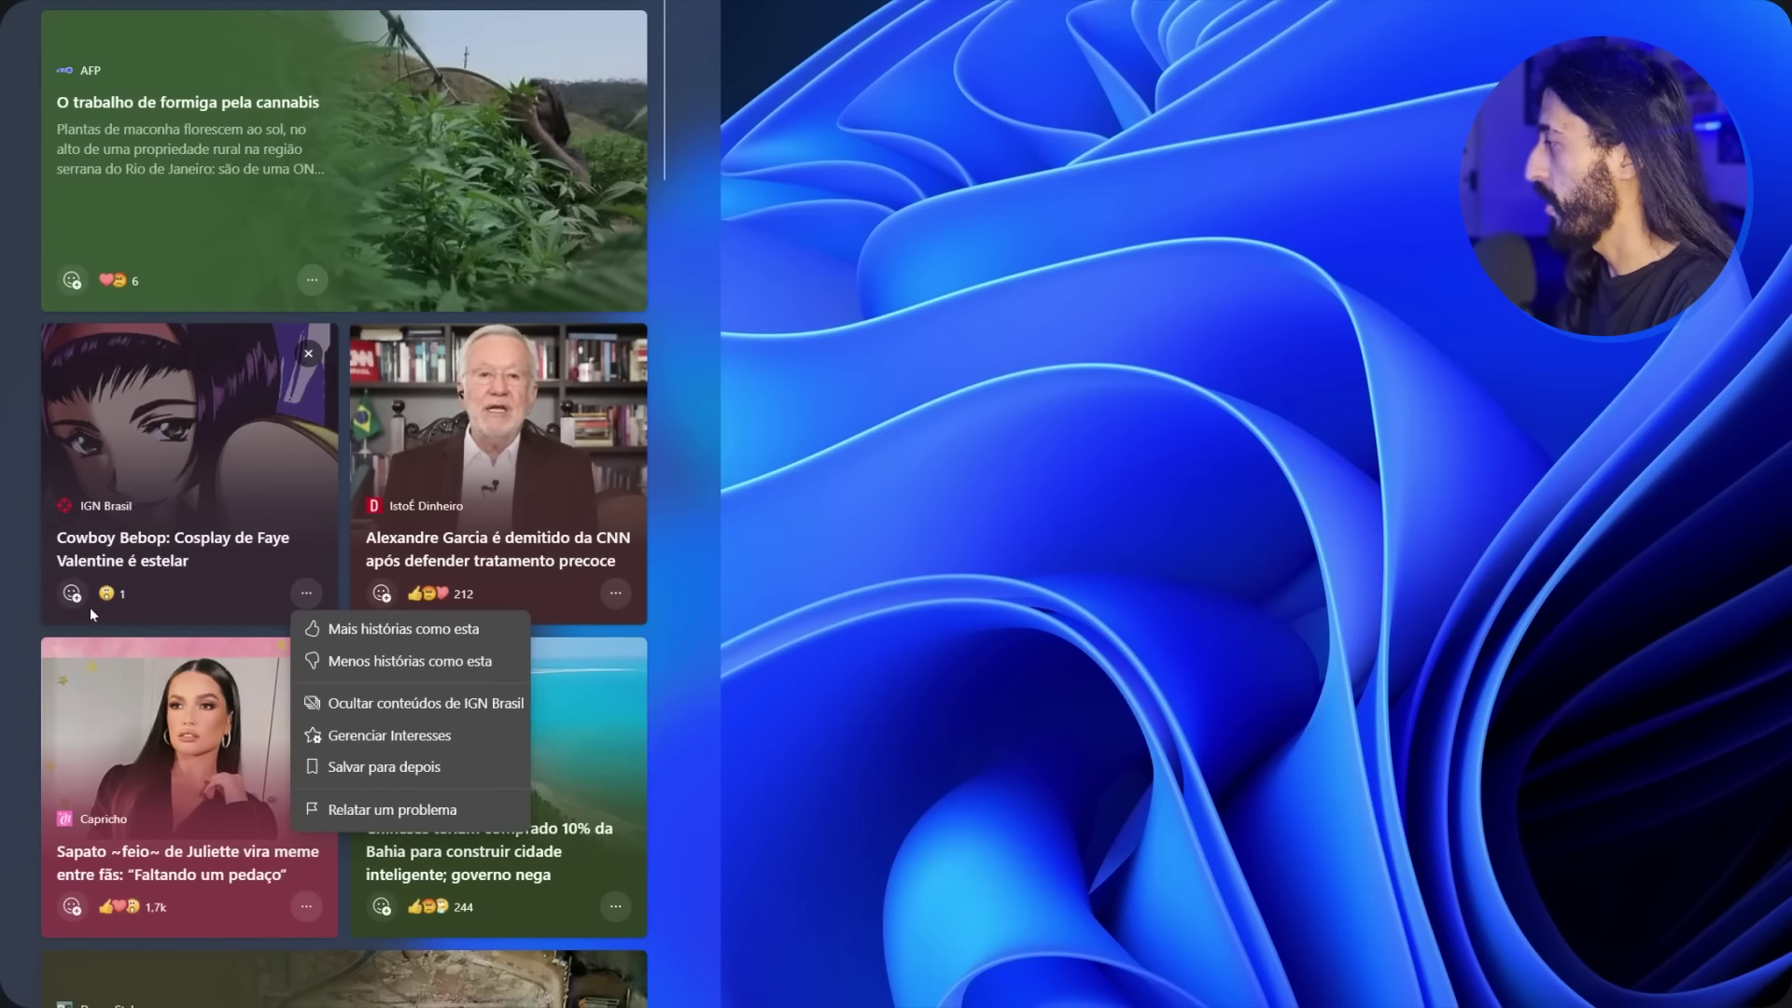
pyautogui.click(426, 644)
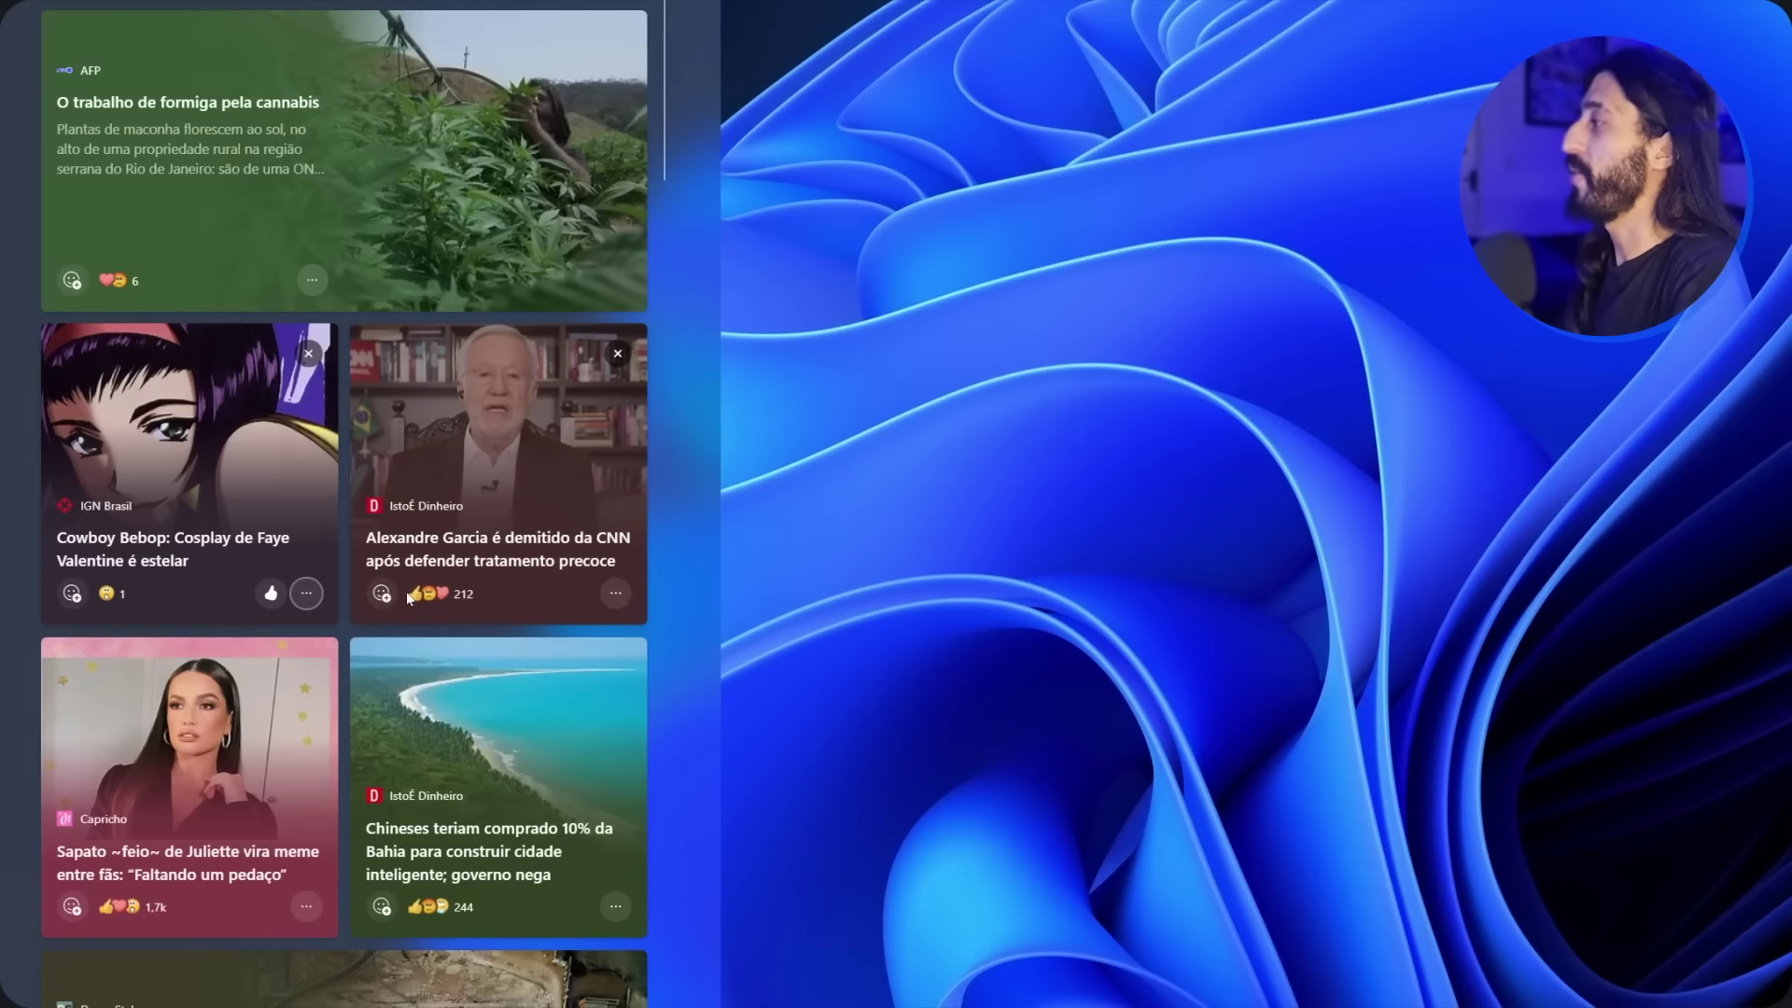
# - Find the IGN Brasil article on Halo Infinite in the news feed and ask for fewer stories like it
pyautogui.scroll(-2, 439, 641)
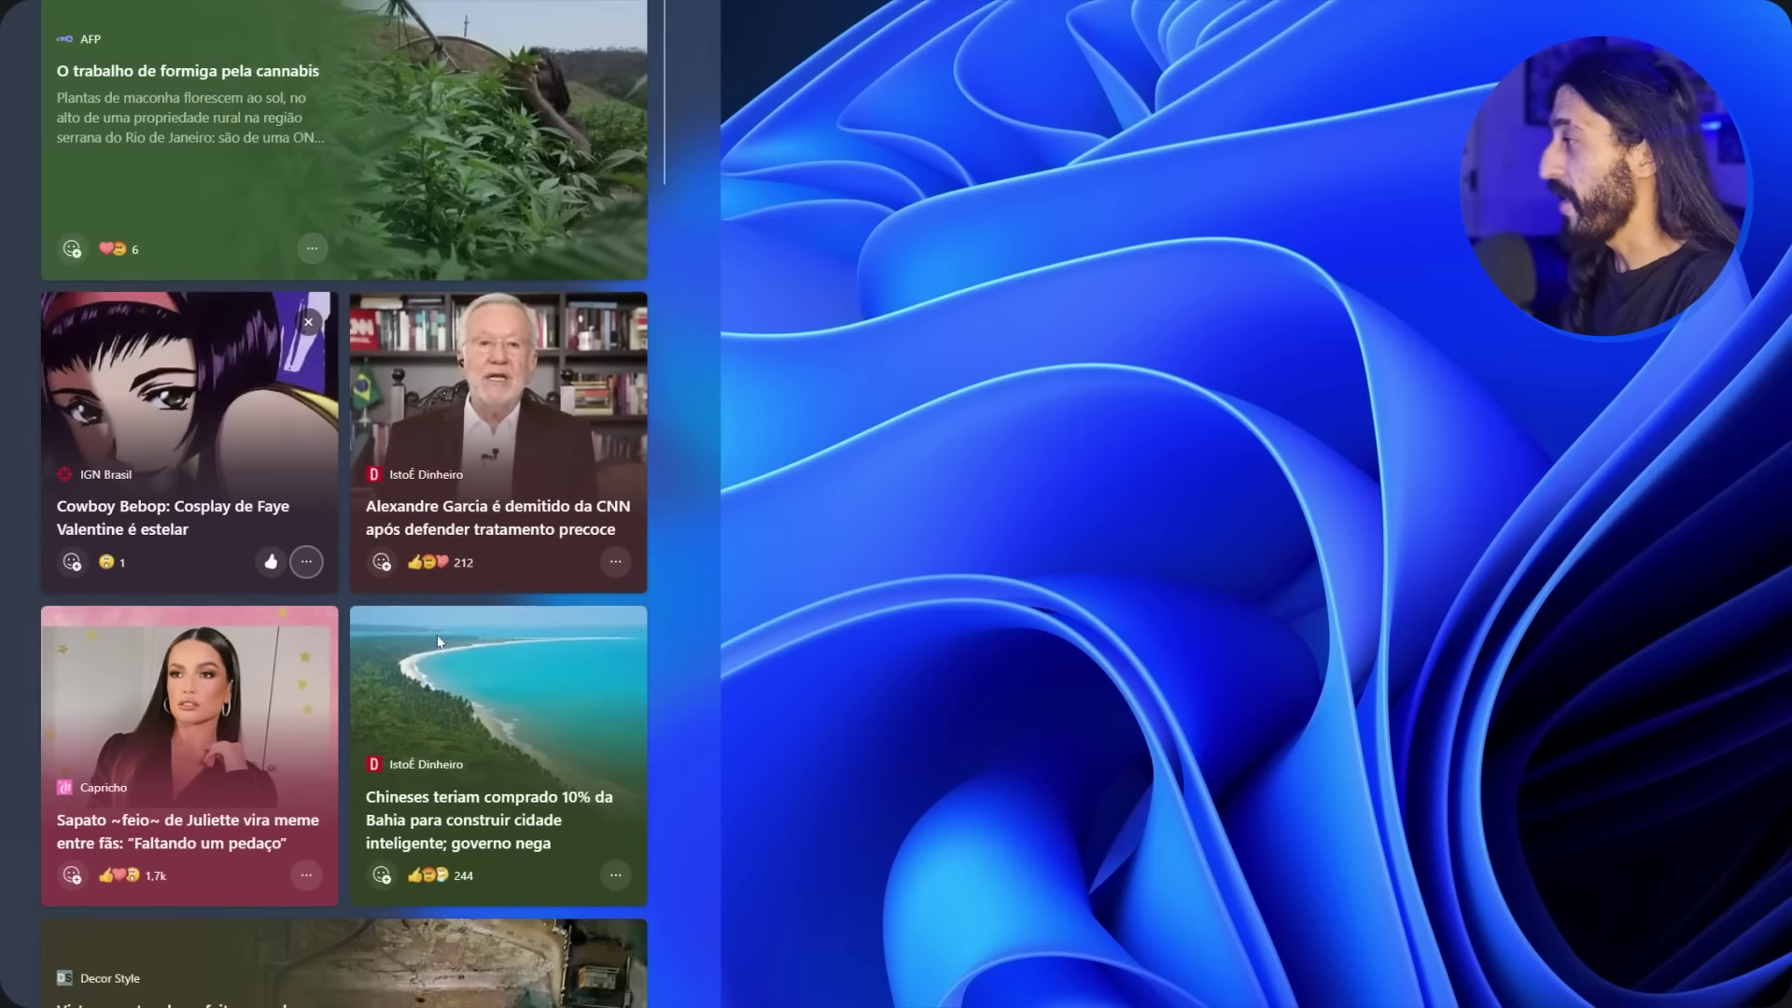
pyautogui.scroll(-10, 439, 640)
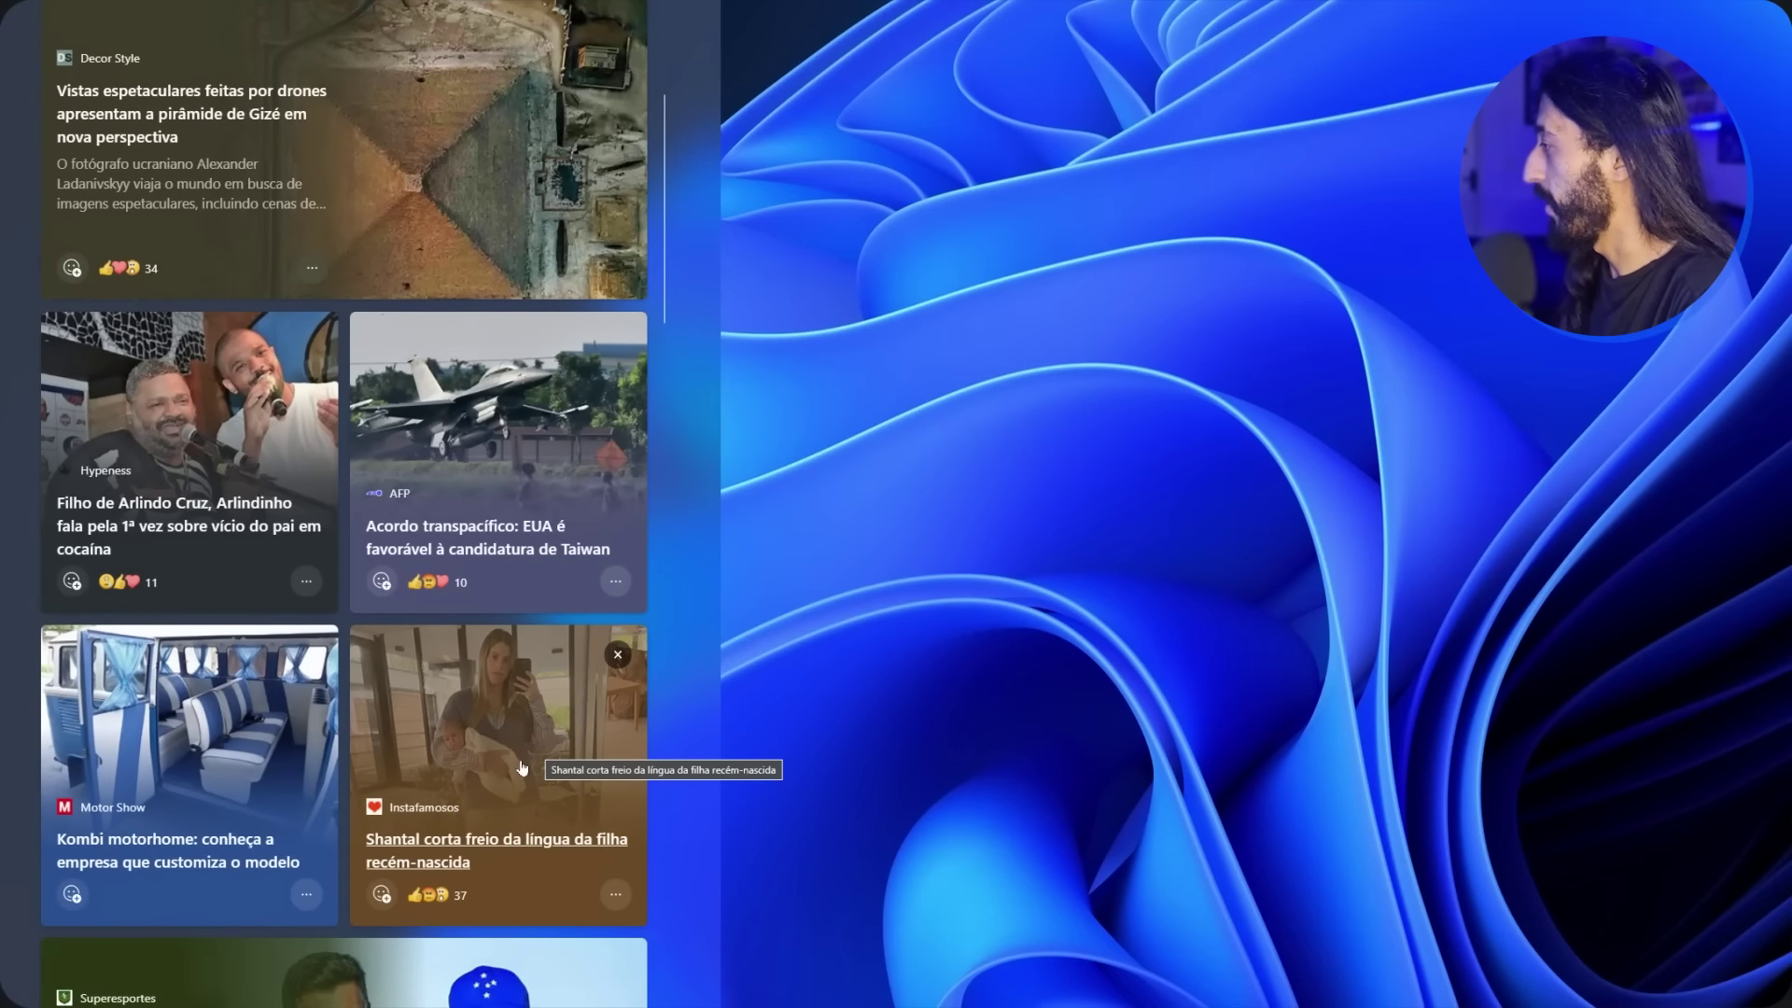
pyautogui.scroll(-8, 521, 767)
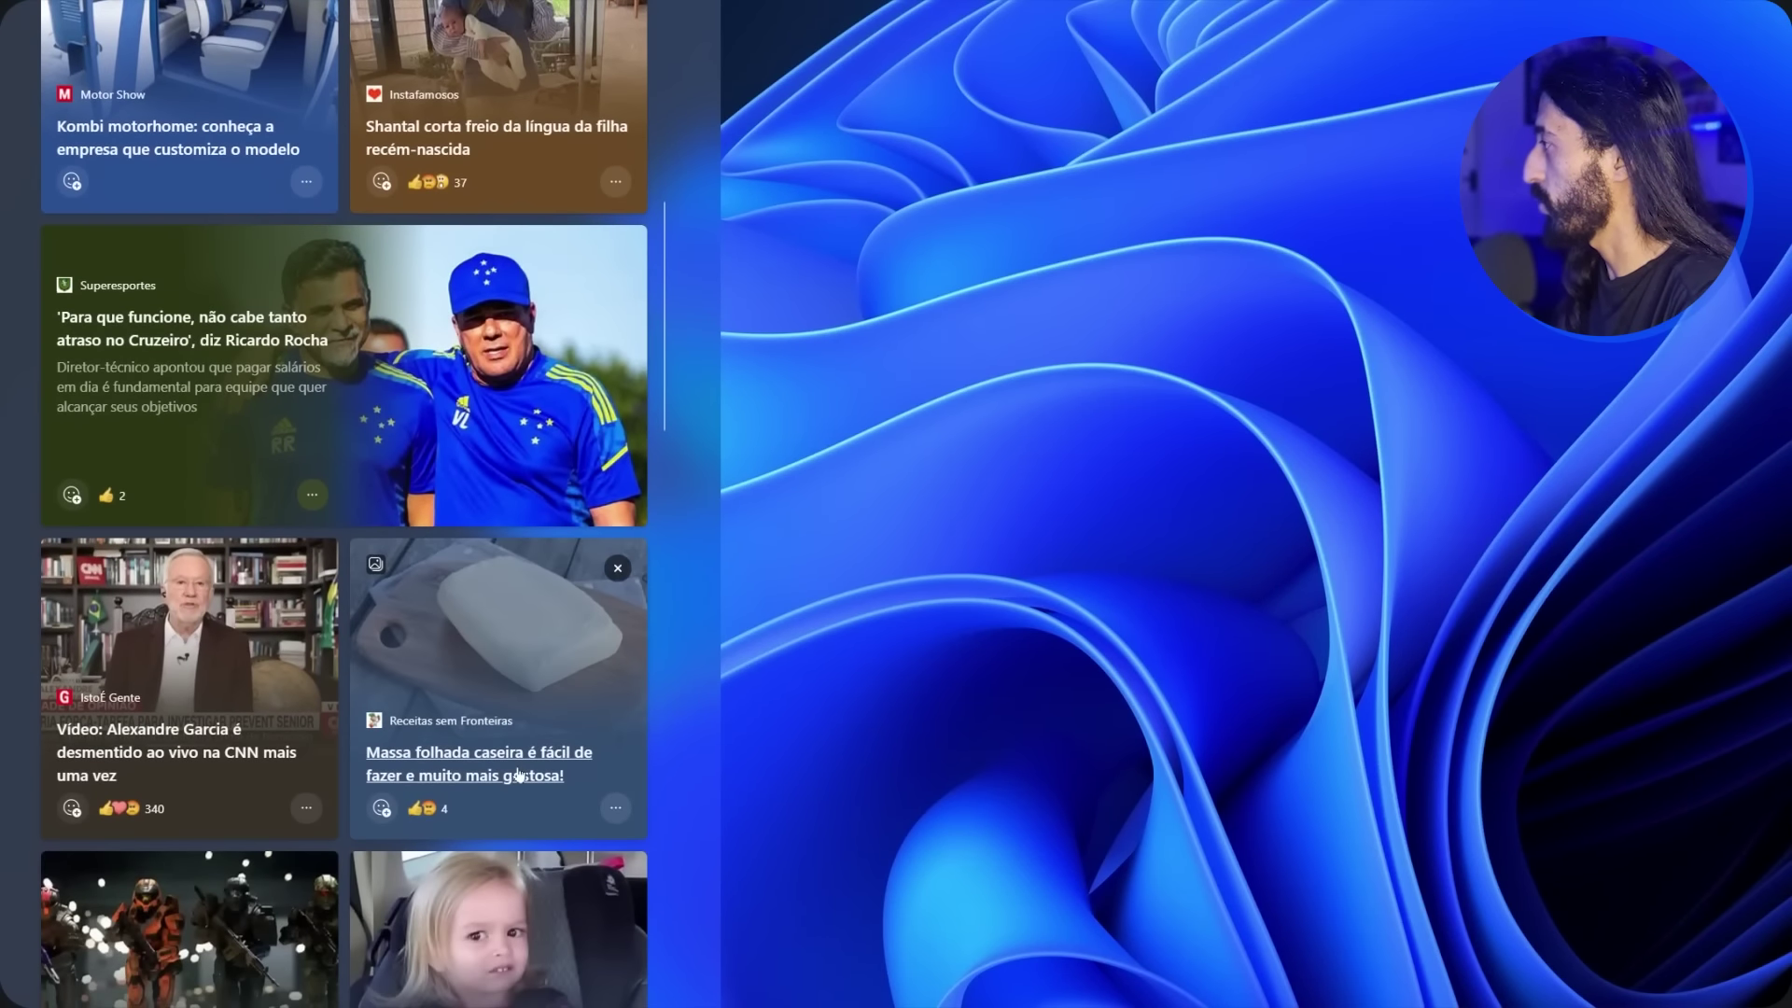
pyautogui.scroll(-8, 520, 773)
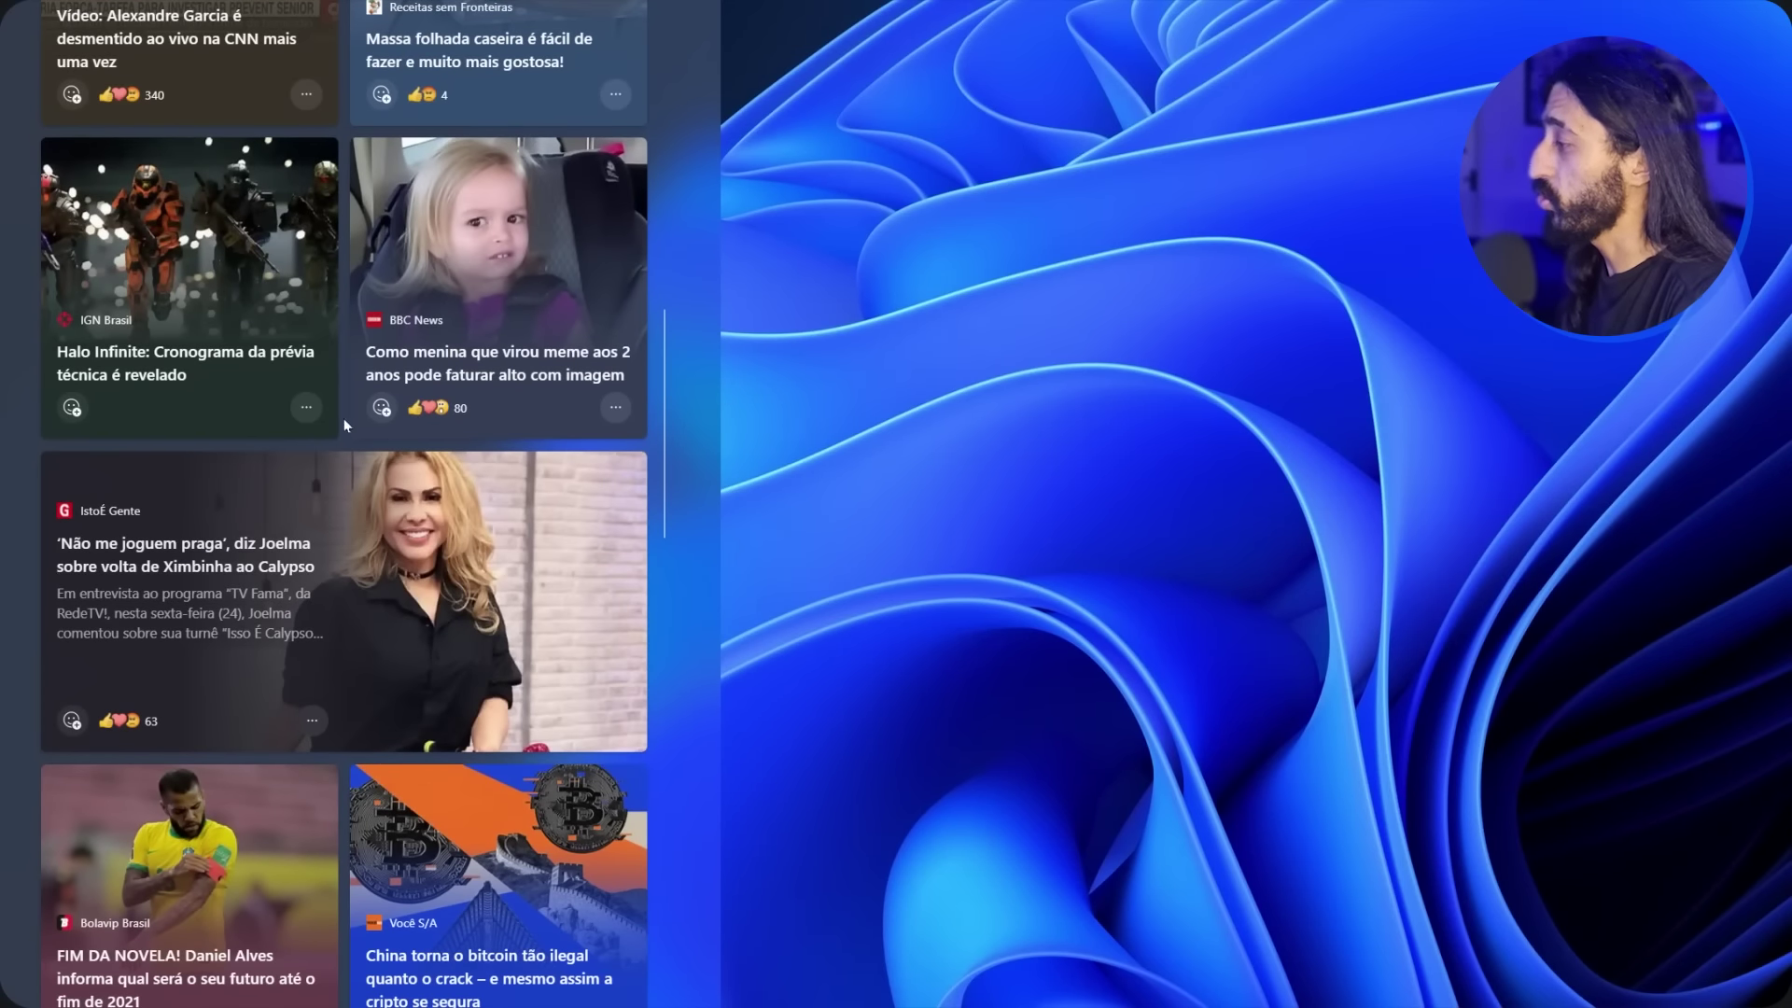
pyautogui.click(306, 411)
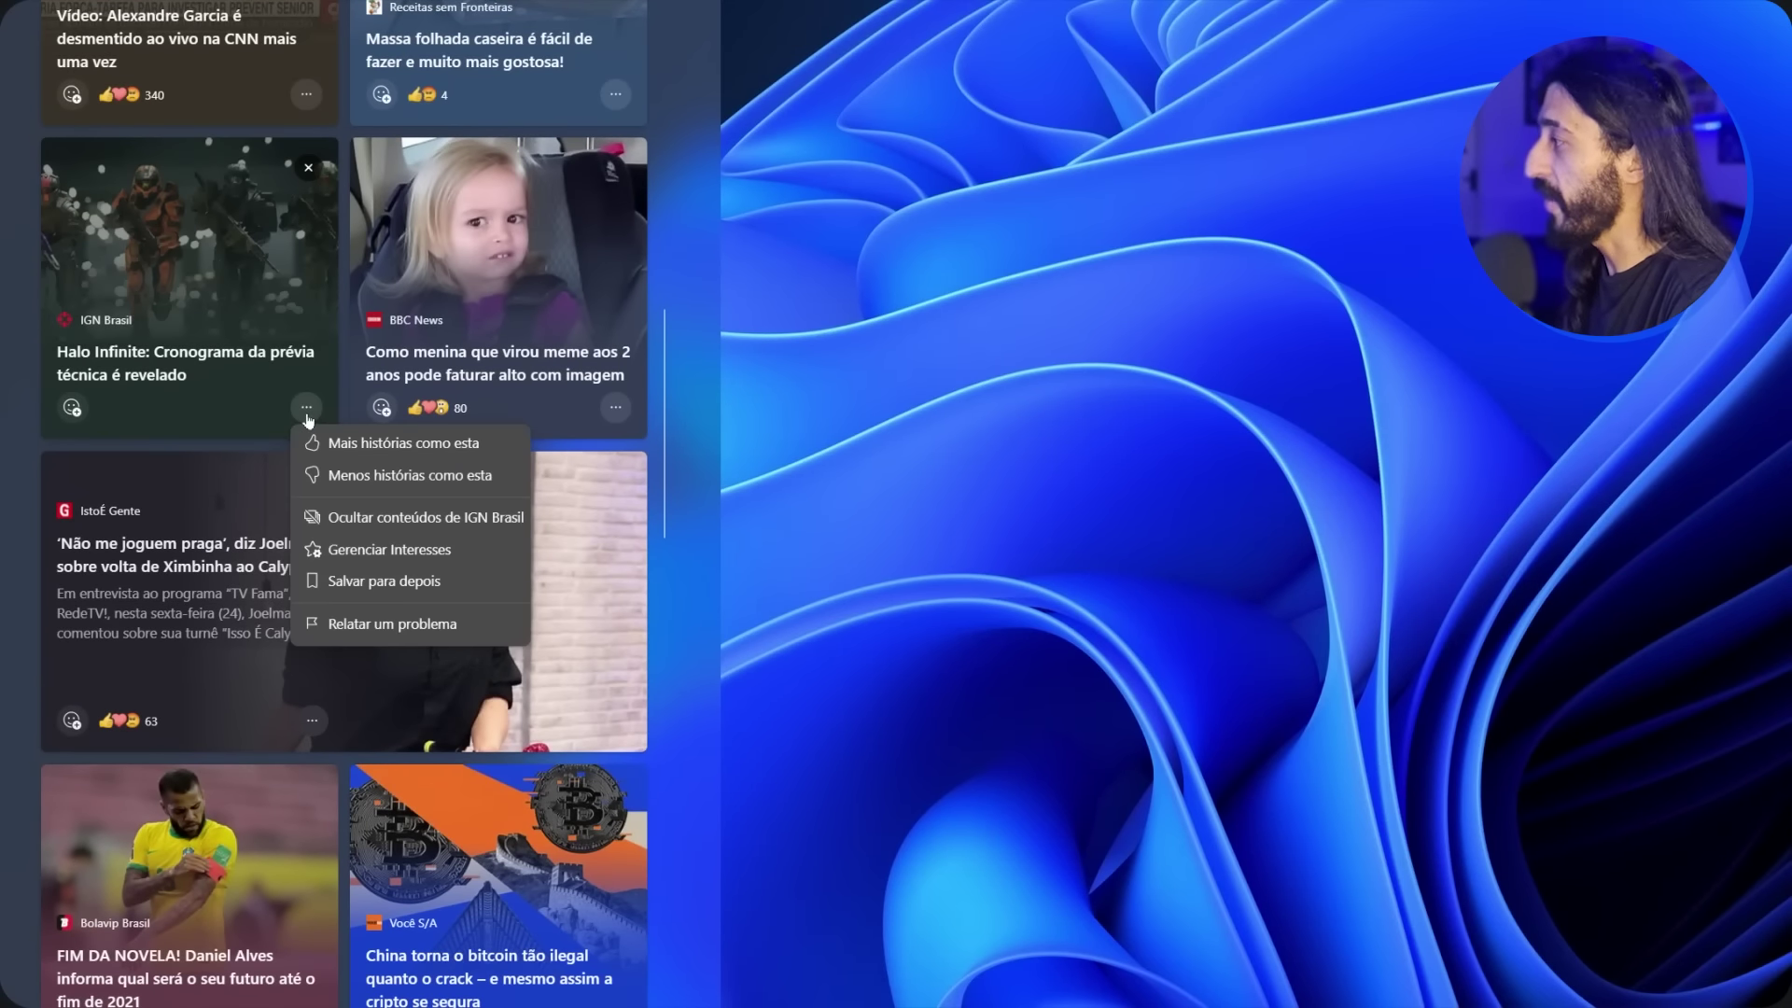
pyautogui.click(391, 476)
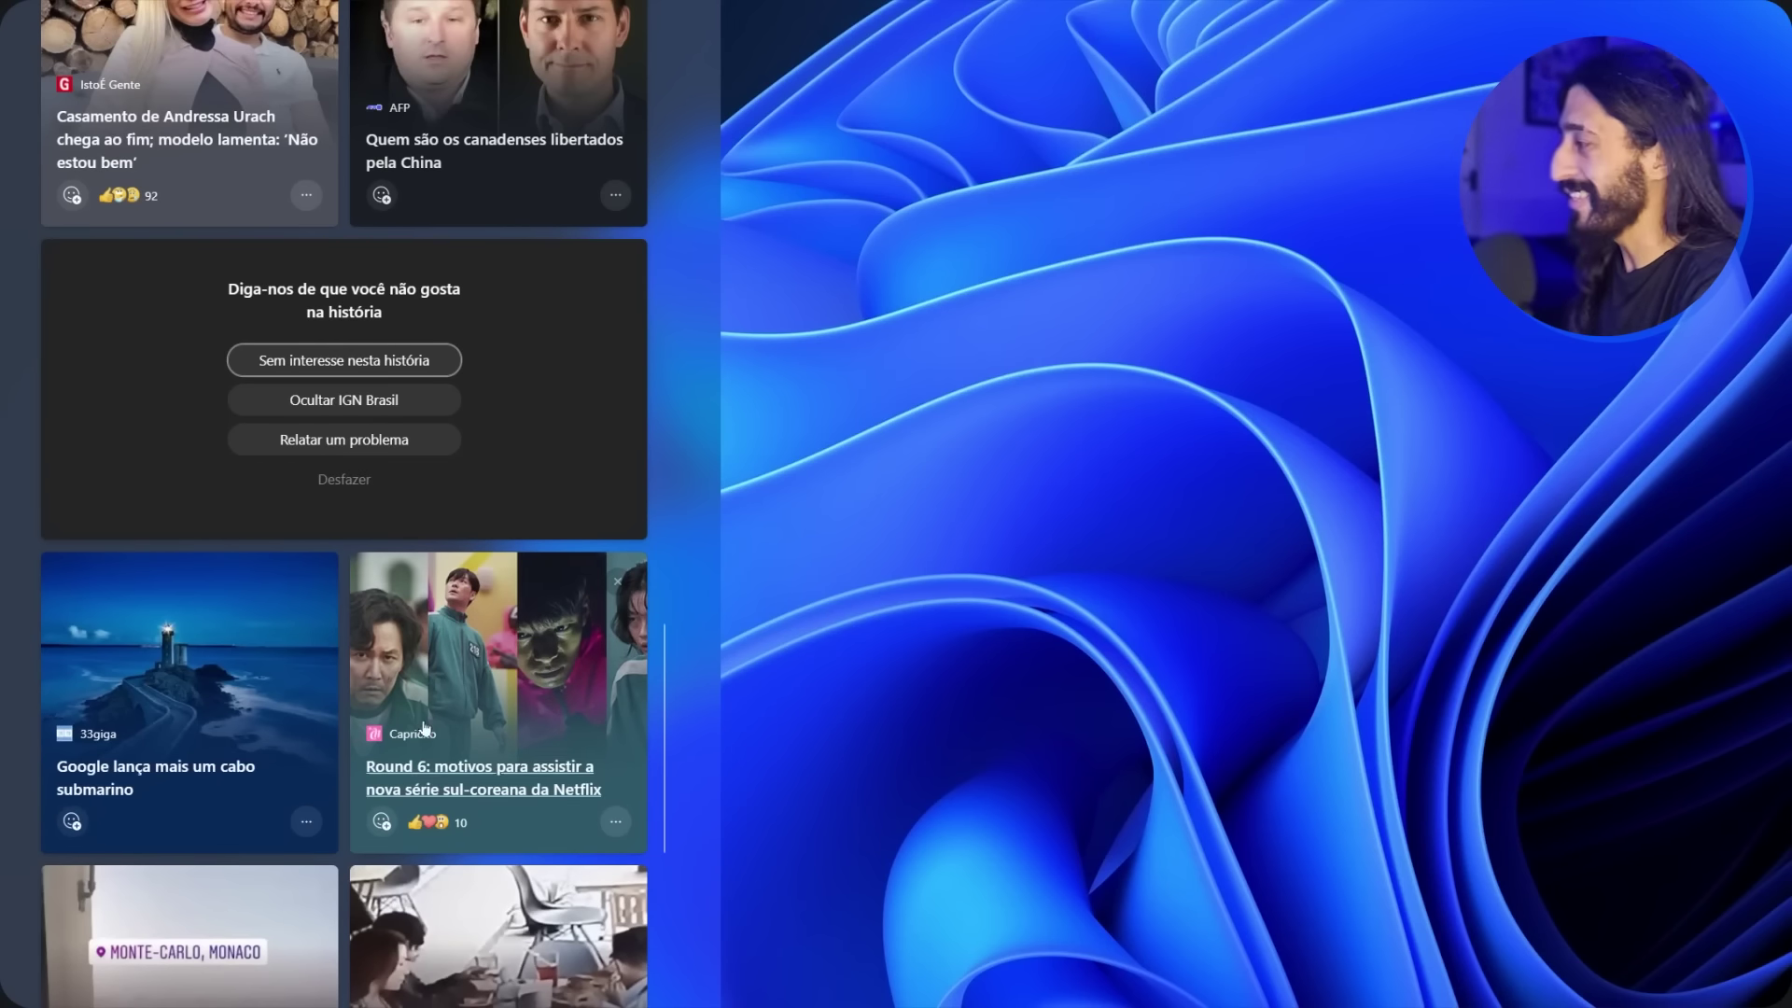
# - Open interest management from the 33giga story, look through the Descobrir interesses categories, and minimize the browser
pyautogui.click(307, 822)
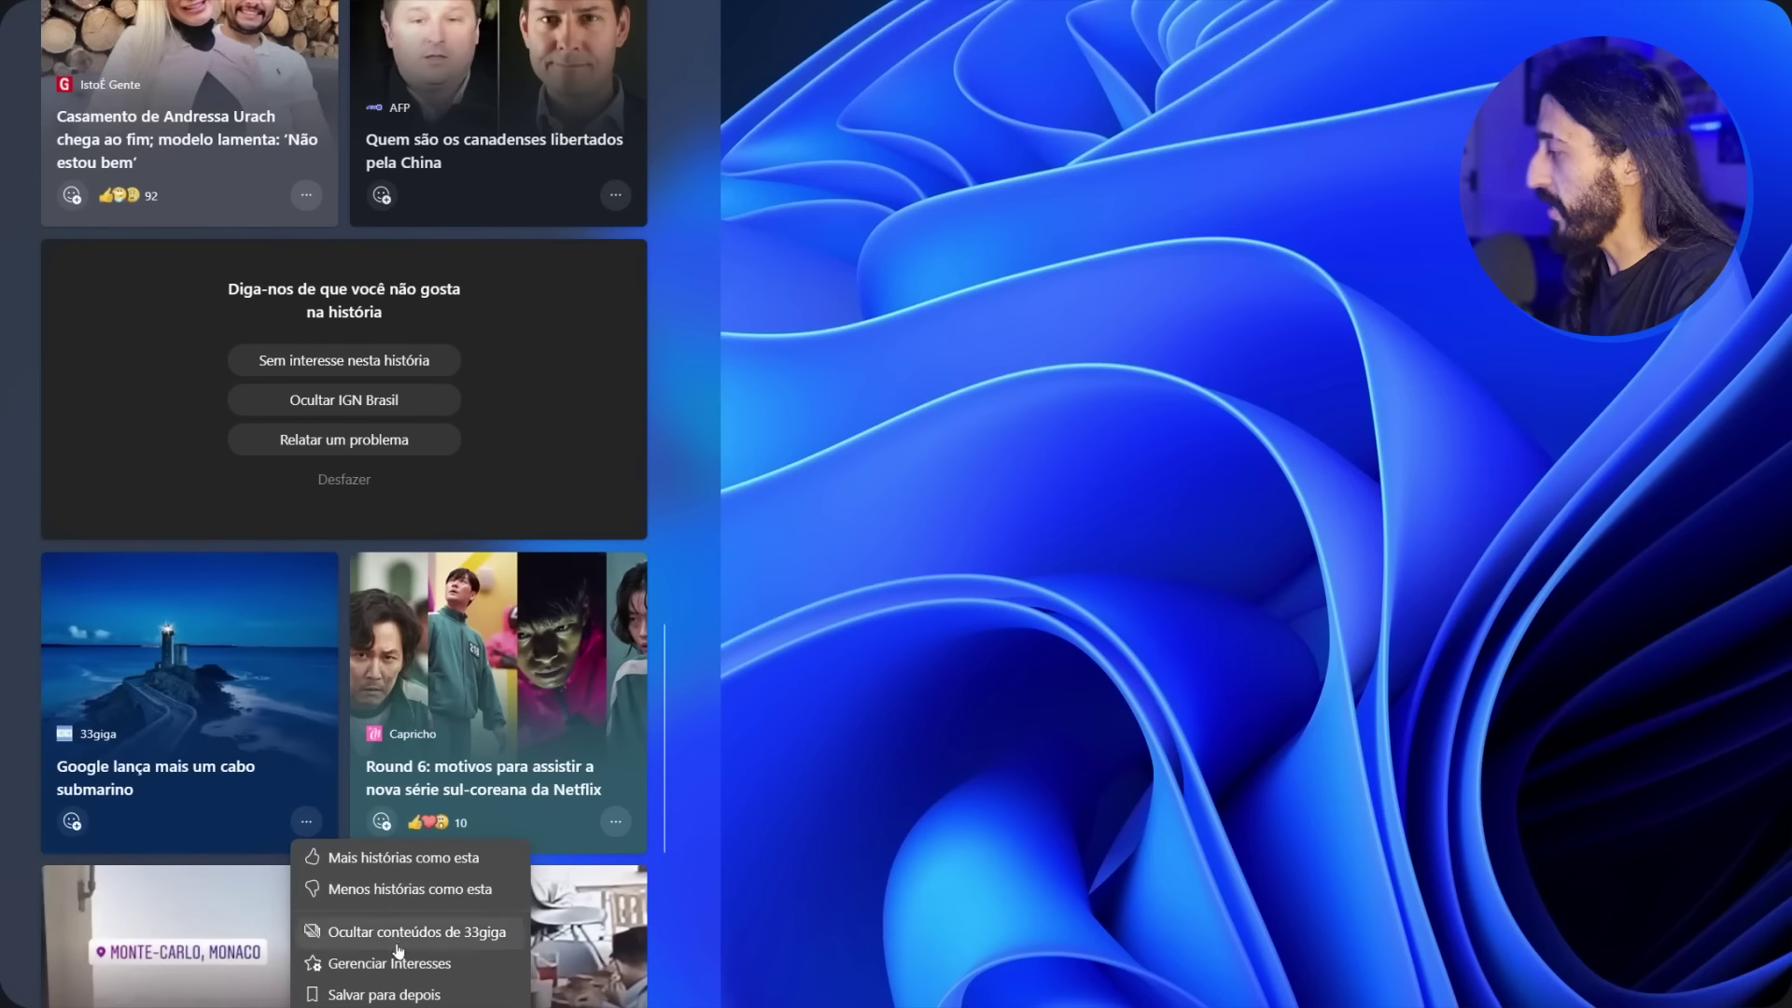
pyautogui.click(414, 976)
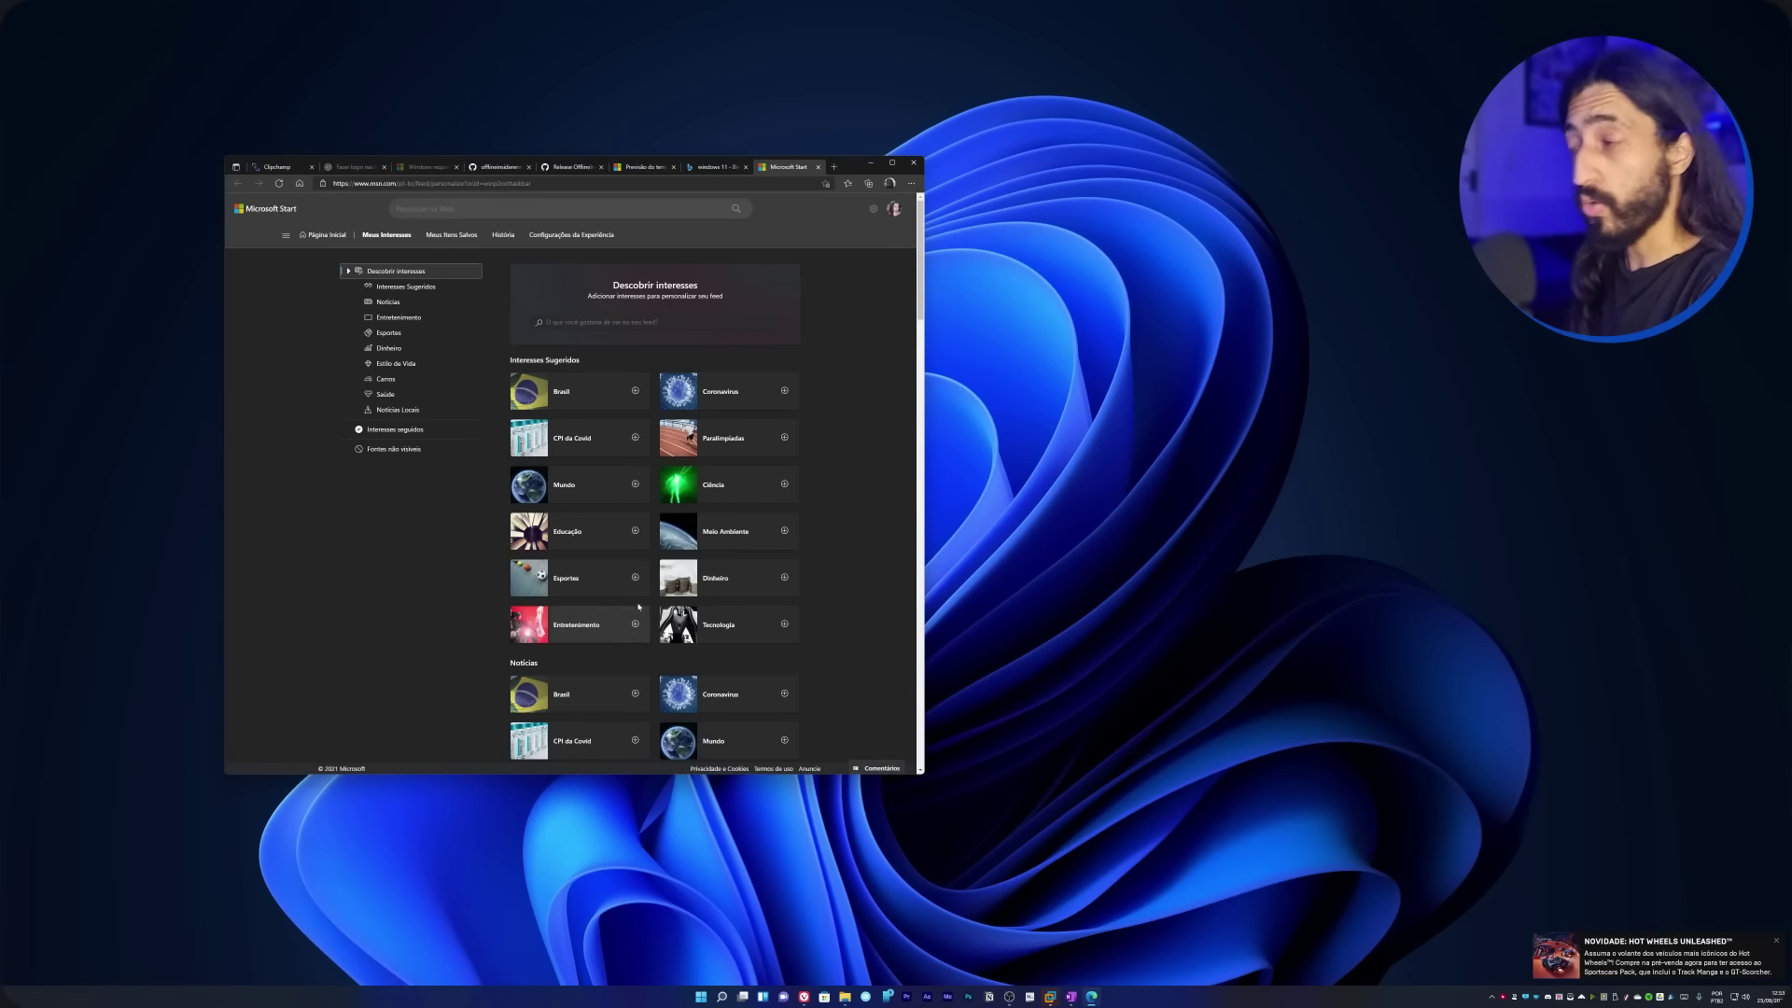
pyautogui.scroll(-20, 638, 606)
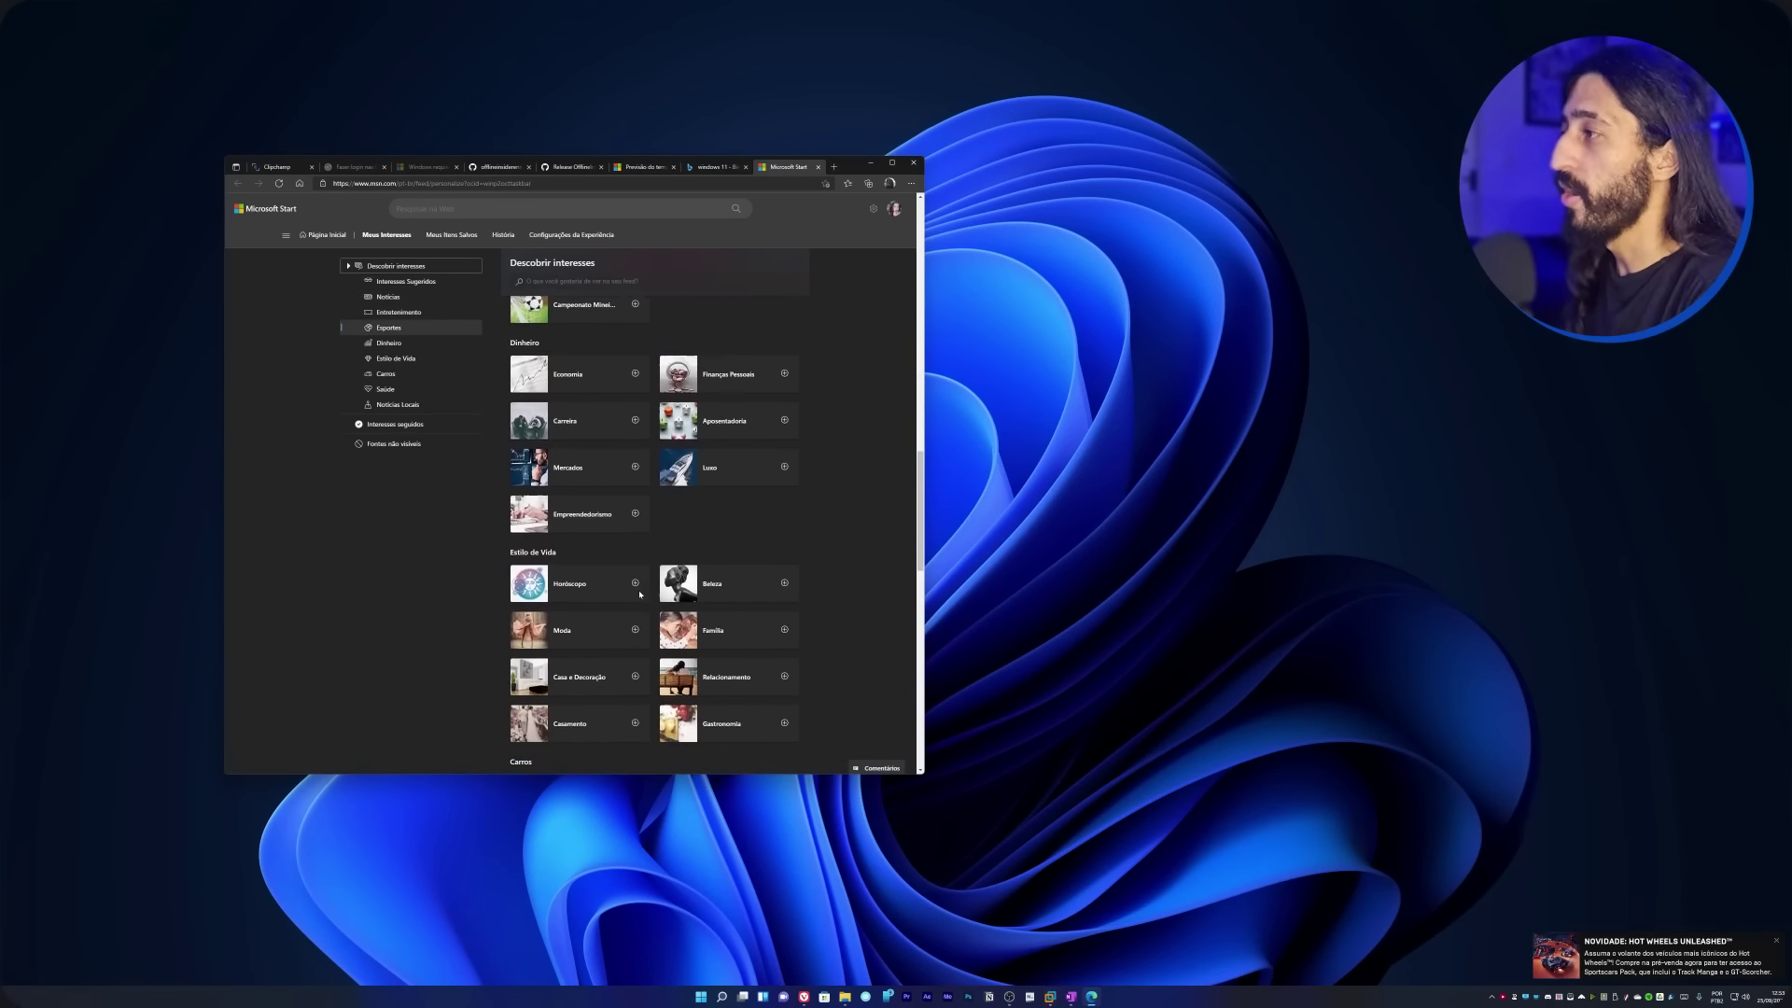
pyautogui.scroll(-10, 640, 593)
pyautogui.scroll(15, 640, 596)
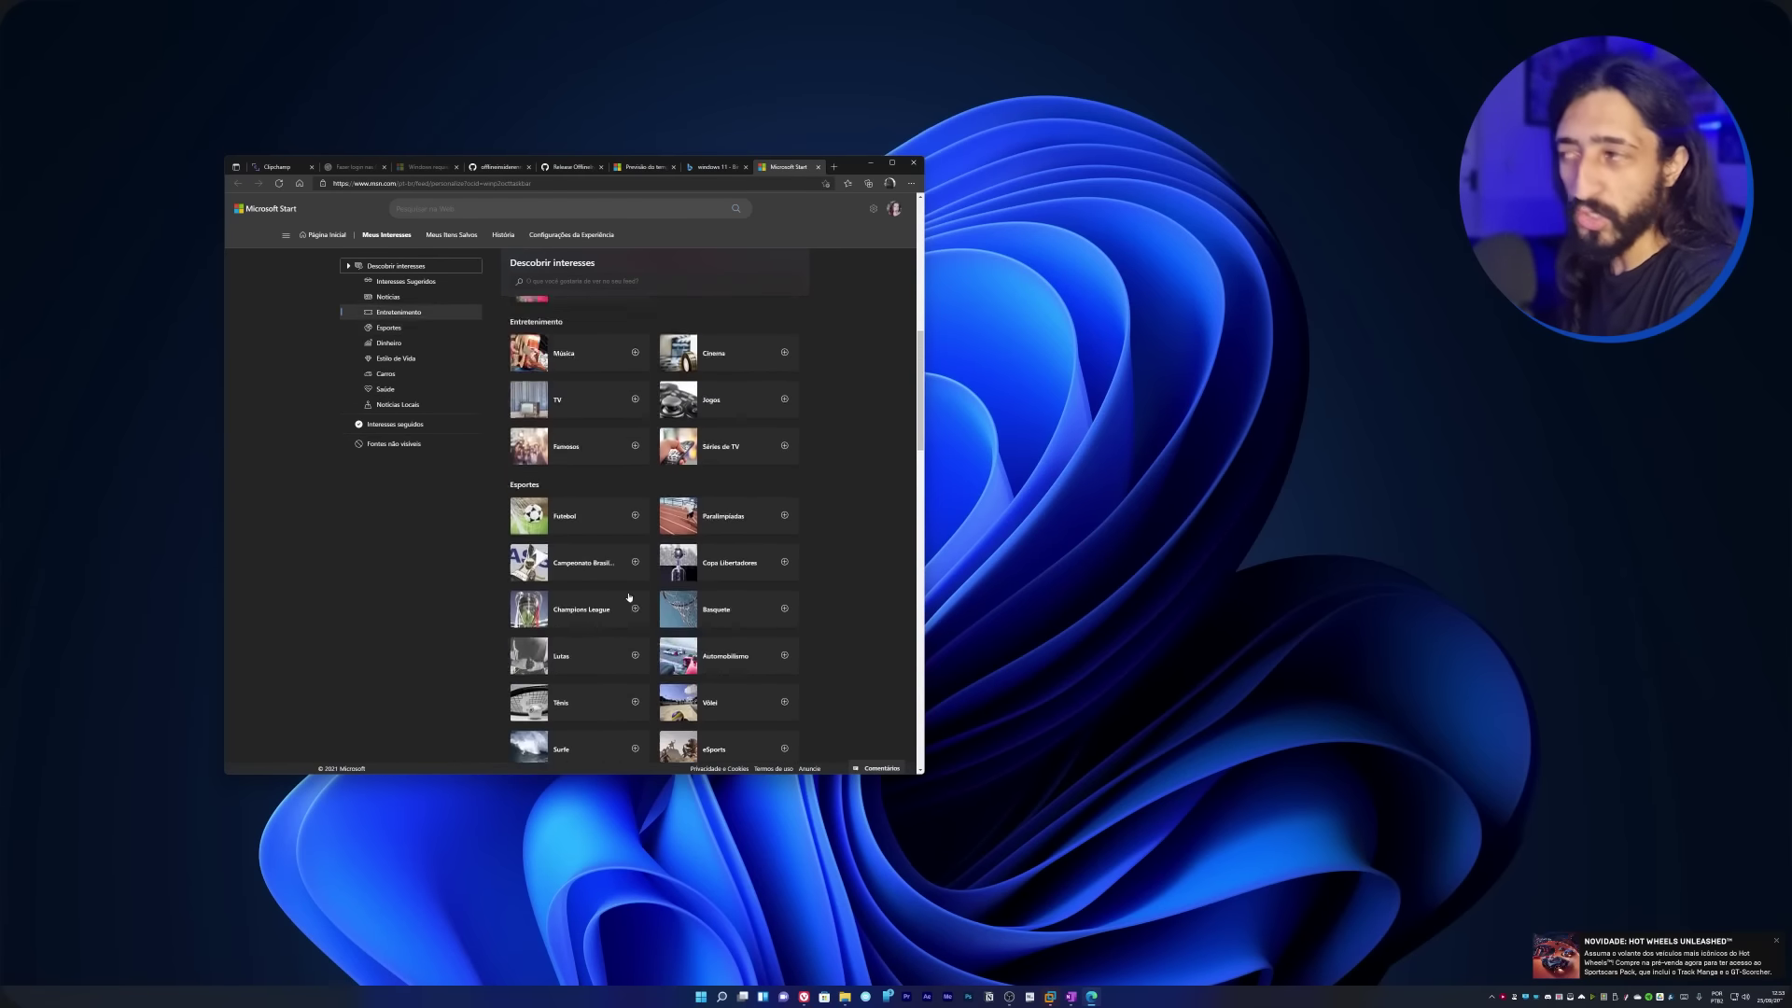
pyautogui.scroll(15, 628, 597)
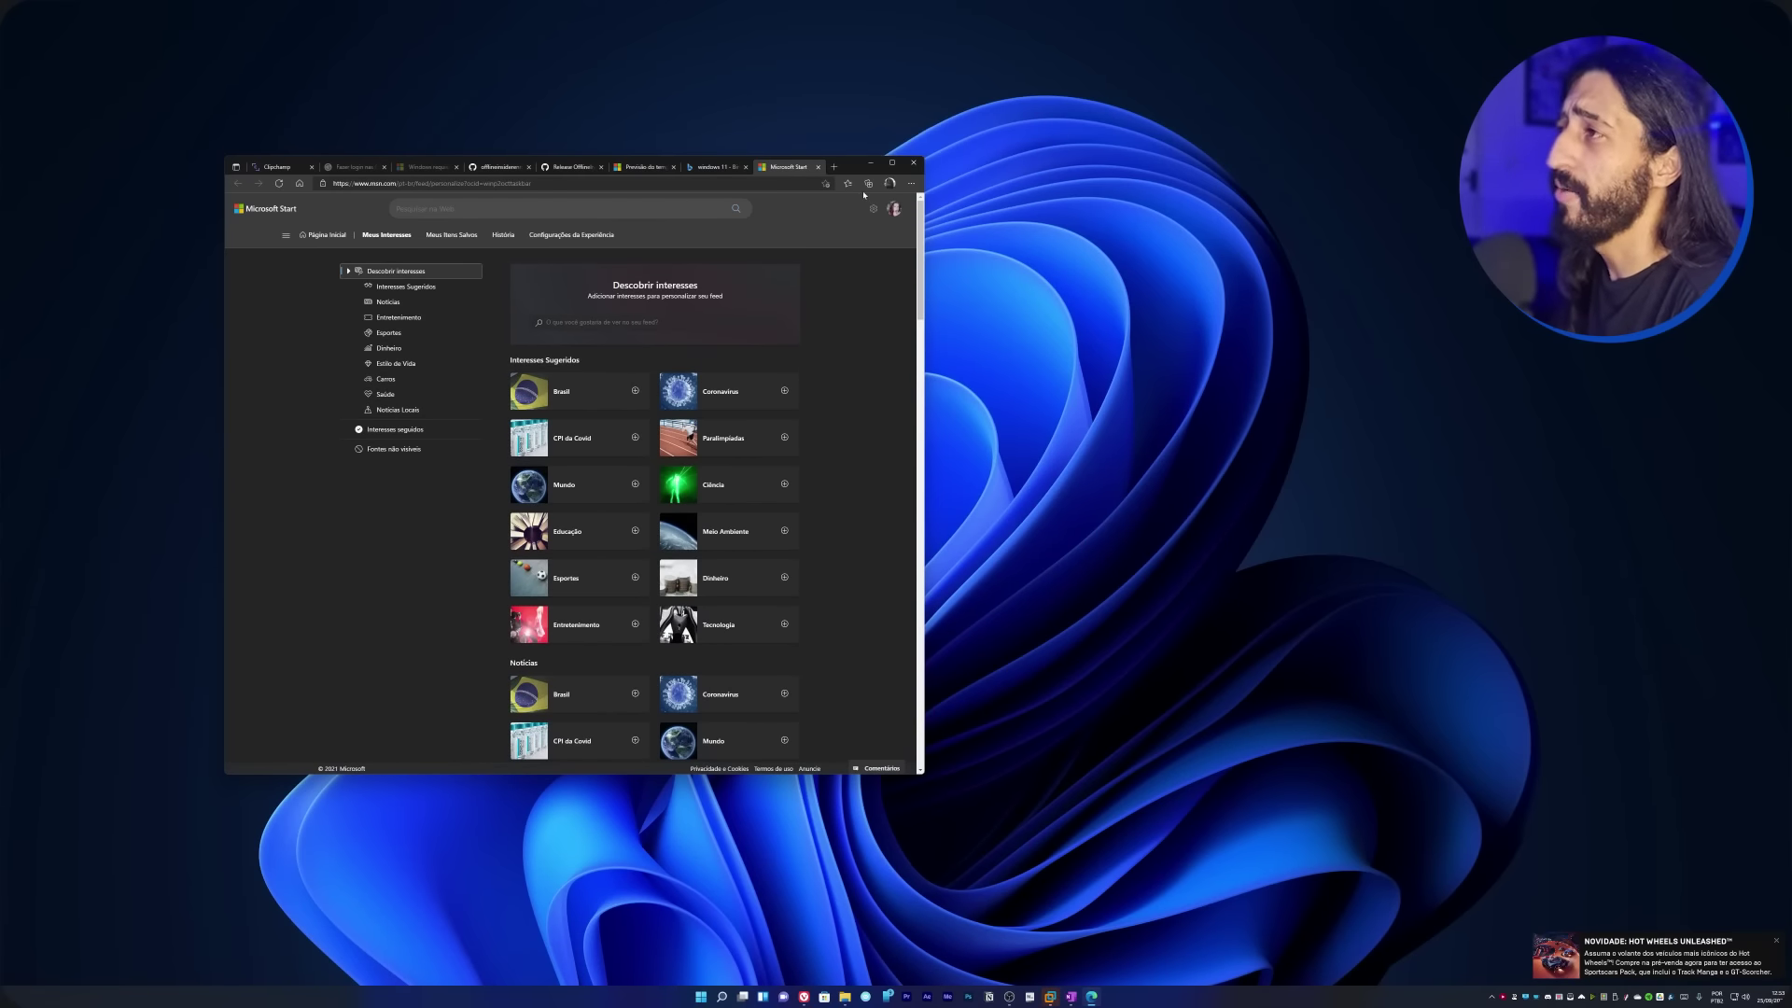
pyautogui.click(870, 164)
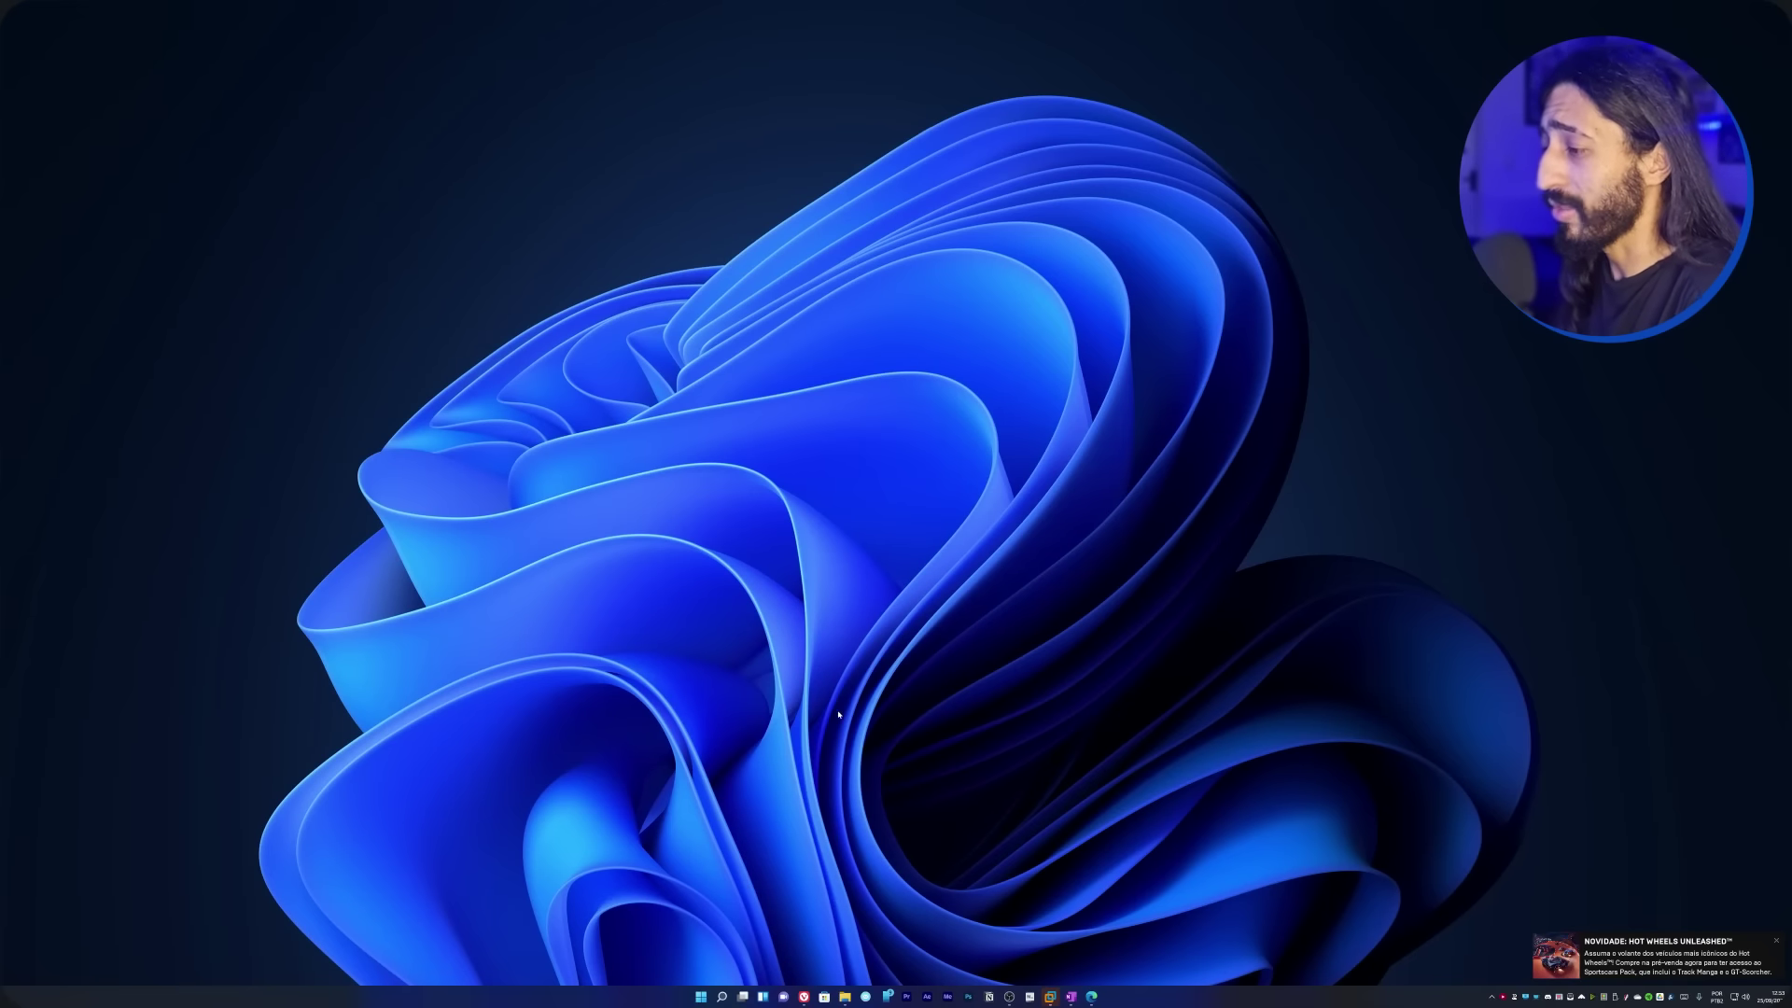
# - Open Chat from the taskbar and bring up the recent conversation with Usuário desconhecido
pyautogui.moveTo(803, 996)
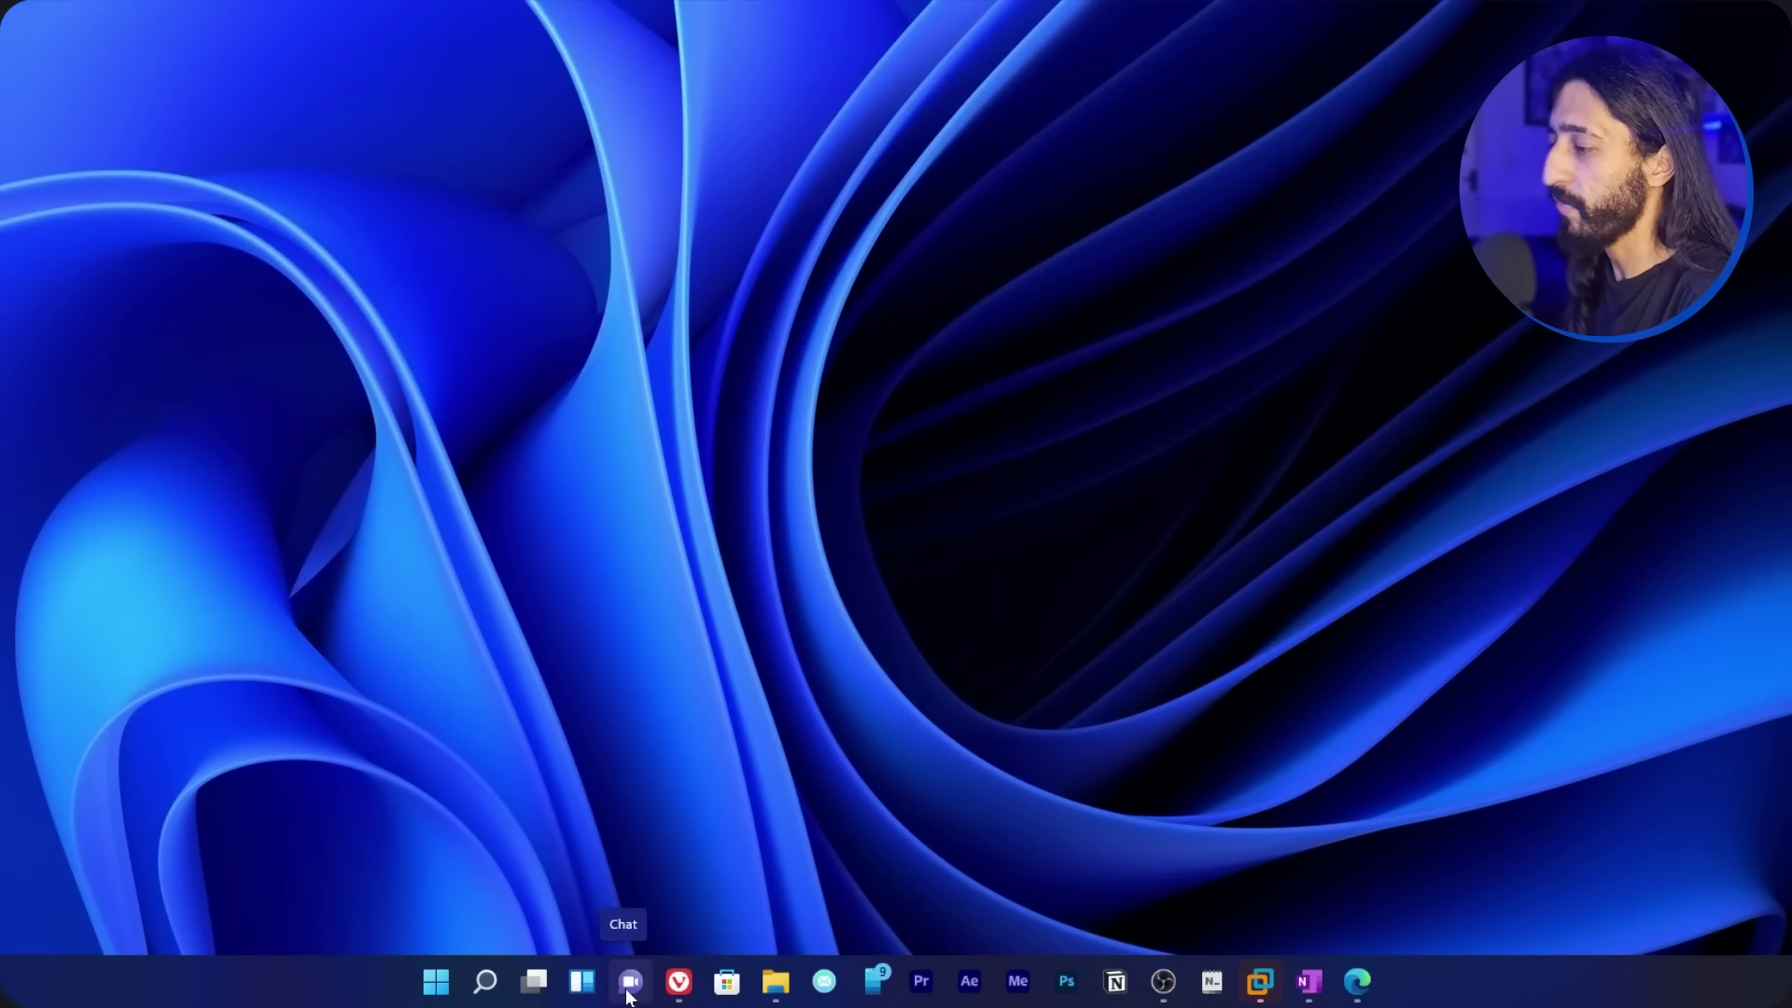
pyautogui.click(630, 982)
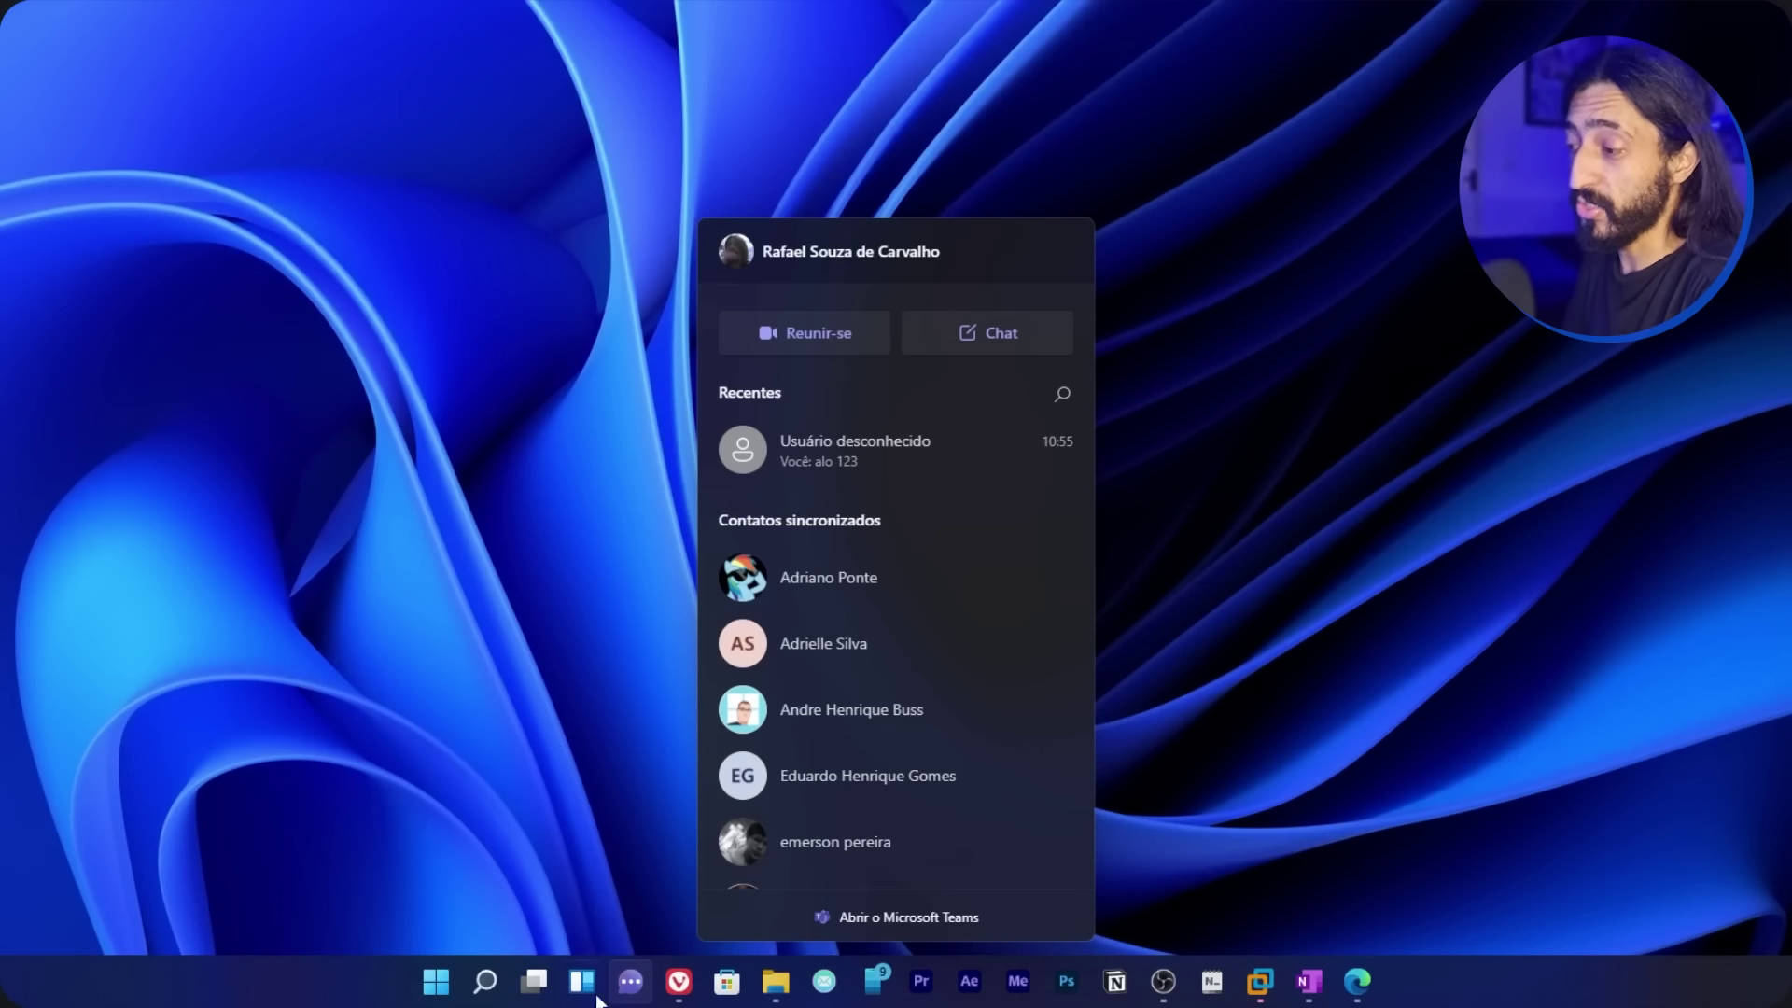
pyautogui.click(631, 991)
pyautogui.click(631, 991)
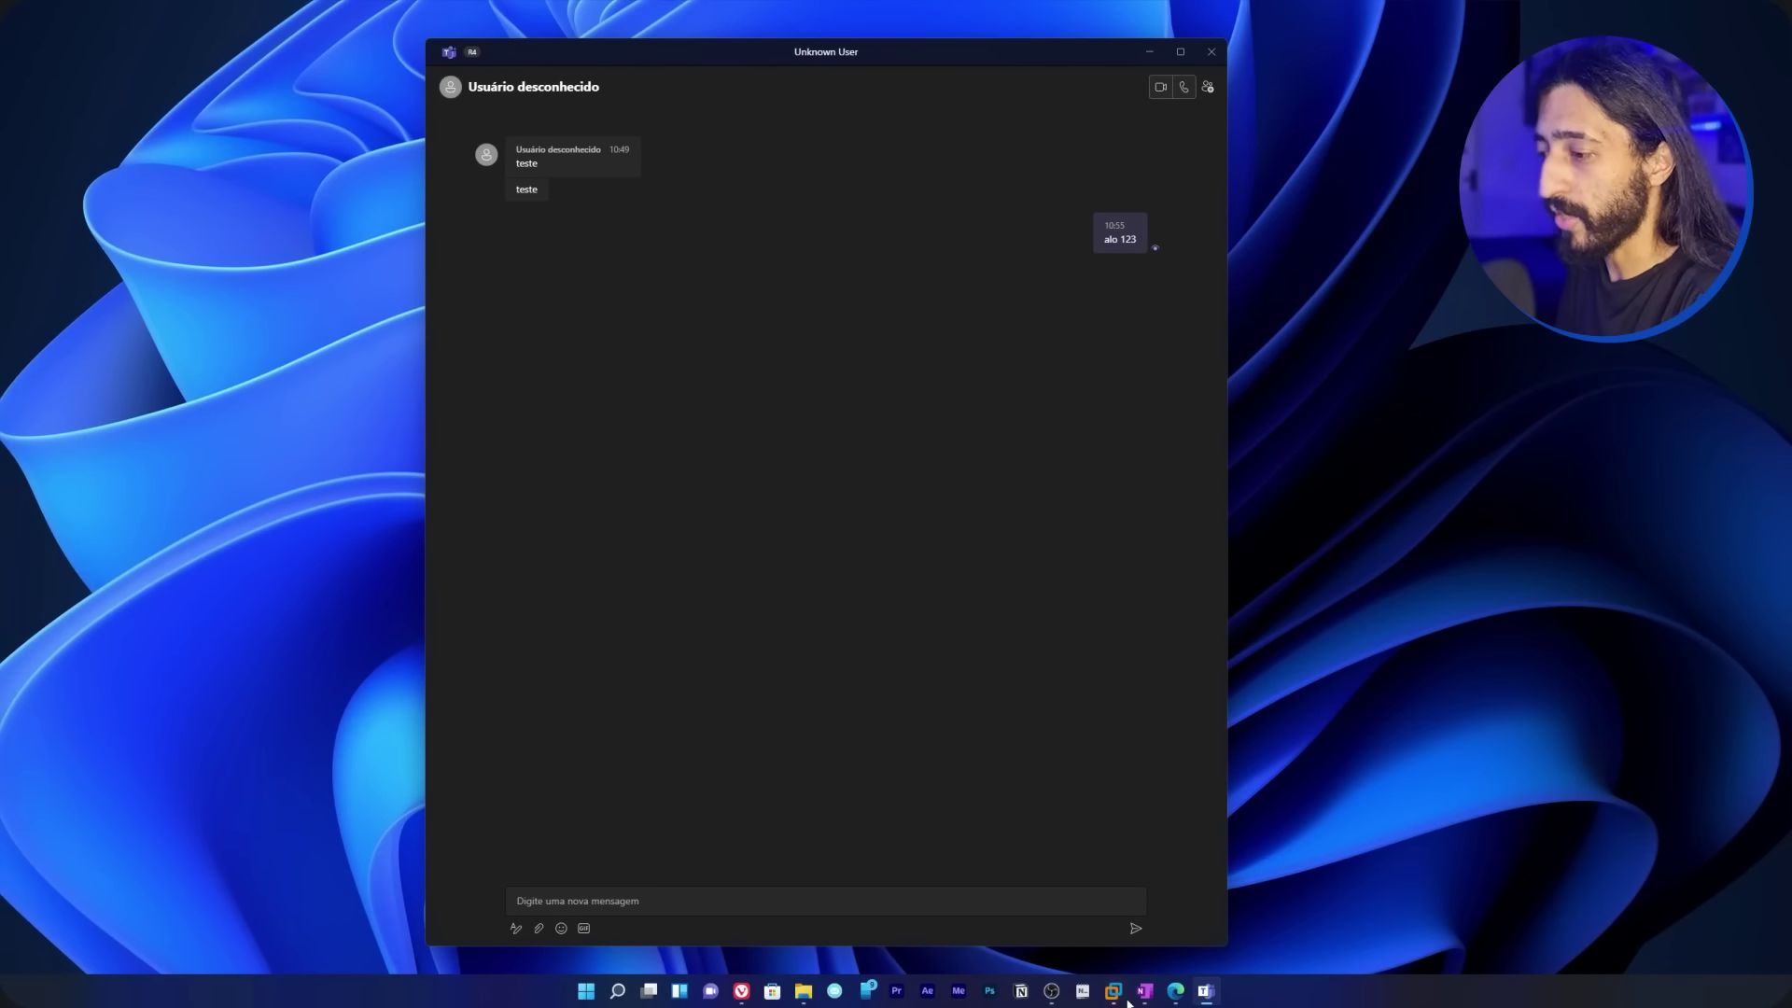
# - Switch to VMware Workstation and resume the Windows 11 Beta virtual machine
pyautogui.moveTo(1113, 991)
pyautogui.click(1208, 912)
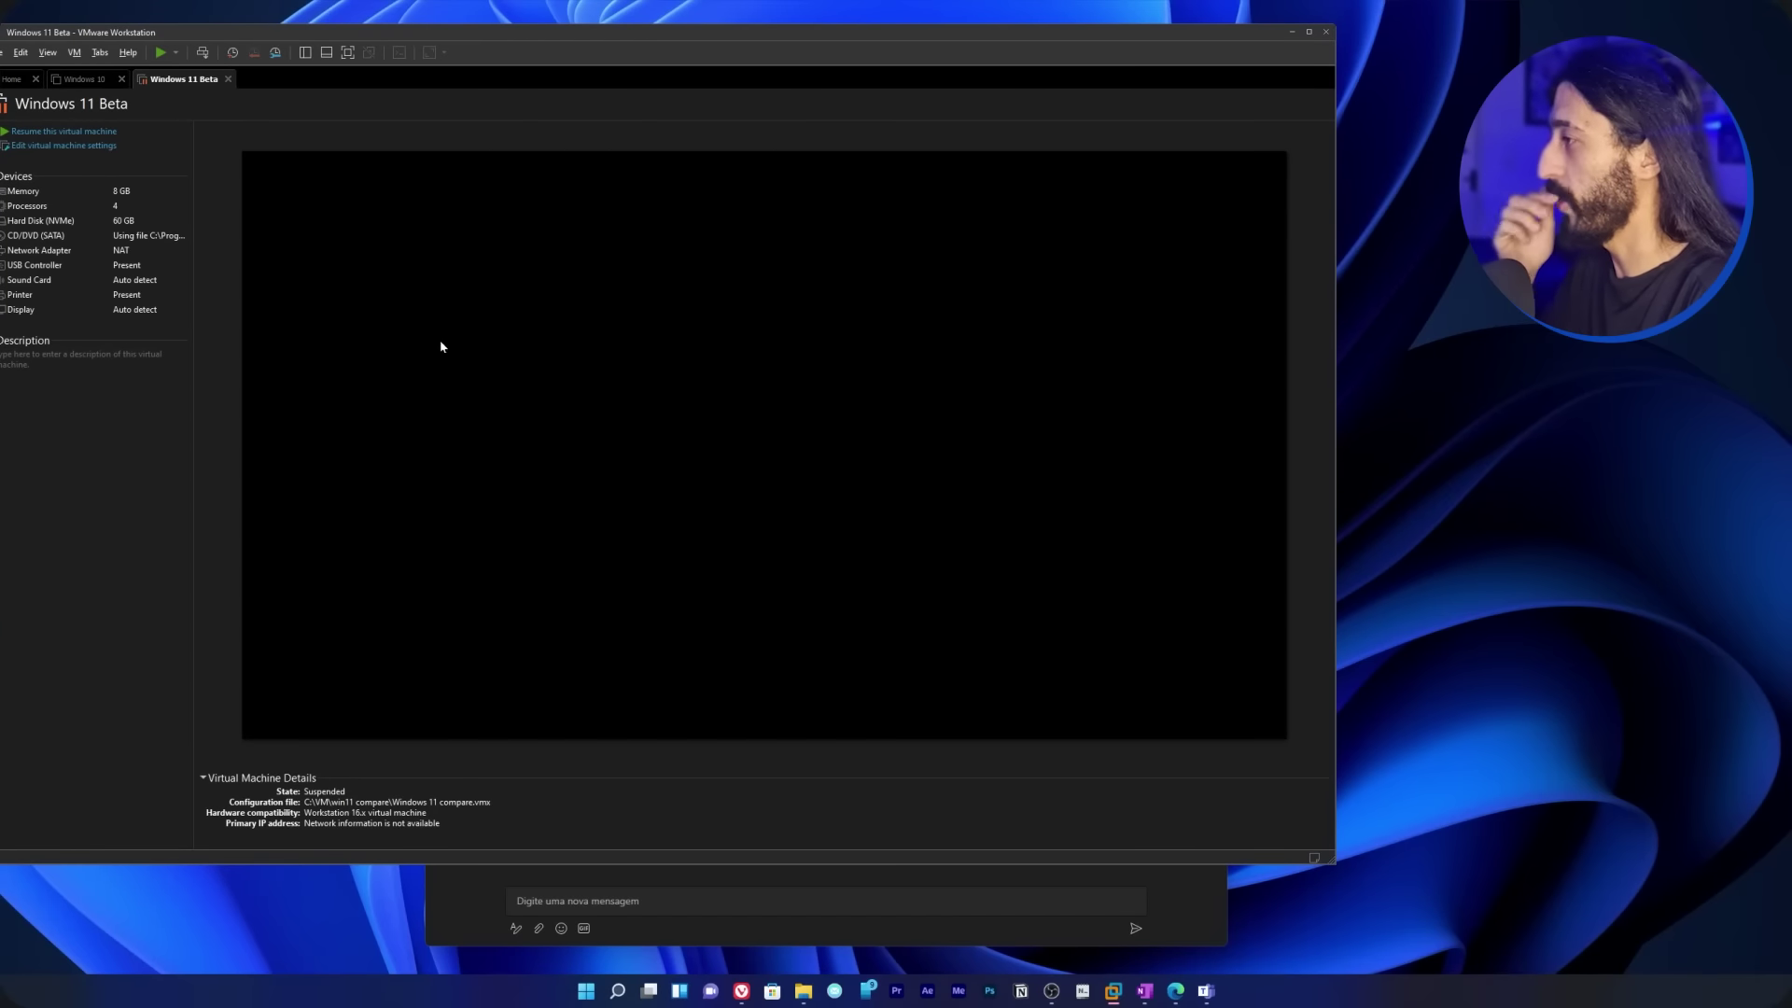
pyautogui.click(66, 136)
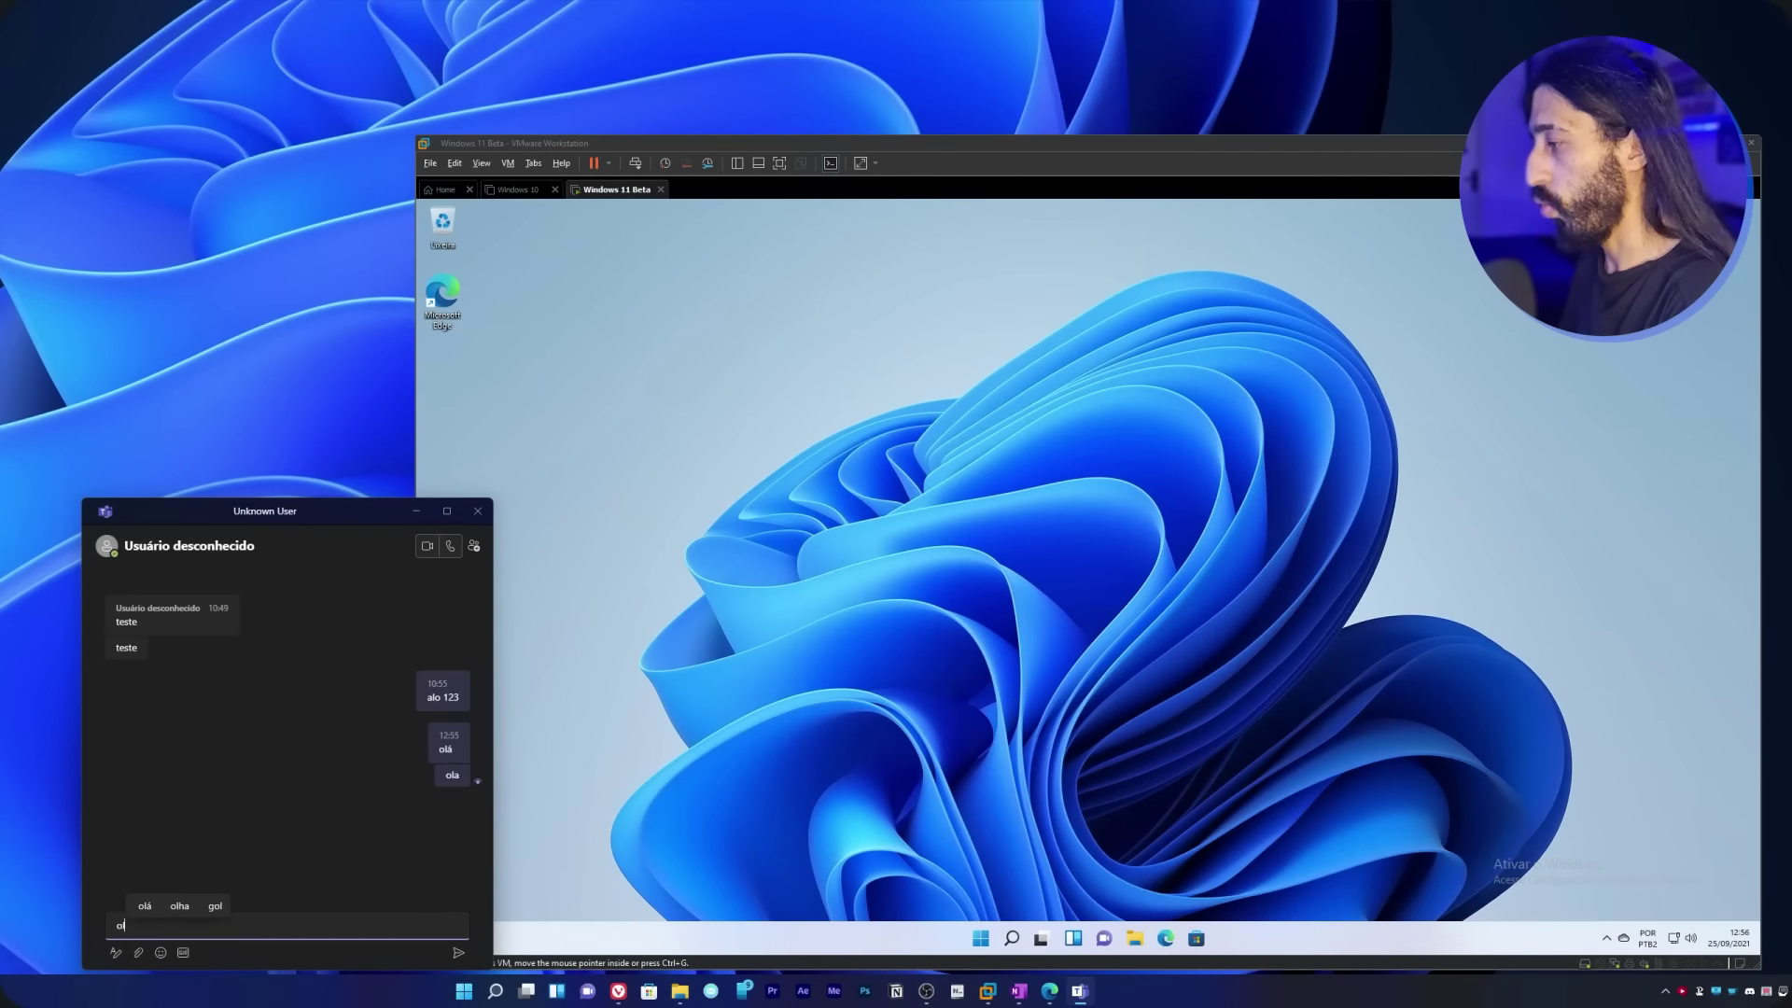
# - Send "olá" from the host's Teams chat and open the received conversation through Chat in the virtual machine
pyautogui.write('olá')
pyautogui.press('Return')
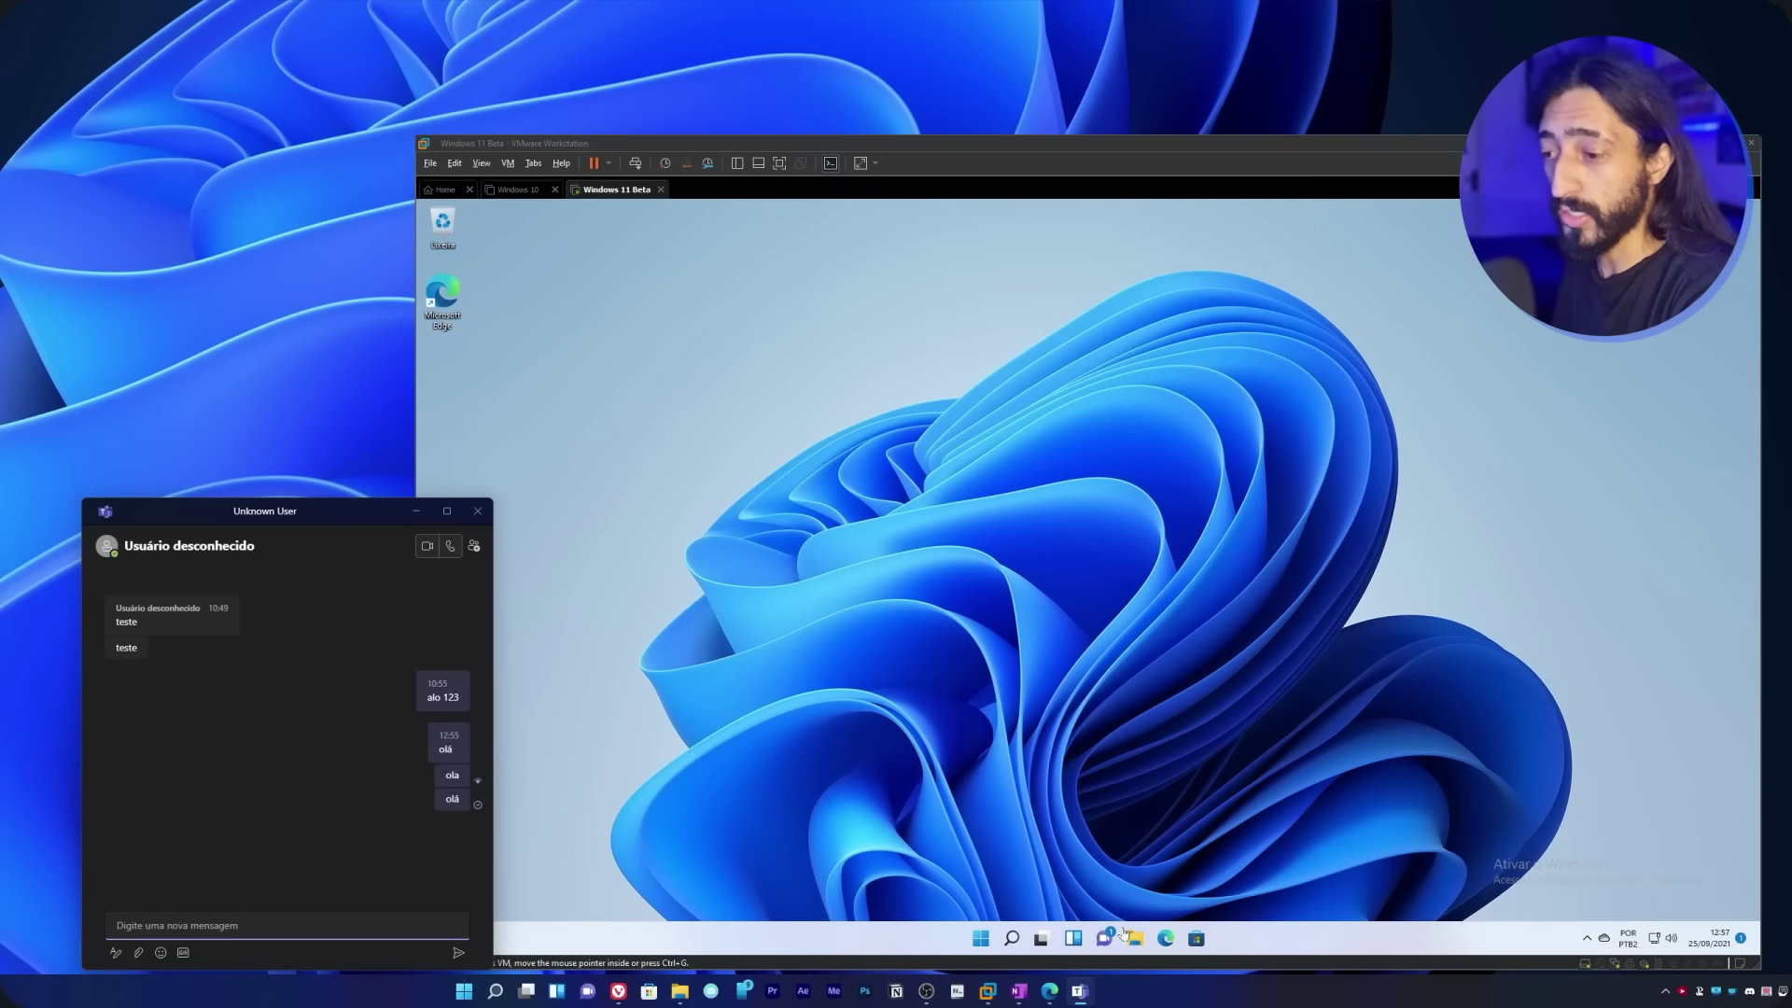
pyautogui.click(1105, 936)
pyautogui.click(1104, 937)
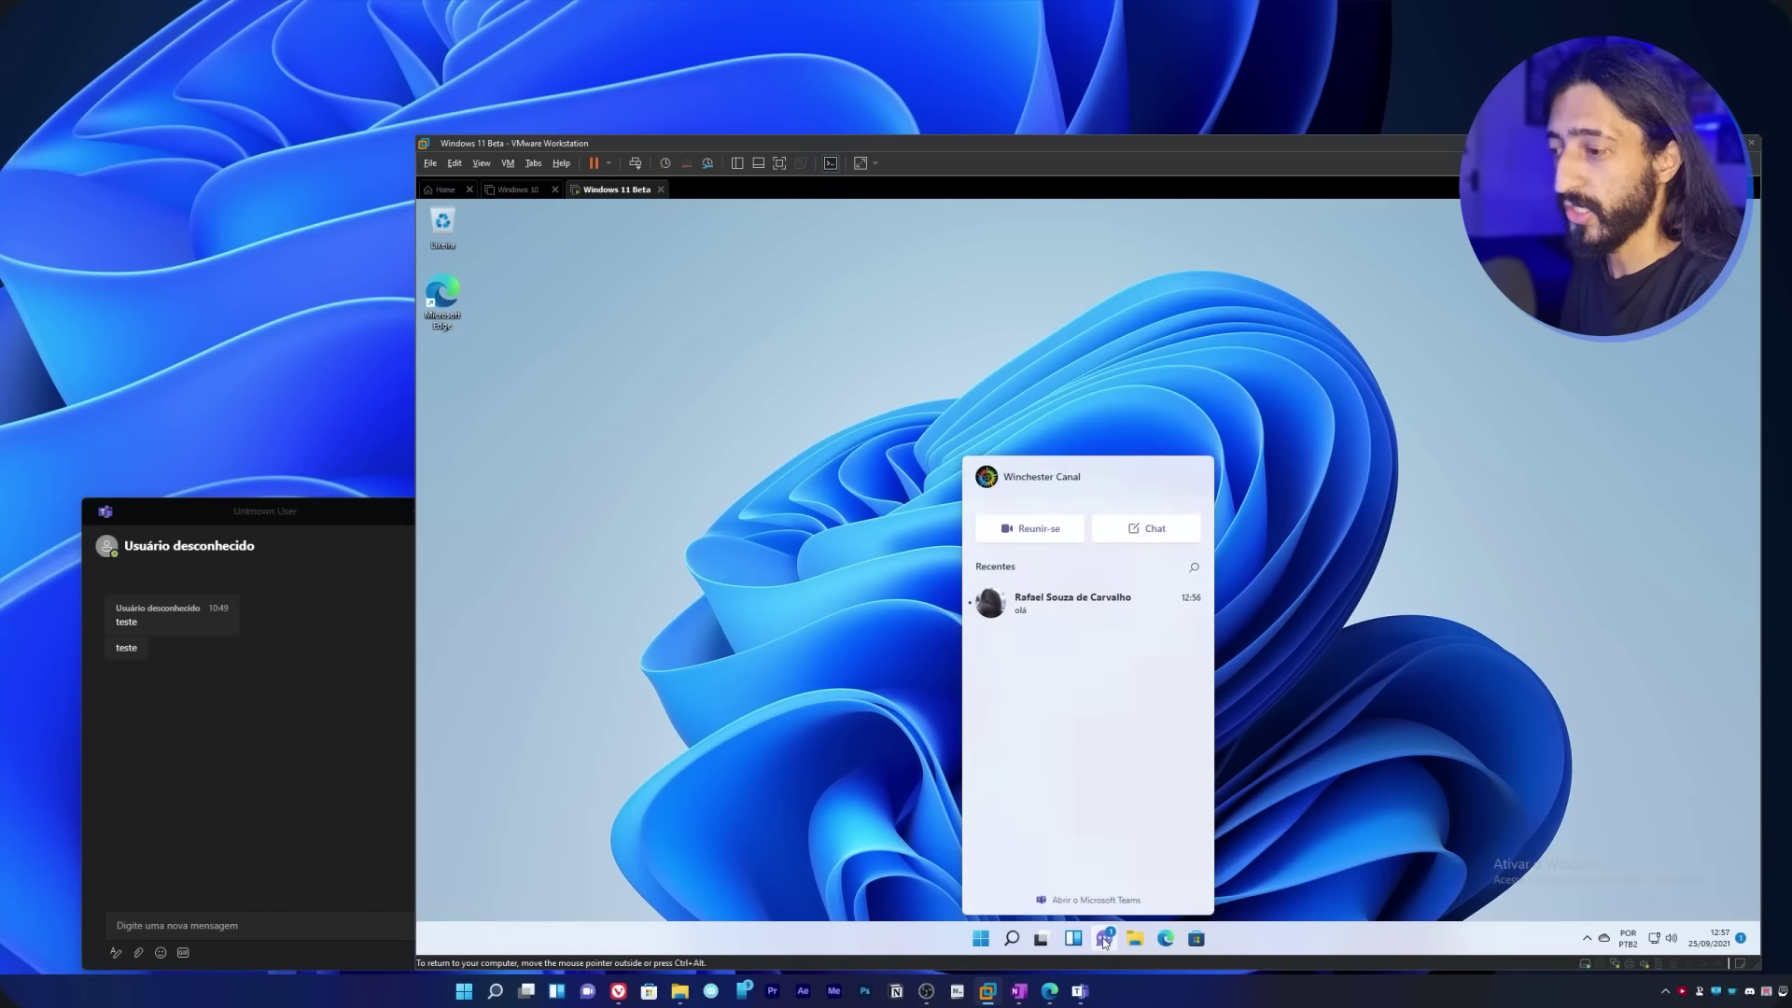
pyautogui.click(1094, 612)
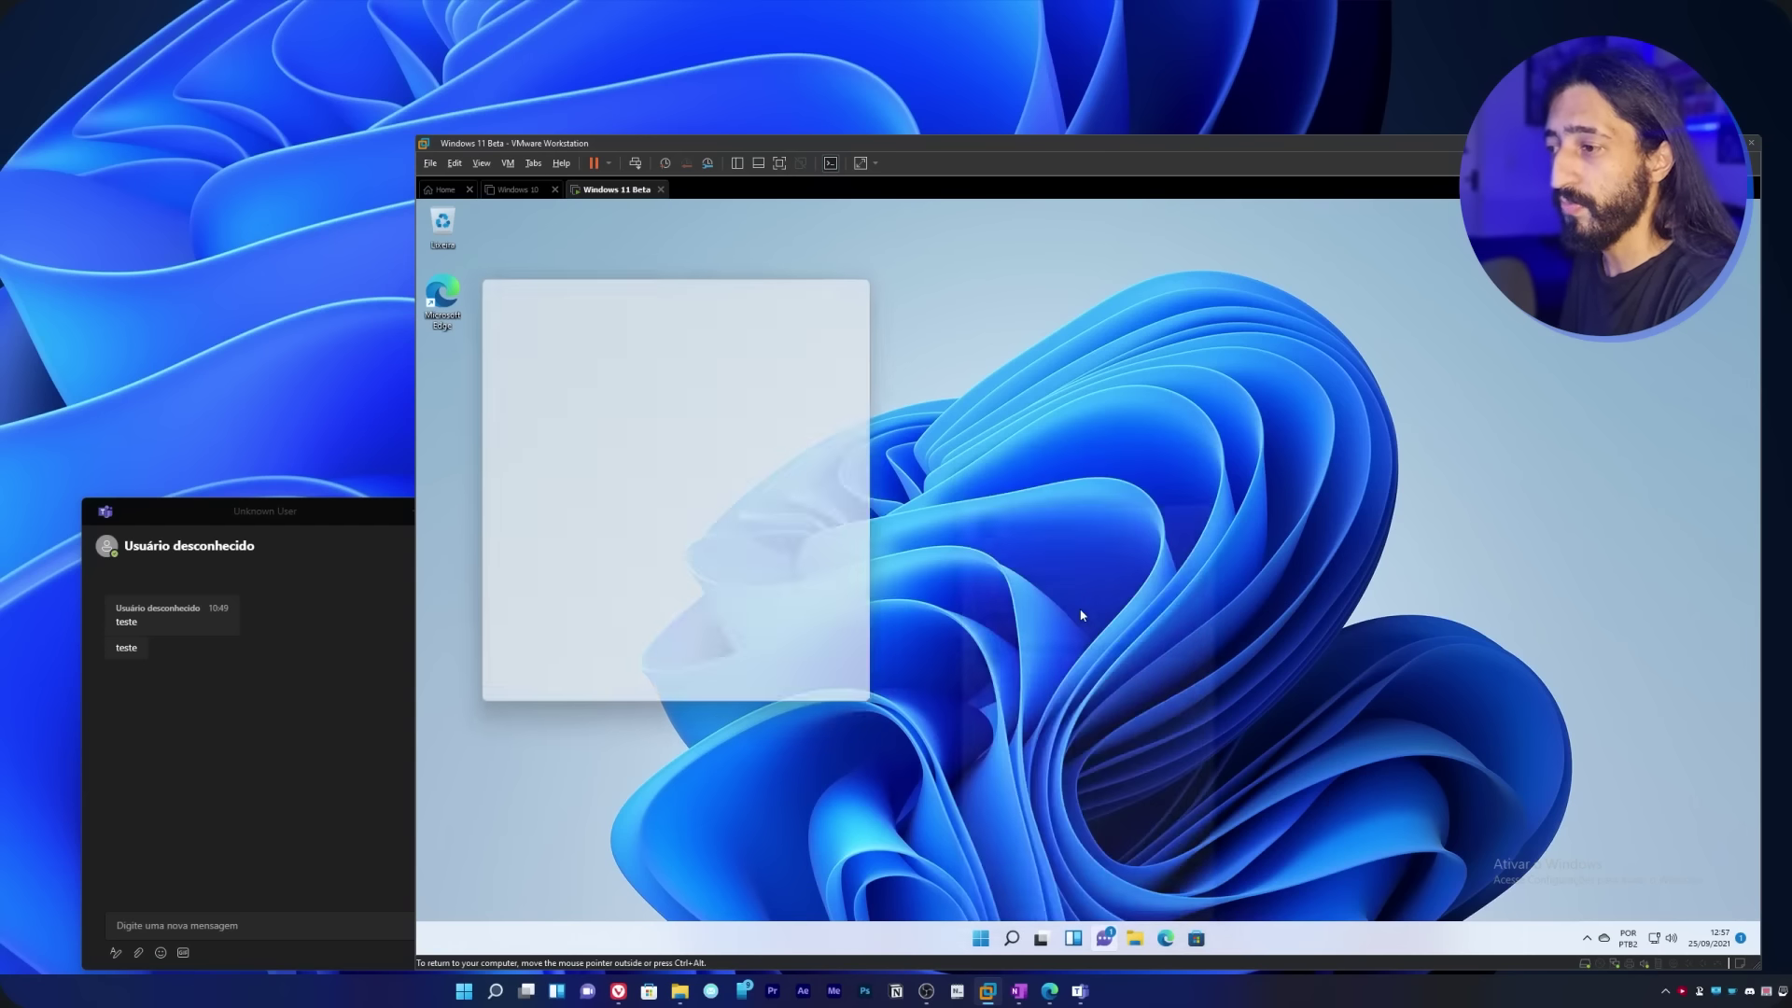
# - Move the virtual machine's chat window toward the middle of its desktop and reply "ola 123"
pyautogui.moveTo(684, 293); pyautogui.dragTo(1022, 386)
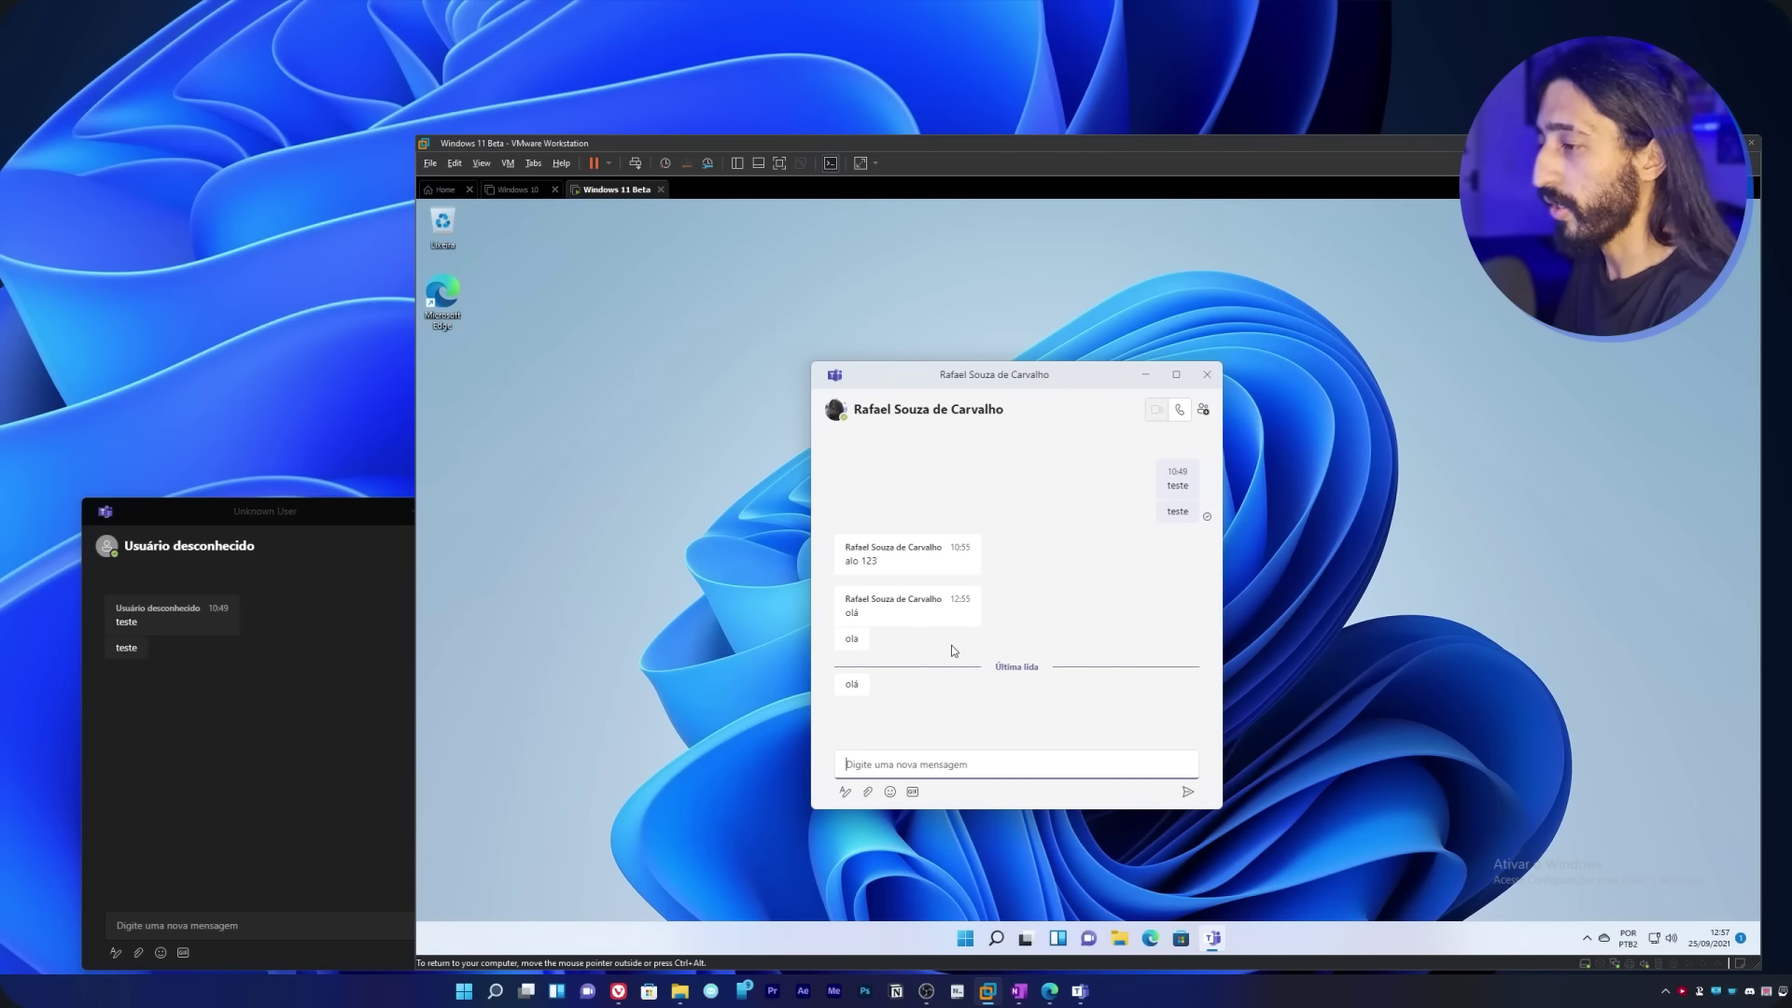
pyautogui.write('ola 123')
pyautogui.press('Return')
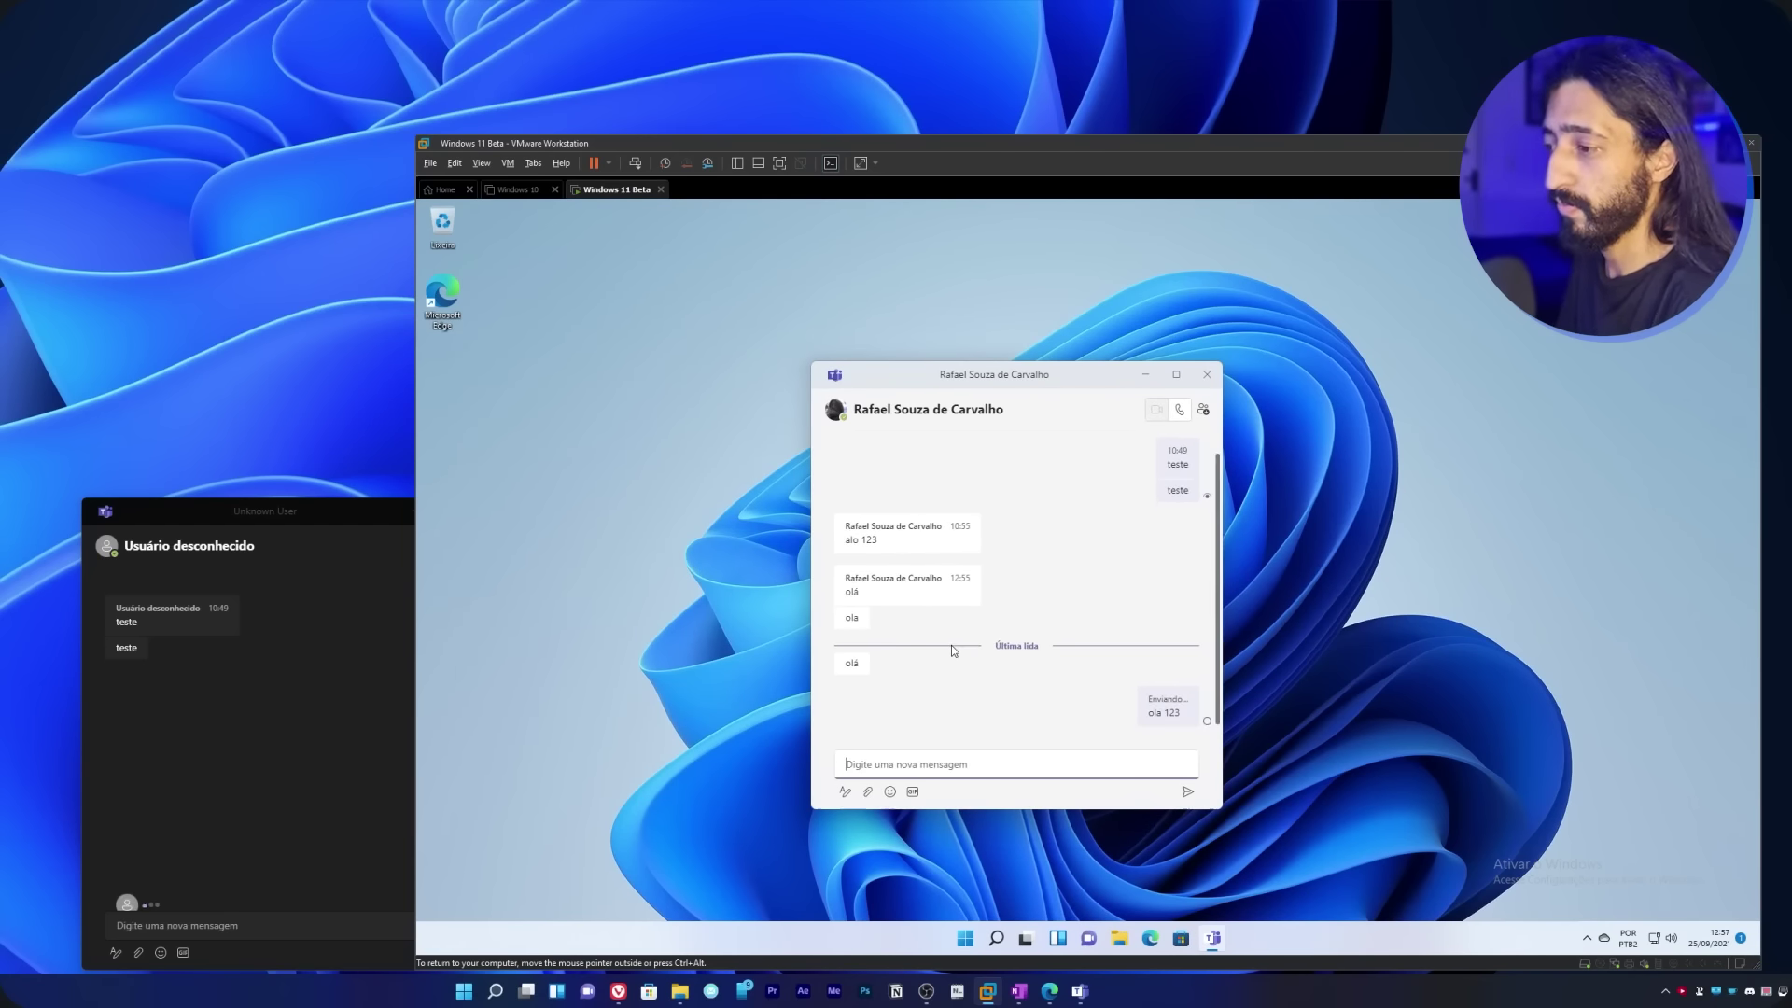
# - Return to the host's Teams chat and view its emoji picker, leaving the message empty
pyautogui.click(199, 725)
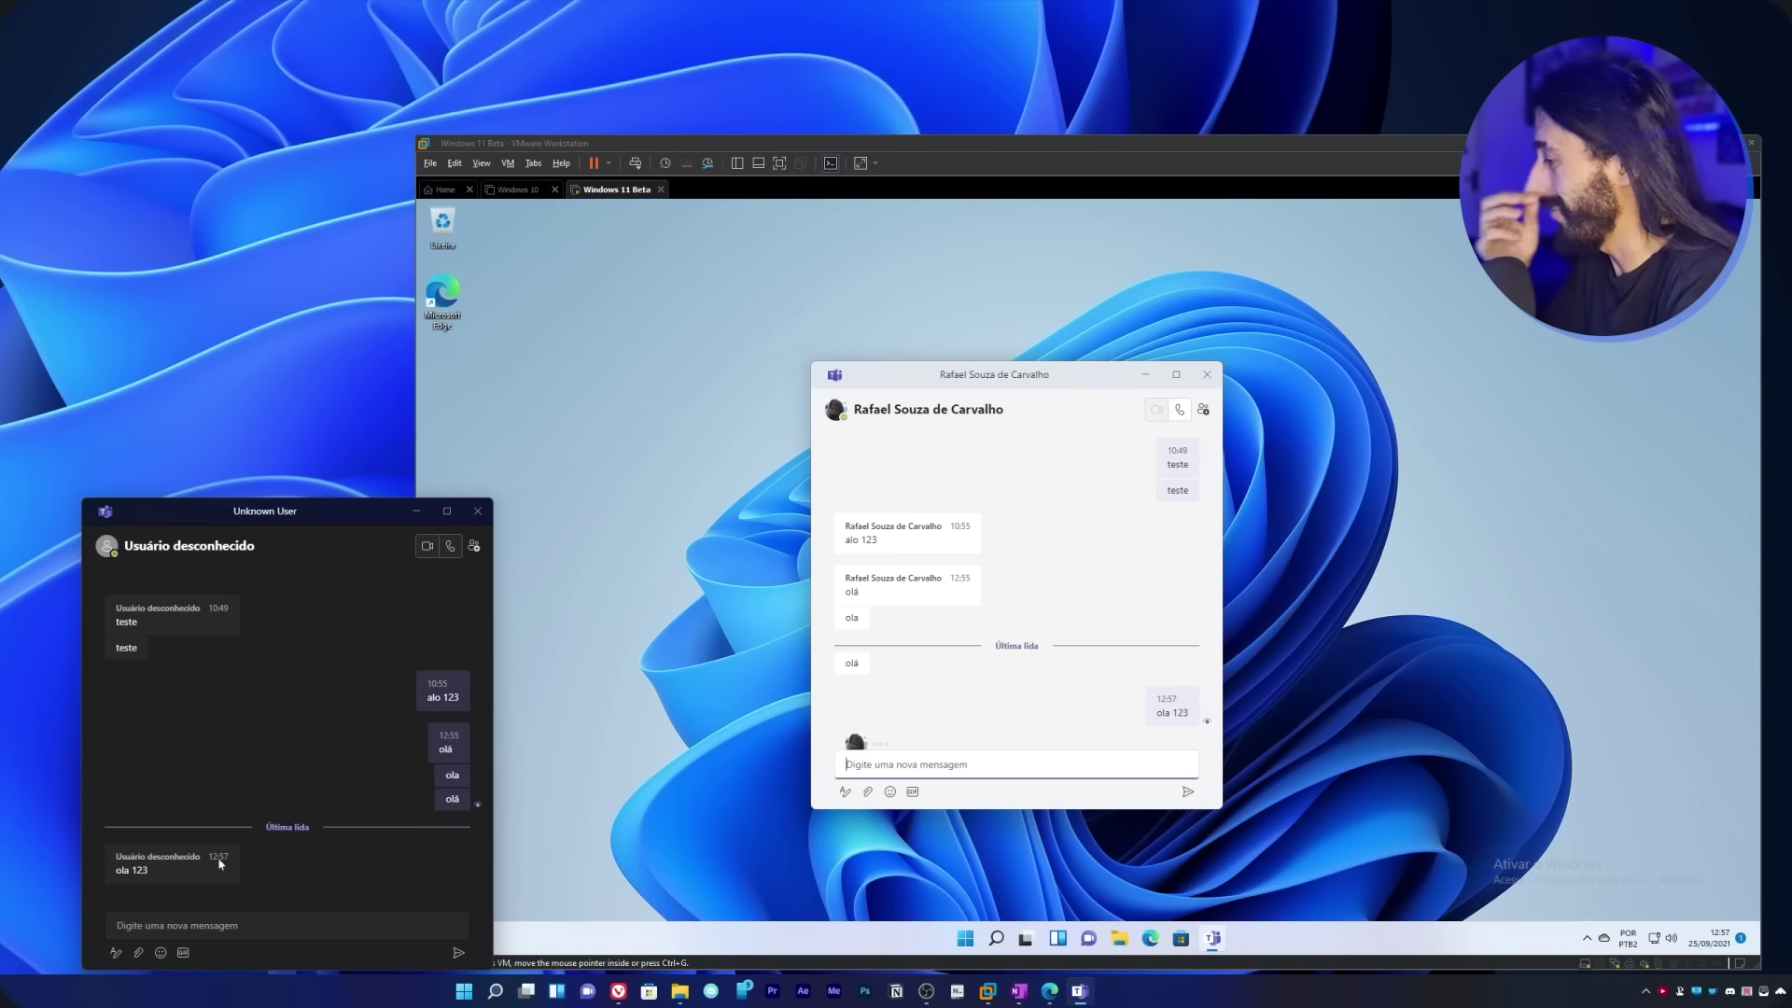
pyautogui.click(161, 952)
pyautogui.click(378, 909)
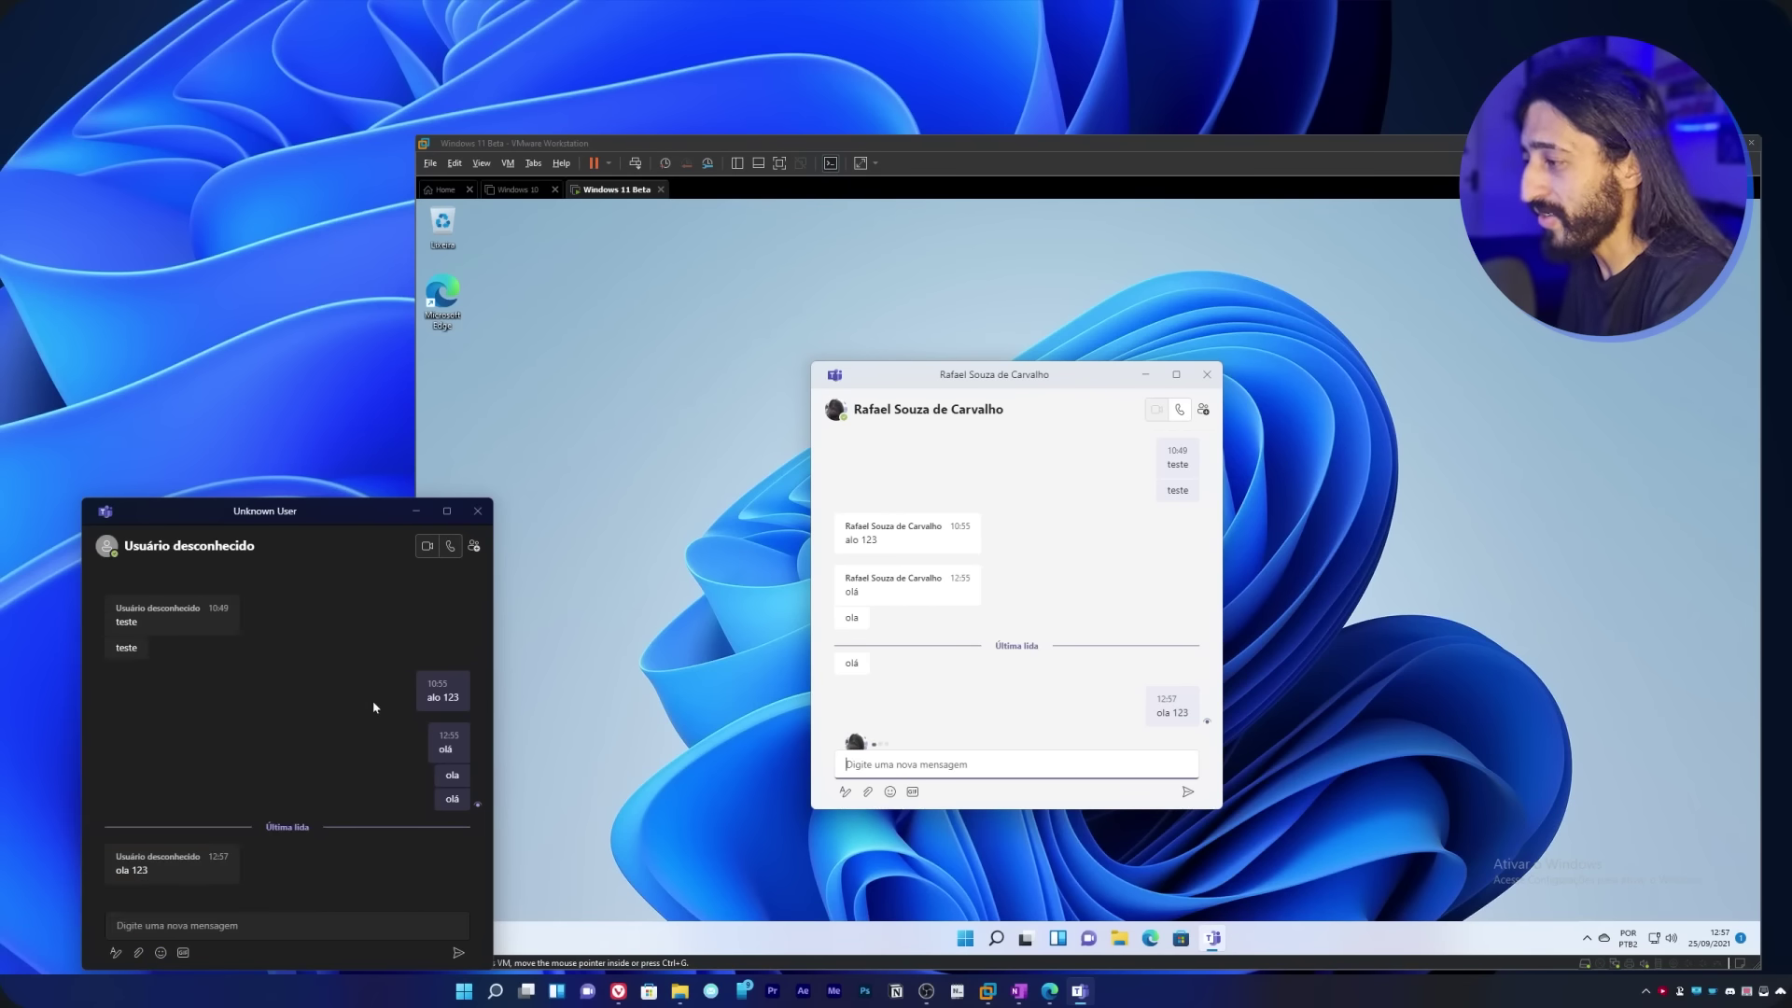
# - Connect a video call from the host's Teams chat to the virtual machine and mute the host's microphone
pyautogui.click(428, 557)
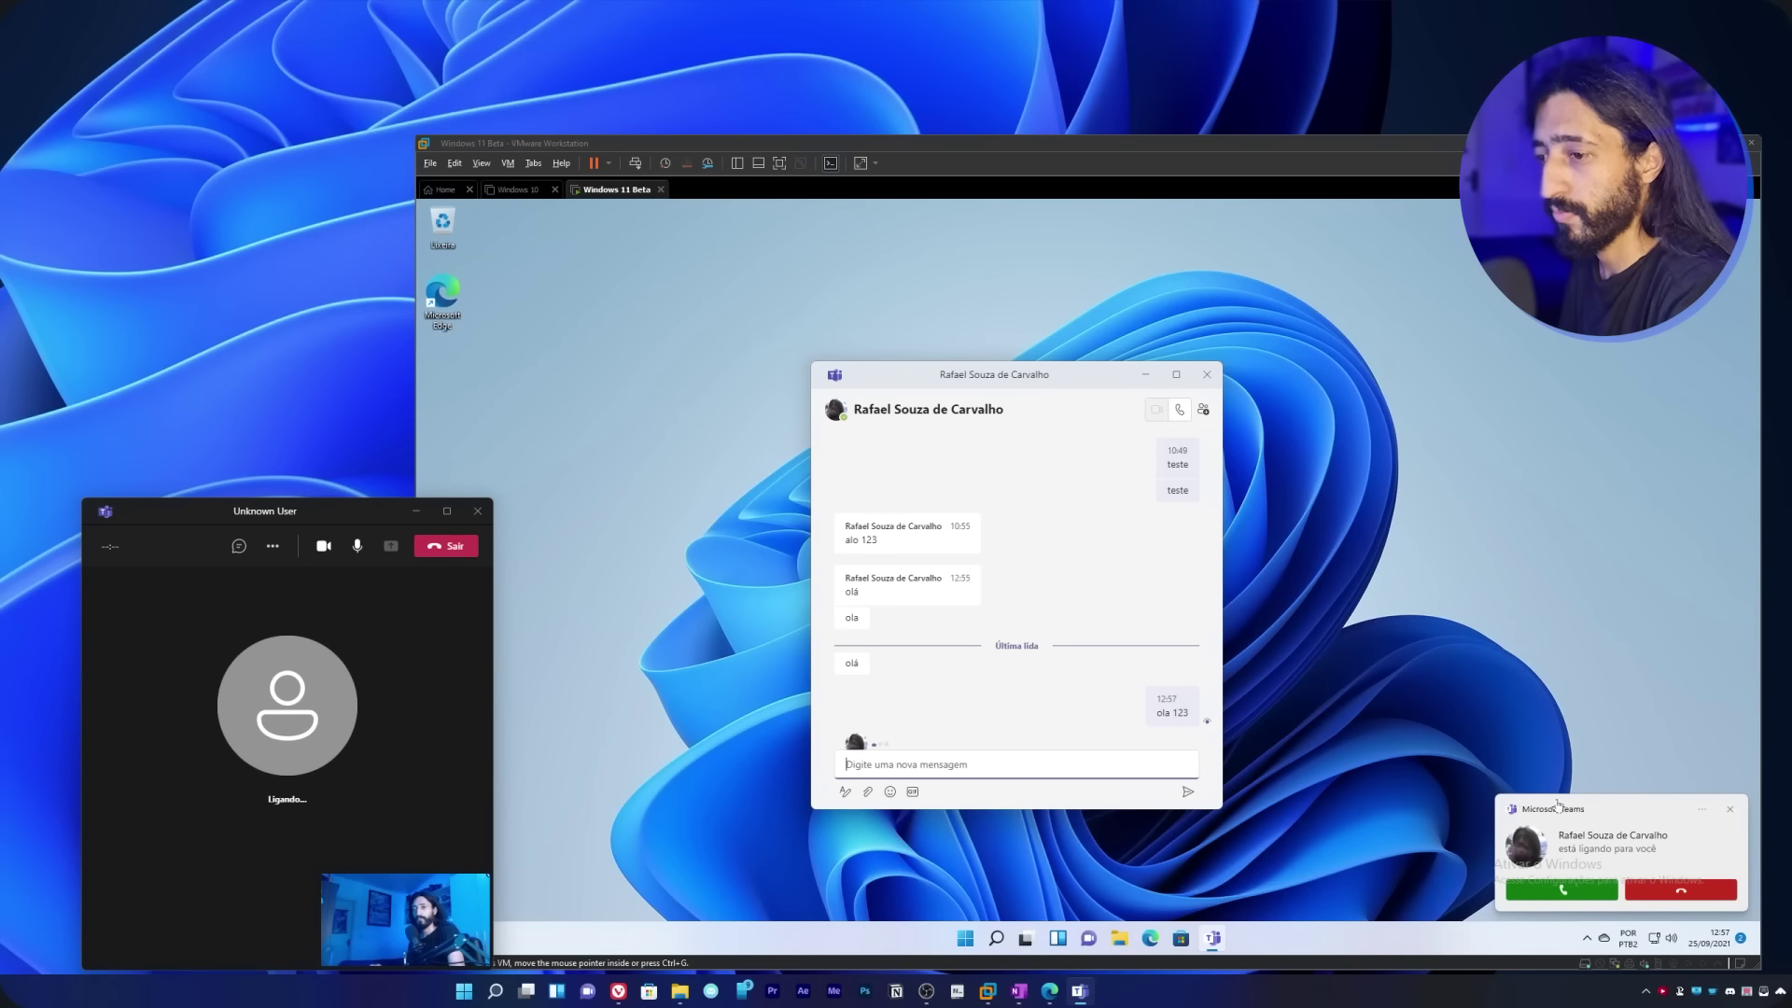
pyautogui.click(1587, 892)
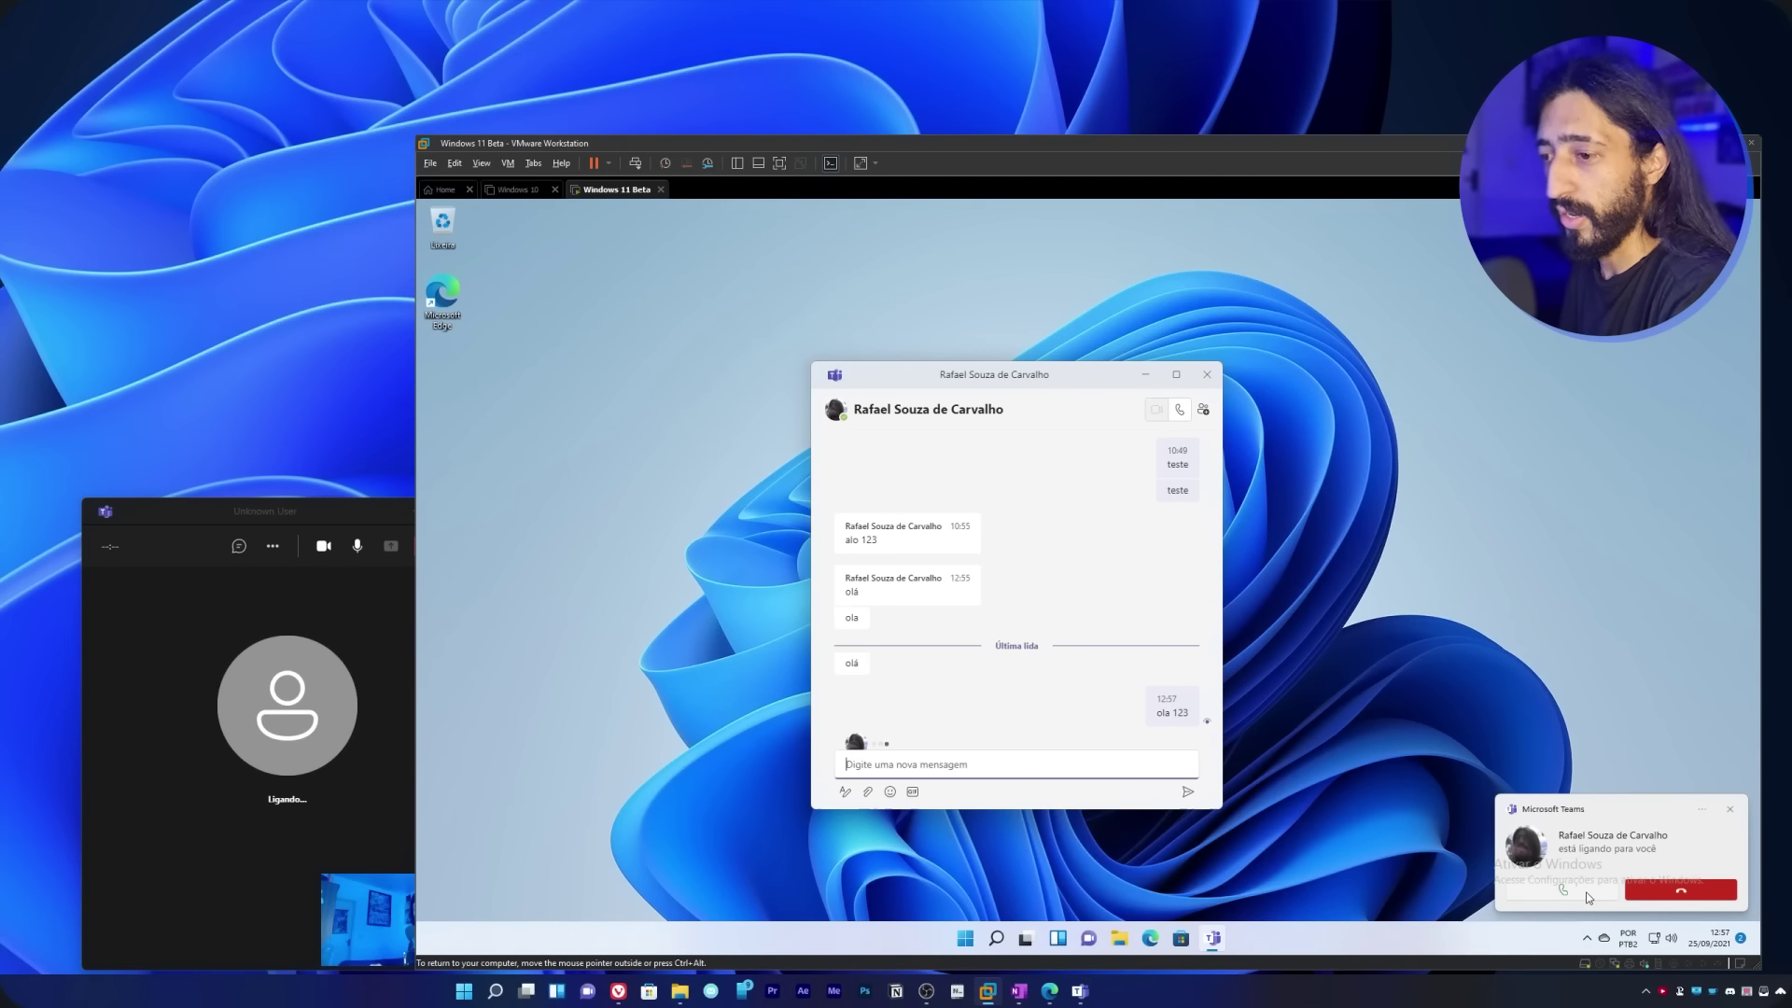
pyautogui.click(1585, 893)
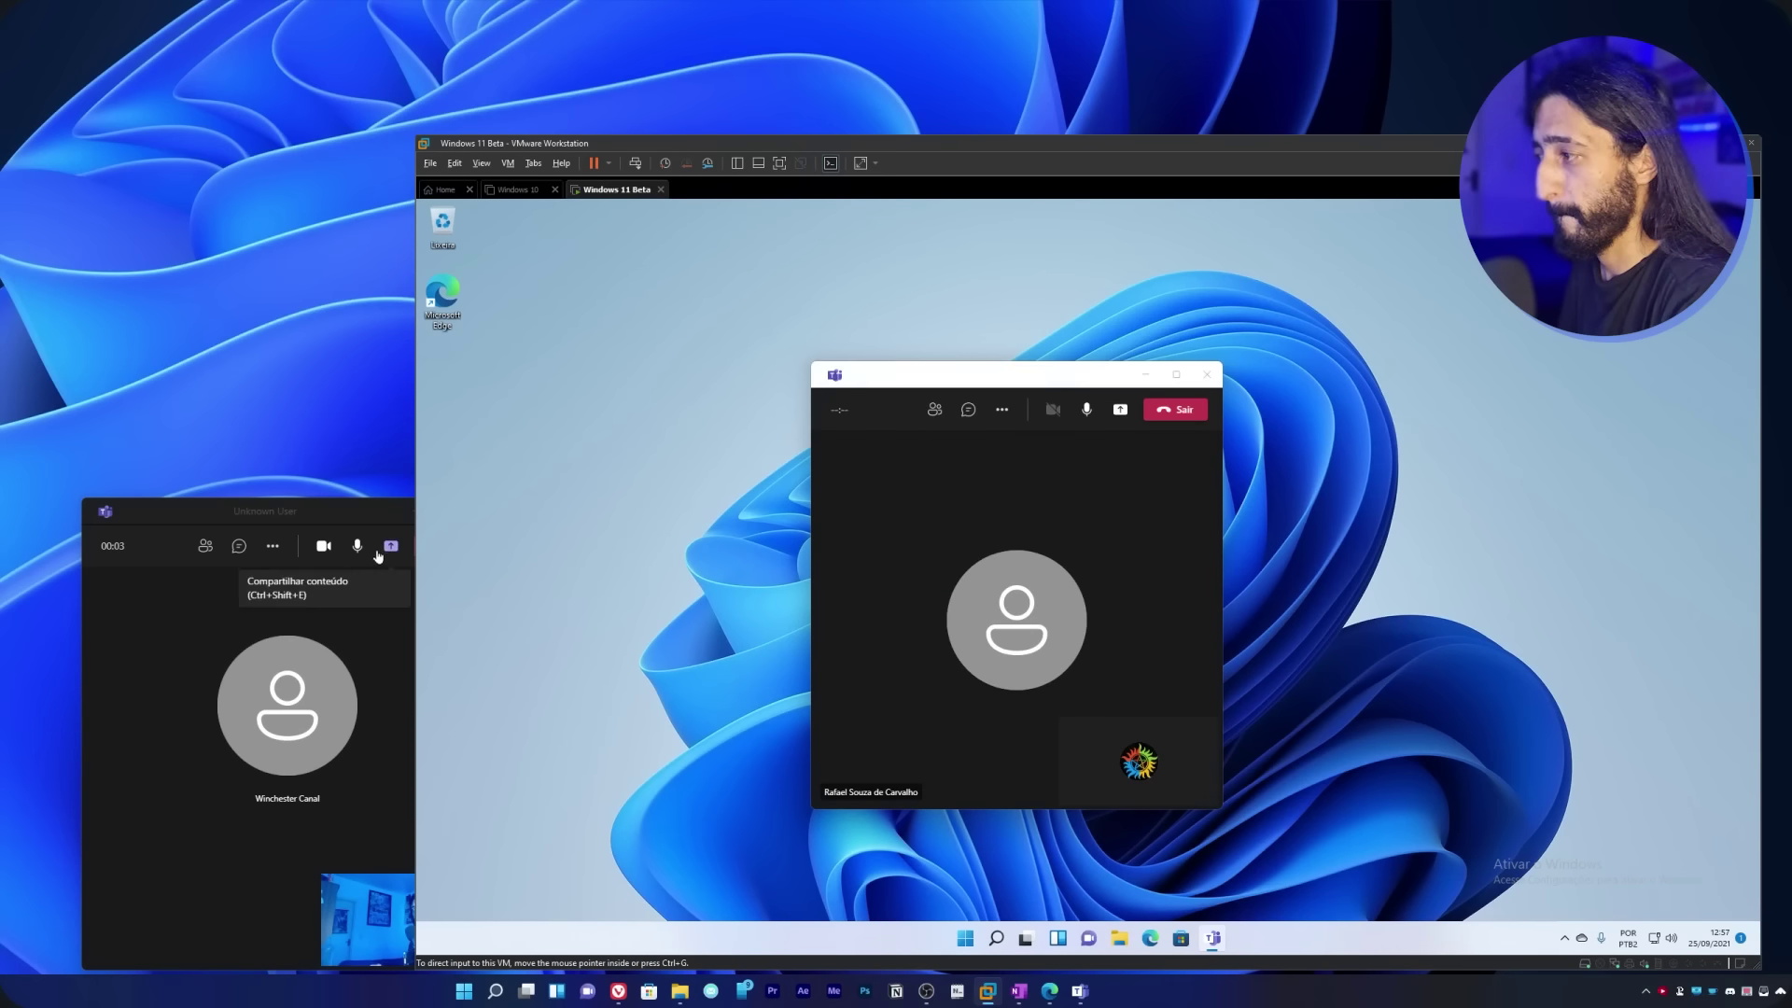
pyautogui.click(357, 549)
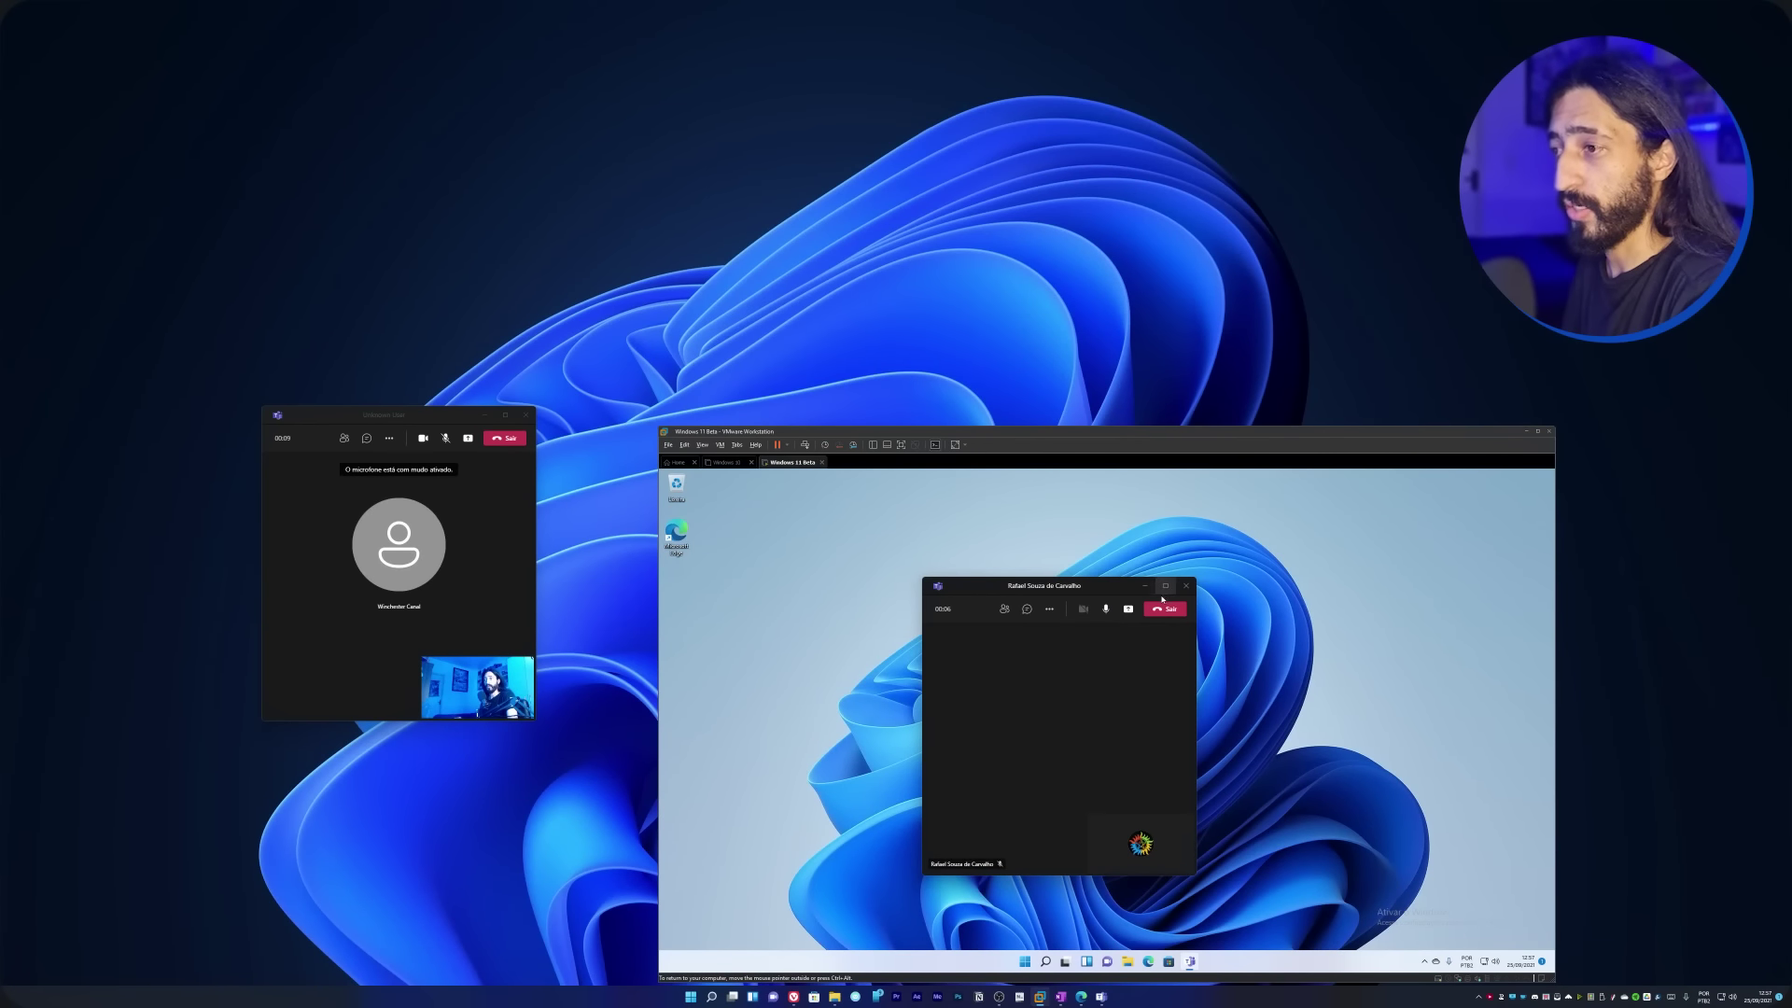
# - Maximize the call window in the virtual machine to view its in-call chat, and close the call
pyautogui.doubleClick(1170, 590)
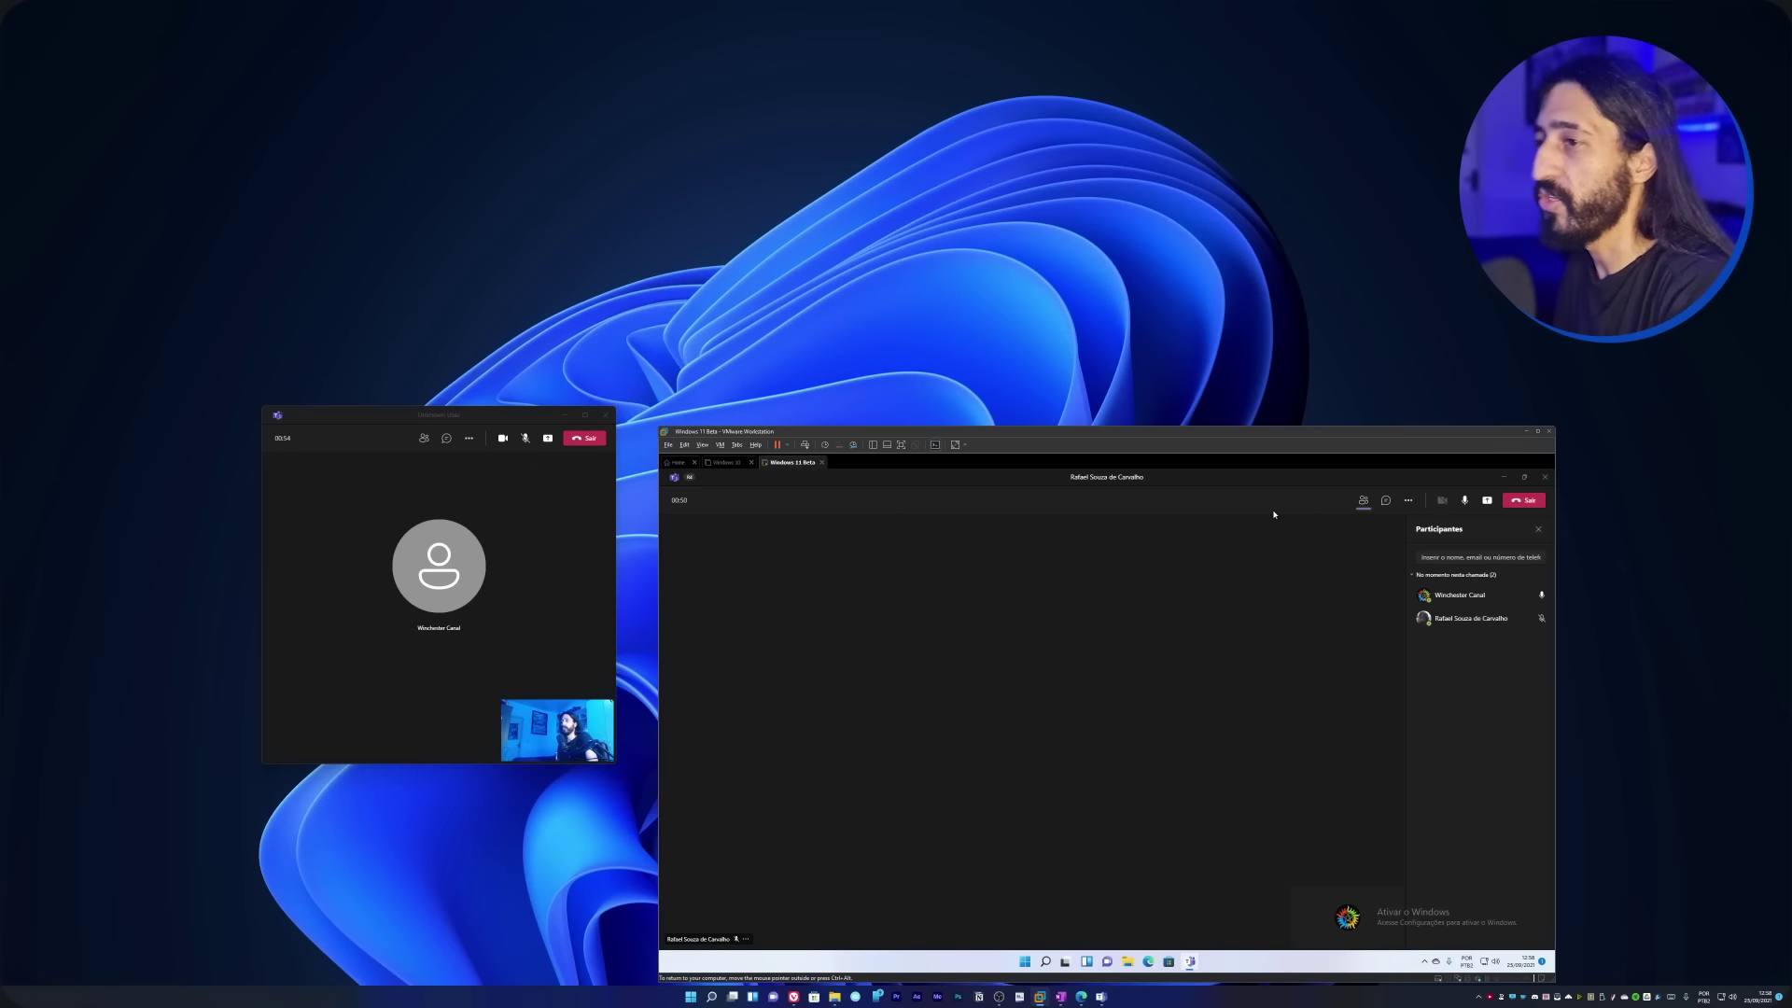
pyautogui.click(1385, 508)
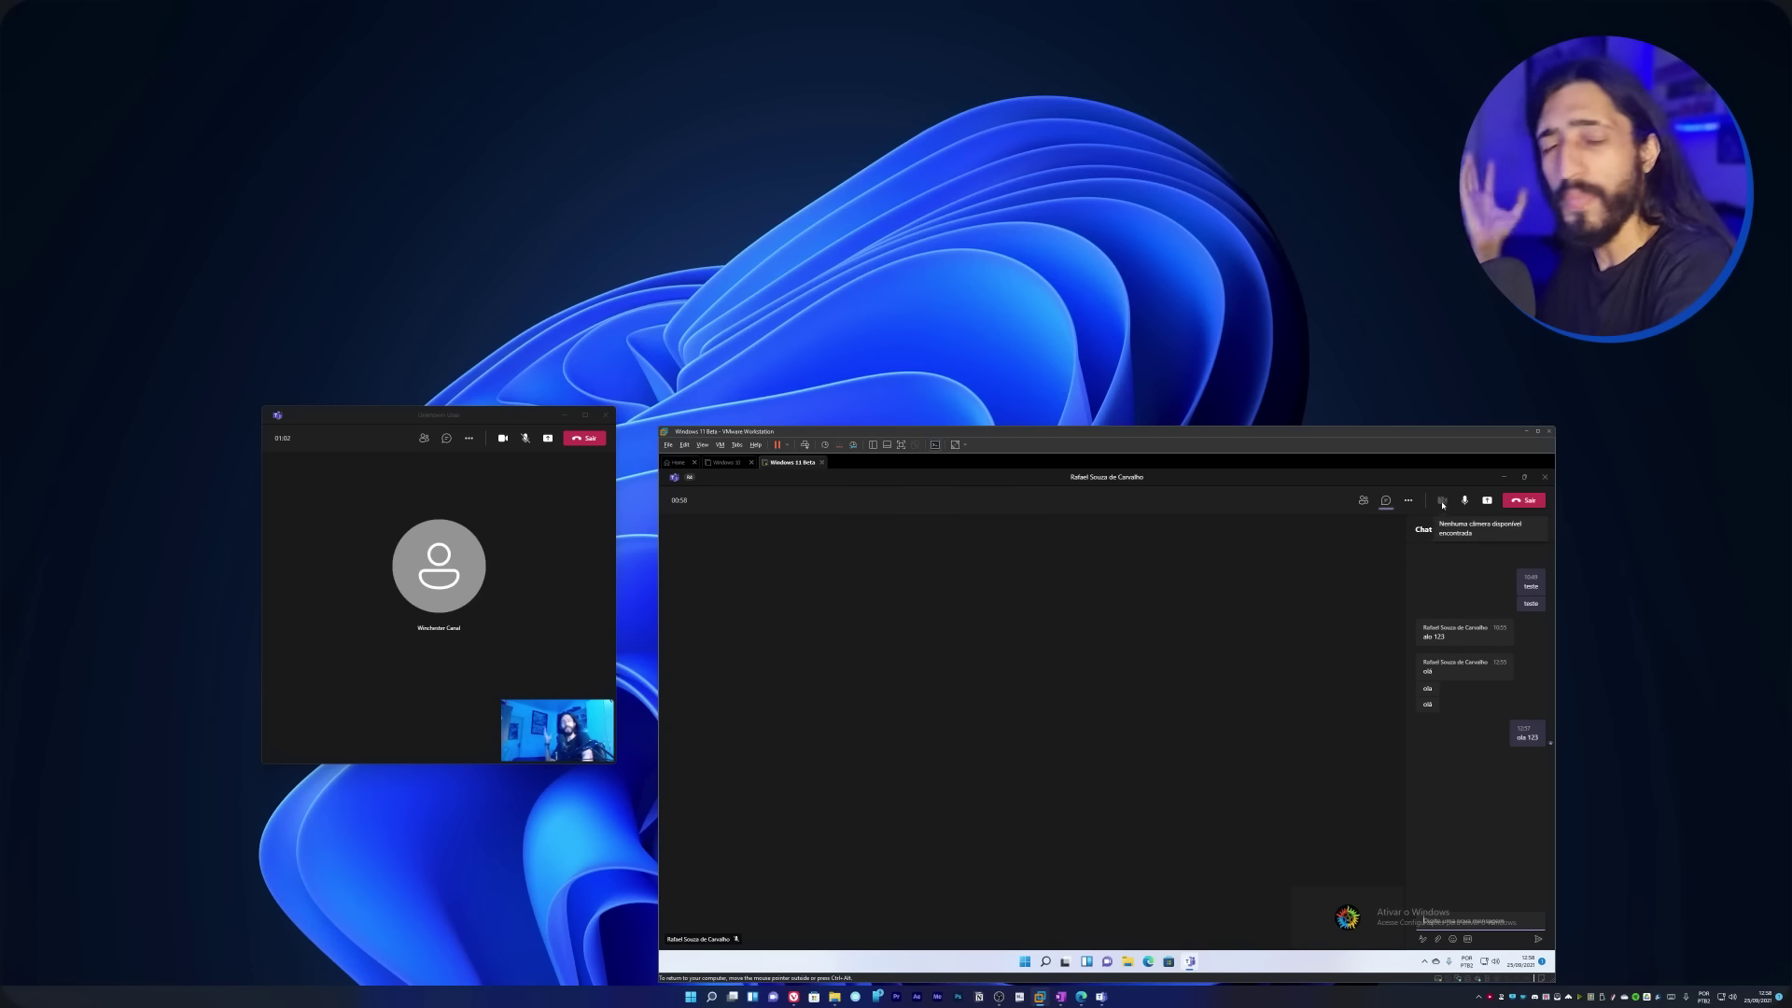
pyautogui.click(1541, 480)
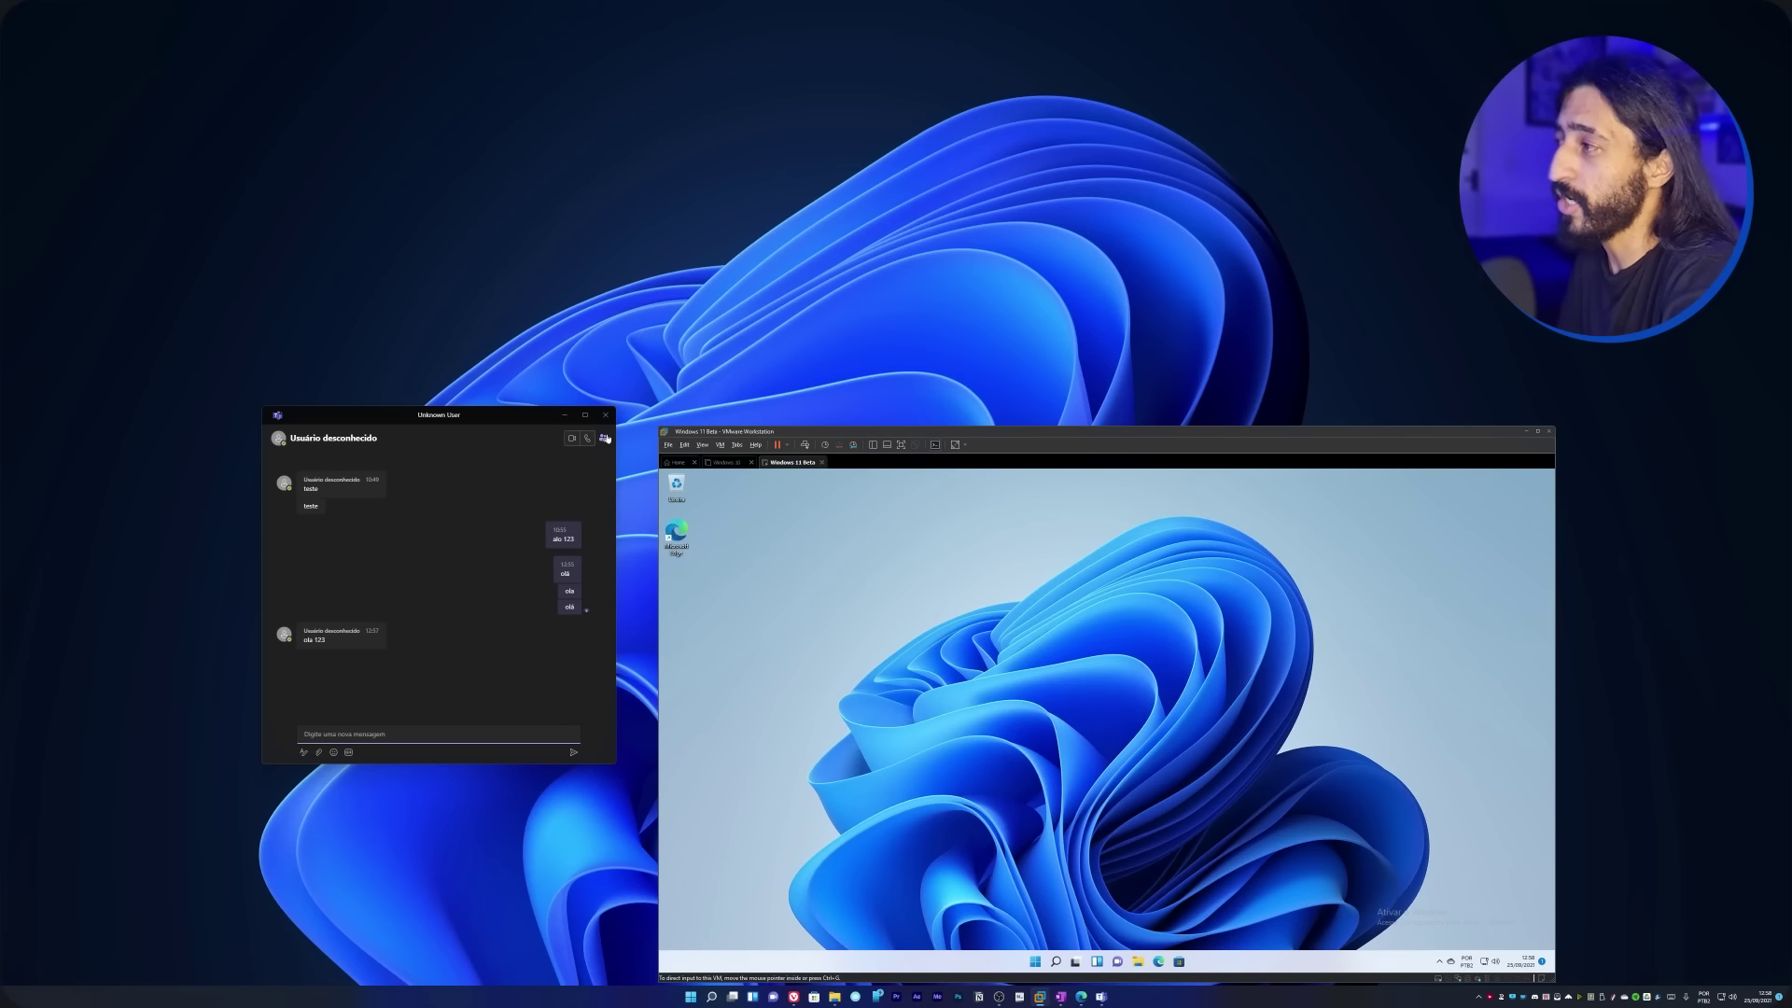
# - Check and cancel the host's group chat prompt, and clear the desktop by closing the Teams chat and minimizing VMware Workstation
pyautogui.click(605, 438)
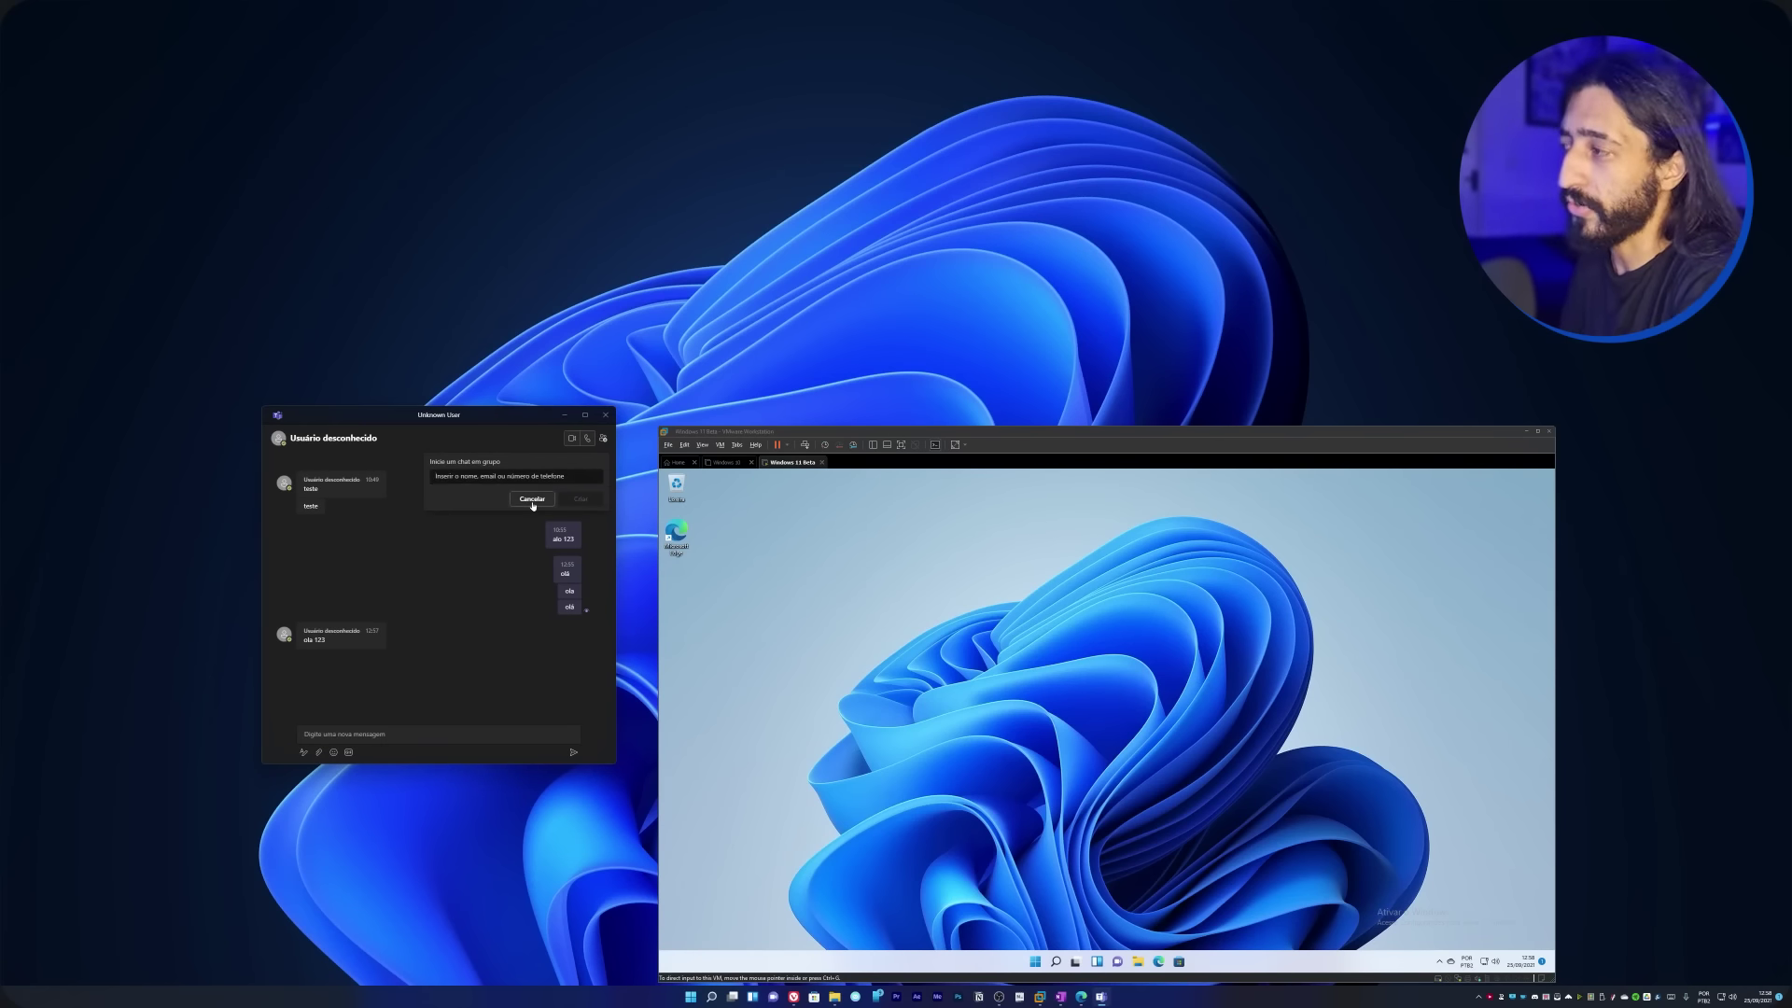
pyautogui.click(541, 497)
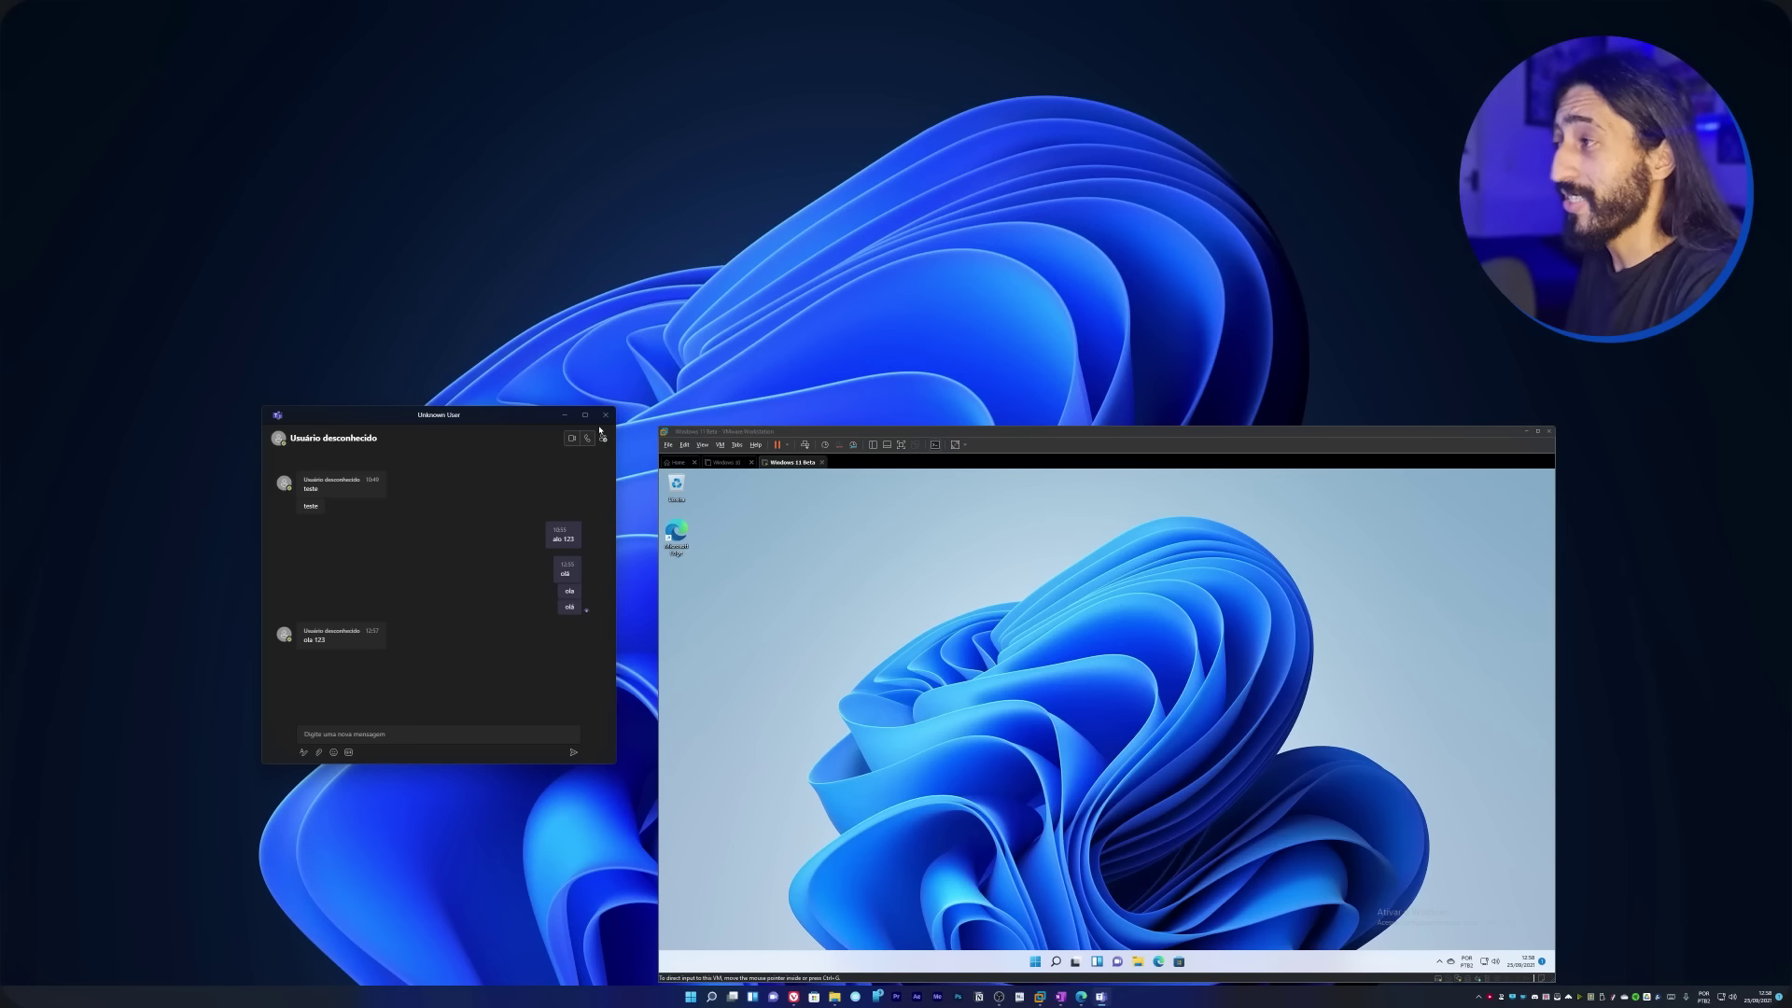
pyautogui.click(605, 416)
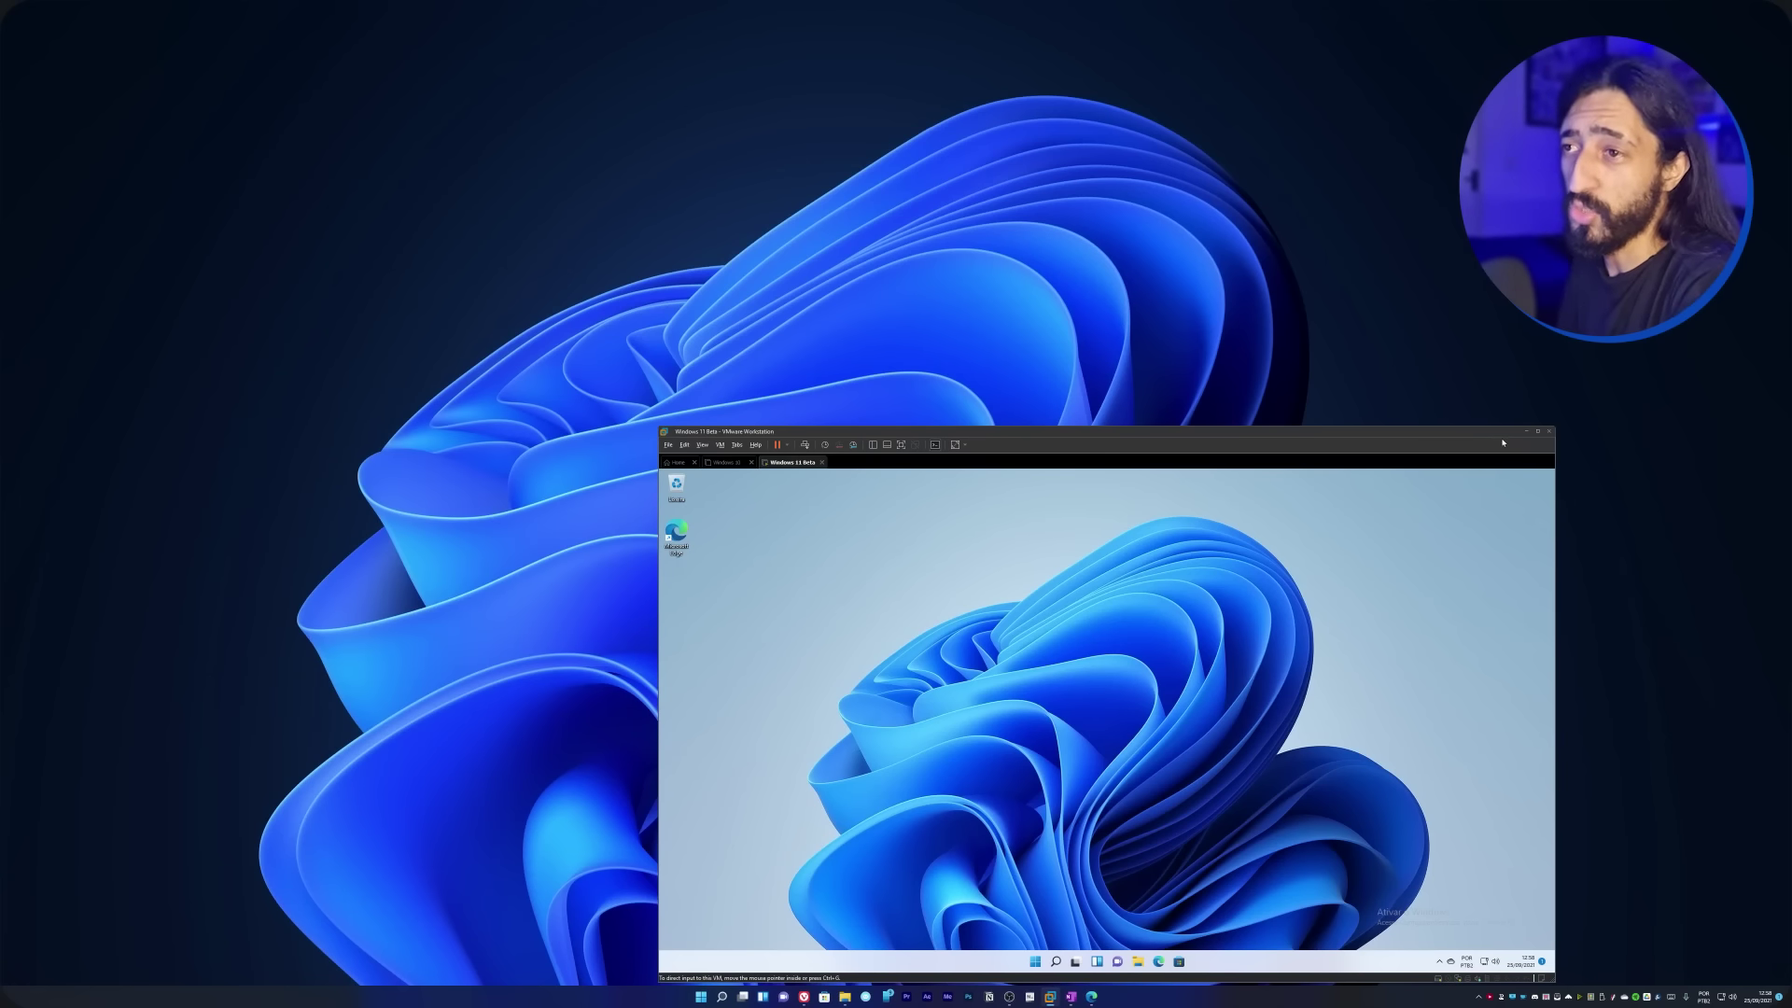
pyautogui.click(1527, 432)
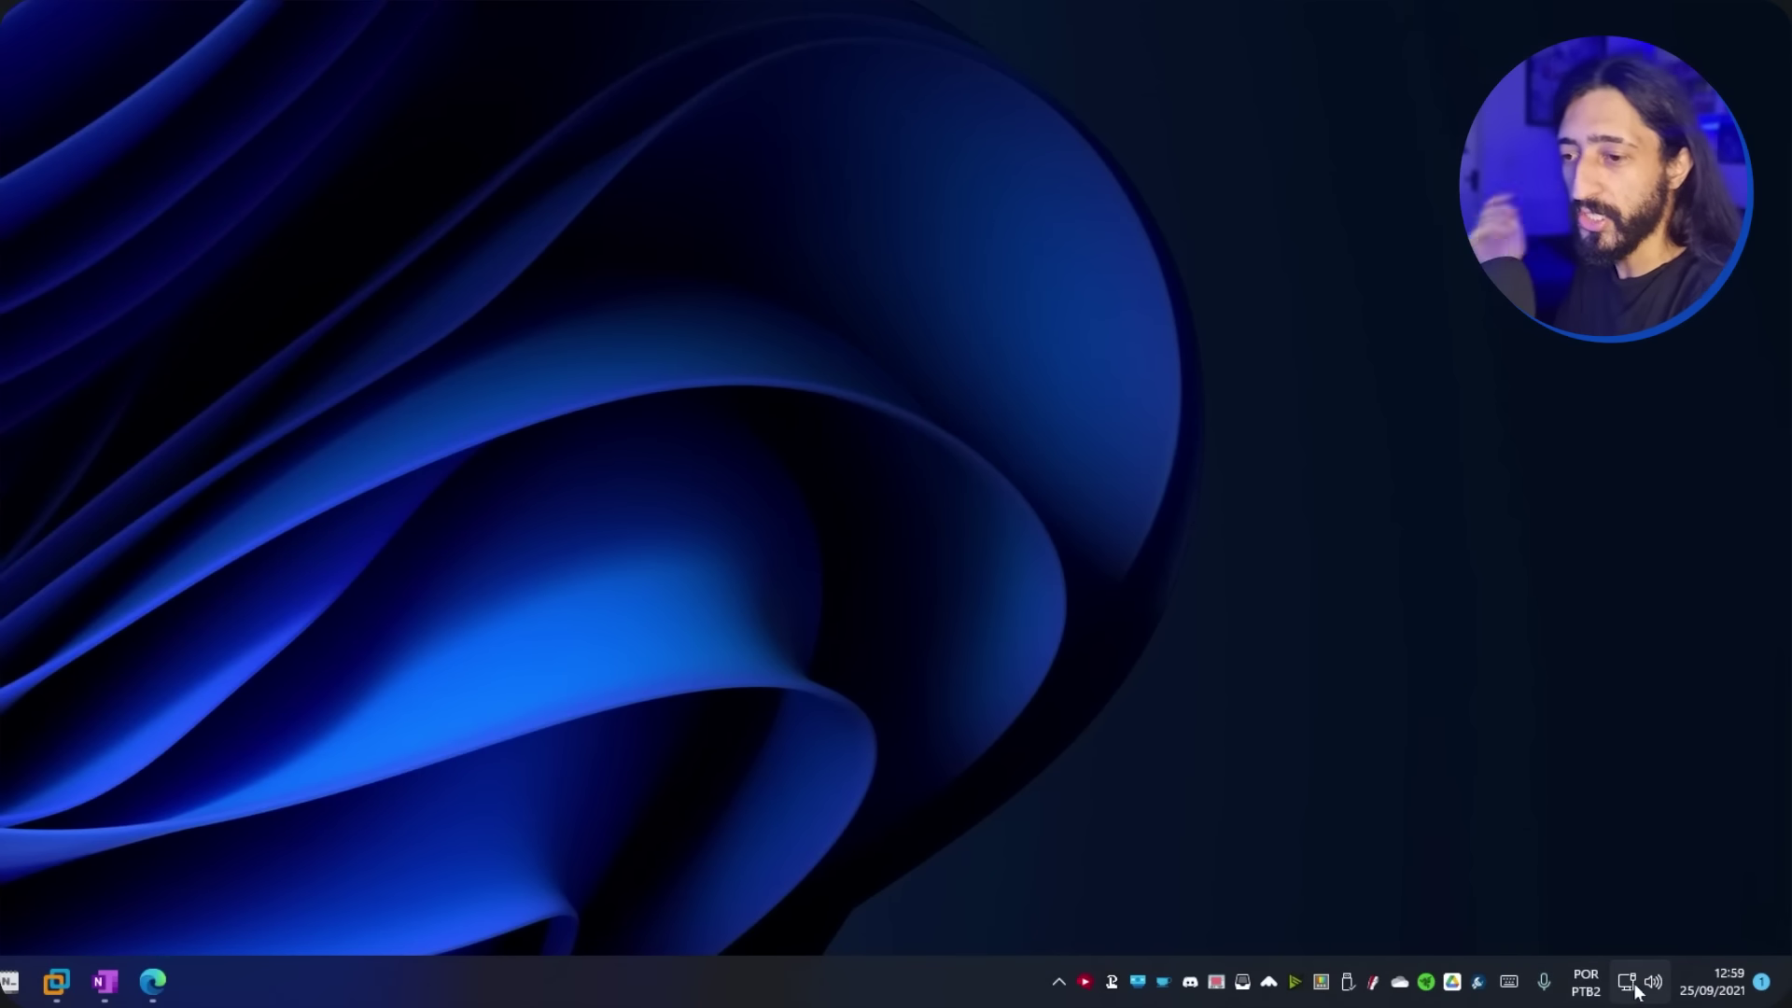
# - Open the quick settings, lower the system volume slightly, and dismiss them
pyautogui.click(1640, 989)
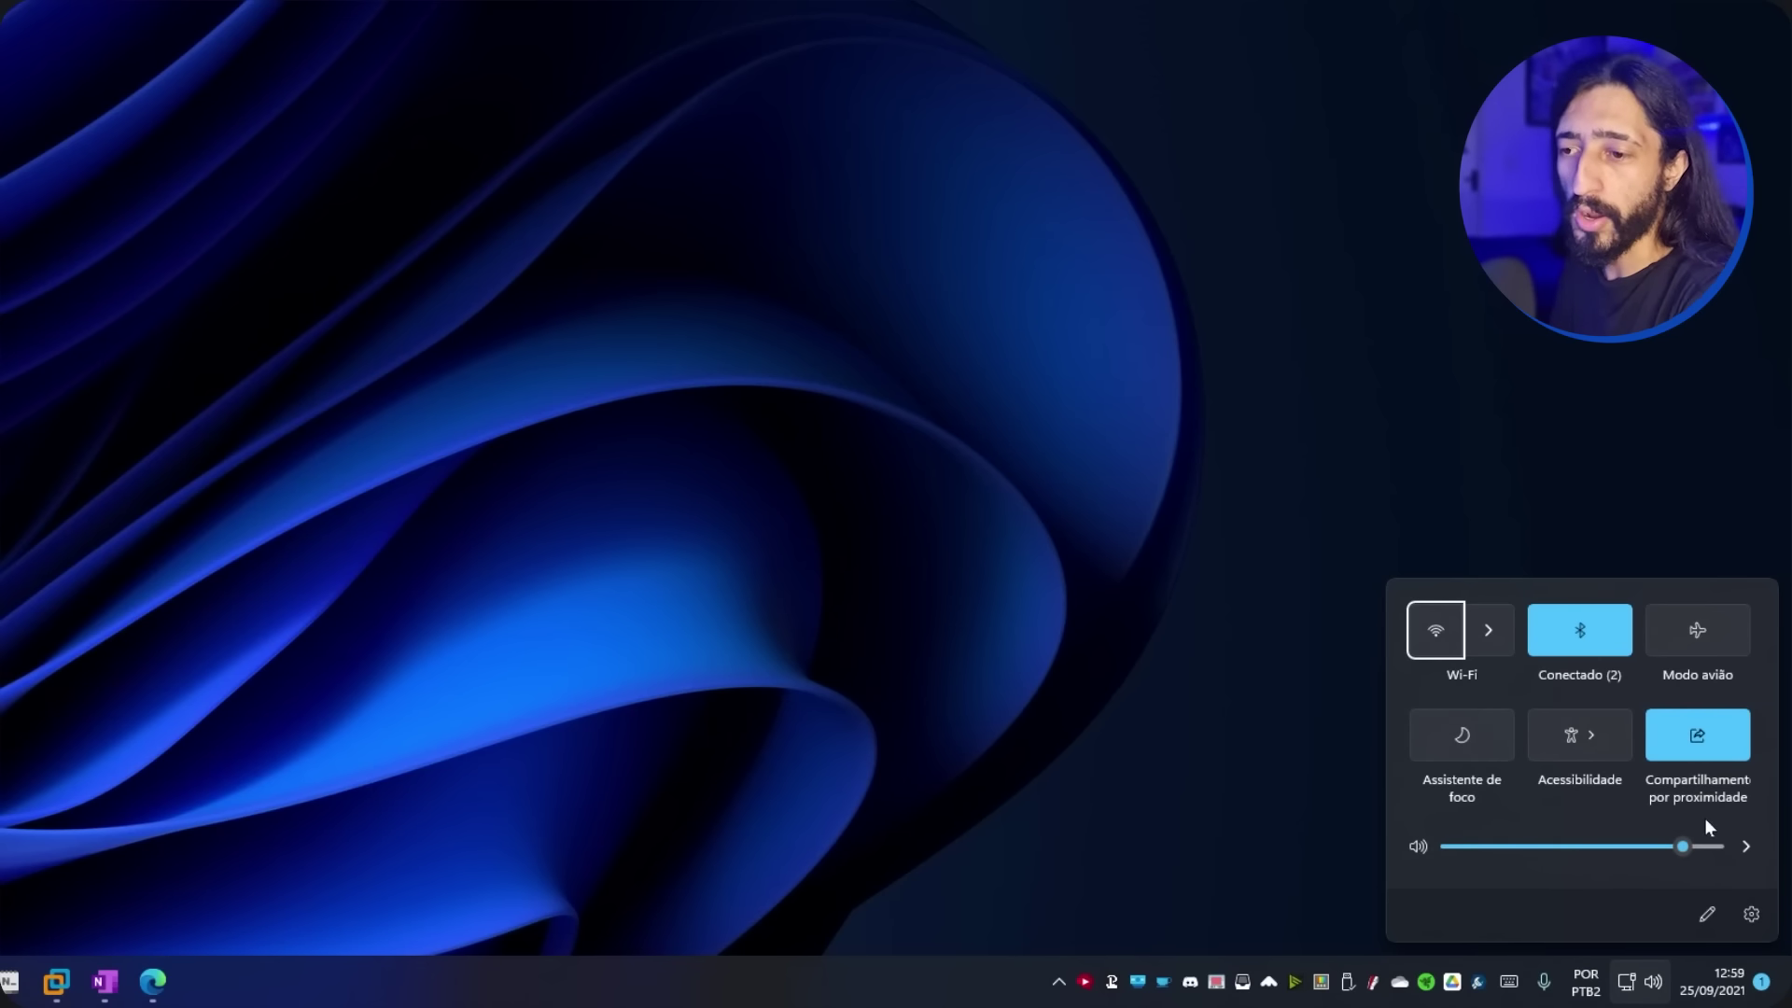
pyautogui.moveTo(1681, 840)
pyautogui.mouseDown()
pyautogui.moveTo(1583, 851)
pyautogui.moveTo(1715, 840)
pyautogui.moveTo(1668, 846)
pyautogui.mouseUp()
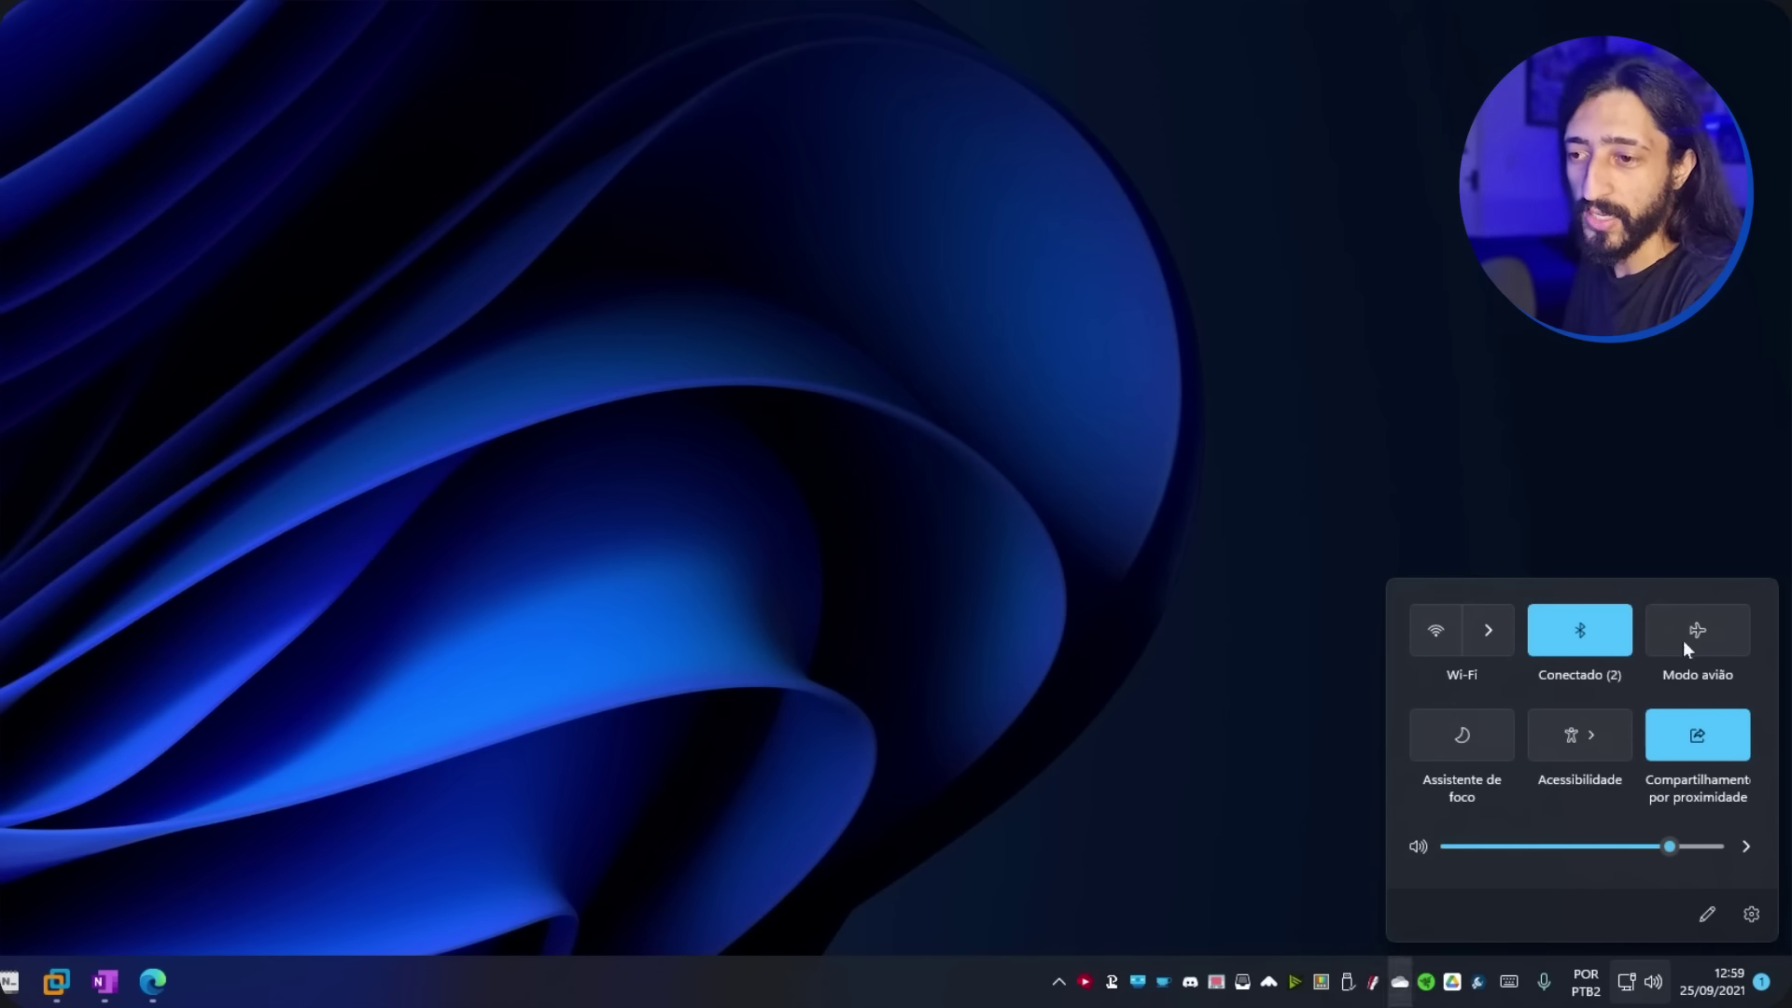
pyautogui.click(1437, 316)
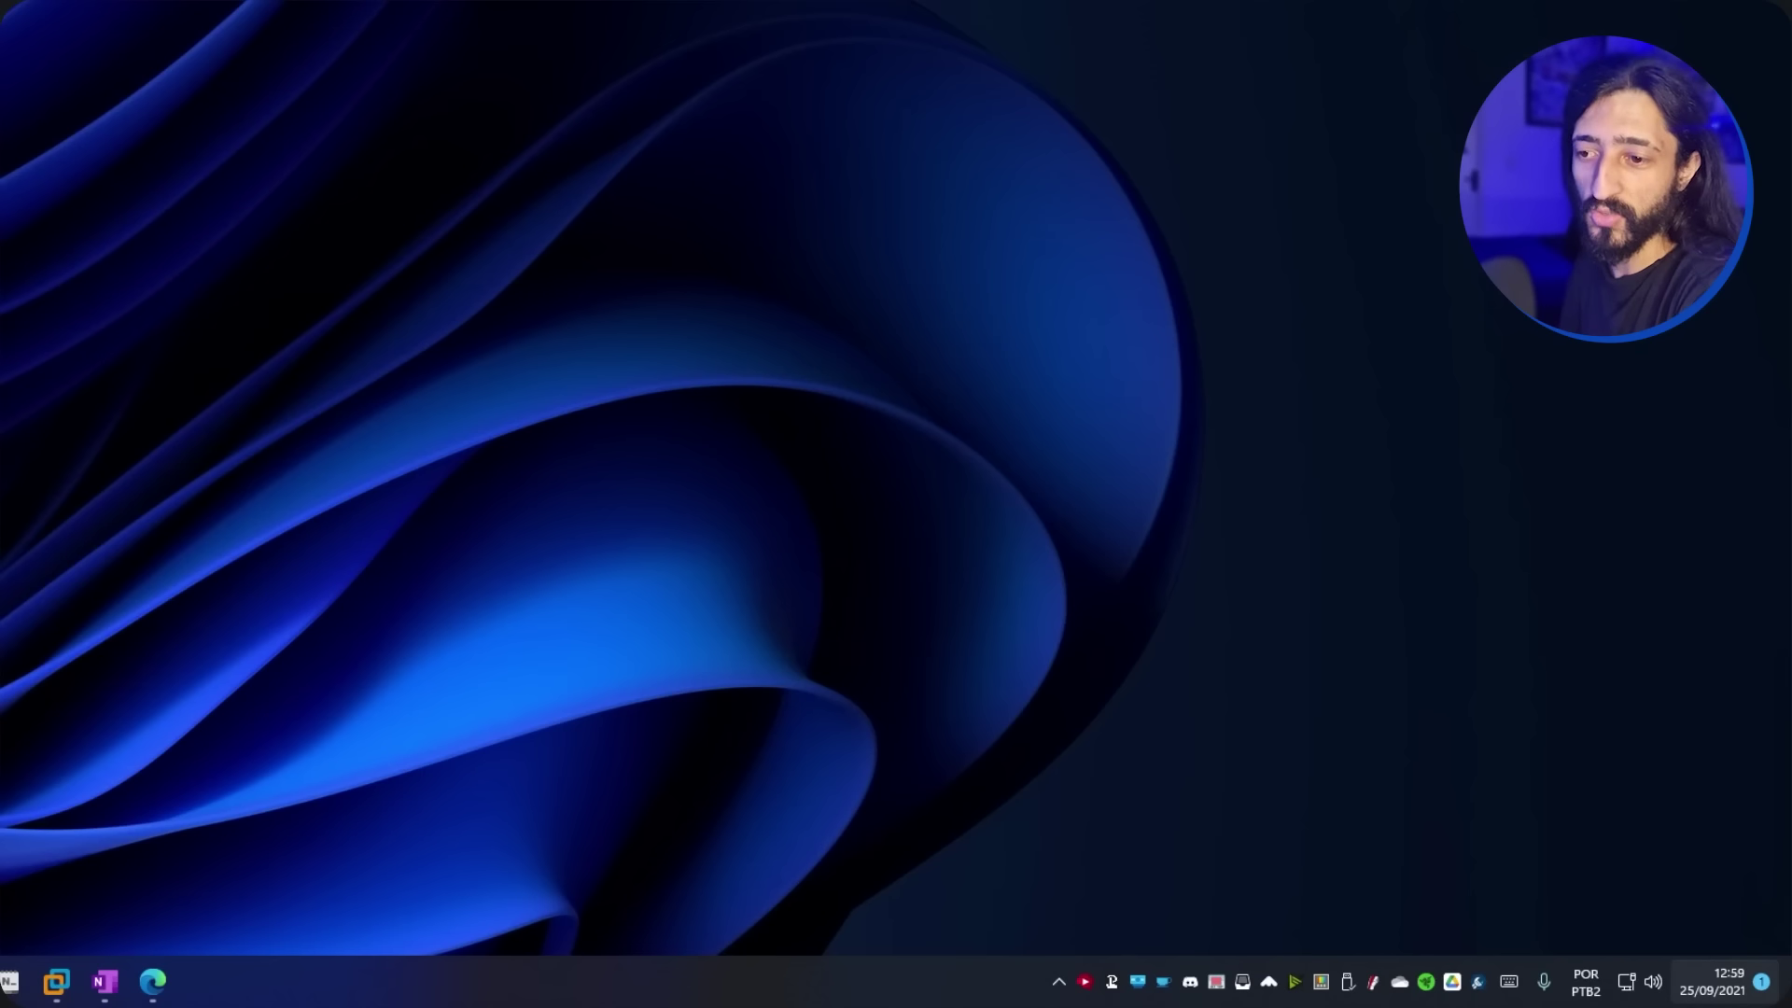
# - Open the notification center with the calendar and look through the notifications
pyautogui.click(1712, 981)
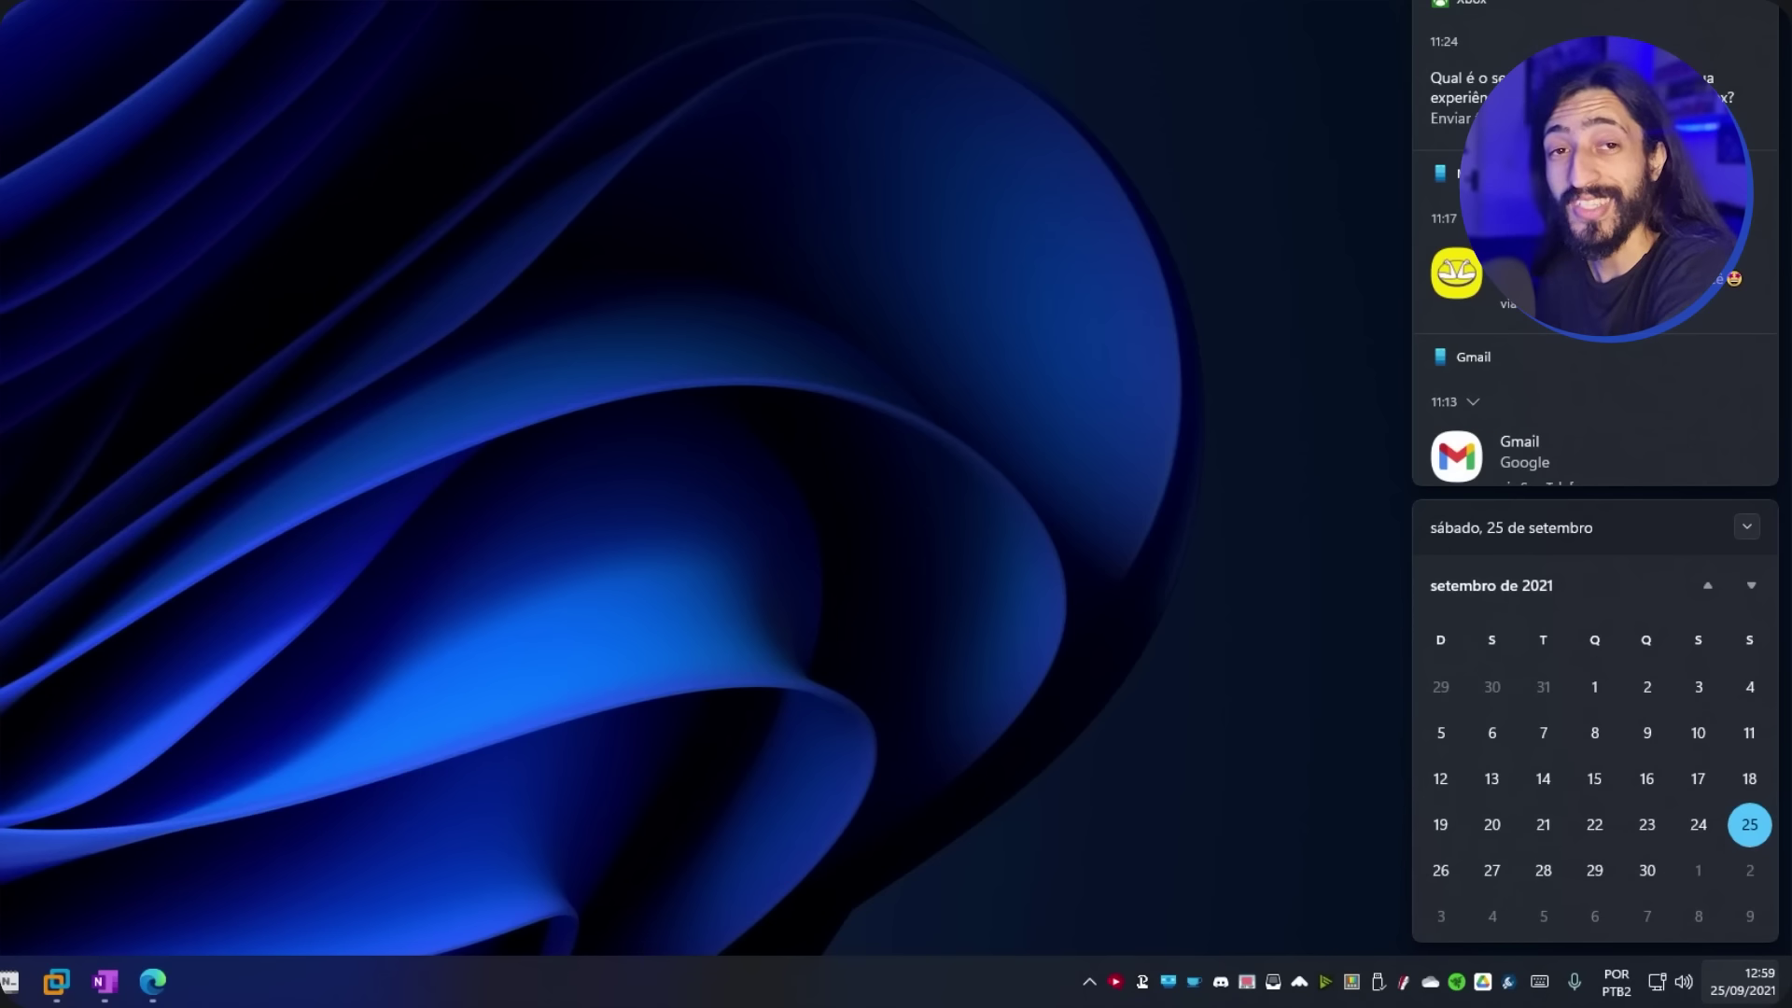
pyautogui.scroll(-5, 1594, 242)
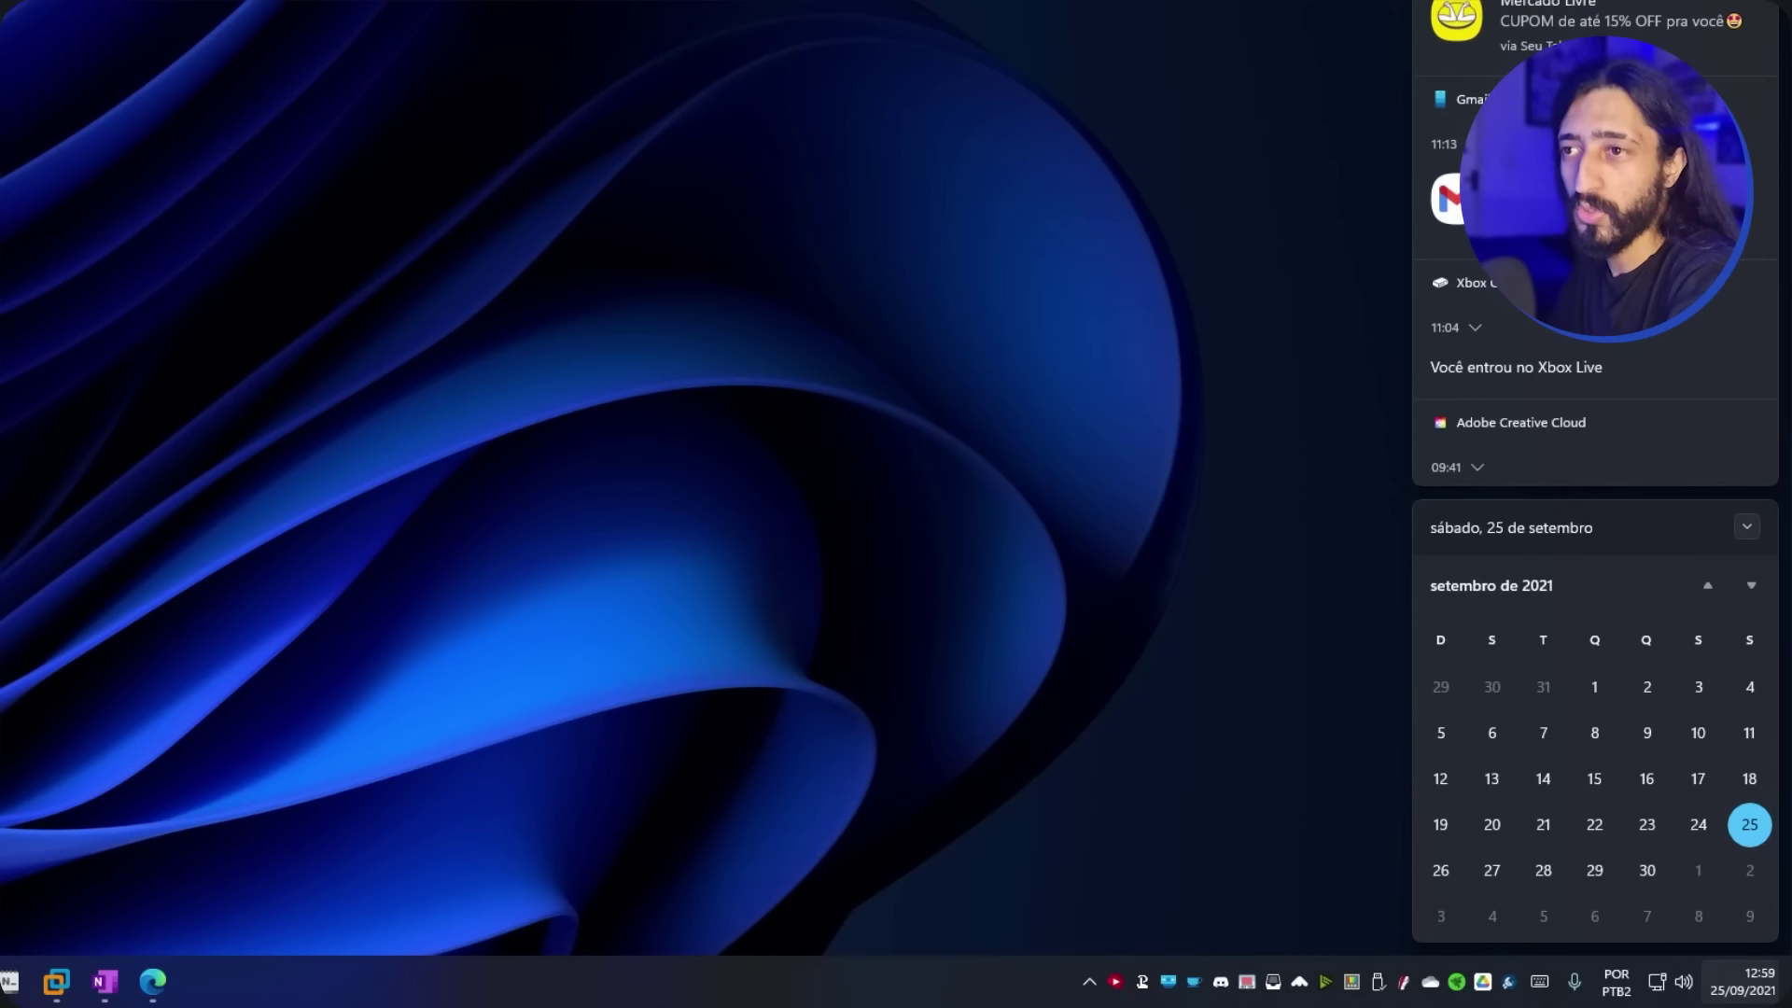
pyautogui.scroll(-1, 1594, 242)
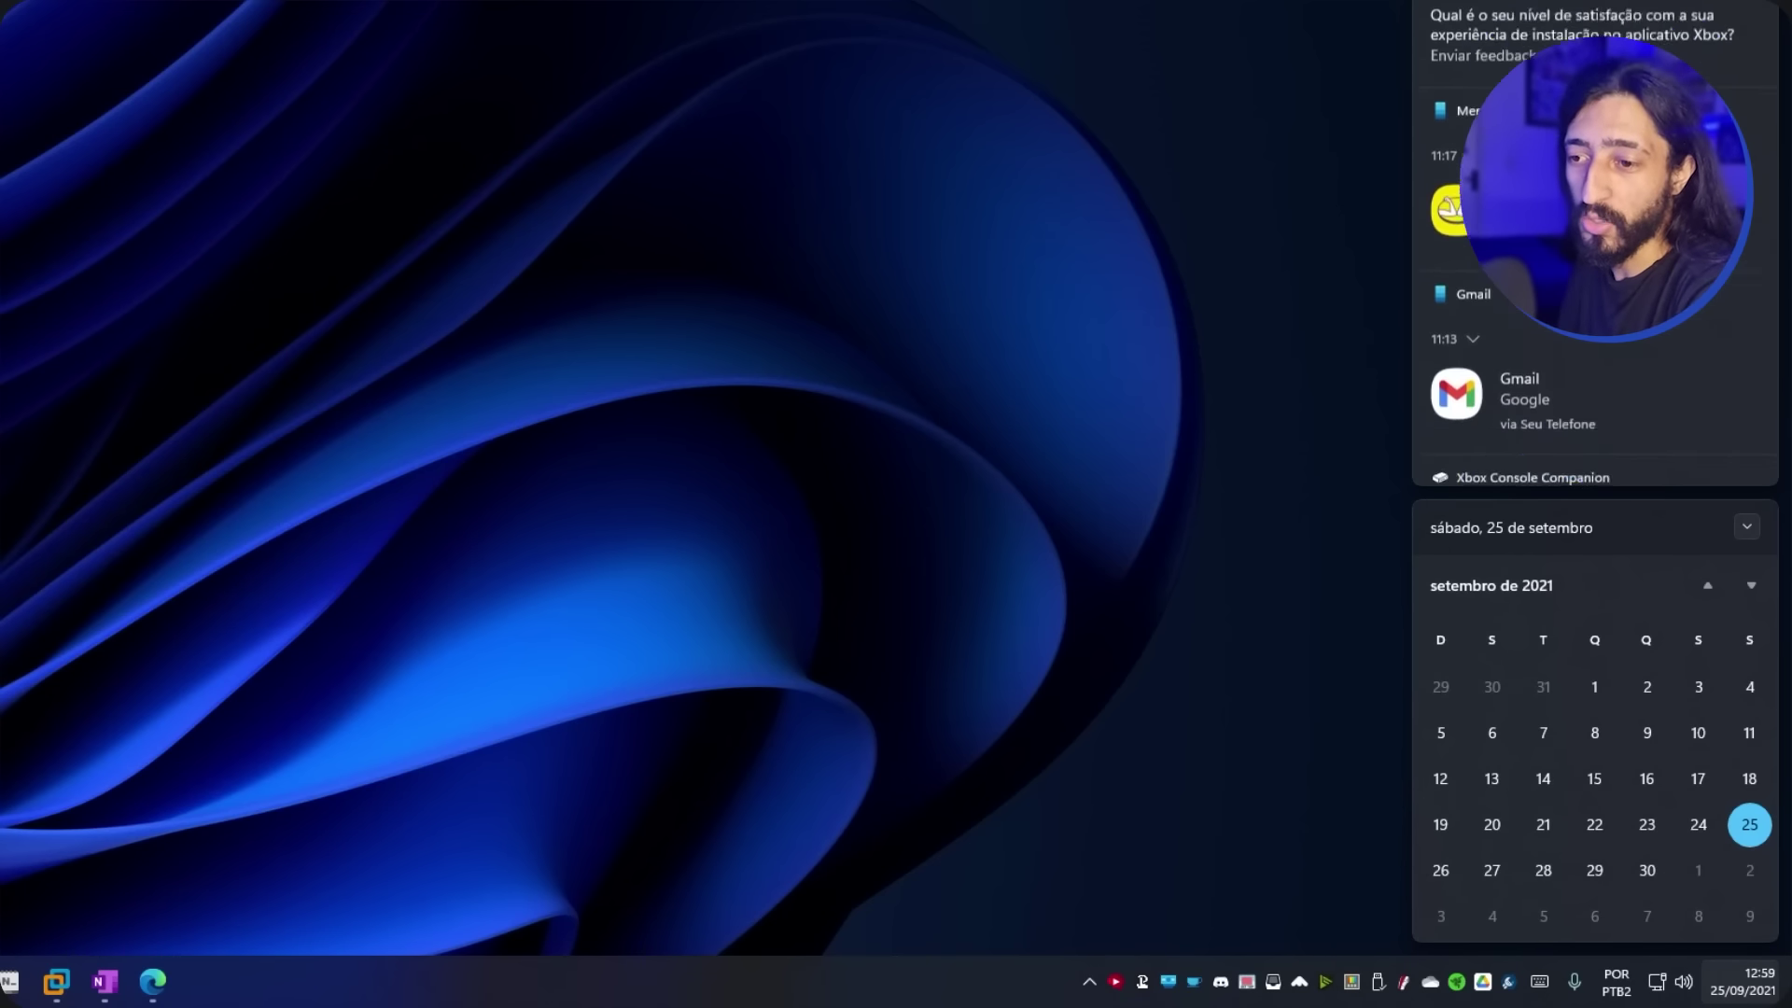
# - Dismiss the notification center, bring up the open Microsoft Edge window, and use Show desktop to hide it again
pyautogui.click(725, 34)
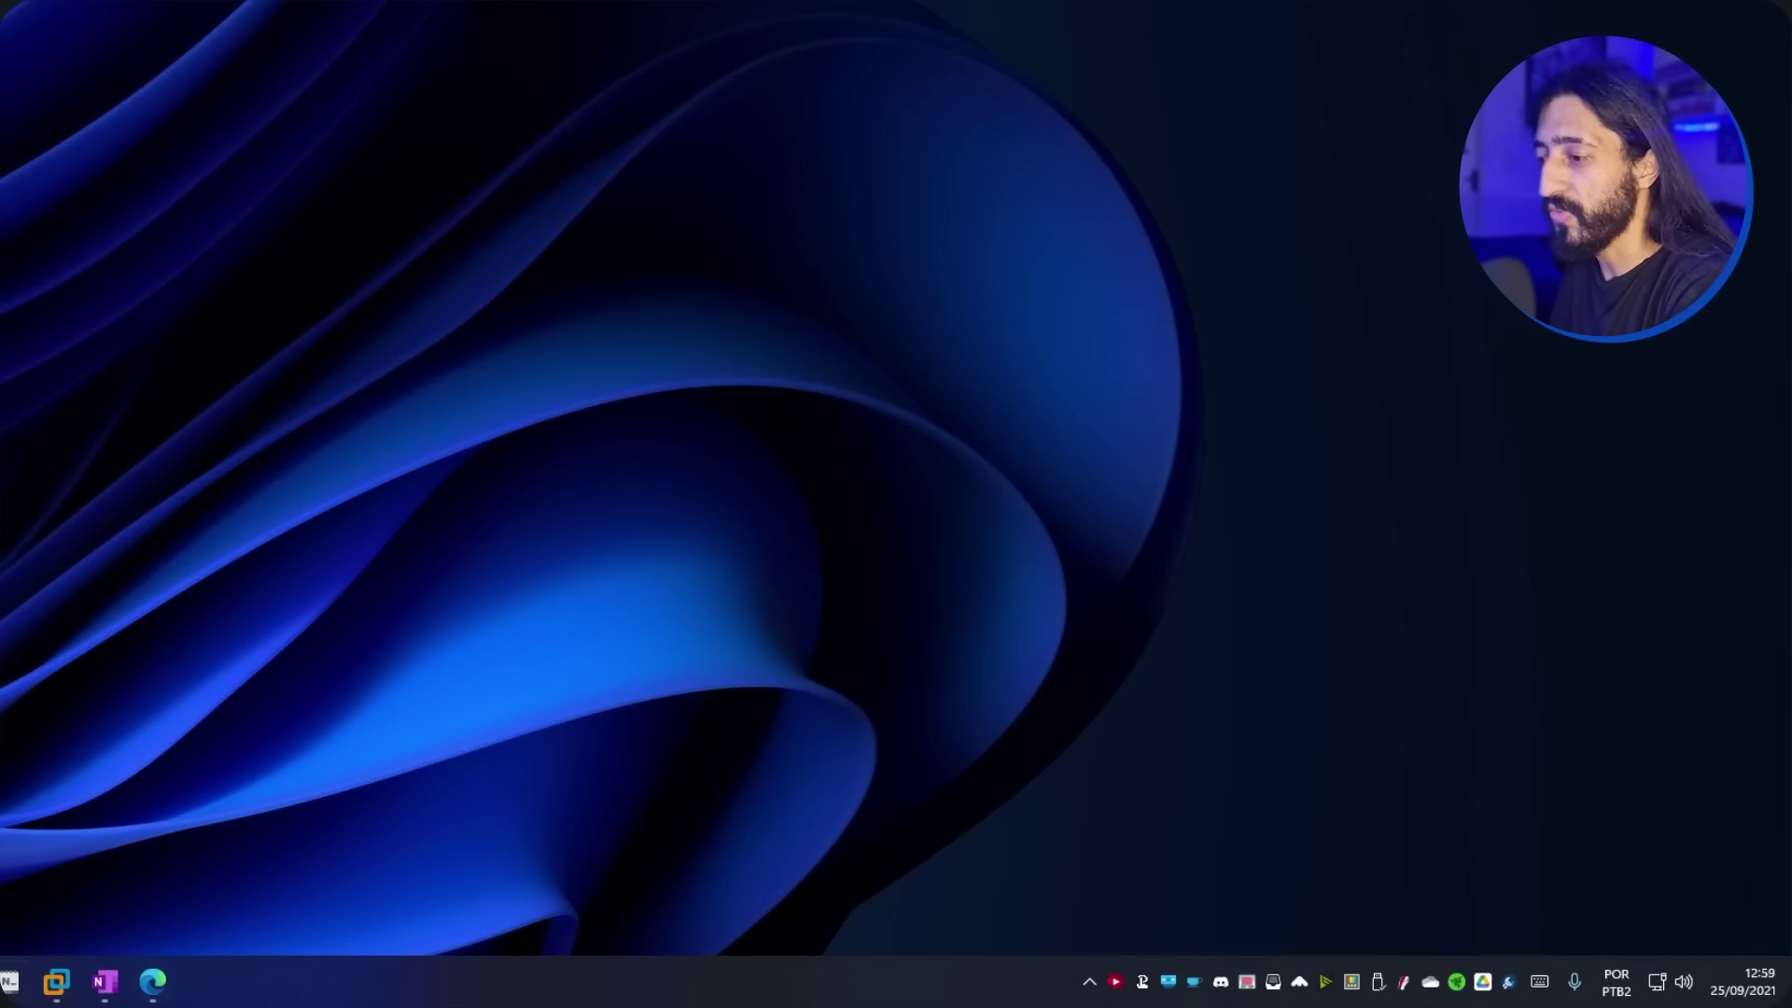
pyautogui.click(133, 867)
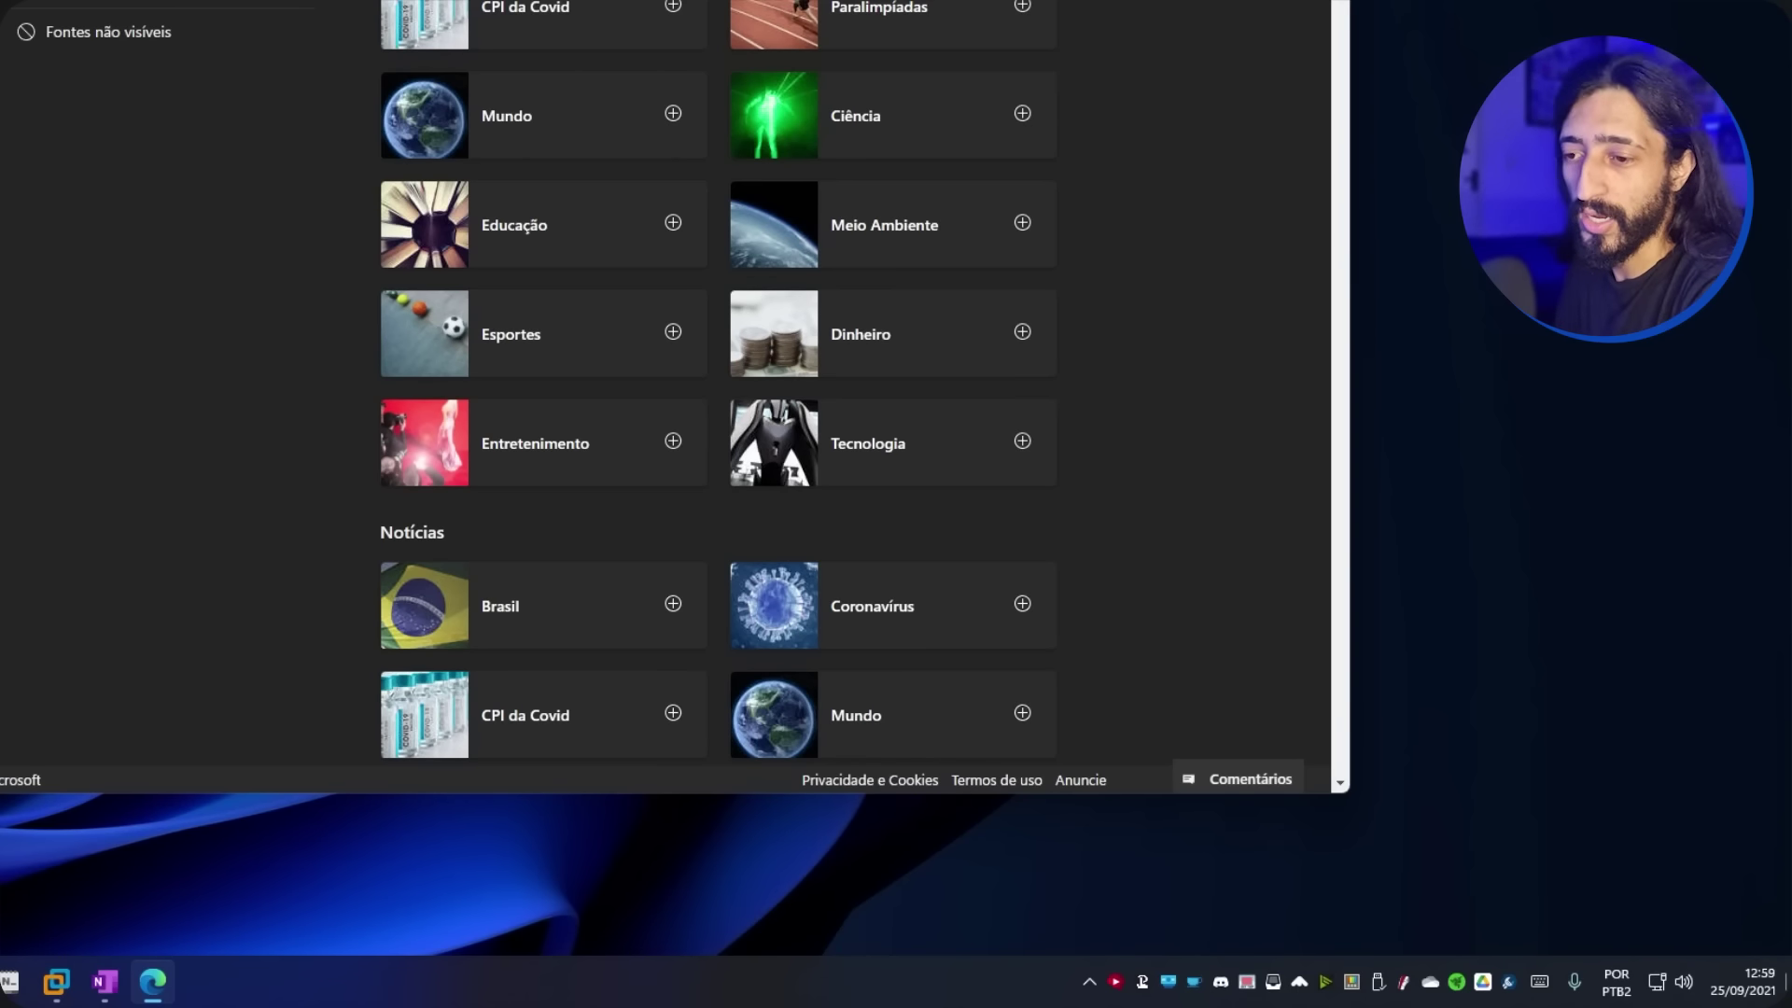
pyautogui.click(1787, 984)
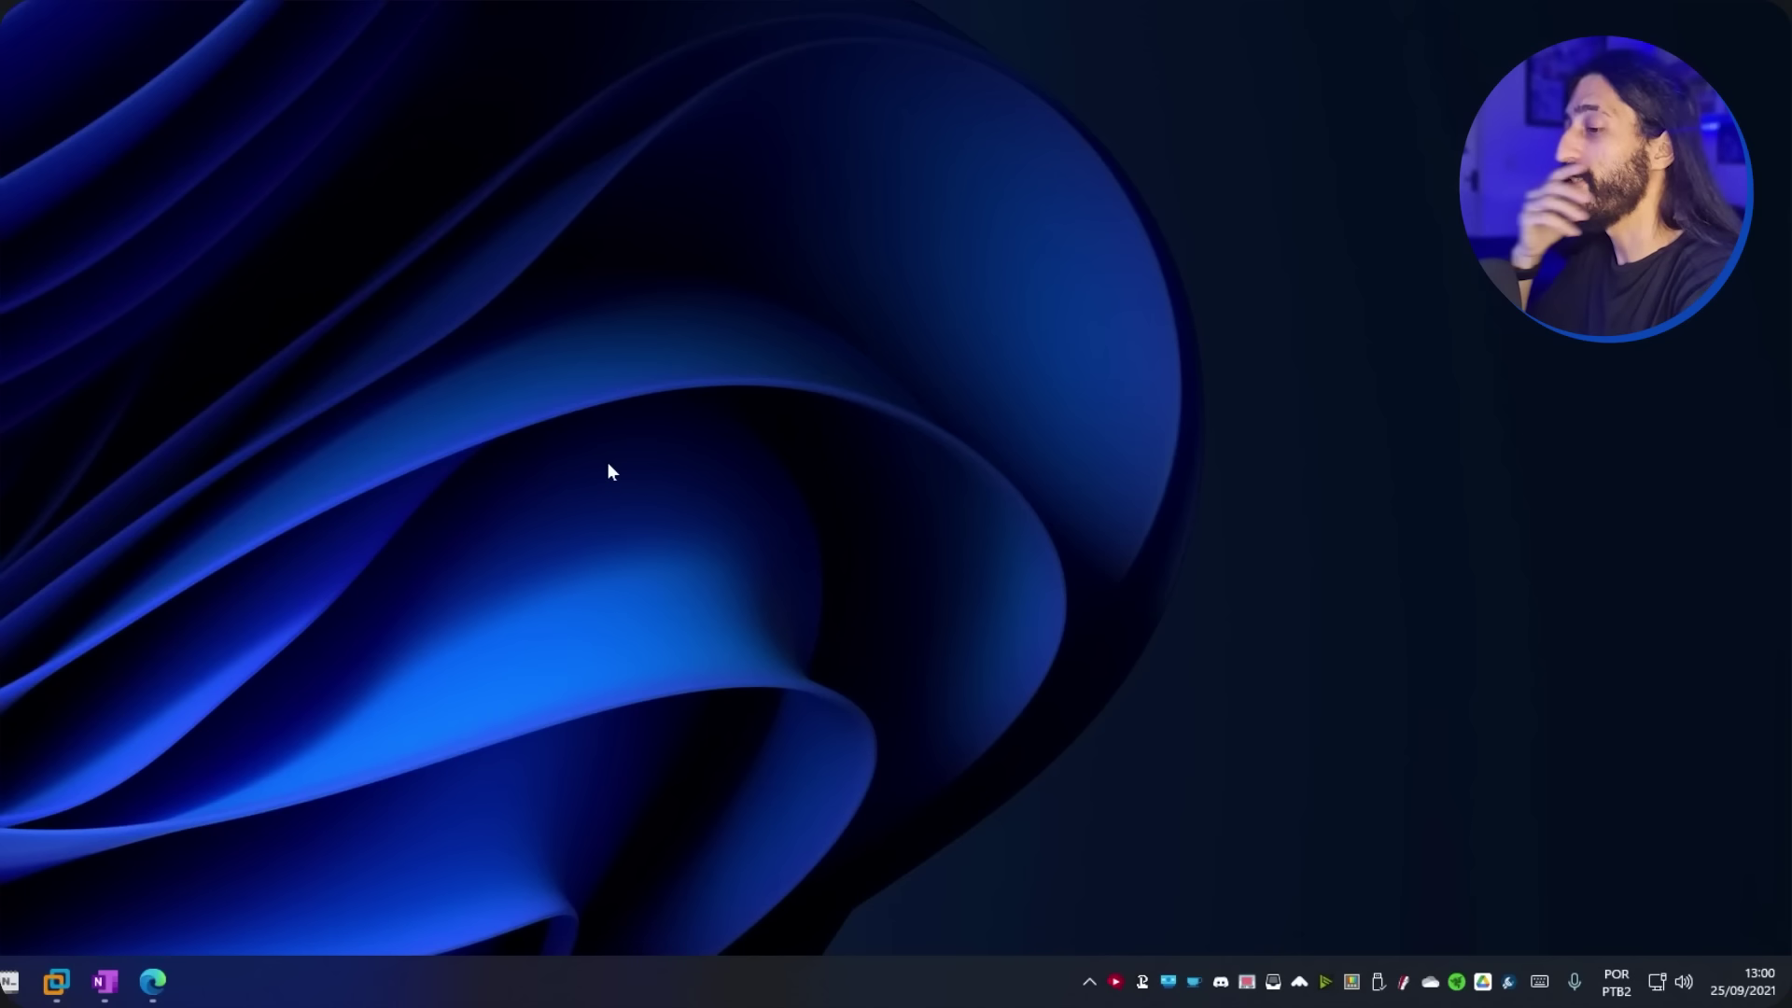
# - Check the context menus of the taskbar and the Start button, and open the taskbar settings (Configurações da barra de tarefas)
pyautogui.rightClick(367, 1002)
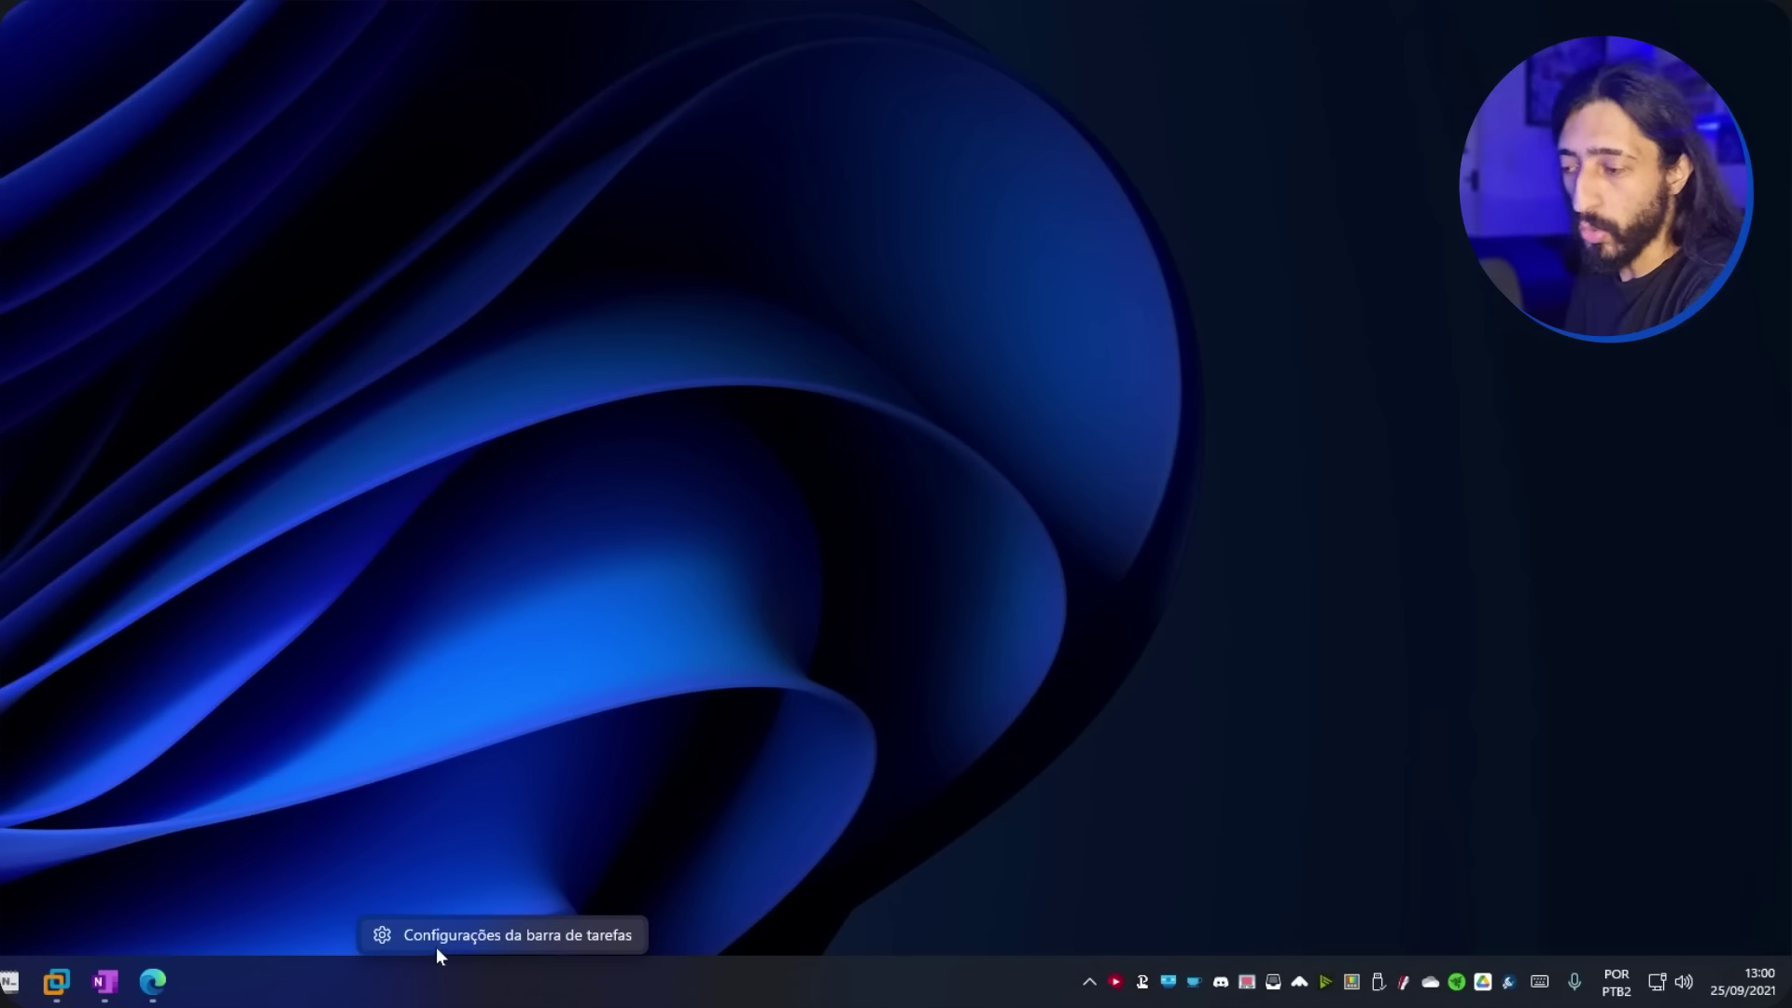
pyautogui.rightClick(450, 985)
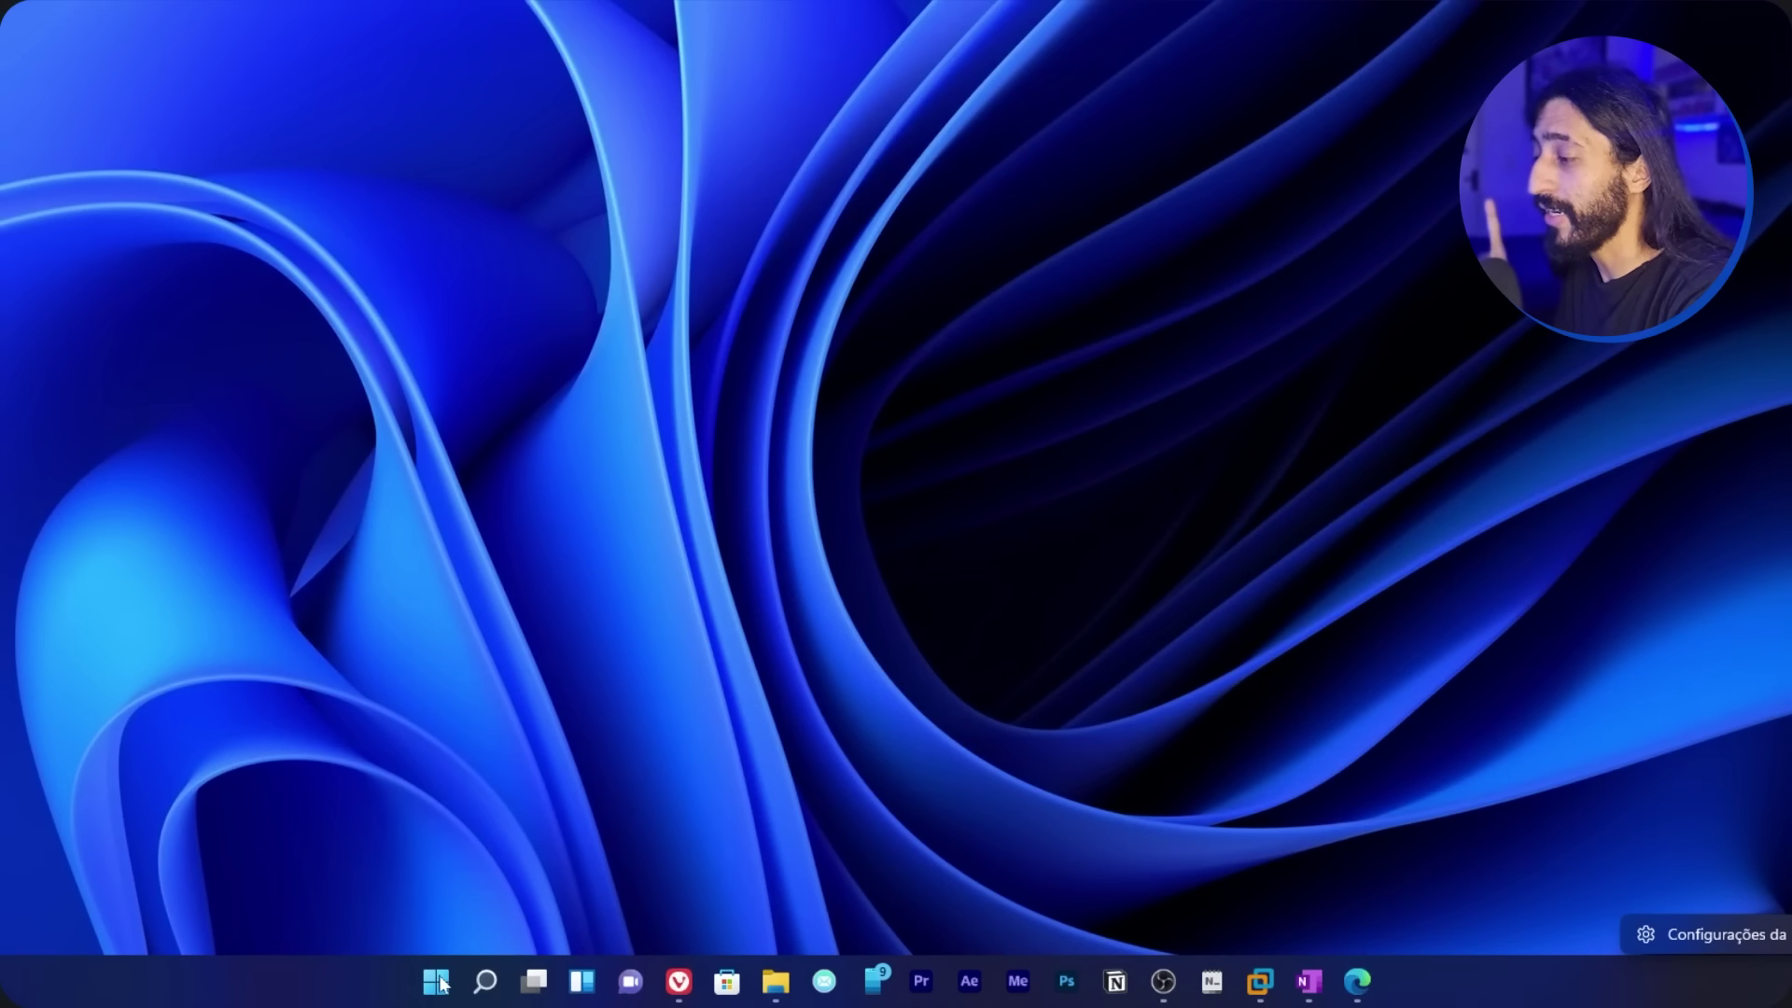
pyautogui.rightClick(437, 981)
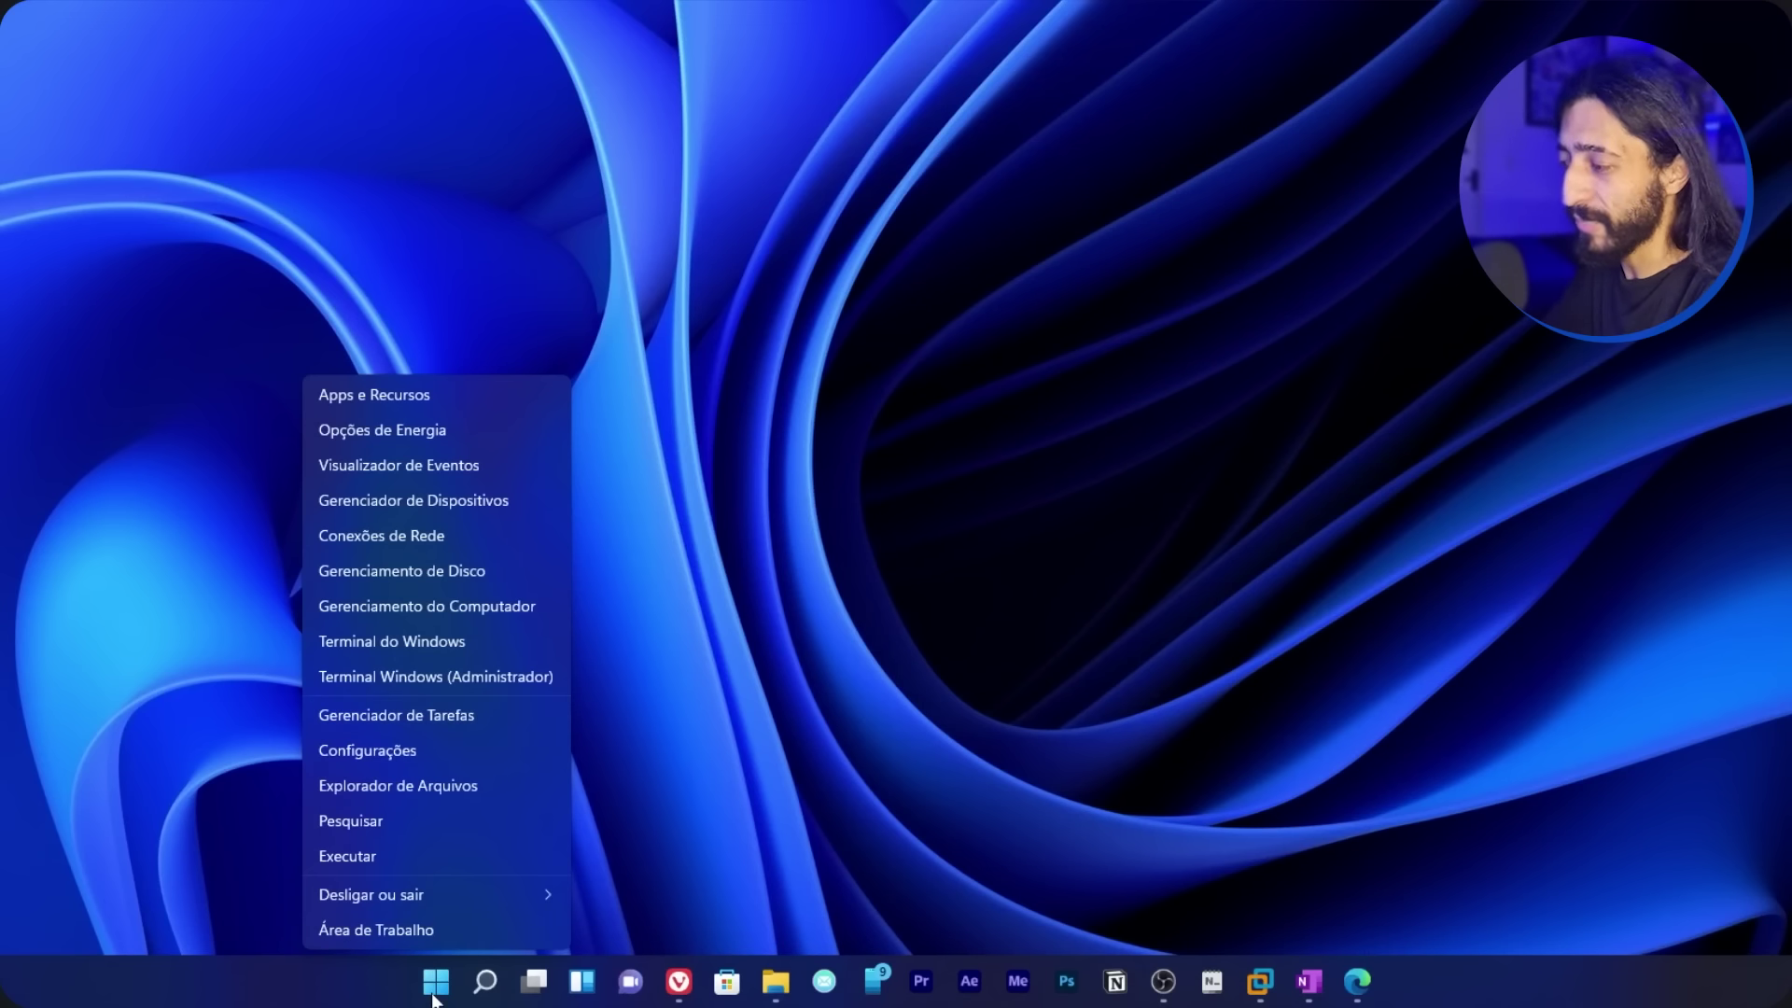
pyautogui.rightClick(266, 1001)
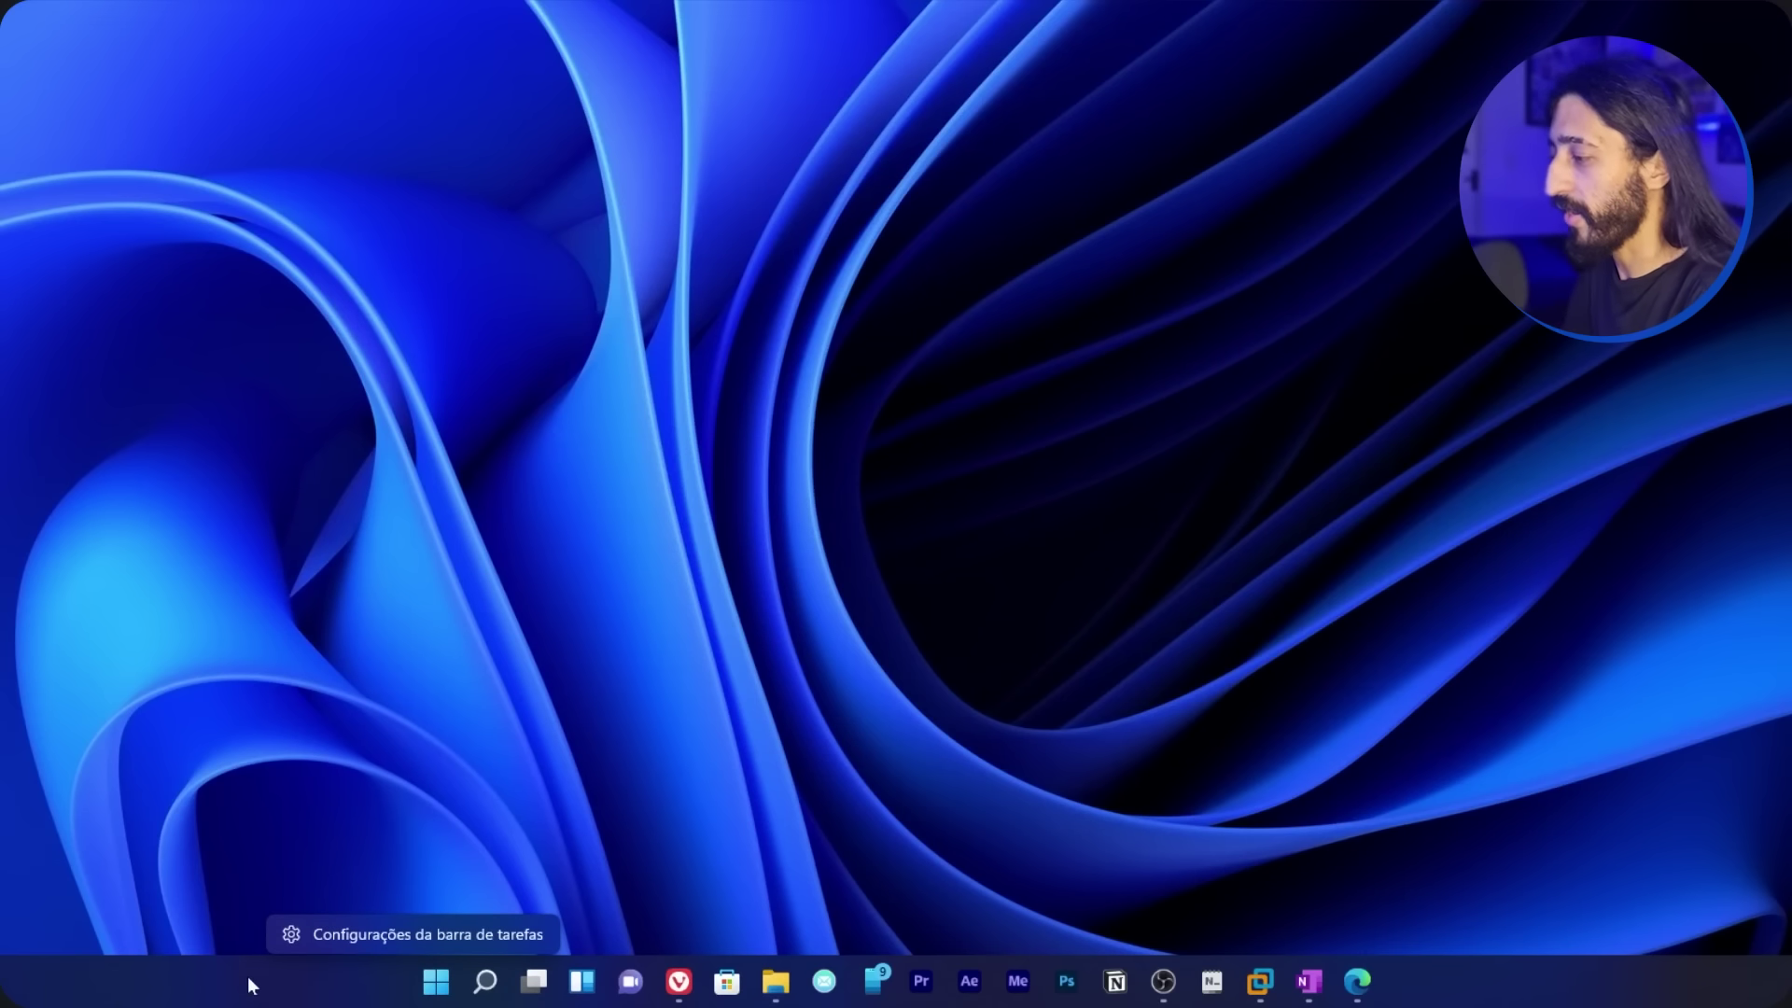
pyautogui.click(344, 938)
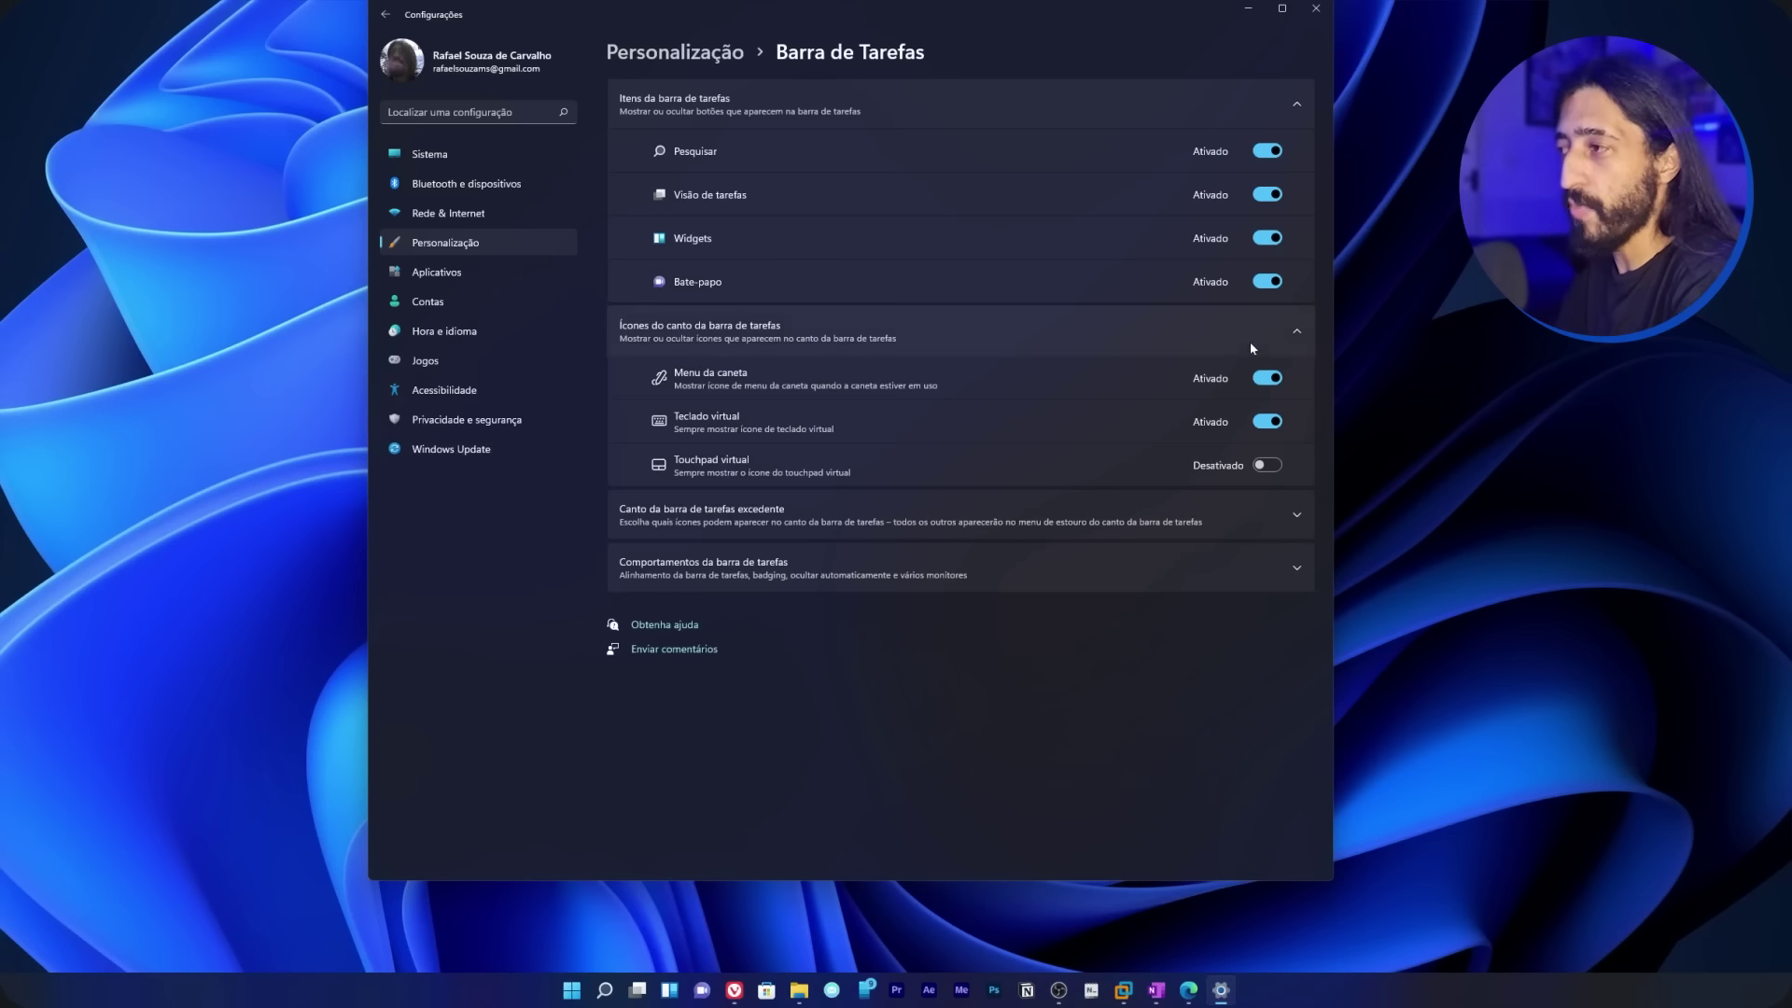
# - Hide the Chat (Bate-papo) button from the taskbar items and switch it back on
pyautogui.click(1277, 287)
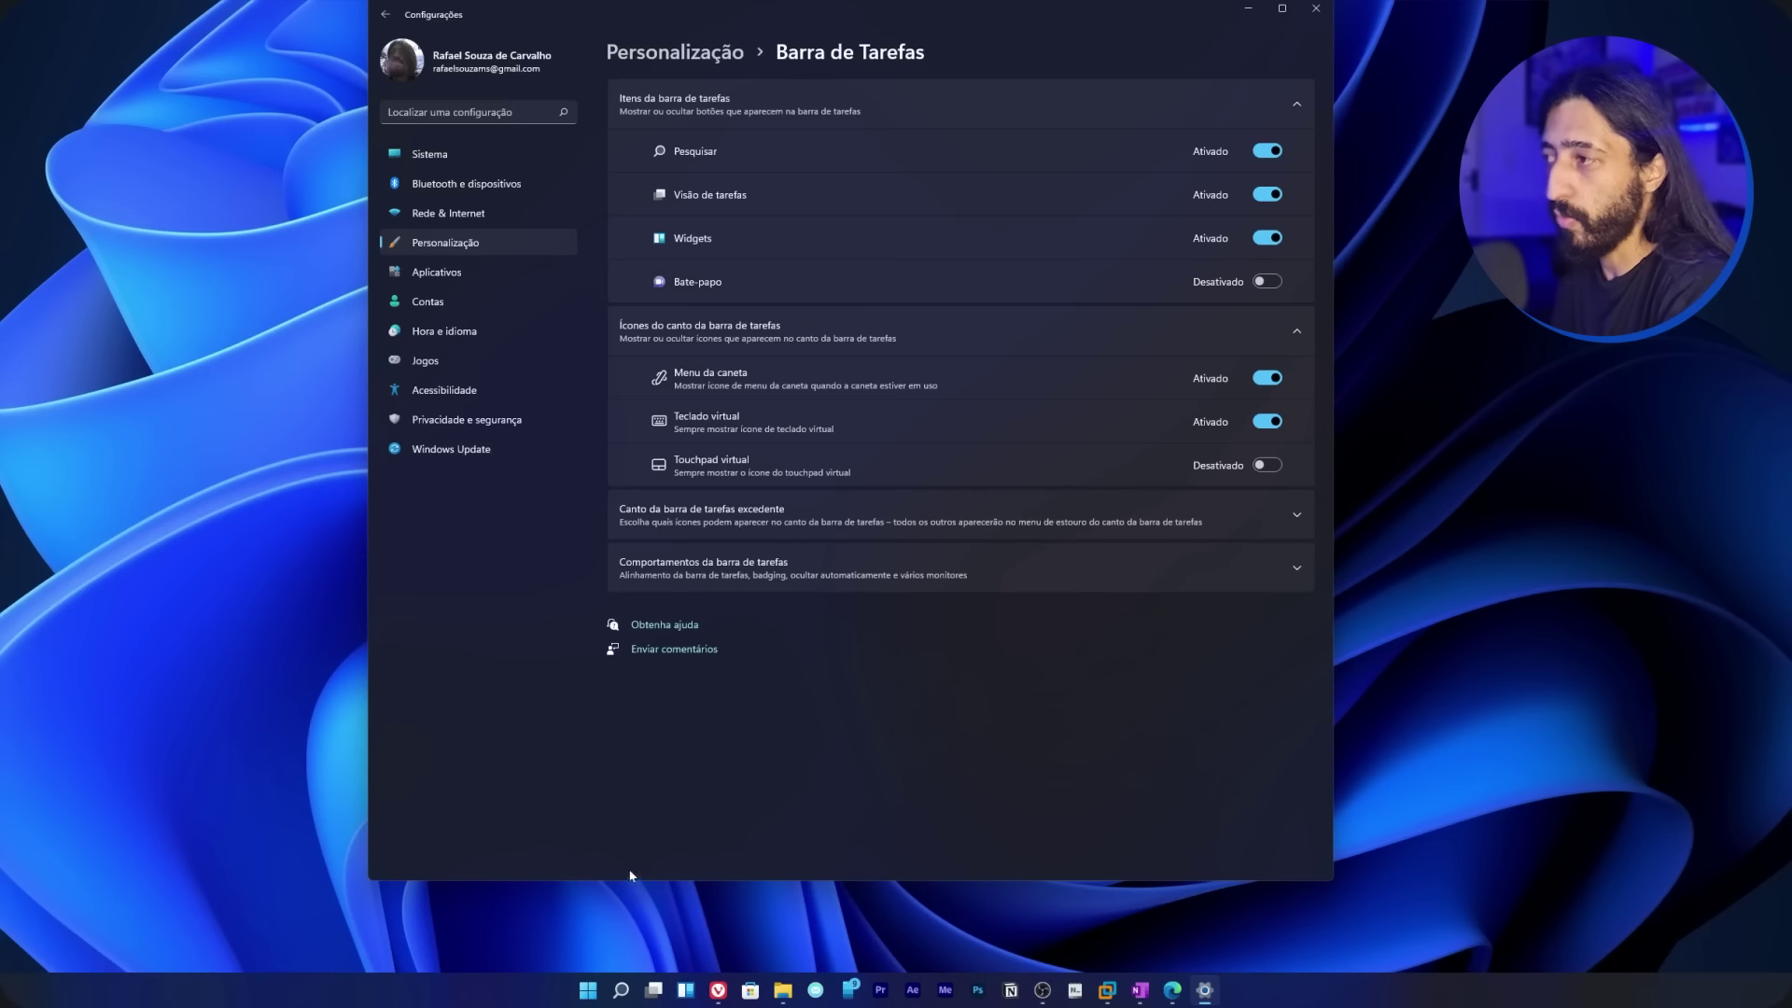
pyautogui.click(1273, 287)
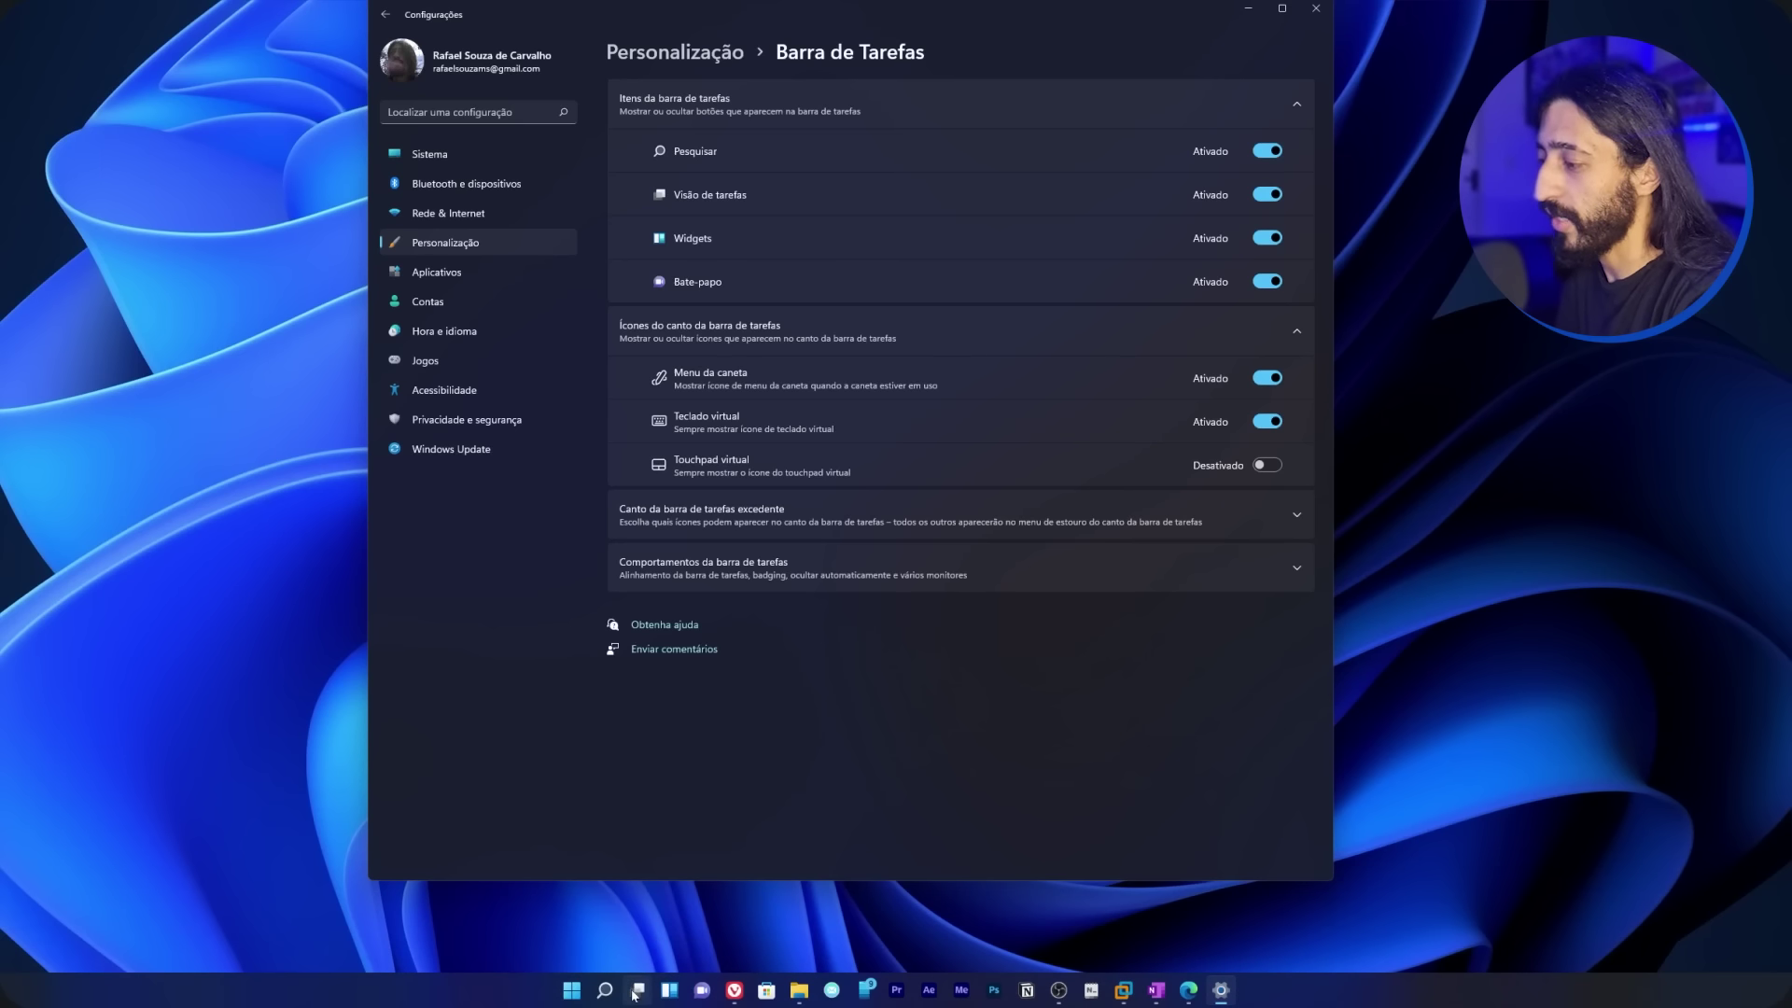
pyautogui.click(1221, 991)
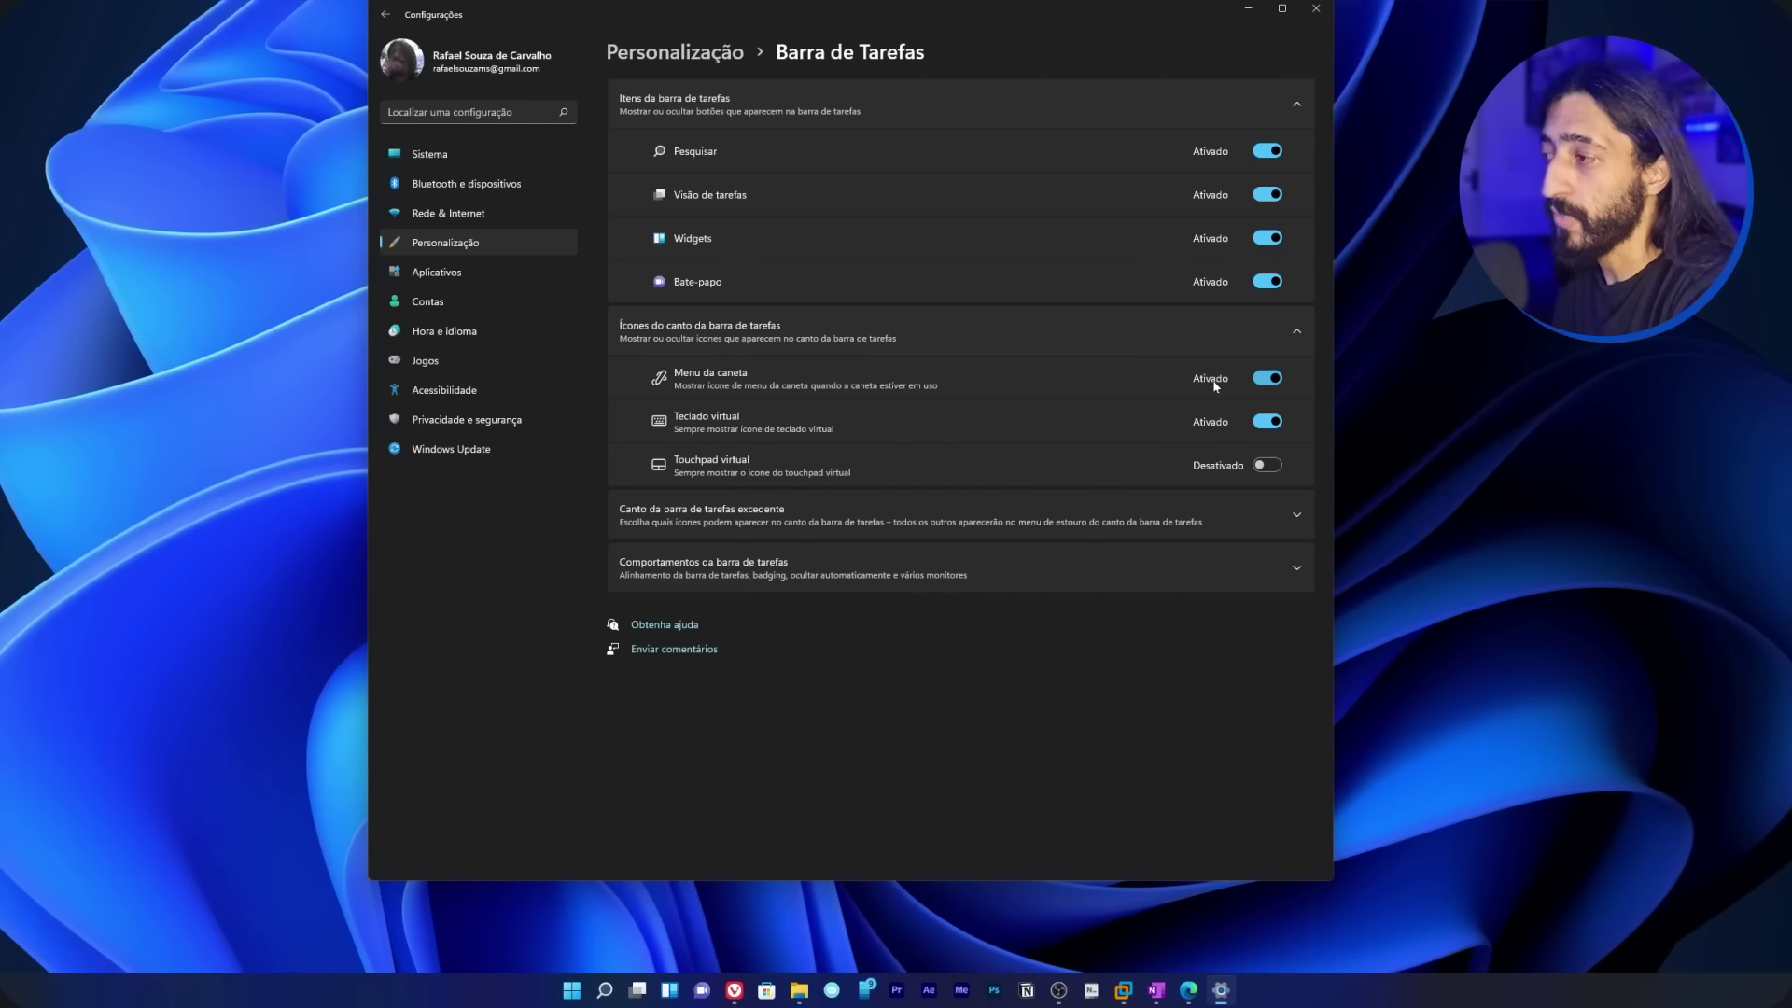
# - Switch the pen menu (Menu da caneta) and touch keyboard (Teclado virtual) corner icons off and back on
pyautogui.click(1270, 379)
pyautogui.click(1271, 378)
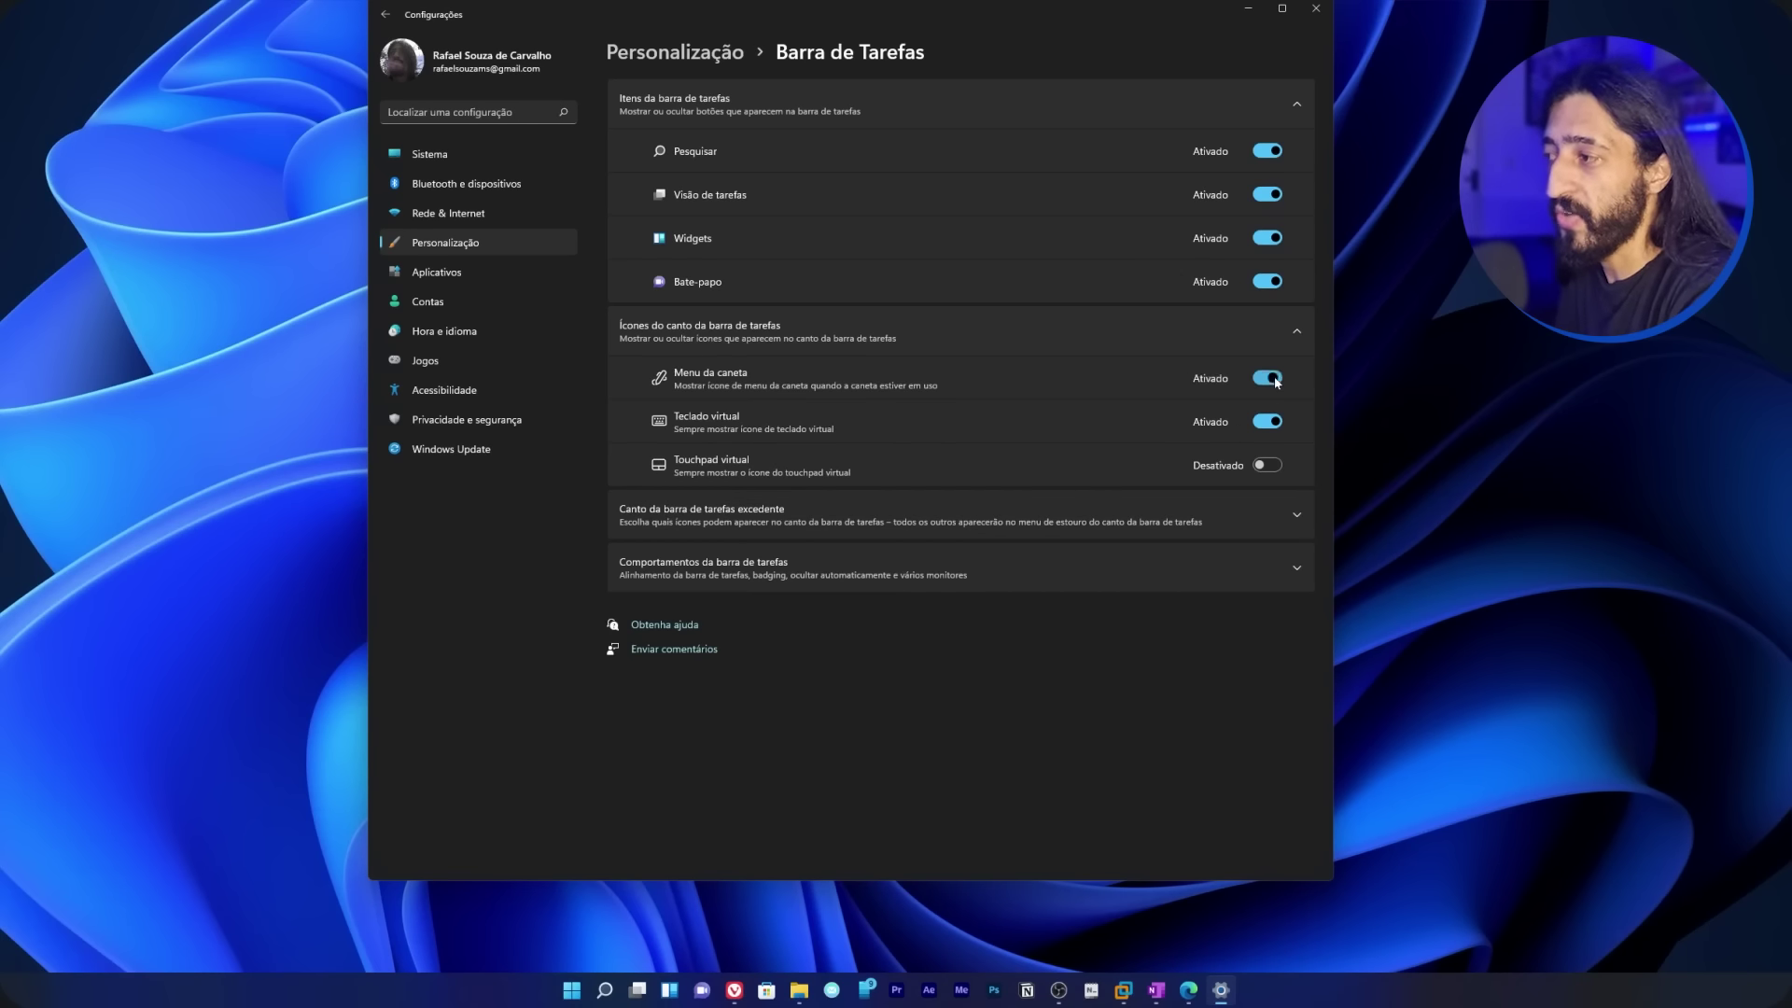
pyautogui.click(1268, 425)
pyautogui.click(1266, 423)
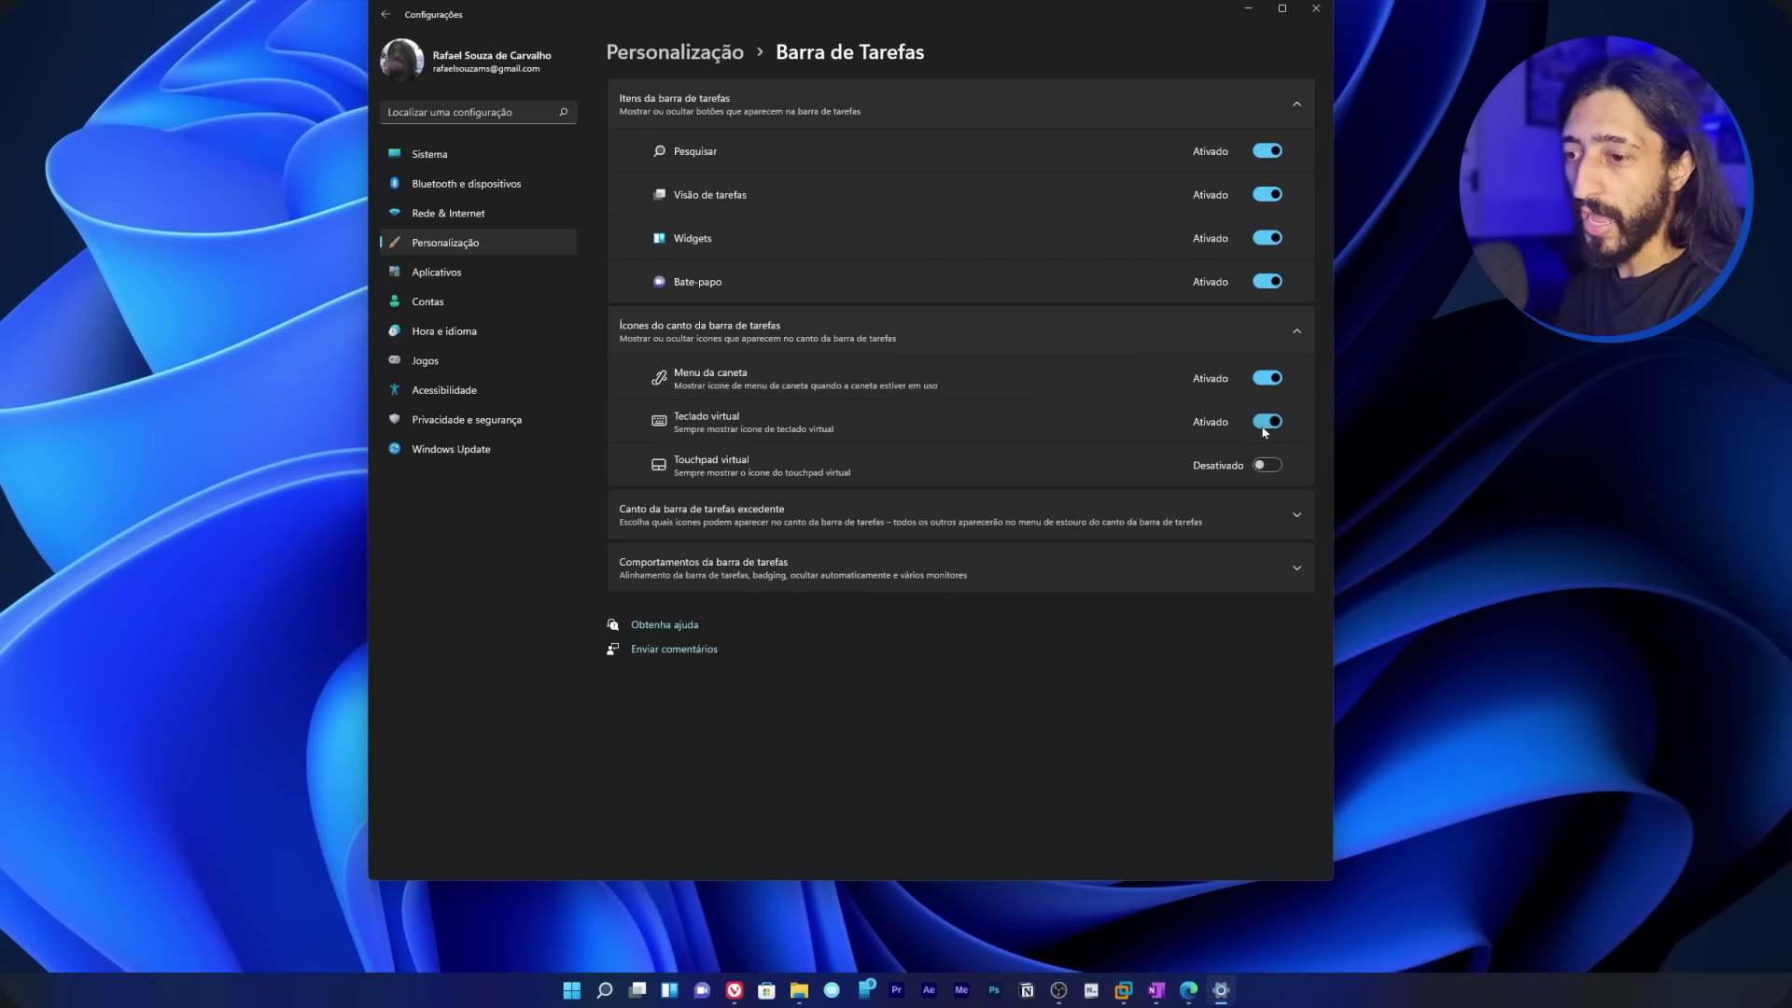
pyautogui.click(1266, 424)
pyautogui.click(1267, 424)
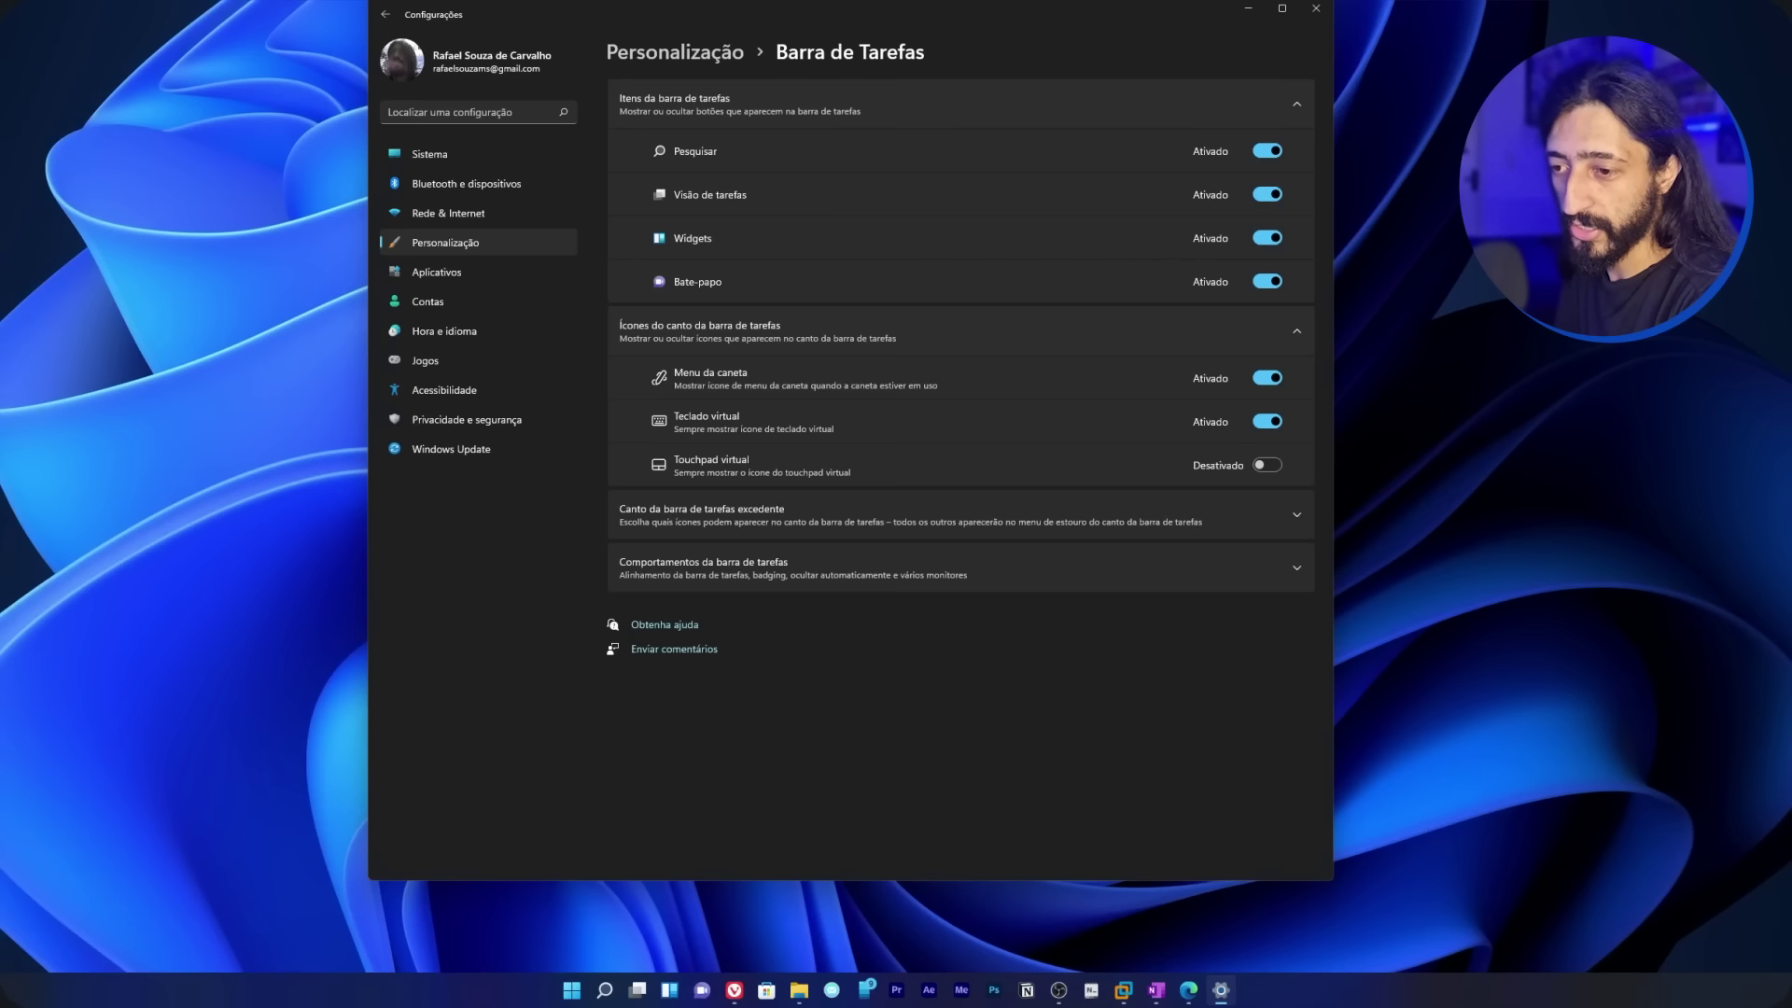
# - Open and close the touch keyboard, and switch the Touchpad virtual corner icon on and back off
pyautogui.click(1727, 989)
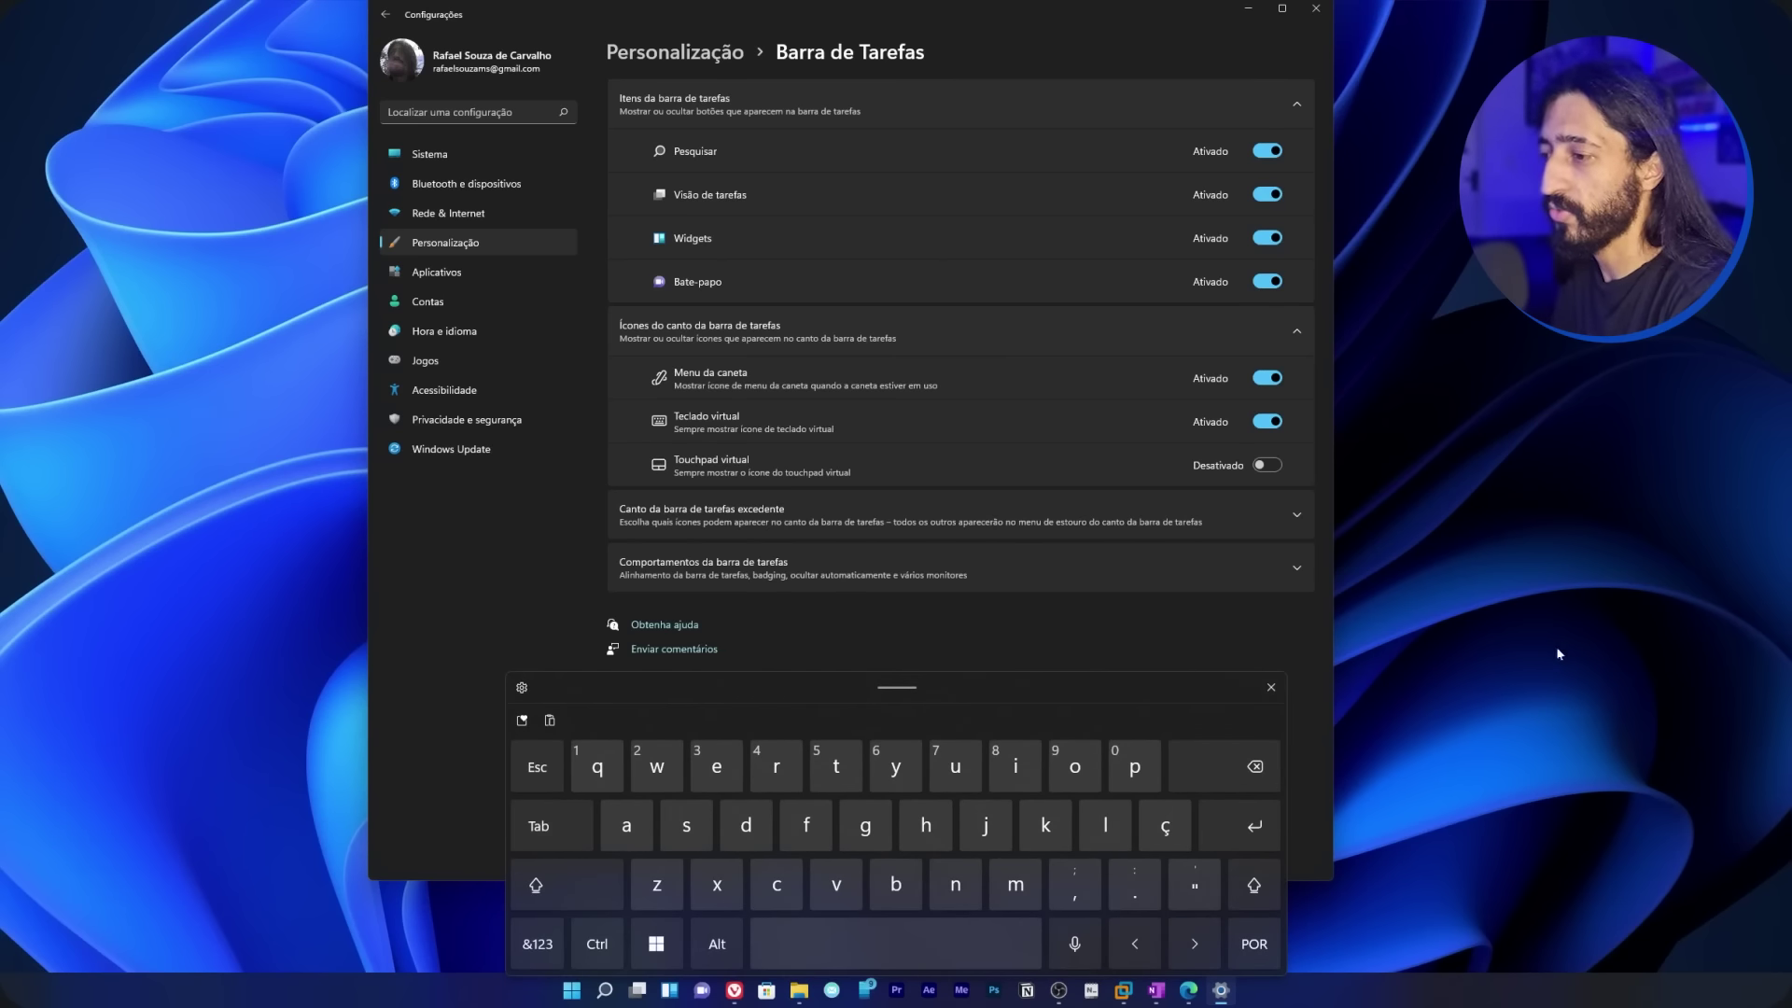
pyautogui.click(1269, 688)
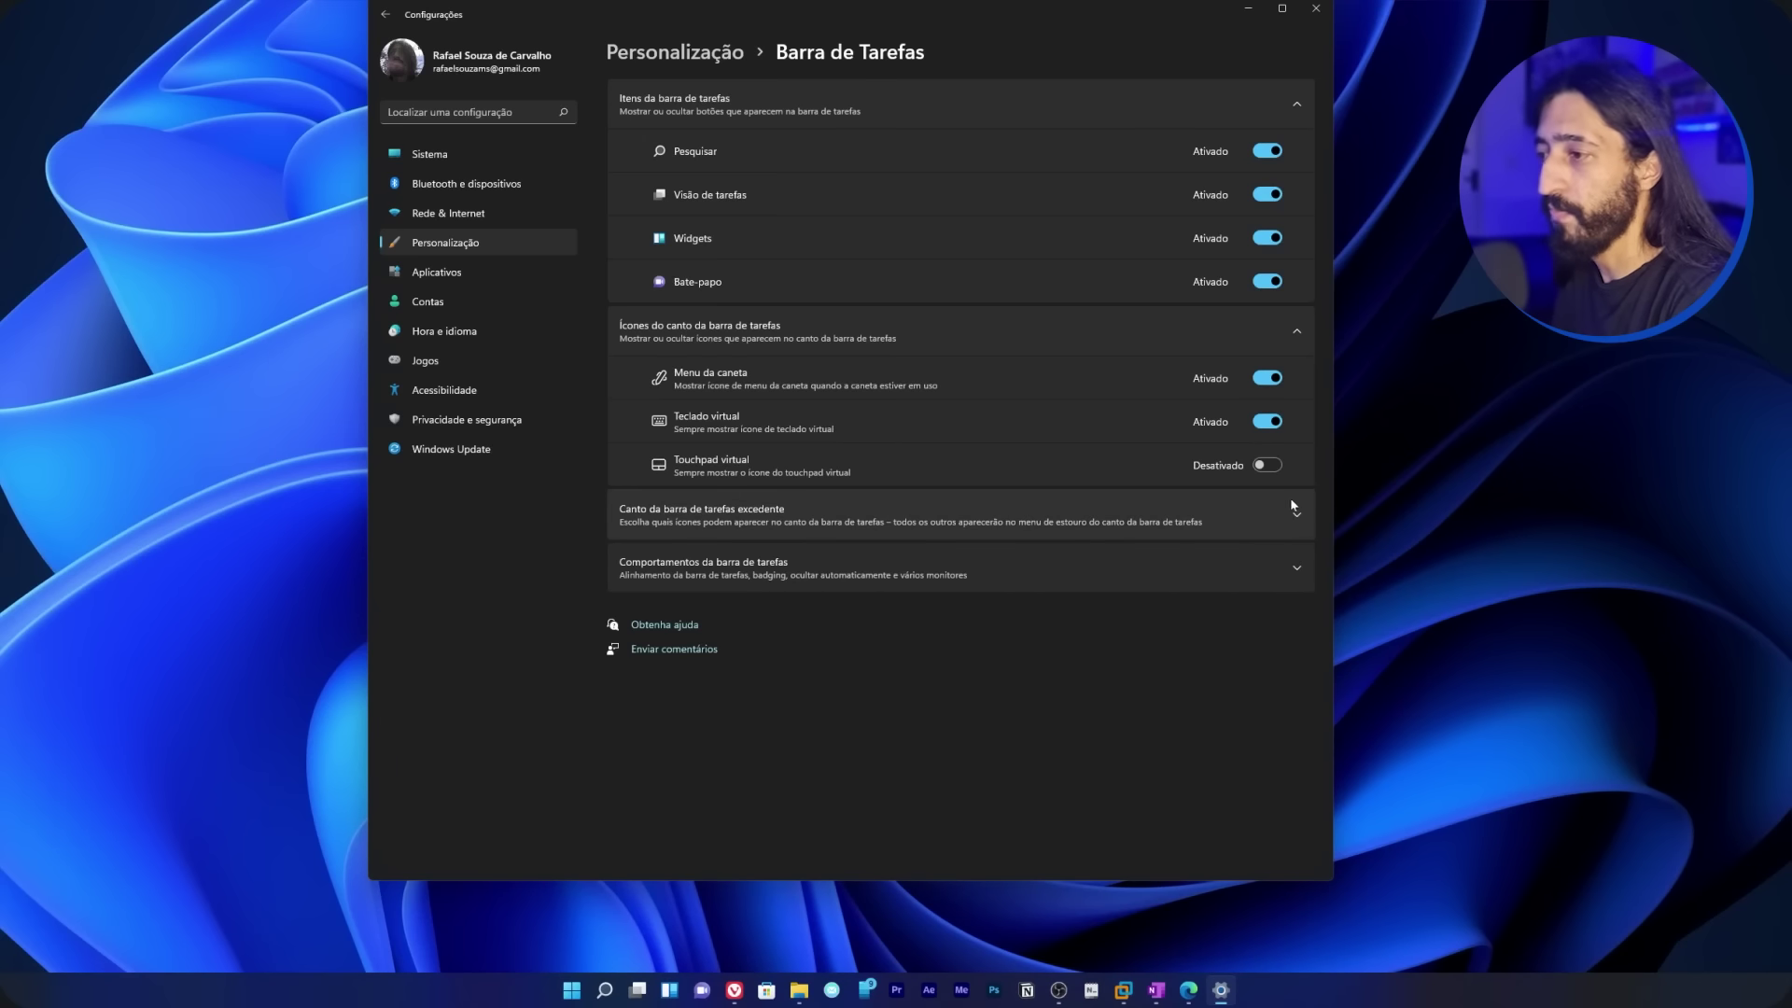
pyautogui.click(1271, 465)
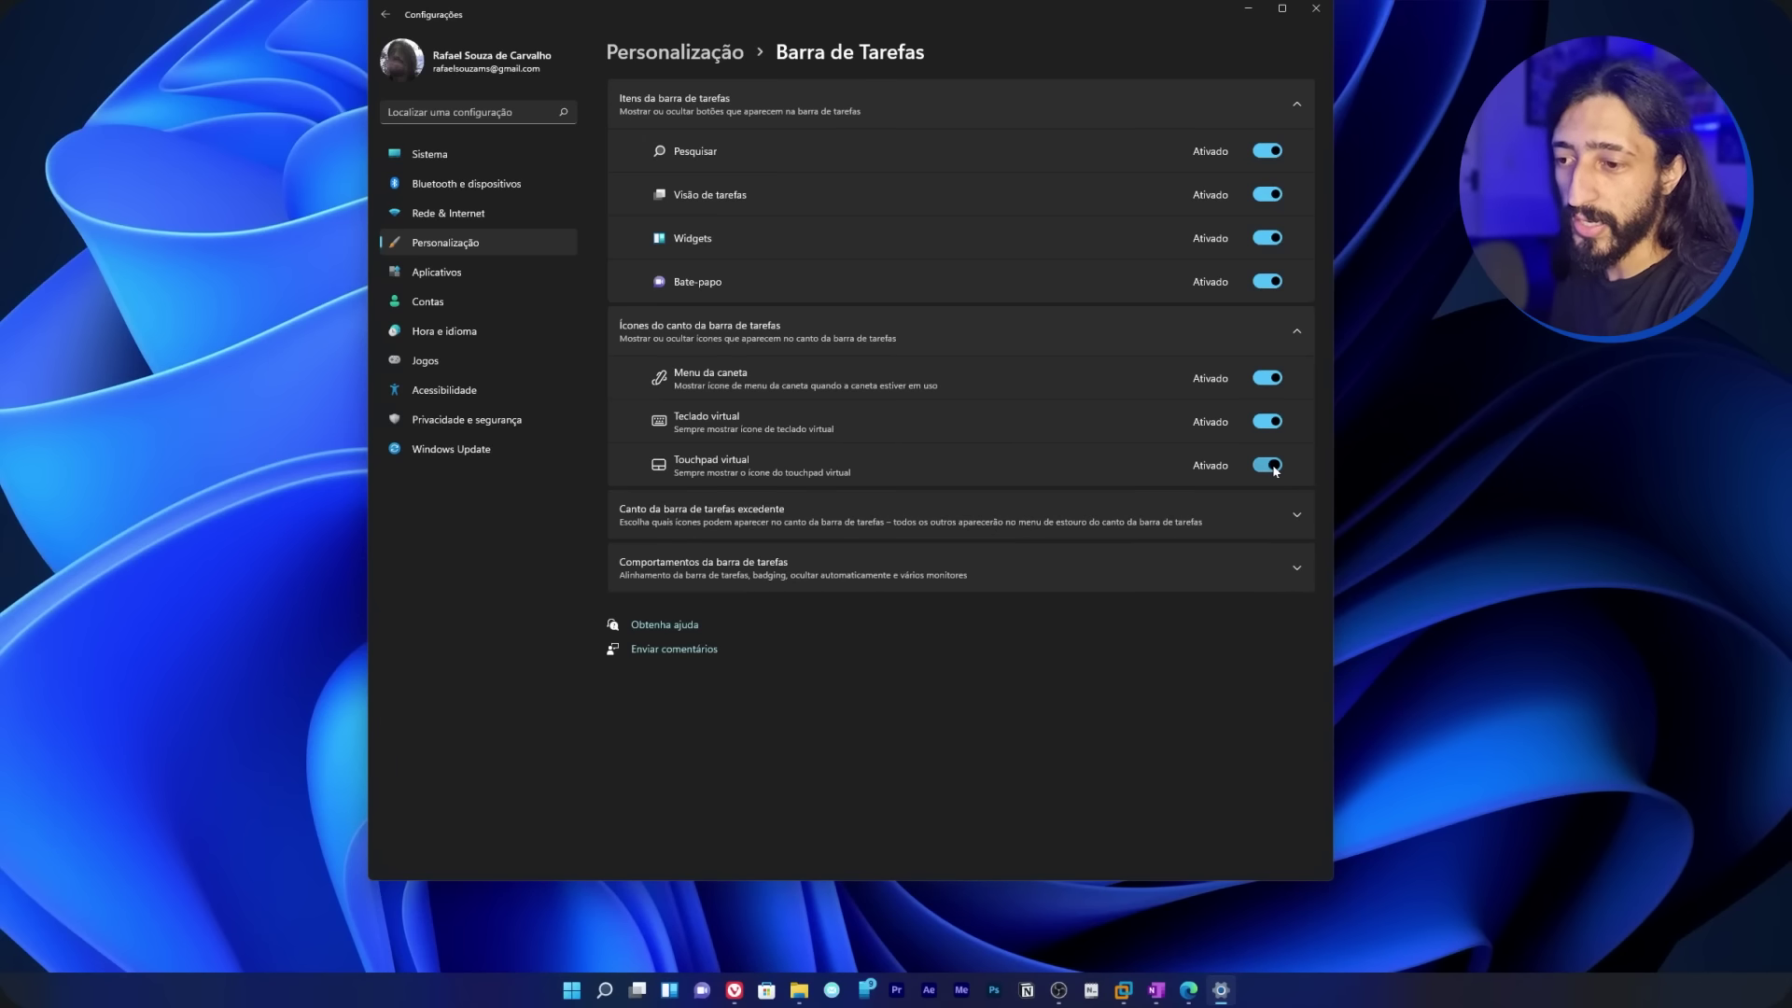
pyautogui.click(1270, 466)
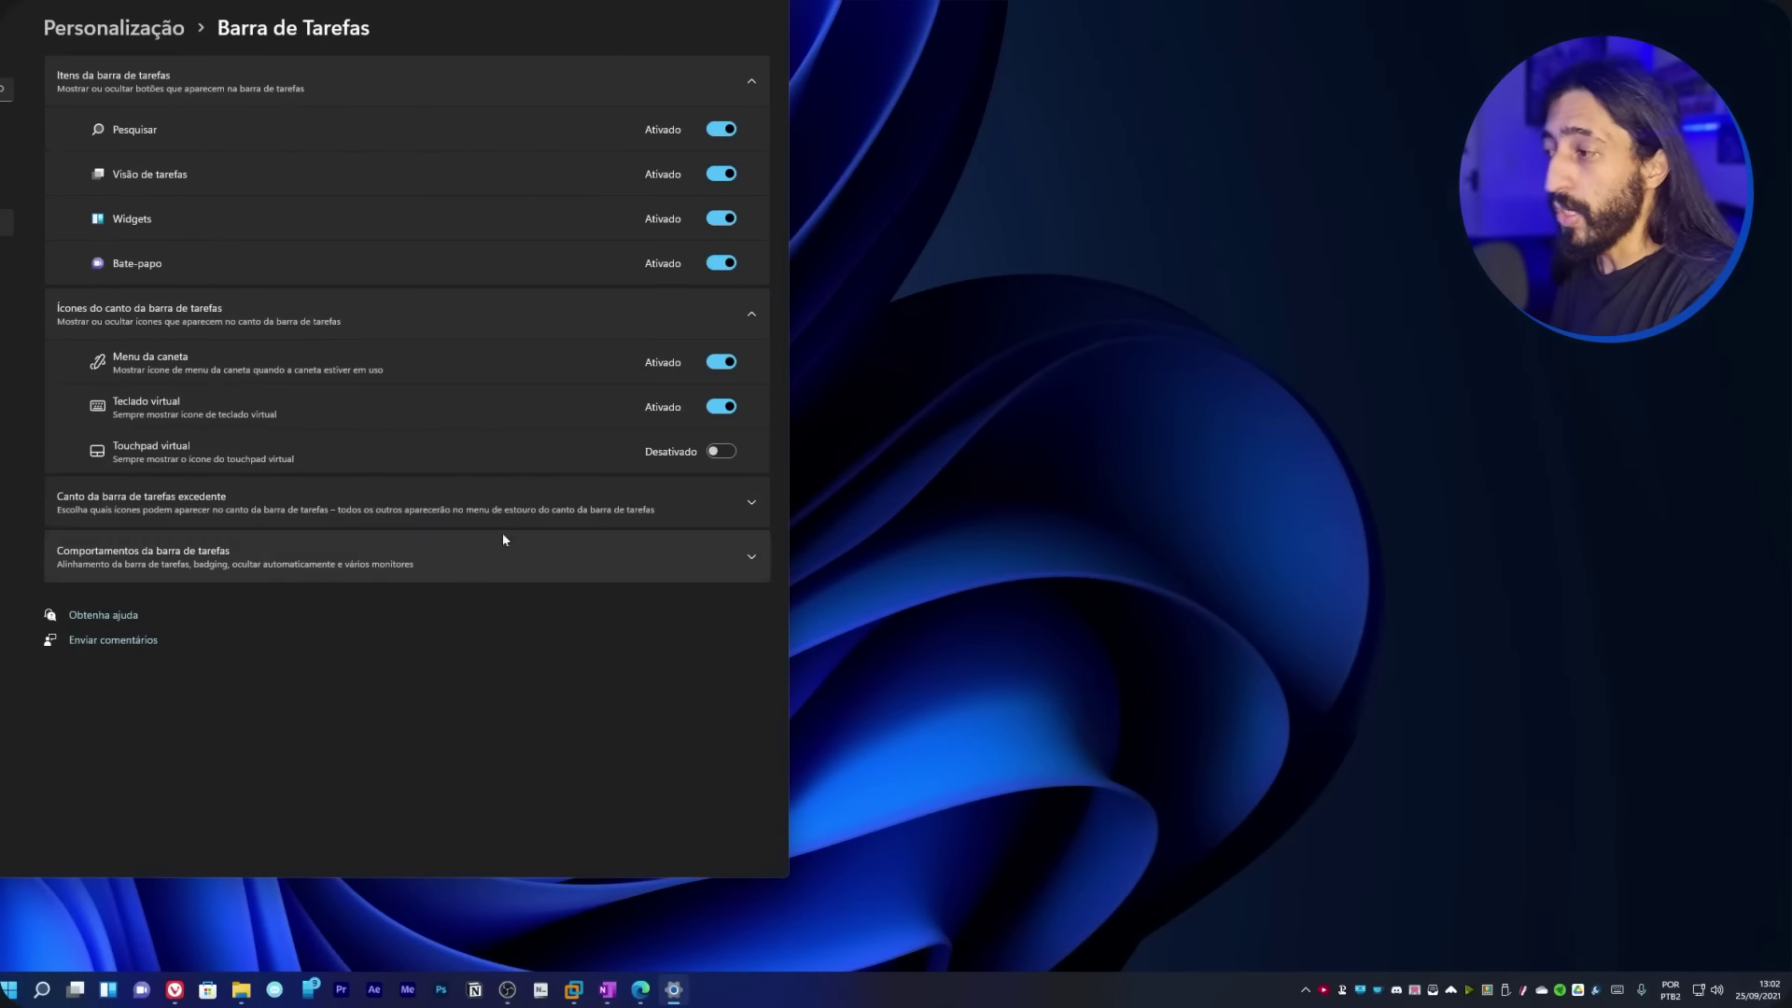
# - Expand the taskbar corner overflow settings, and move the Windows Security icon from the hidden icons onto the visible taskbar corner
pyautogui.click(1089, 521)
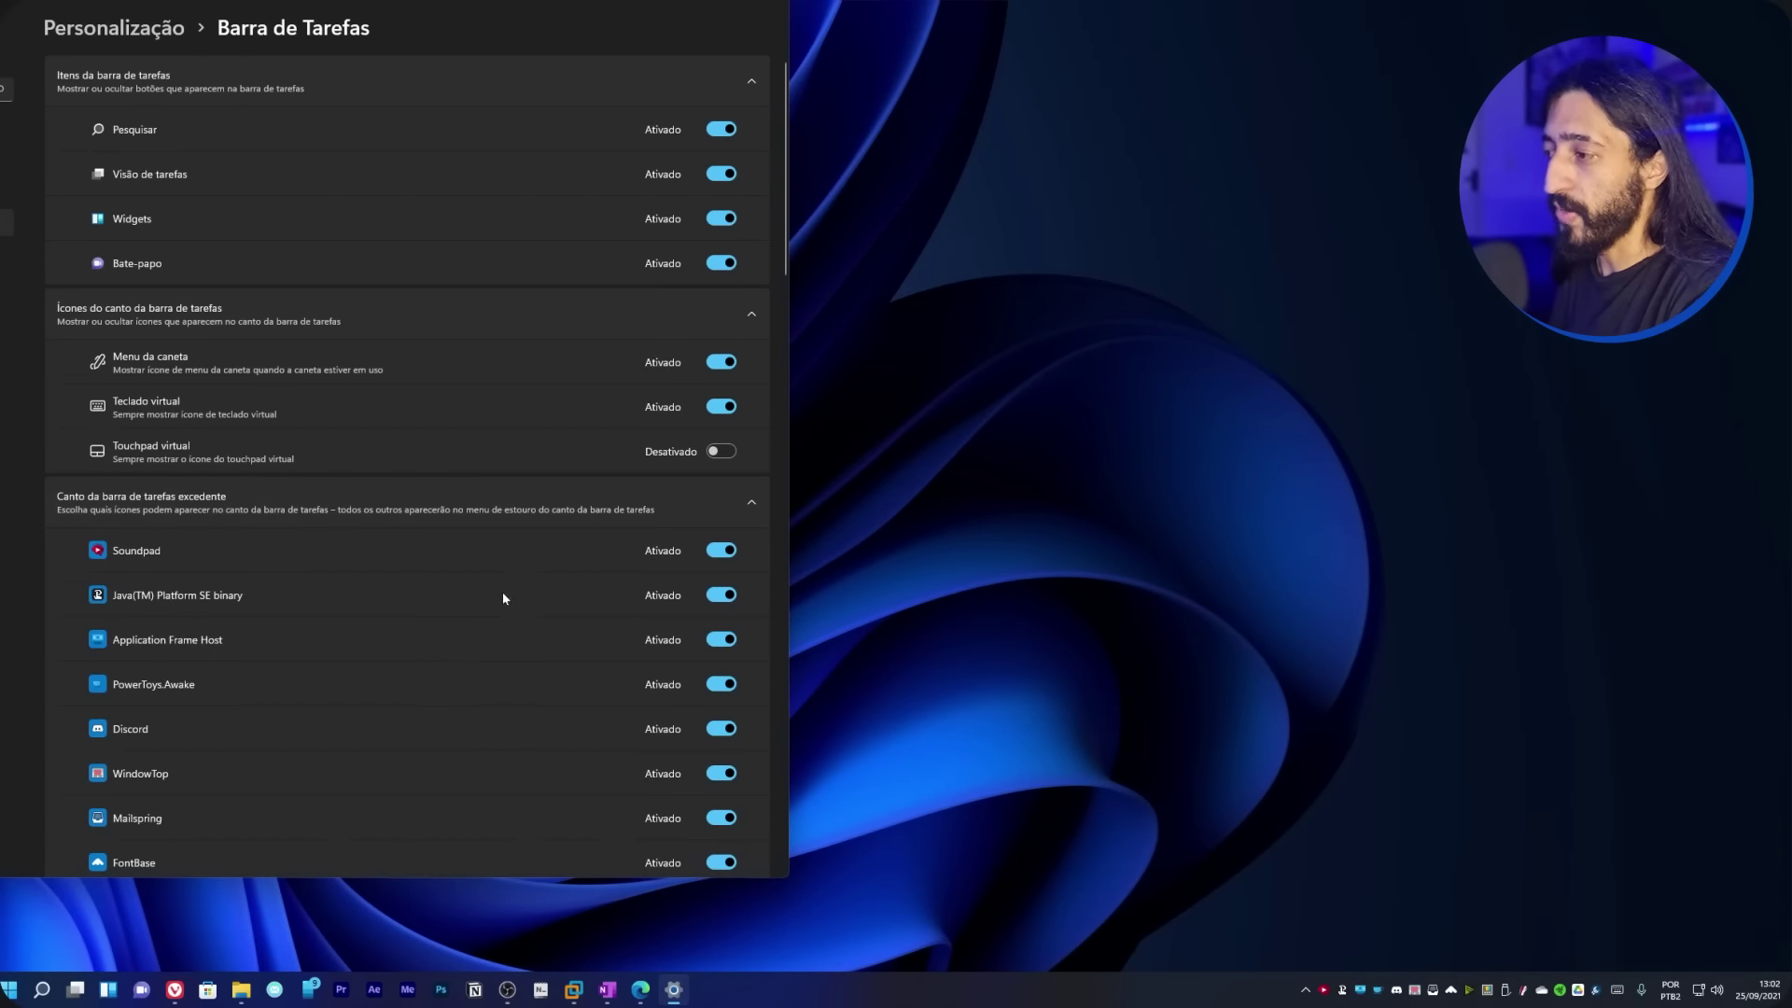
pyautogui.scroll(-20, 502, 598)
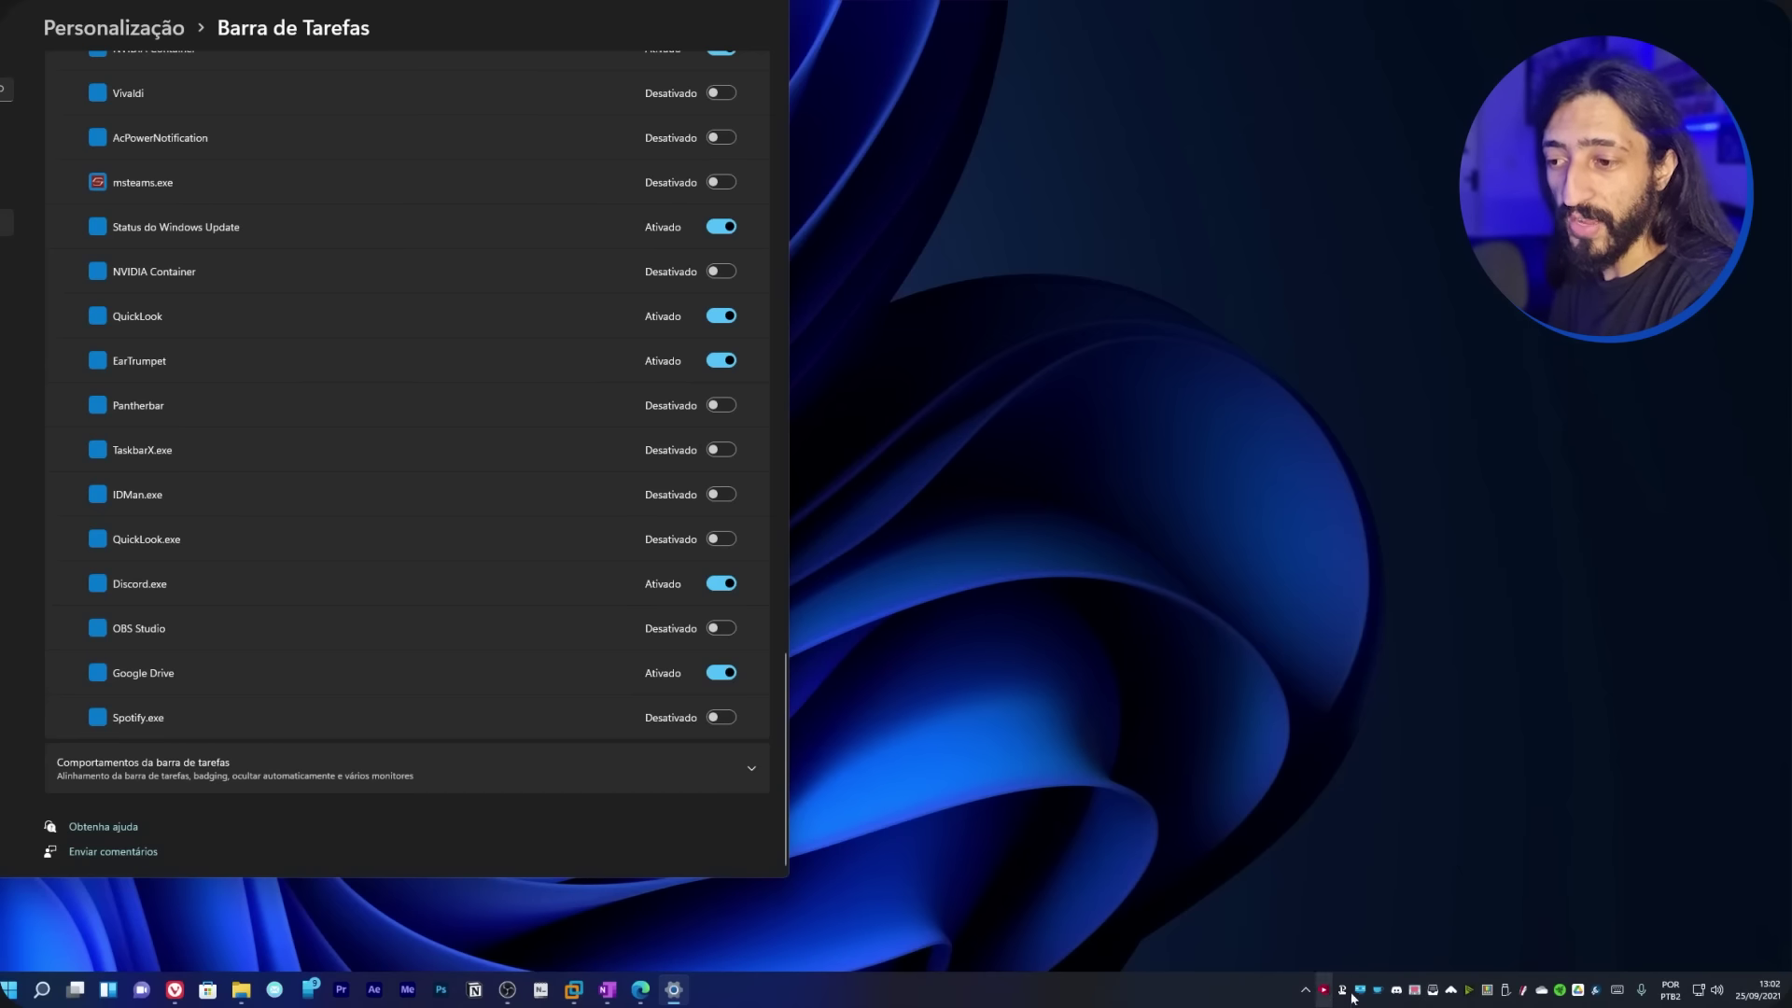
pyautogui.click(1305, 990)
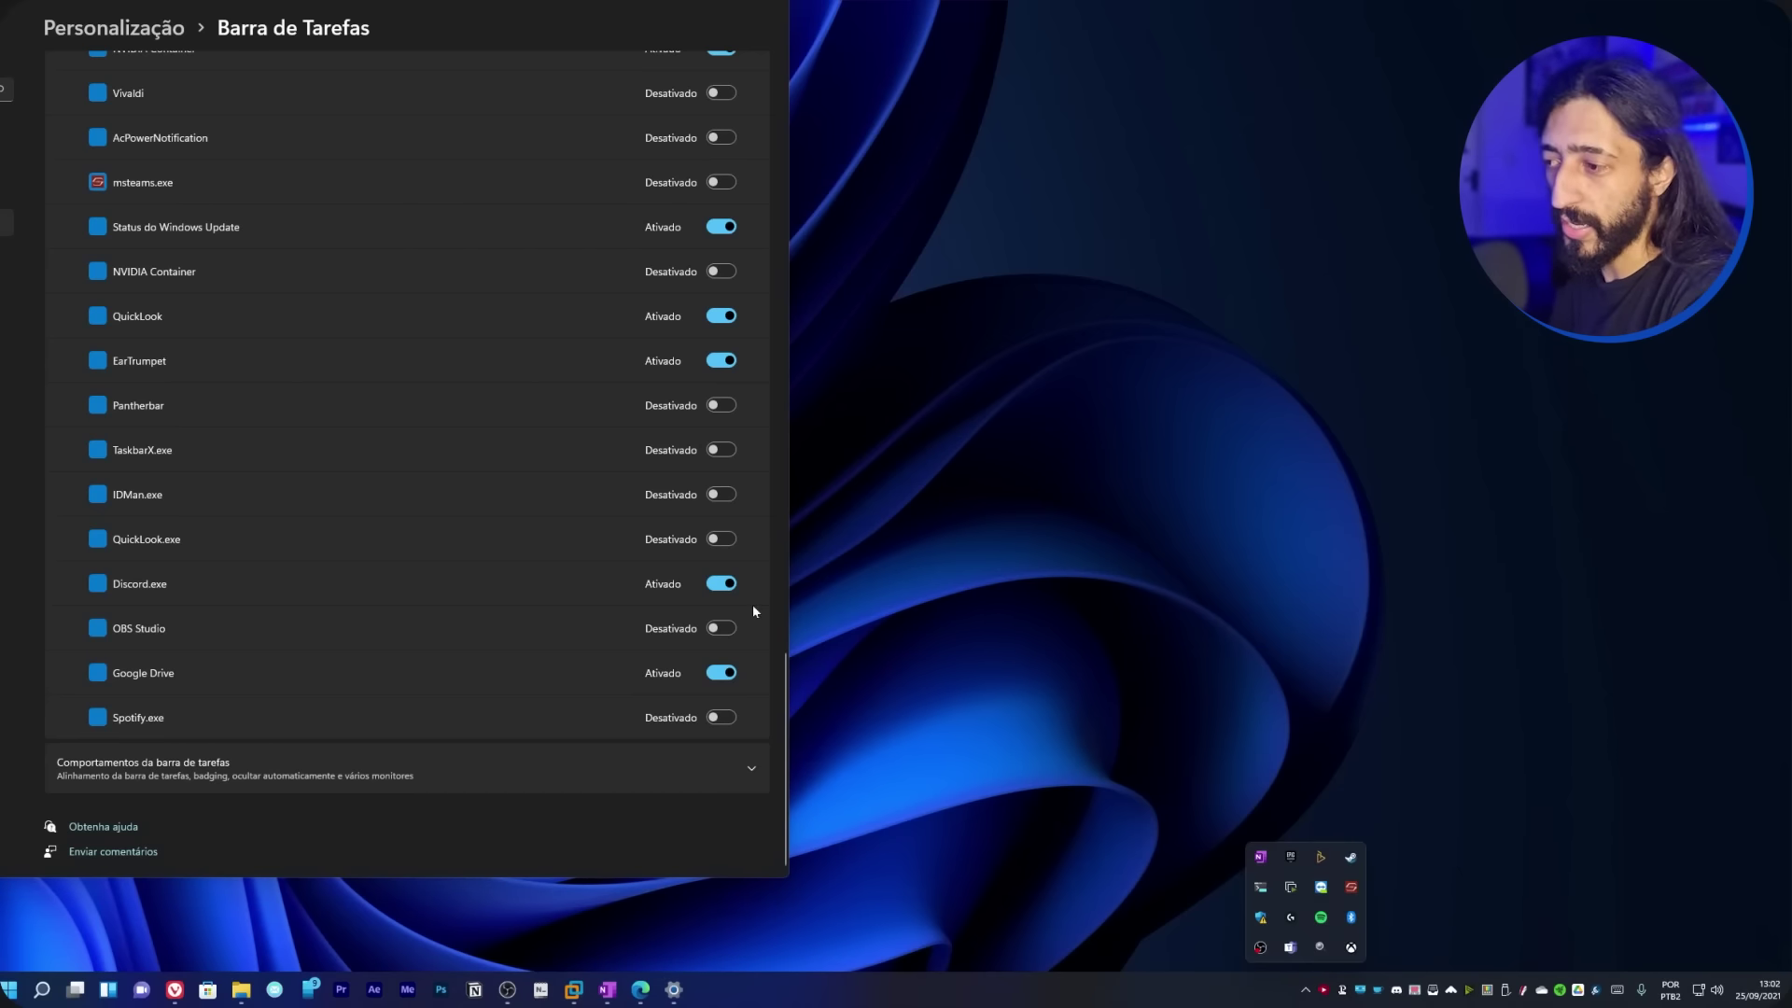
pyautogui.moveTo(1259, 916); pyautogui.dragTo(1351, 993)
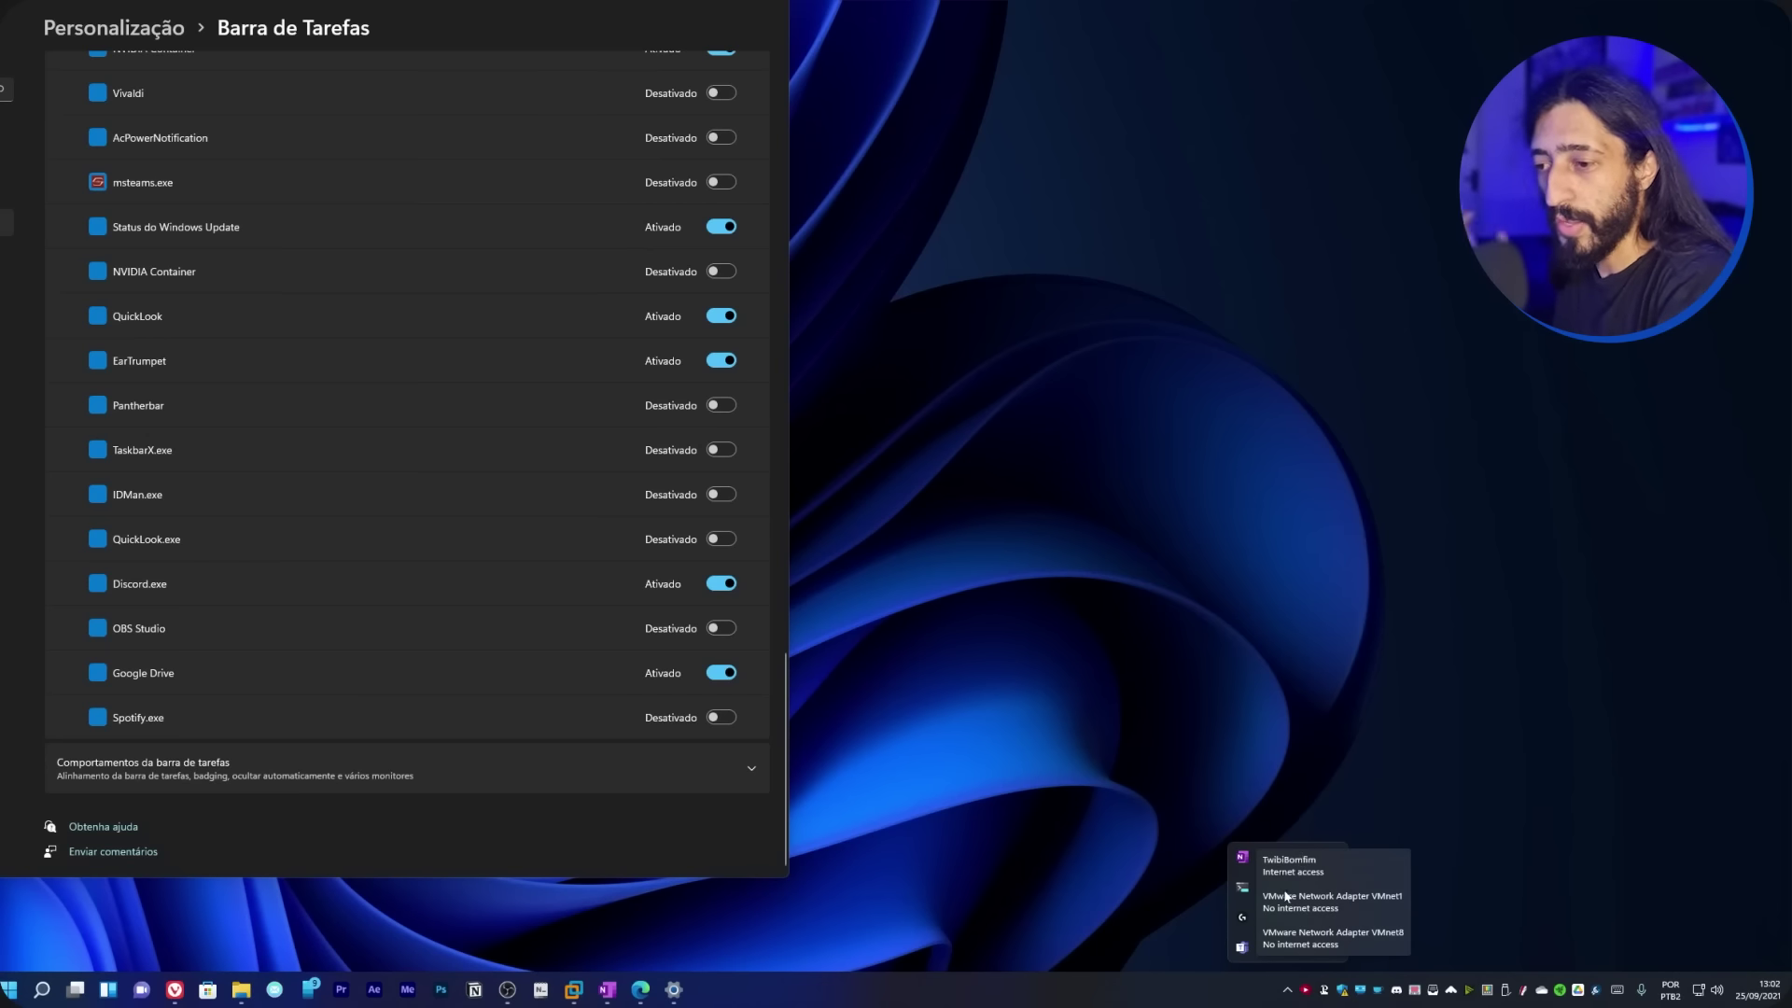
# - Look through the apps in the corner overflow settings and their visibility switches, and collapse the section
pyautogui.scroll(10, 400, 356)
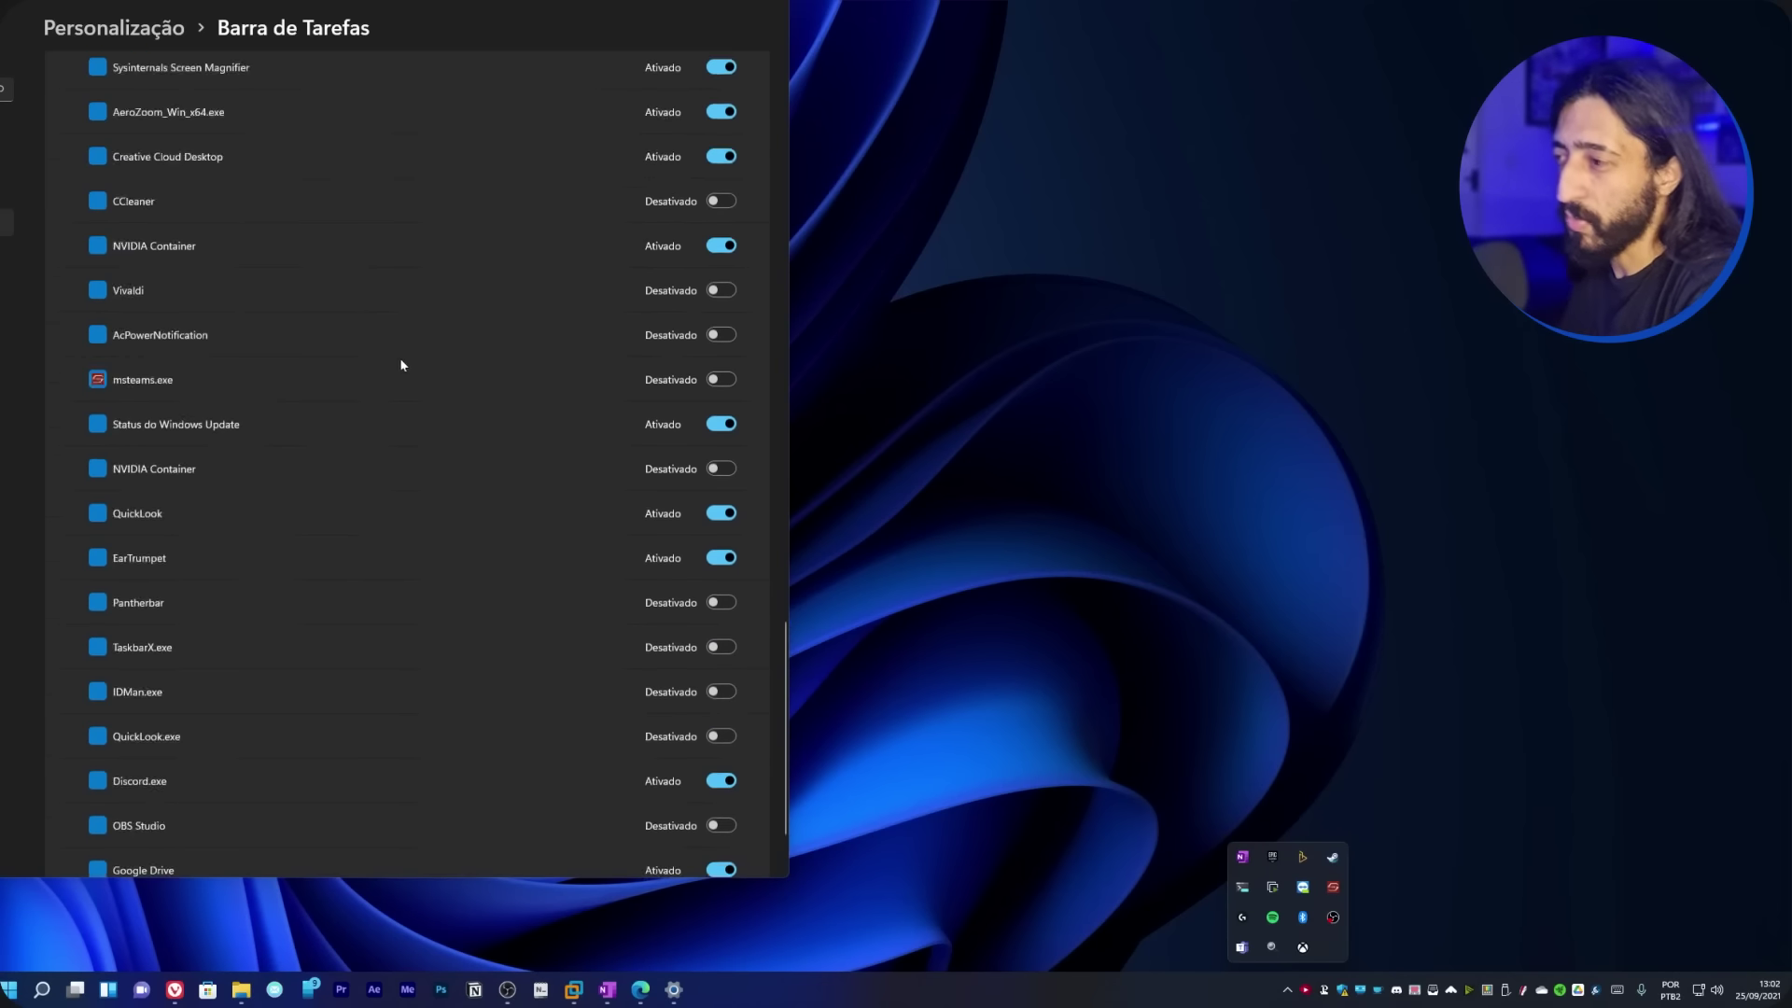
pyautogui.scroll(10, 297, 295)
pyautogui.scroll(-20, 401, 397)
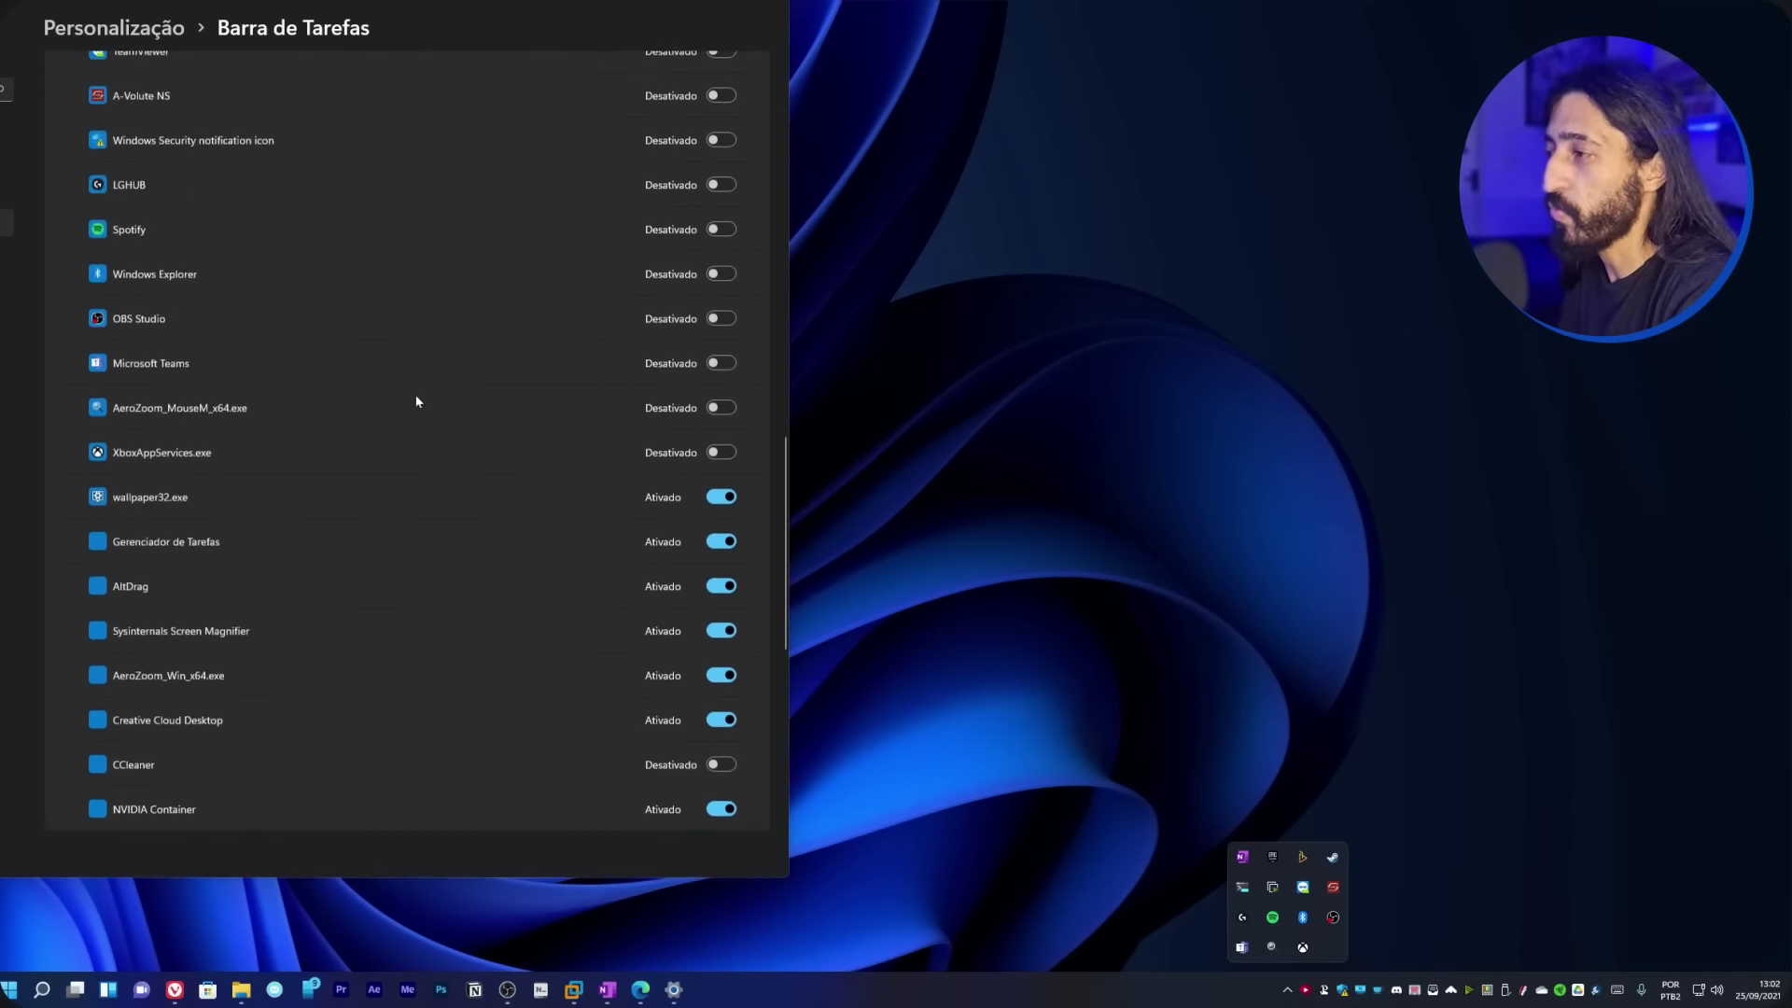
pyautogui.scroll(15, 411, 653)
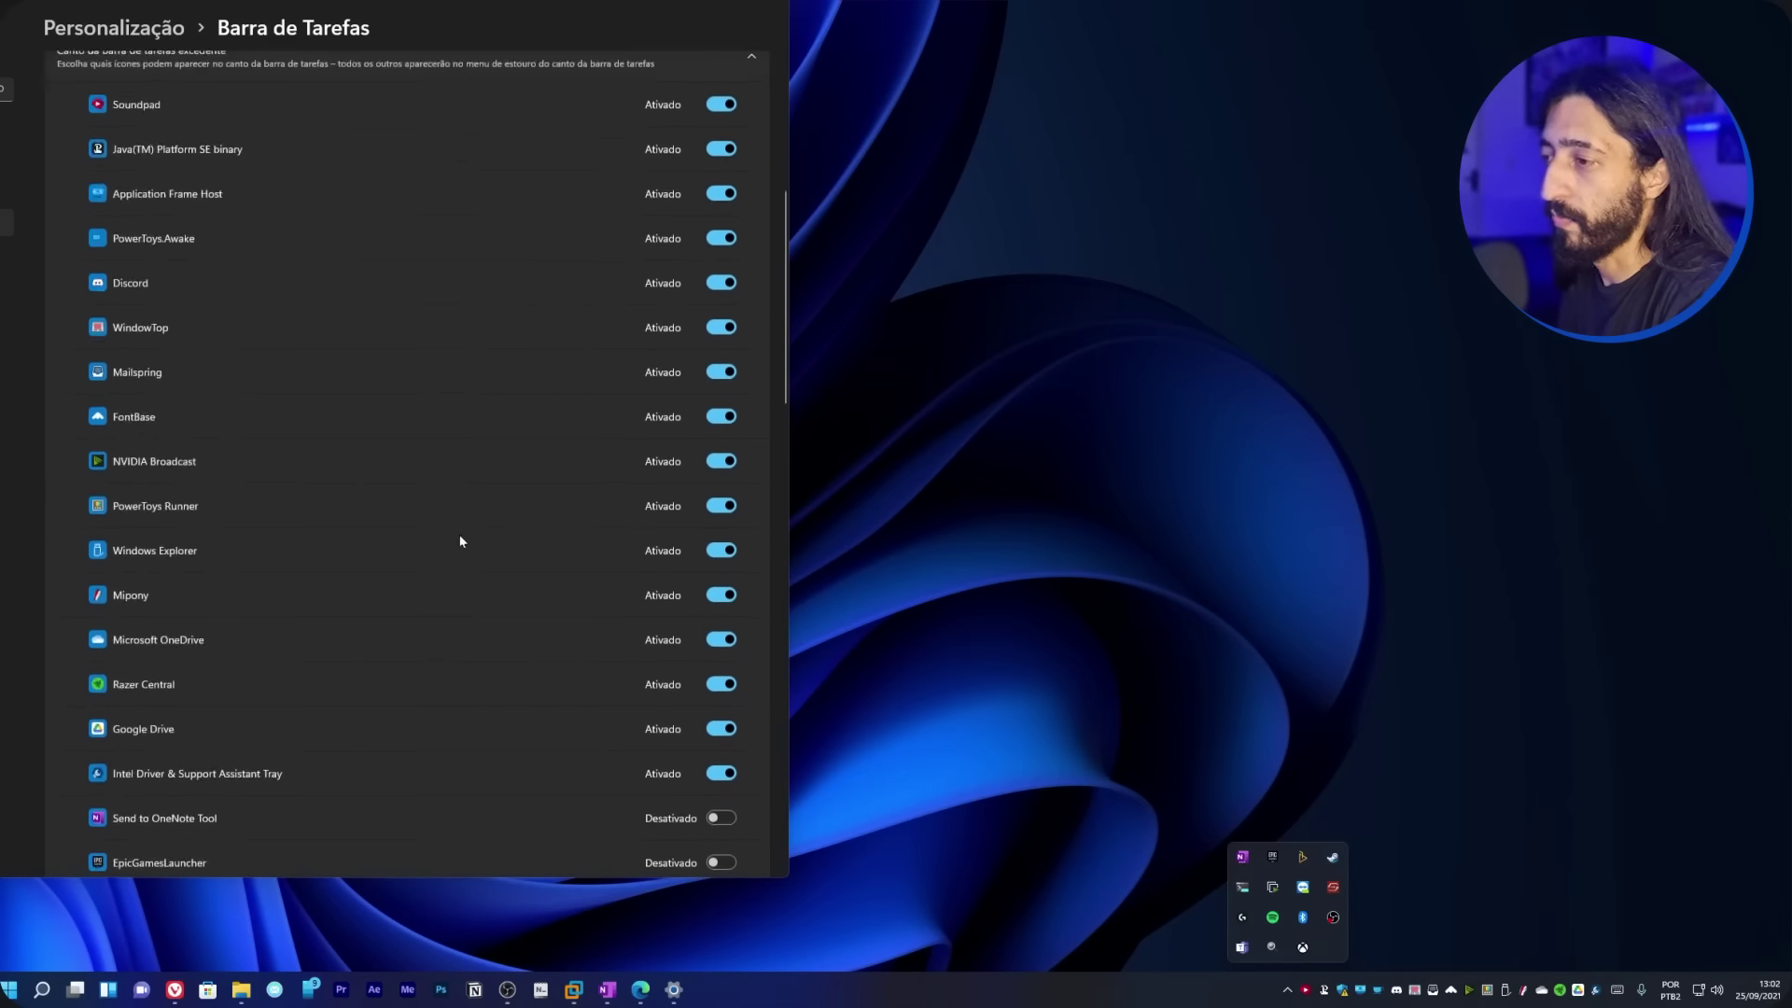
pyautogui.click(749, 512)
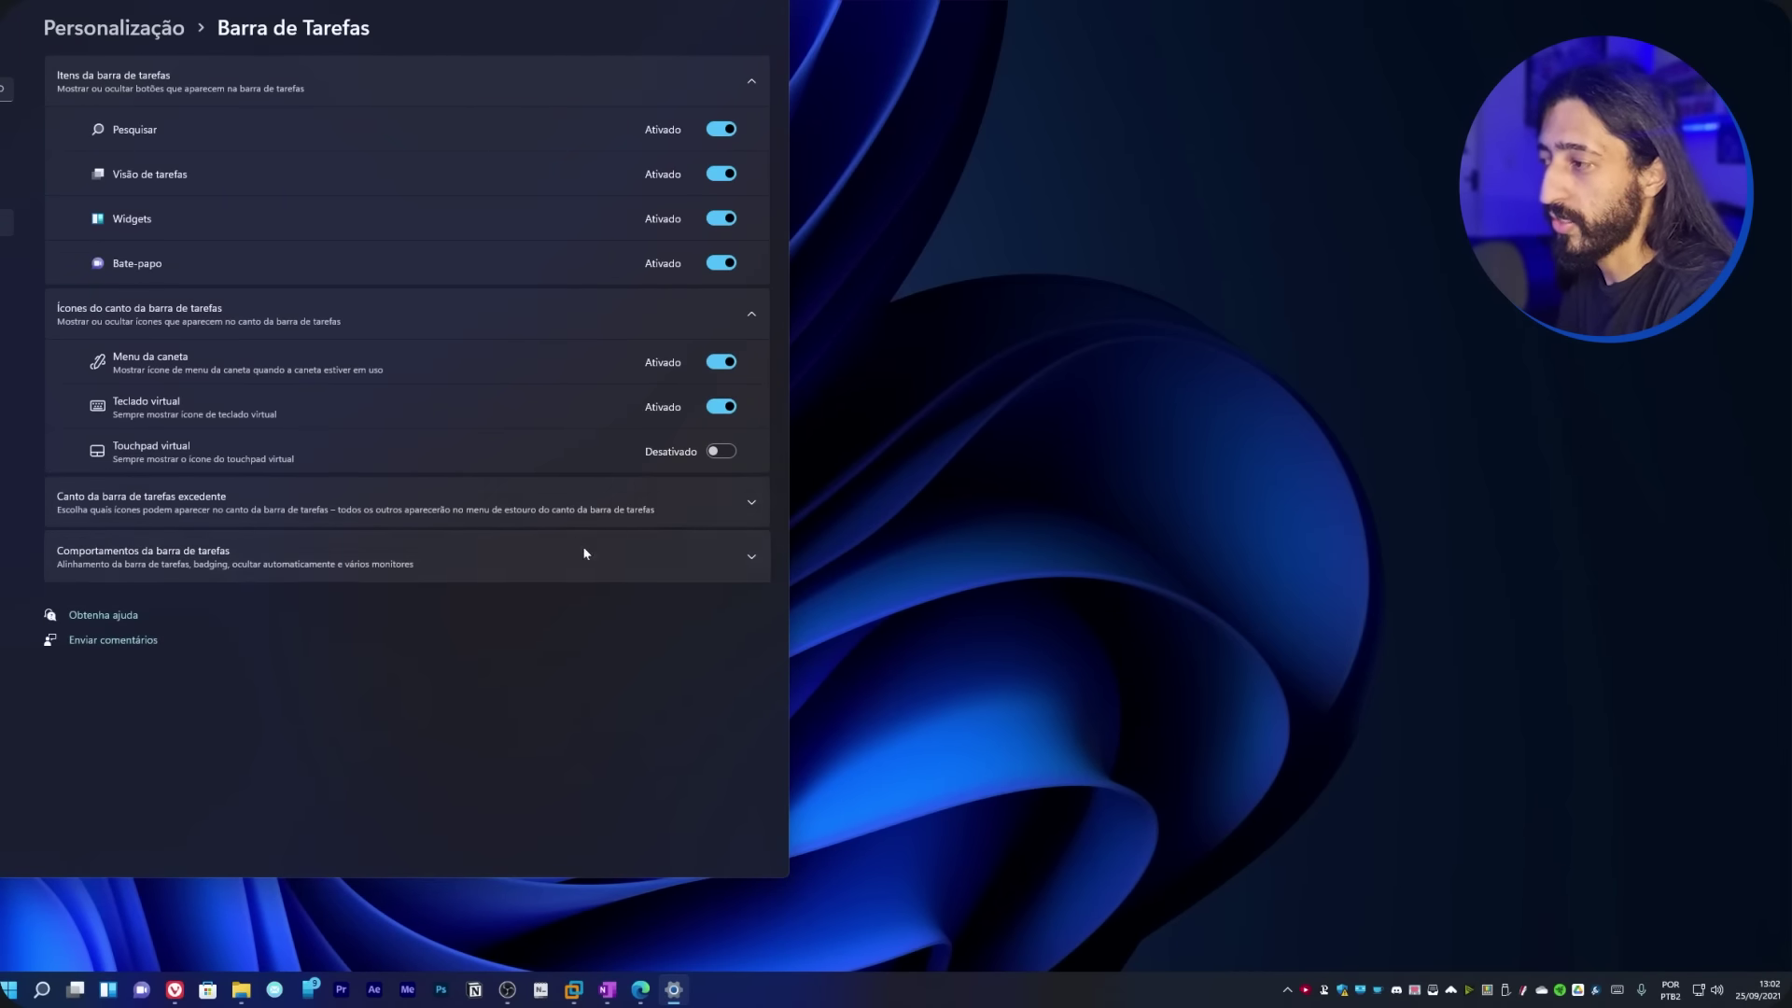
# - Under the taskbar behaviors, set the alignment to Esquerda, check the Start menu's placement, and restore the alignment to Centro
pyautogui.click(427, 564)
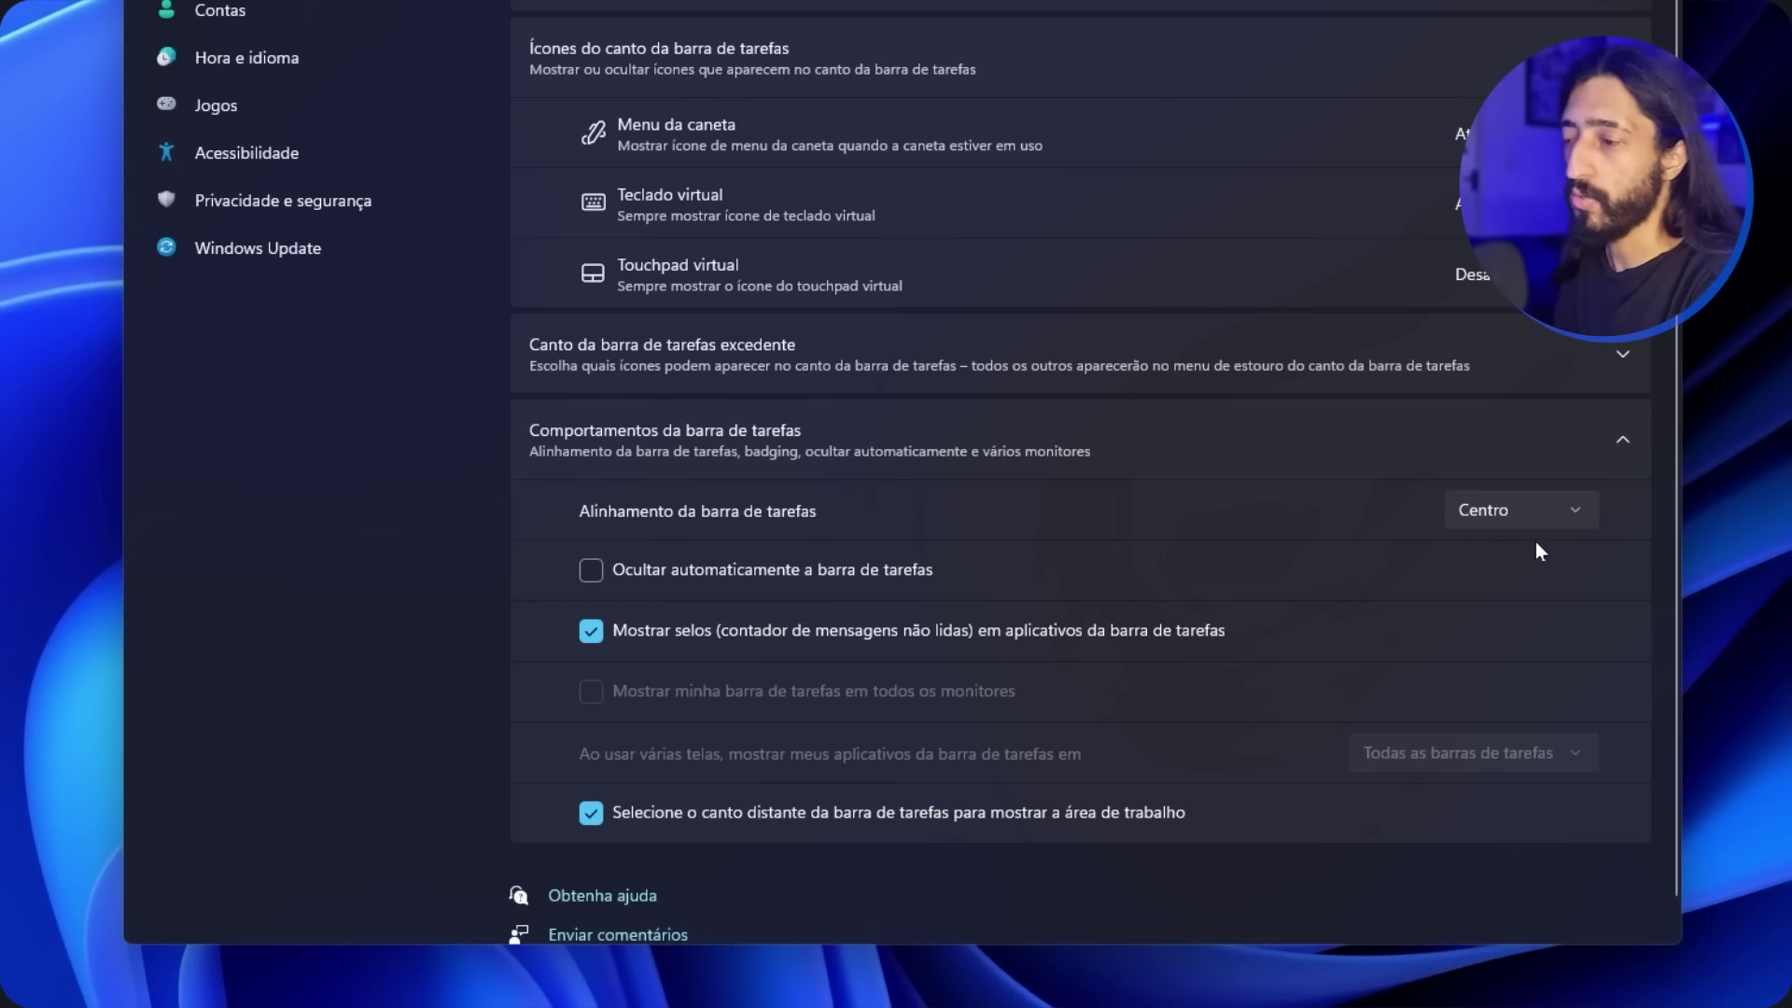
pyautogui.click(1573, 522)
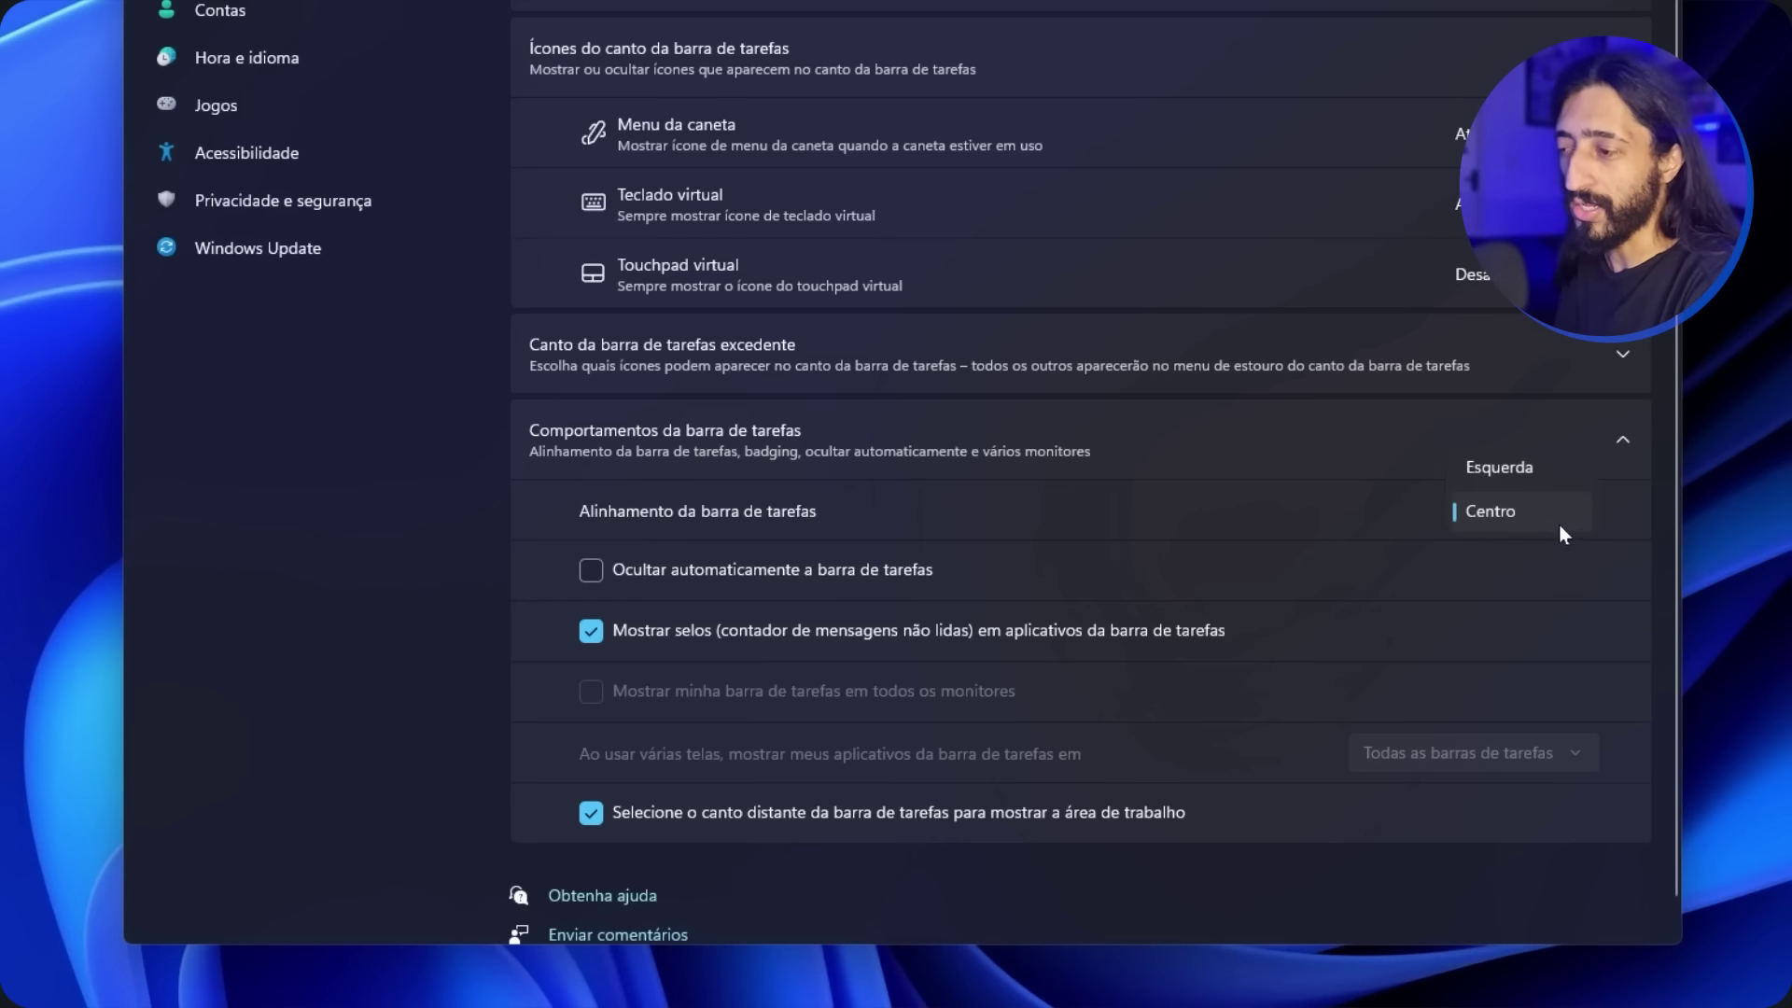
pyautogui.click(1522, 467)
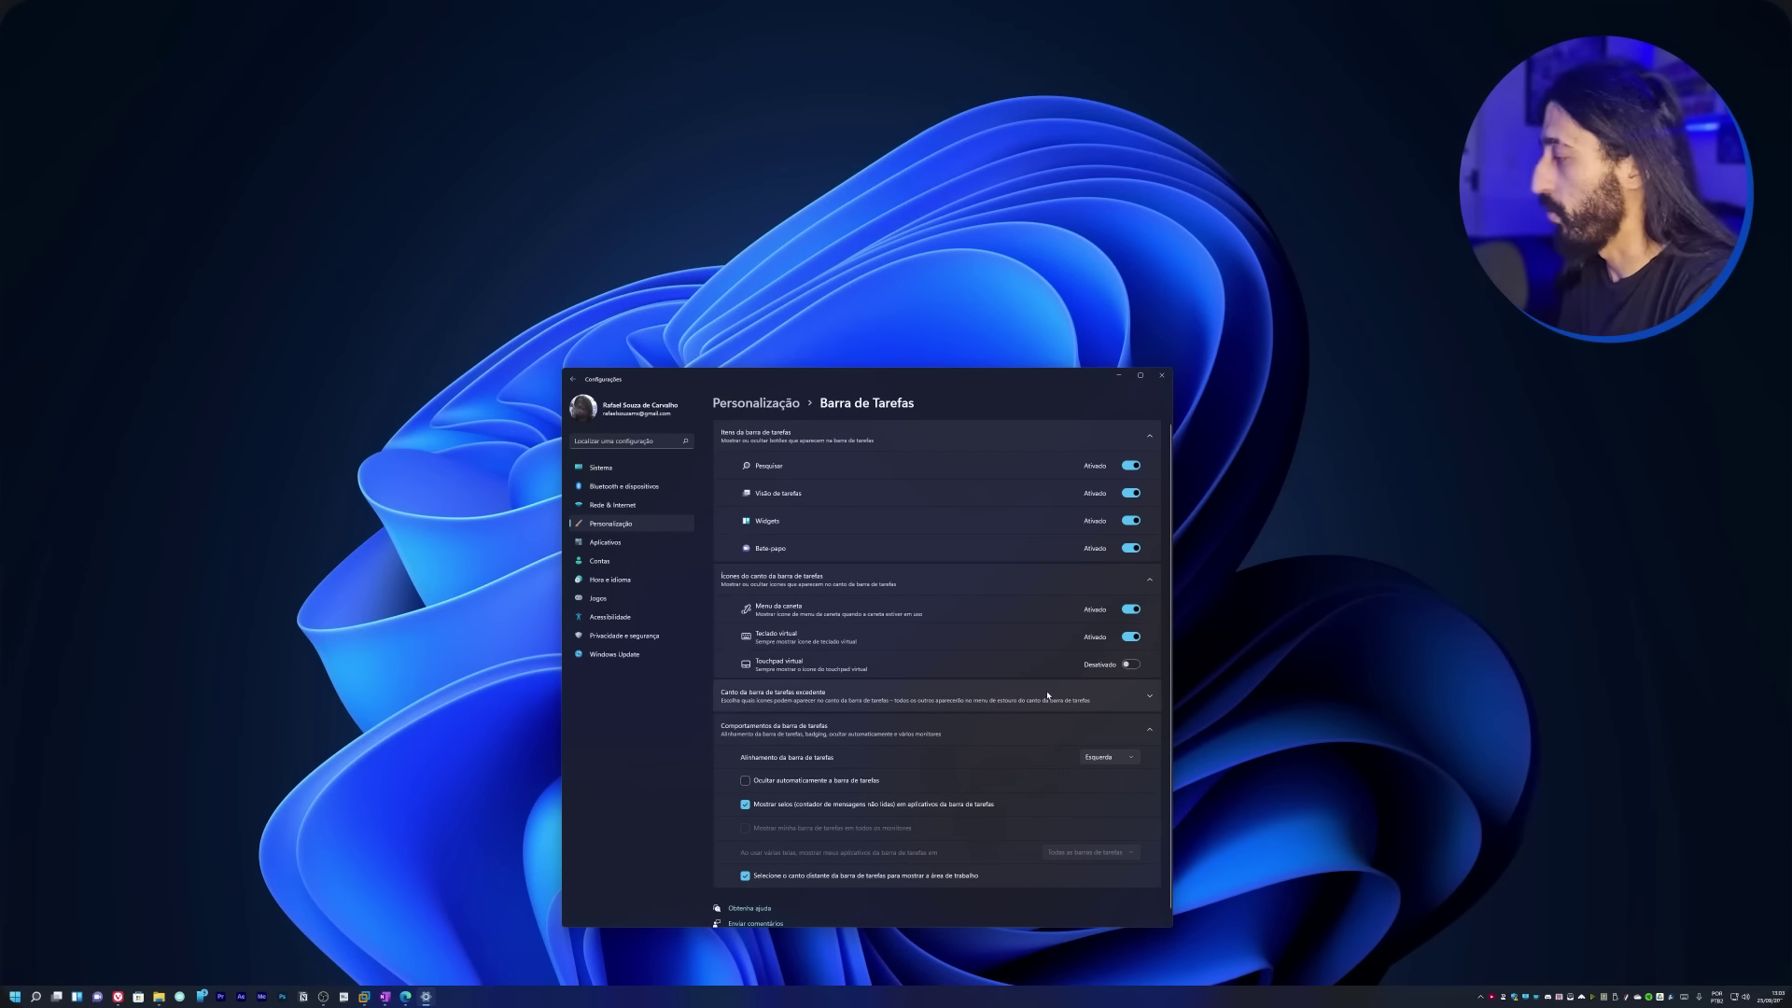
pyautogui.press('super')
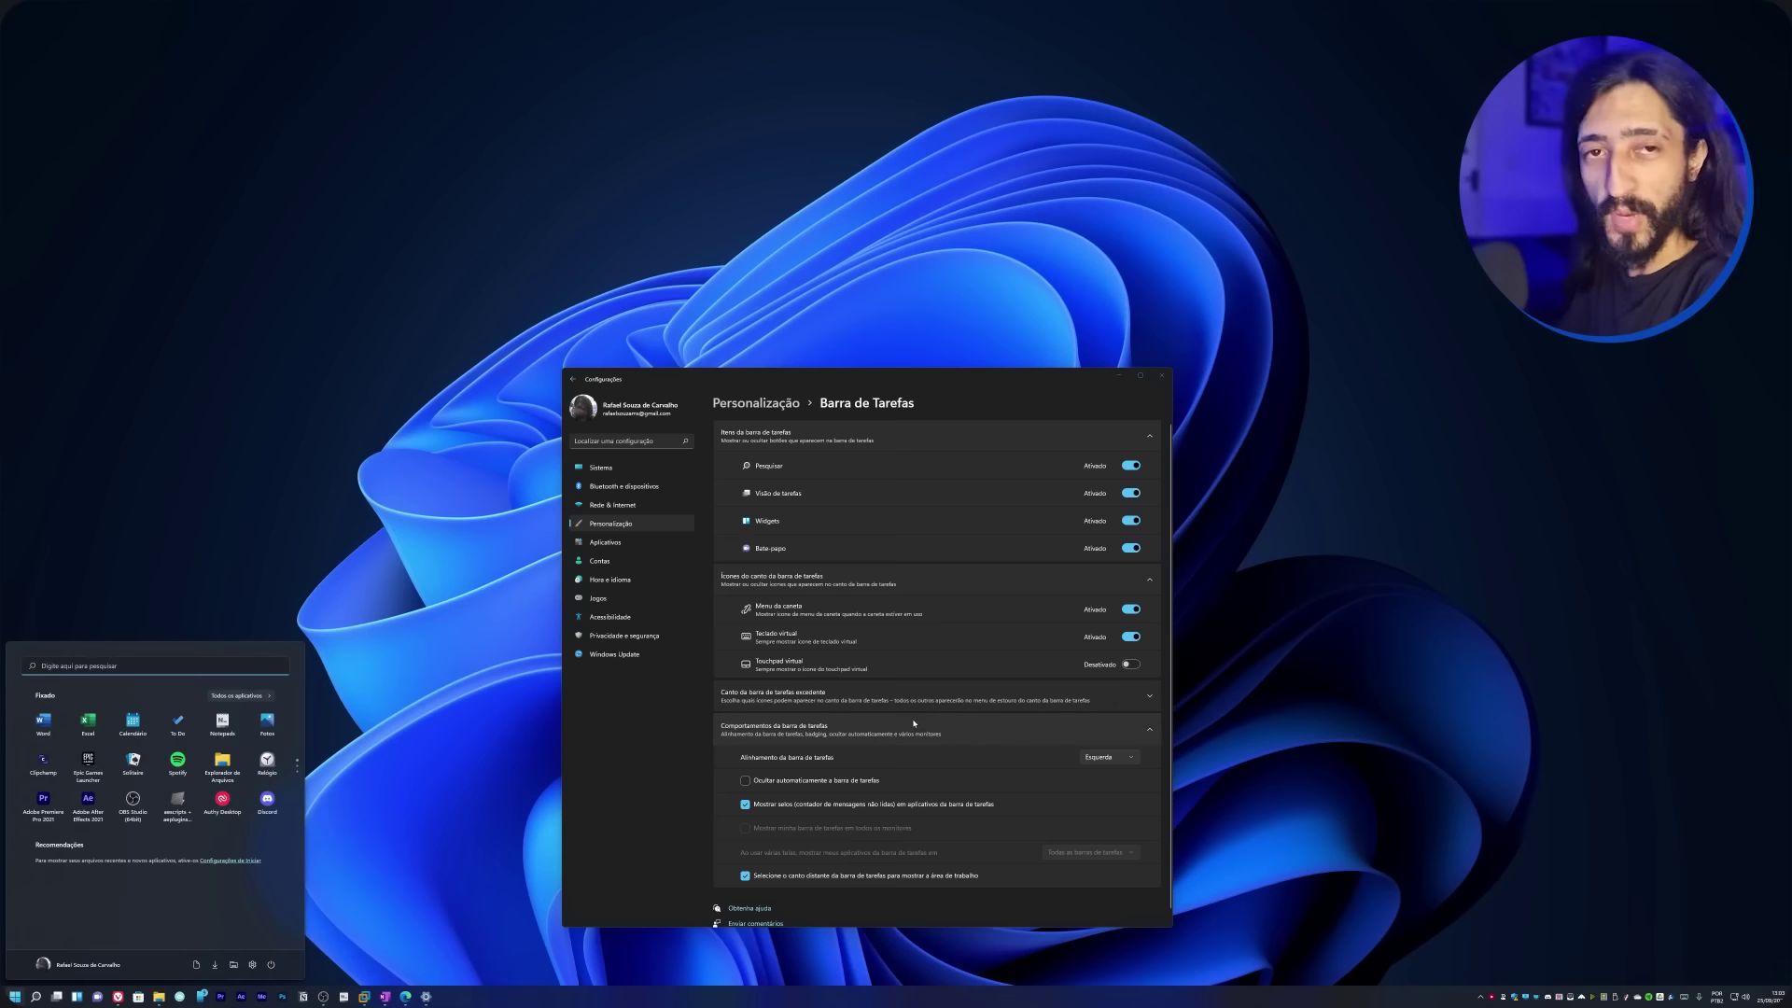
pyautogui.click(1125, 761)
pyautogui.click(1098, 776)
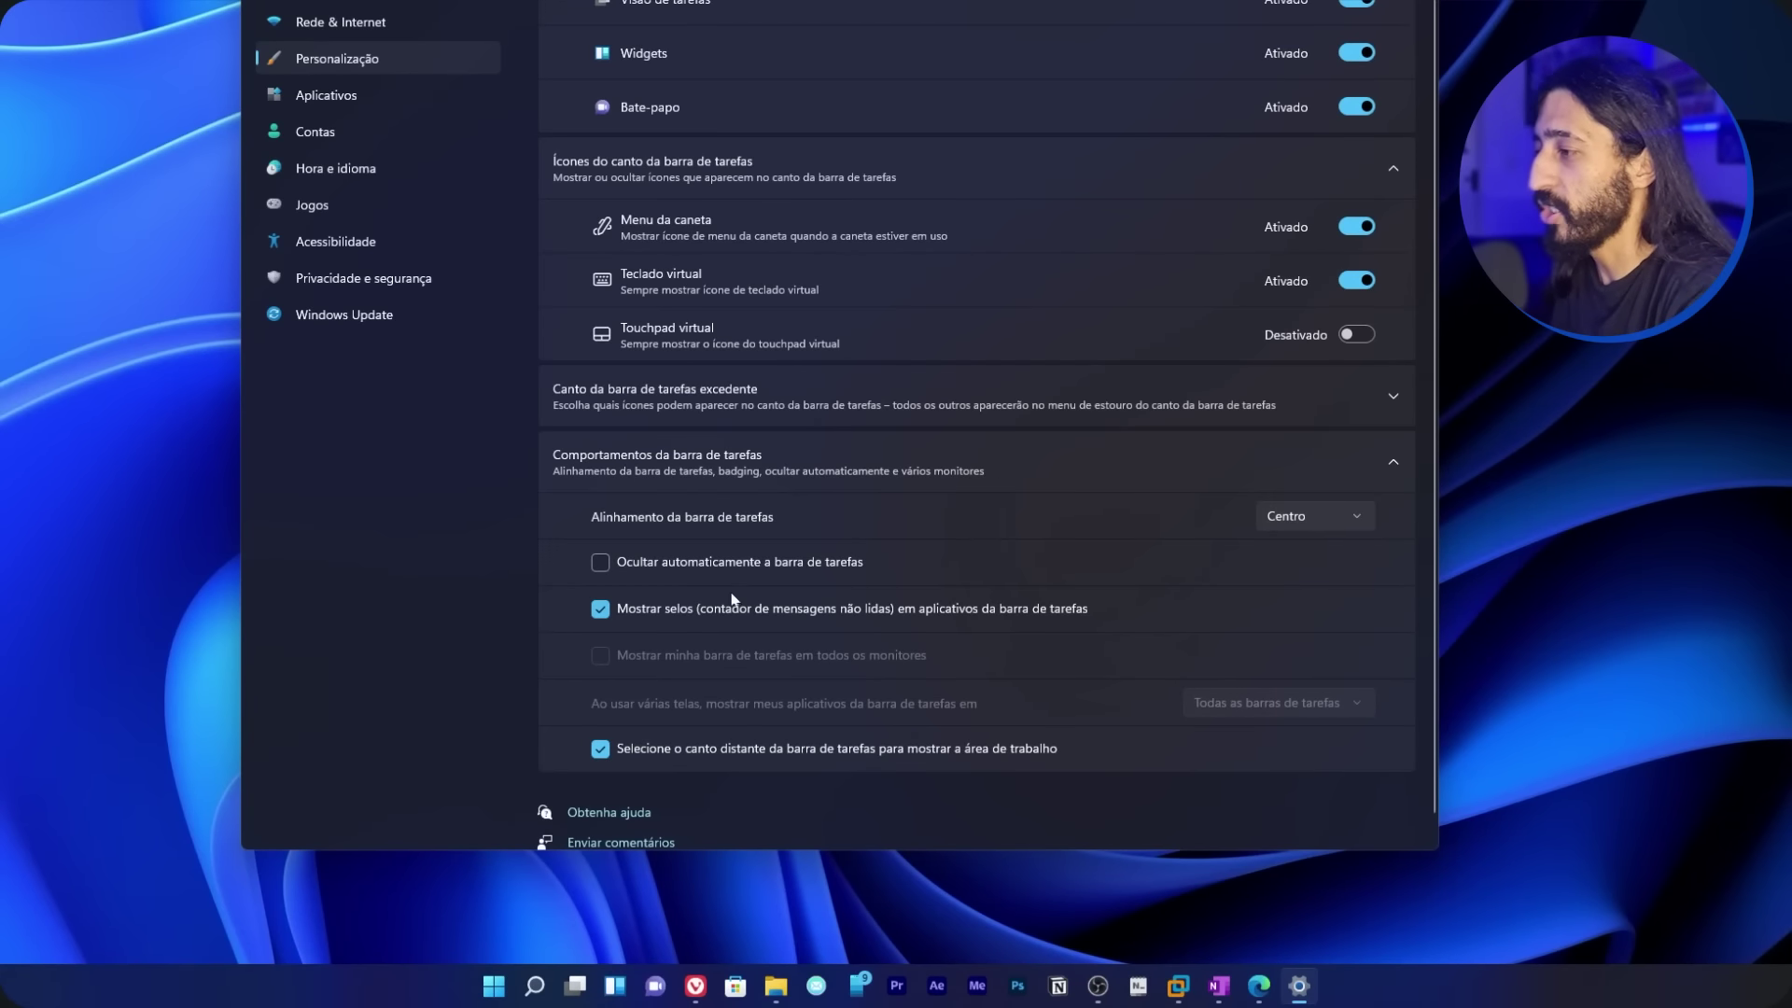
# - Enable automatic hiding of the taskbar, reveal the hidden taskbar as a test, and disable the option again
pyautogui.click(718, 564)
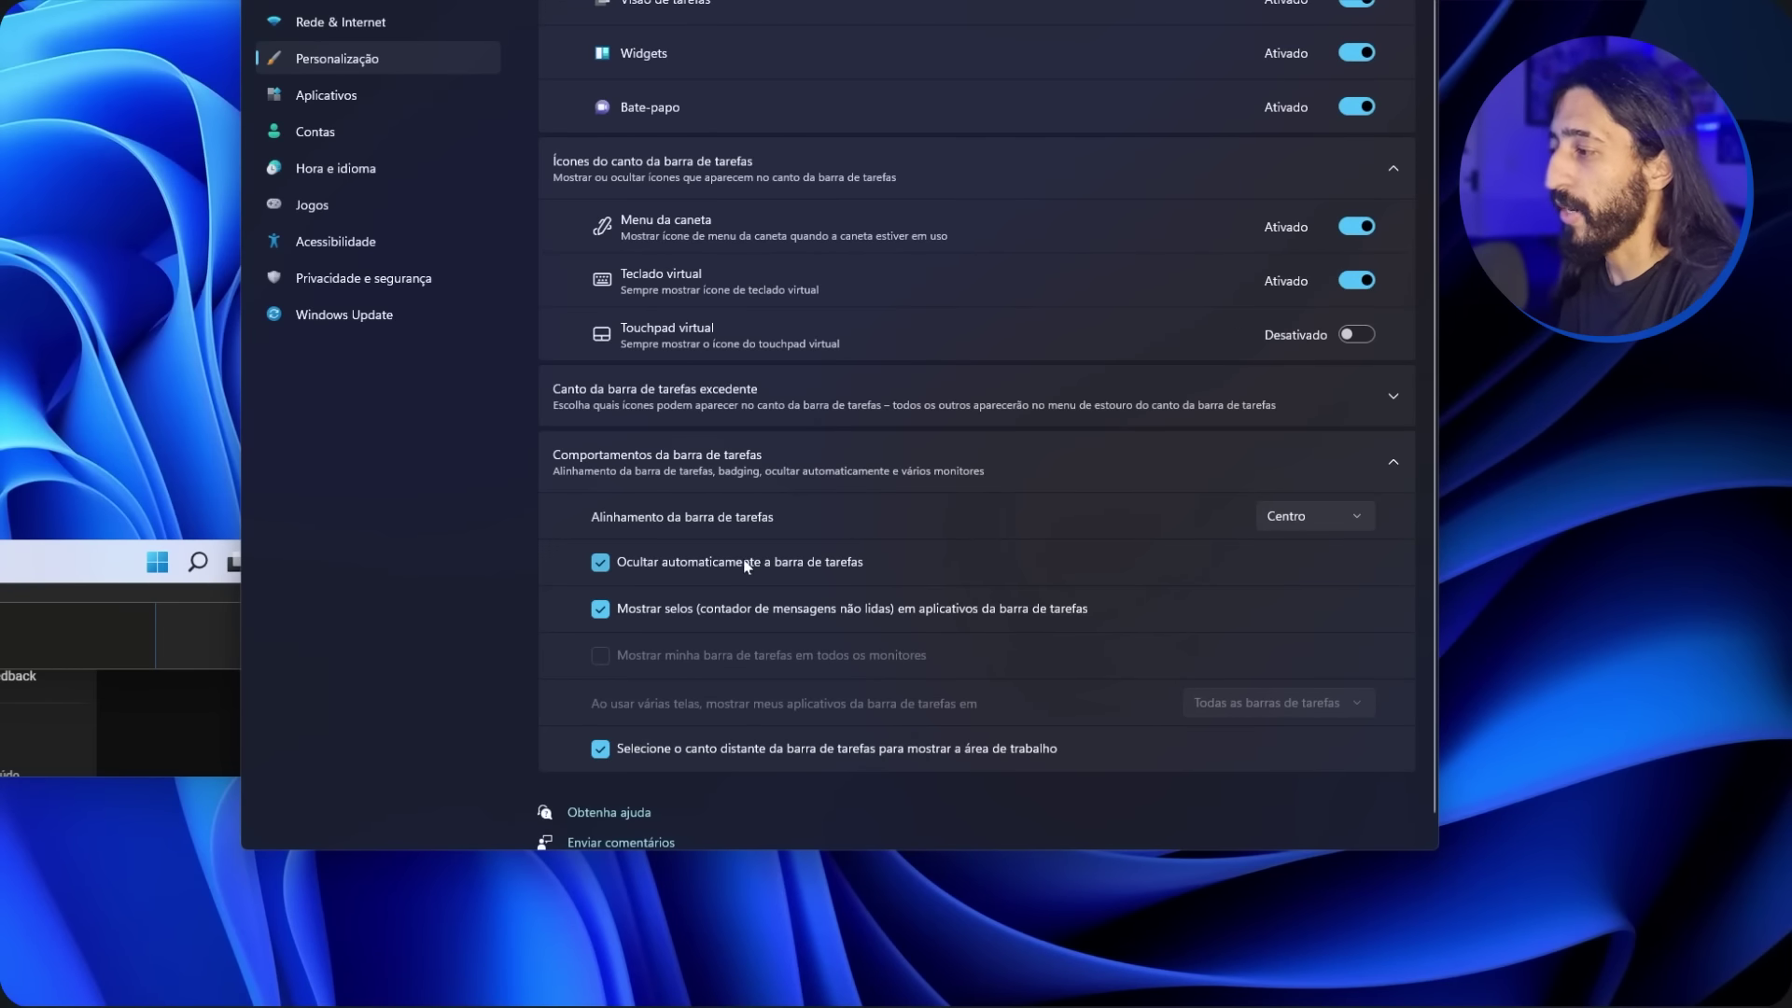
pyautogui.moveTo(765, 1003)
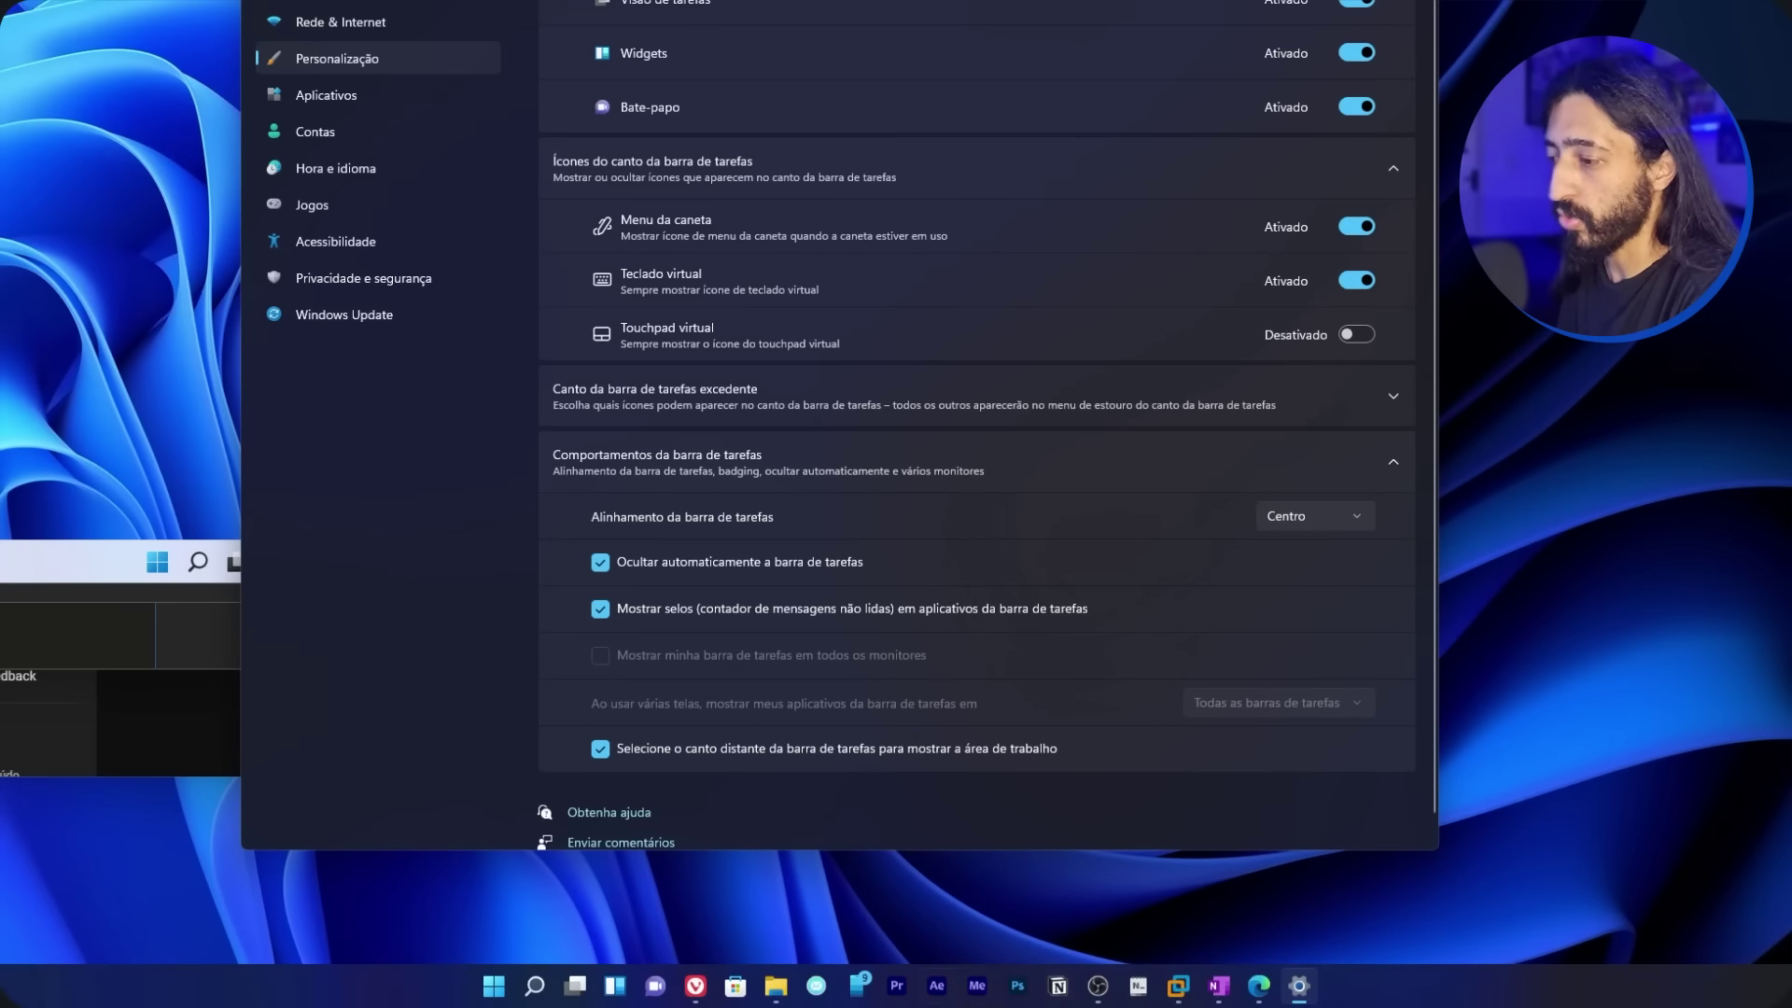
pyautogui.click(691, 568)
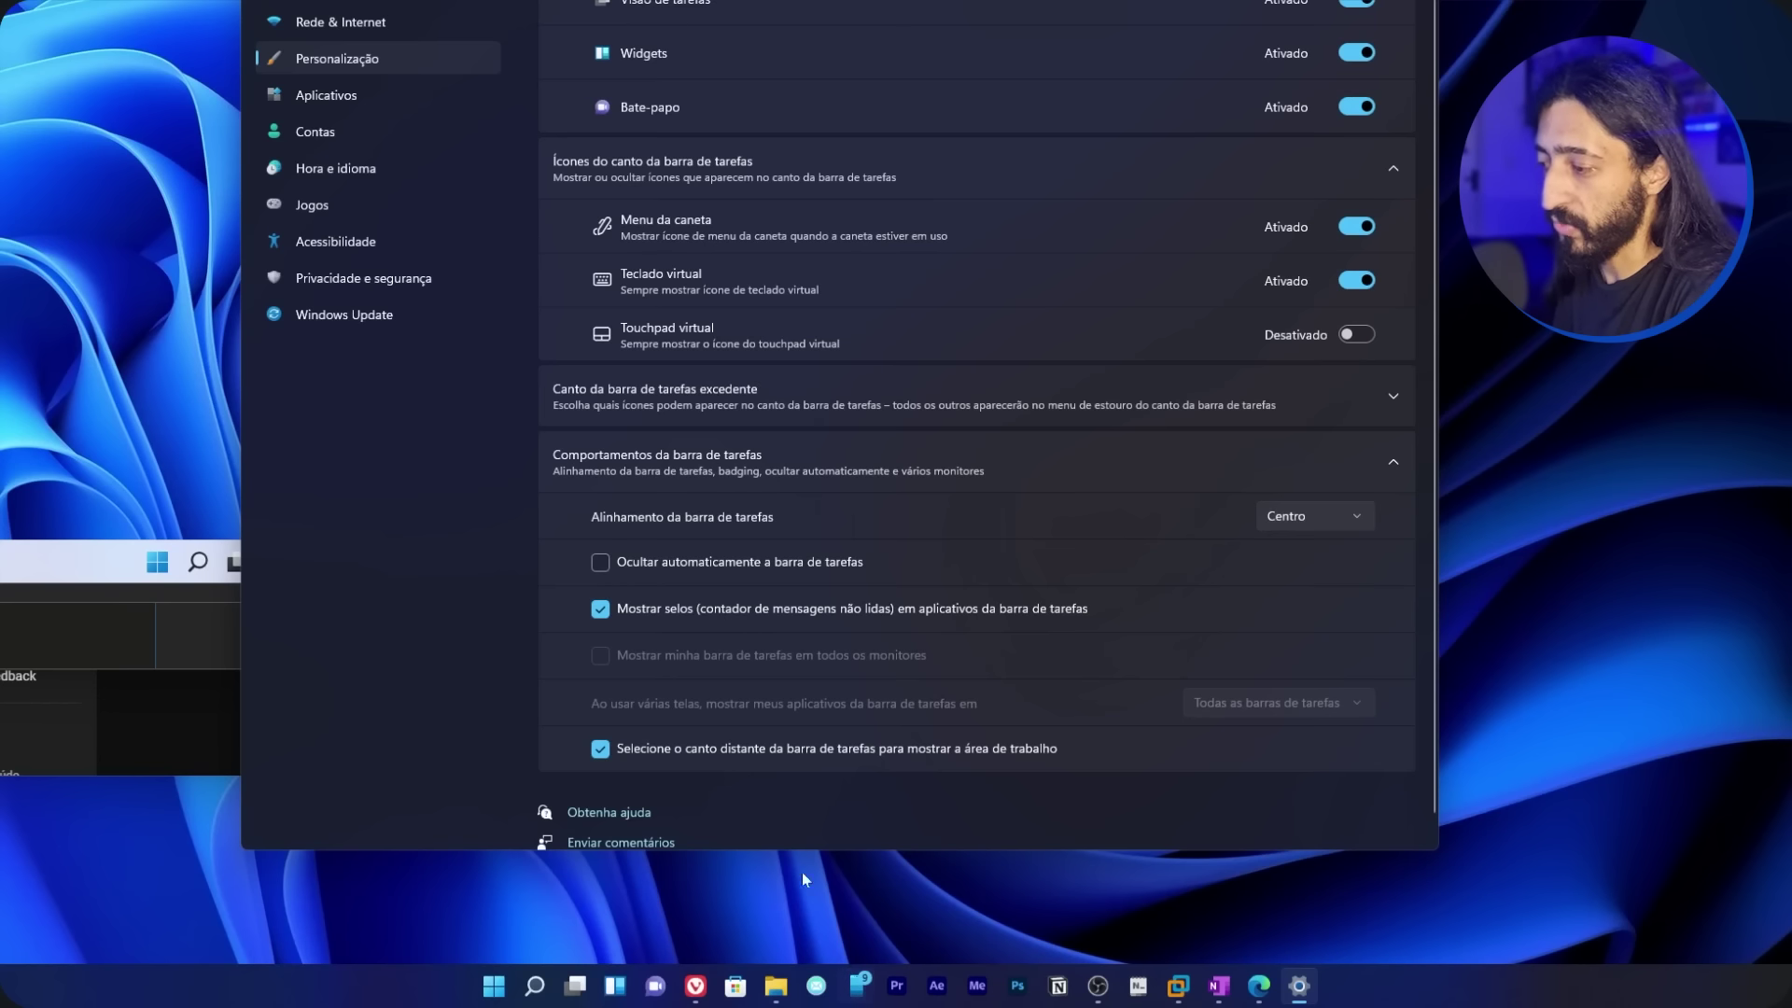
# - Turn off the unread-message badges (Mostrar selos) on taskbar apps
pyautogui.click(670, 607)
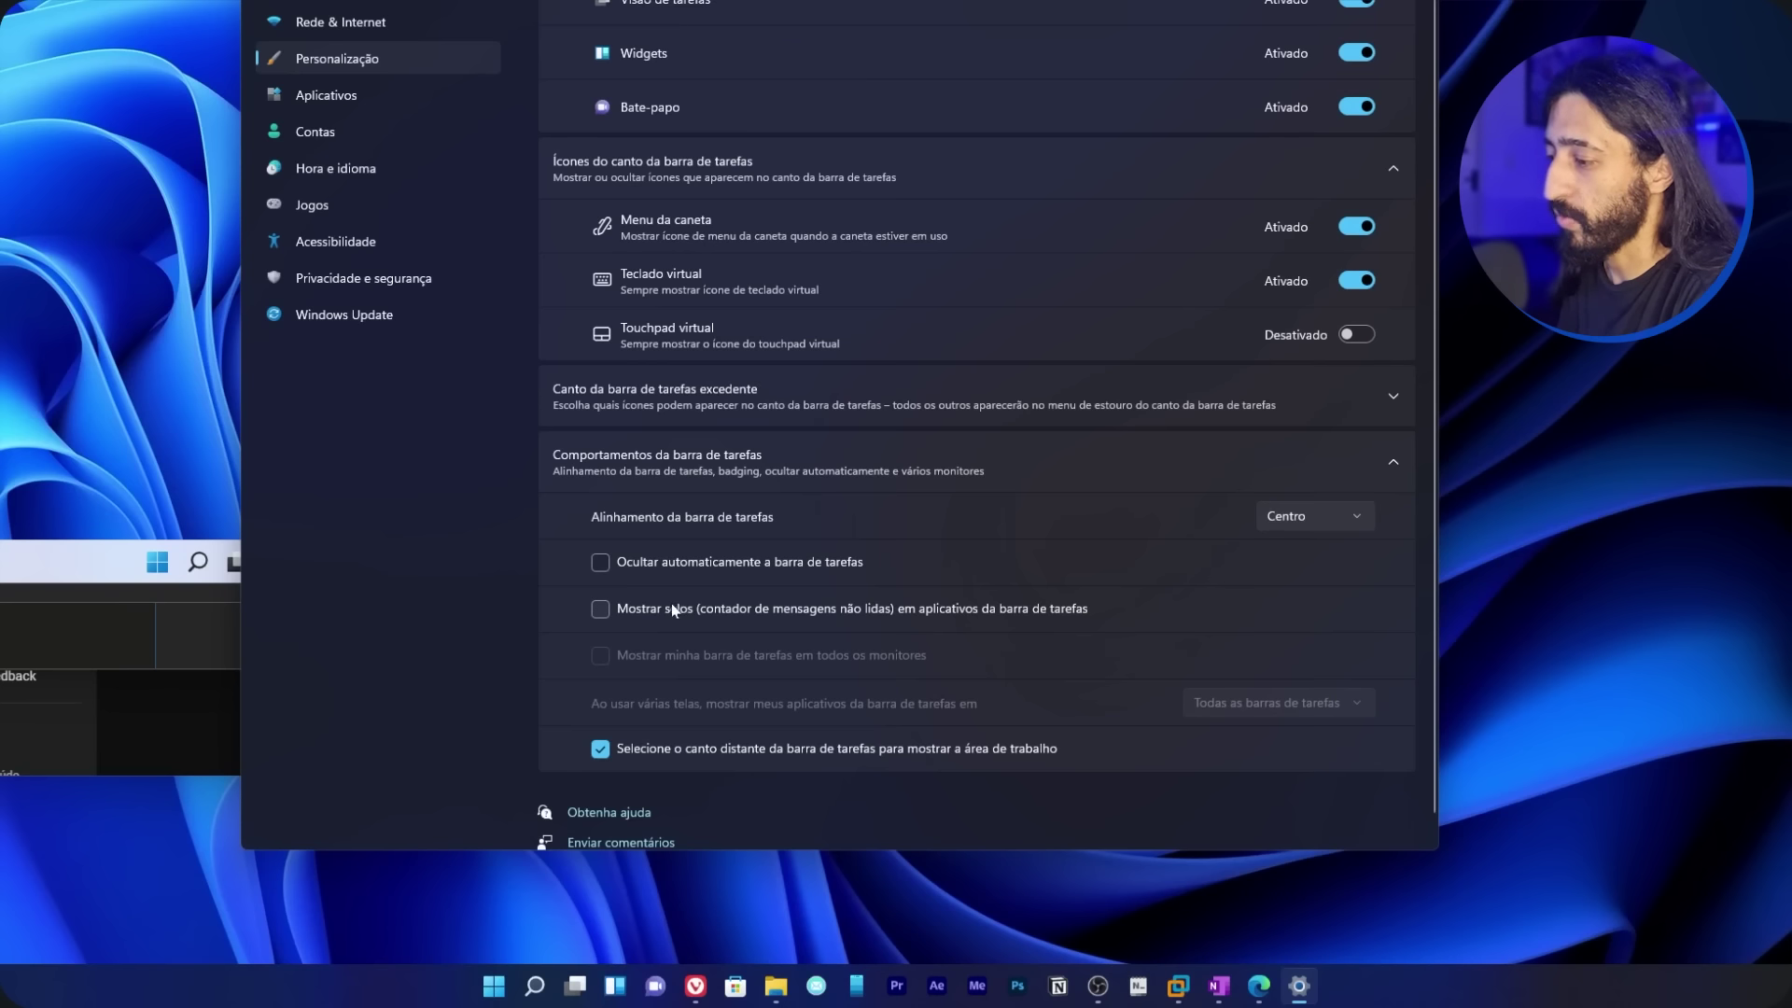
# - Turn the unread-message badges back on, and disable and re-enable the taskbar's far corner for showing the desktop
pyautogui.click(744, 623)
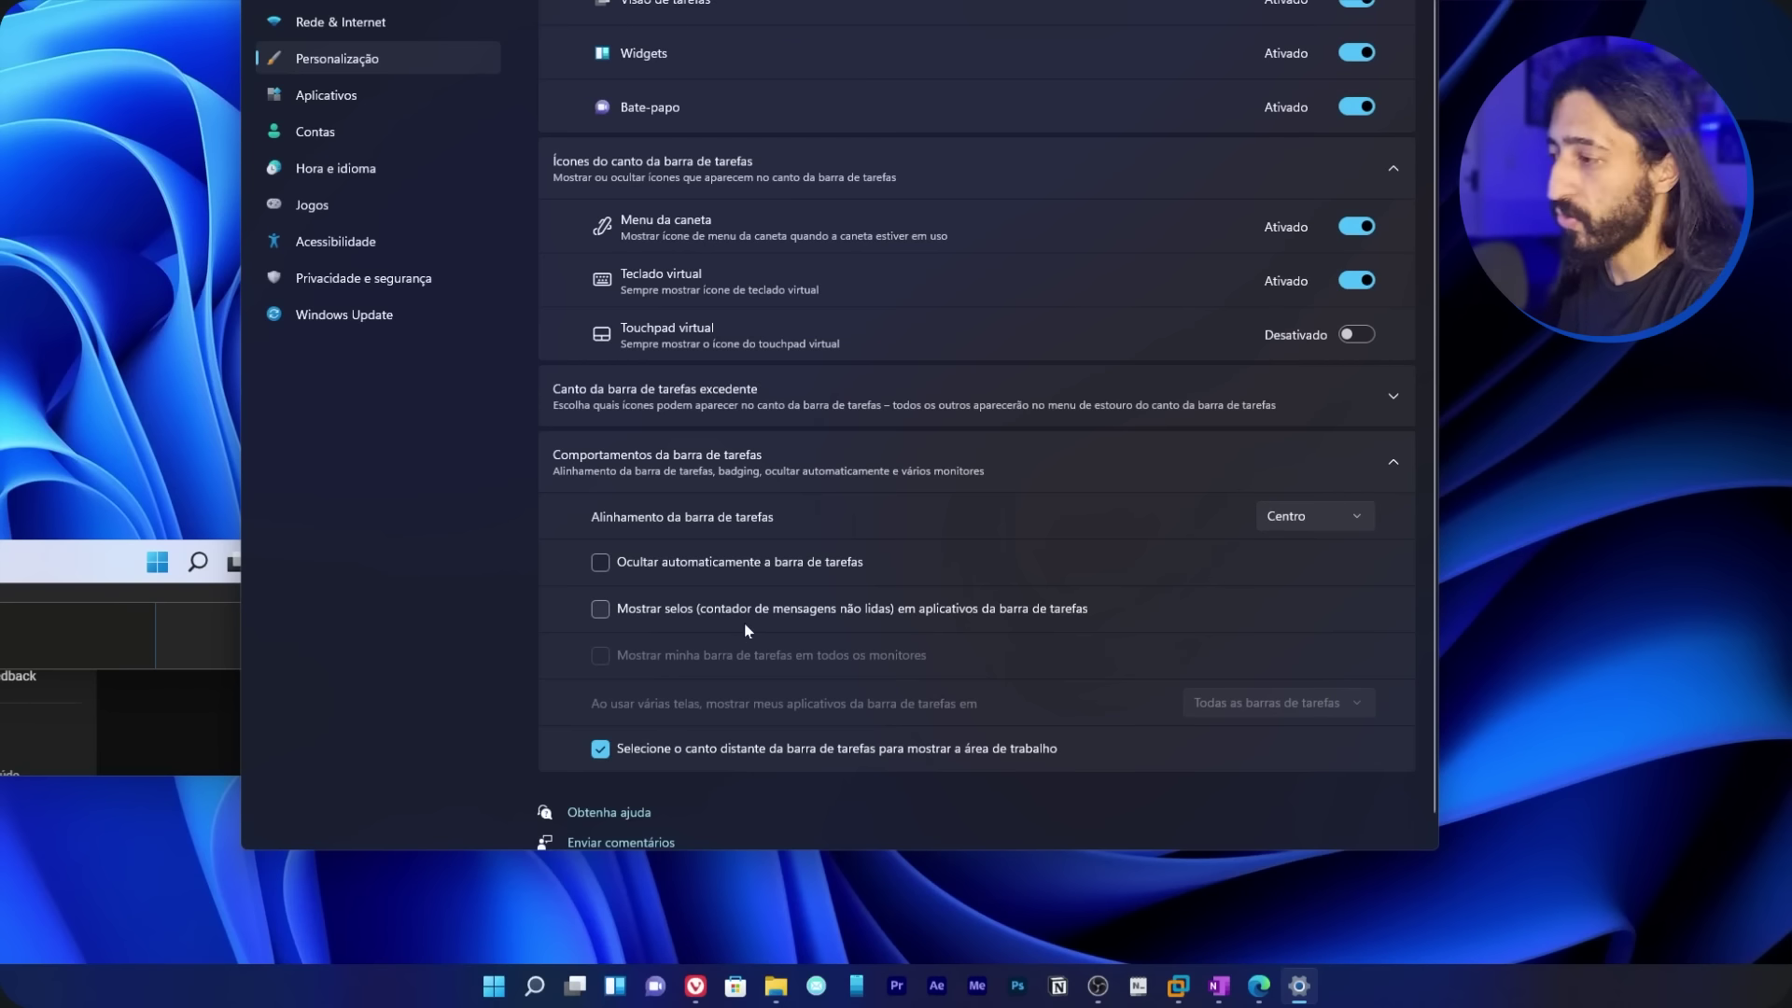
pyautogui.click(709, 756)
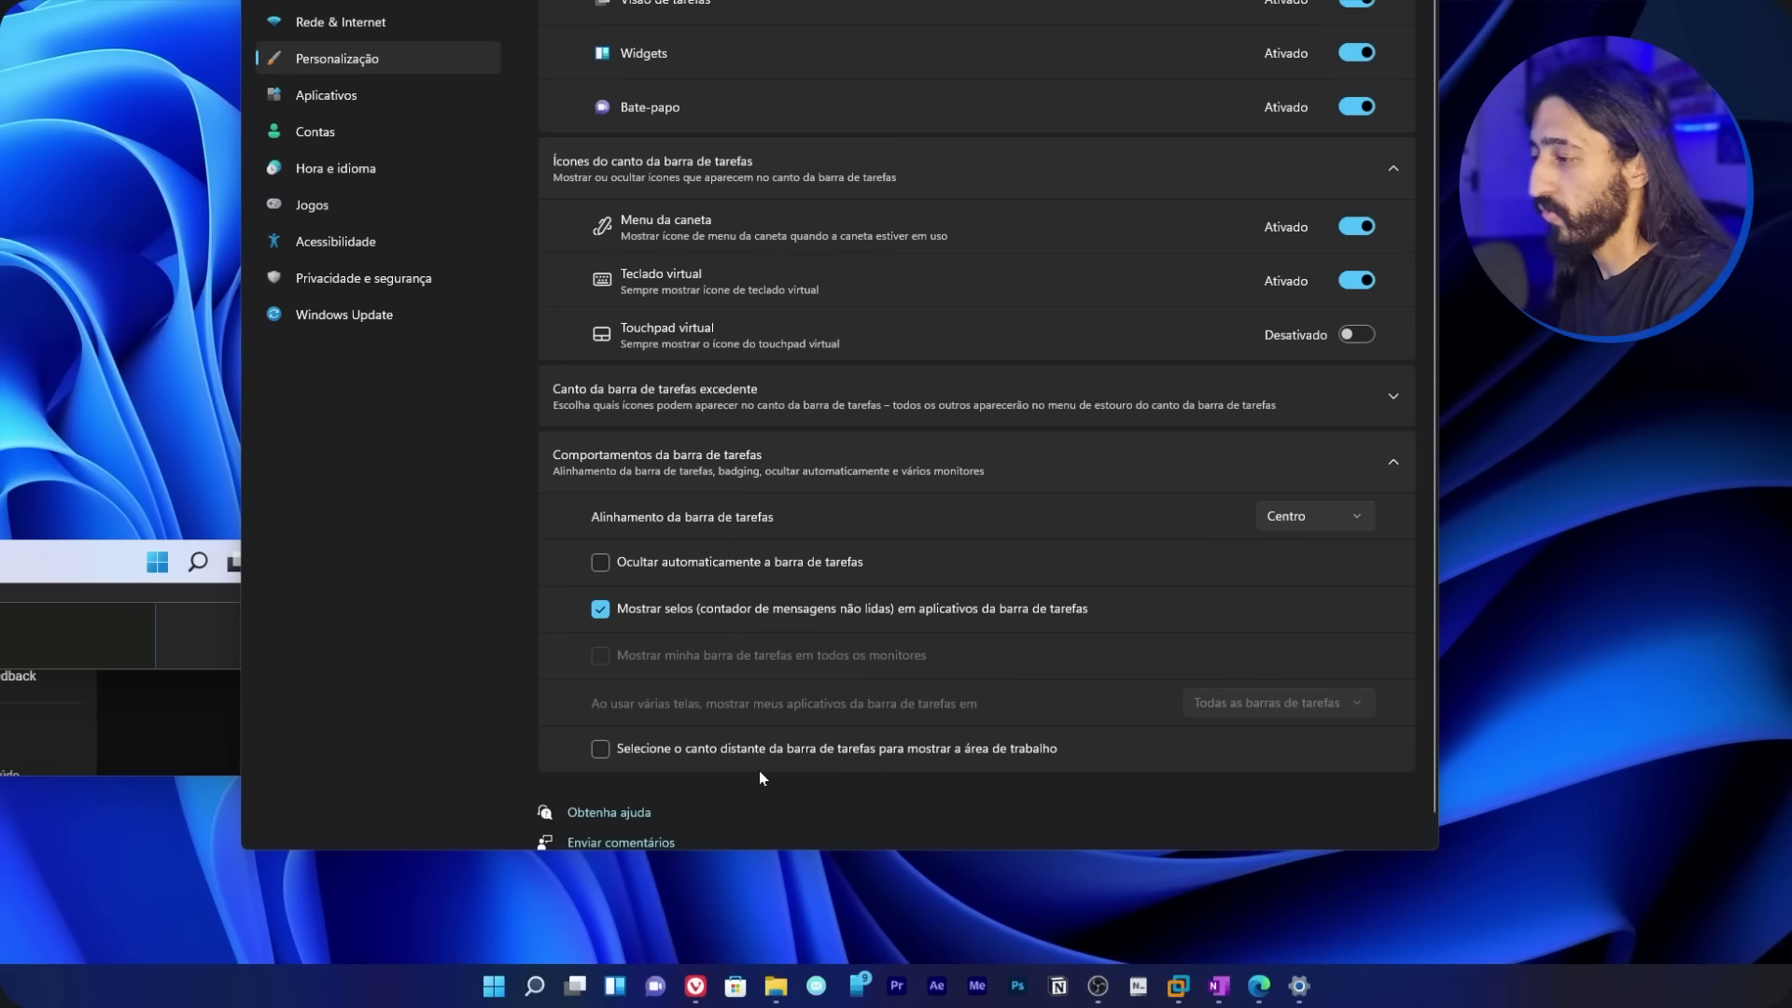
pyautogui.click(666, 751)
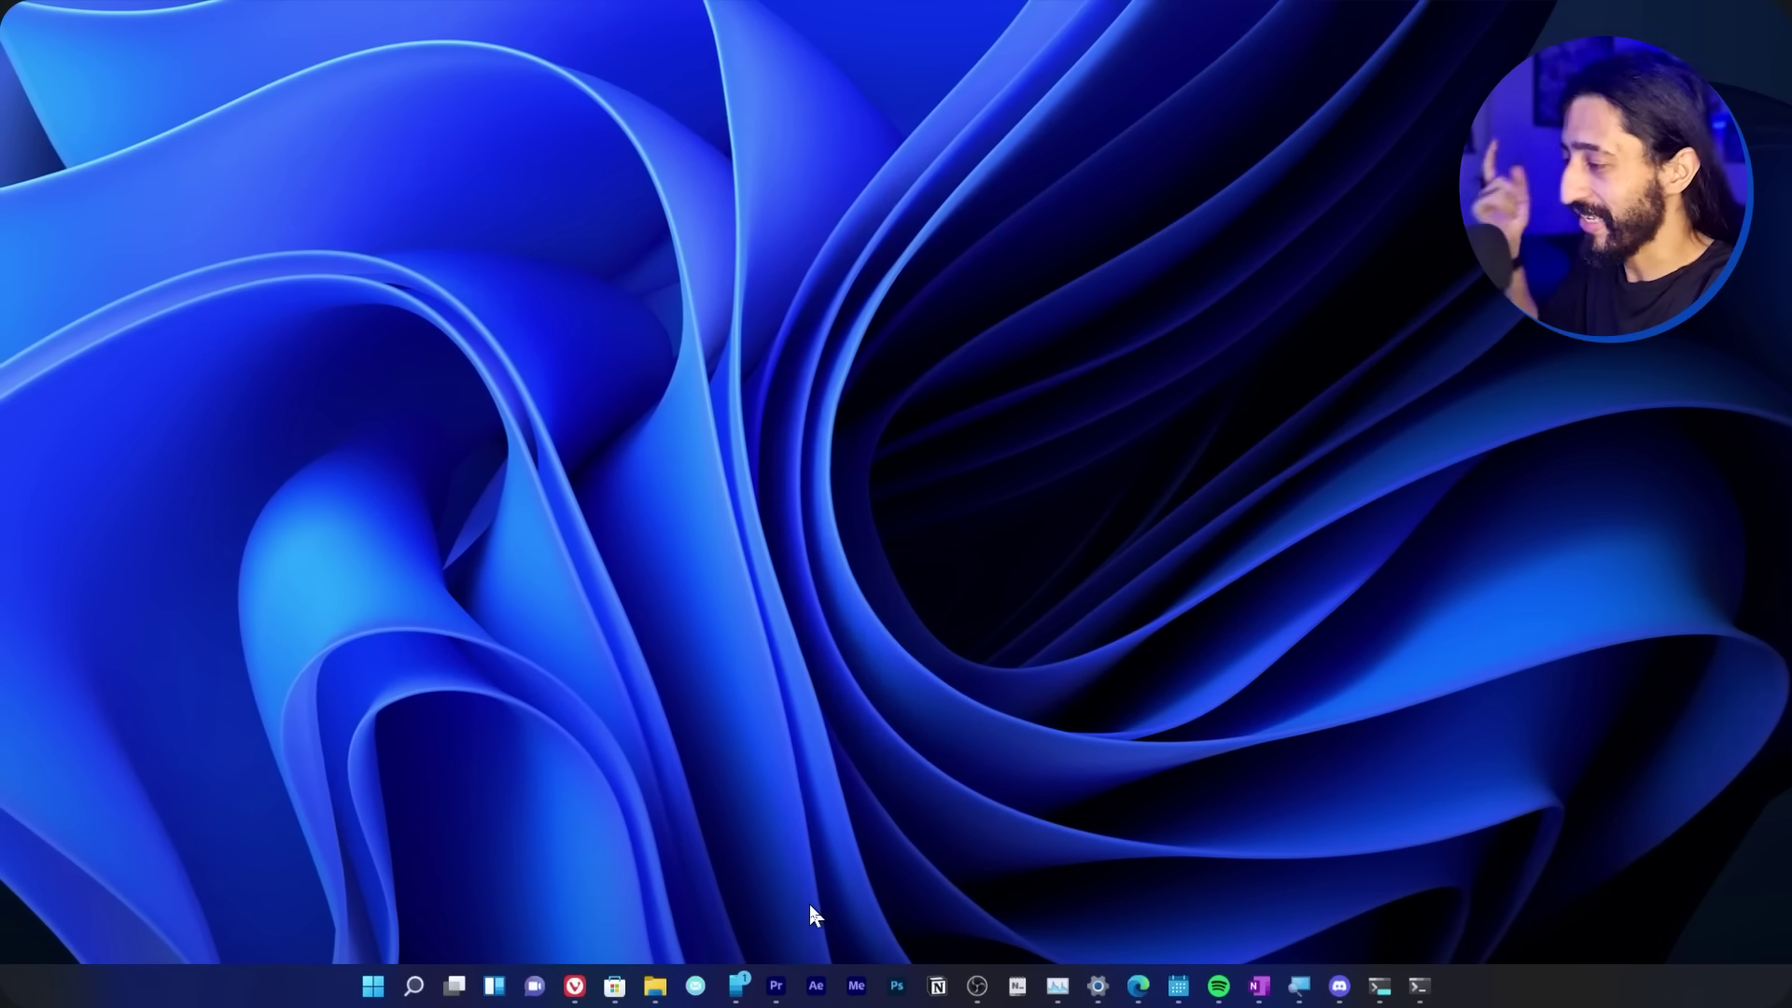
# - Open Seu Telefone and snap it into a three-column layout with Microsoft Store in the middle and Windows PowerShell in the last column
pyautogui.click(740, 985)
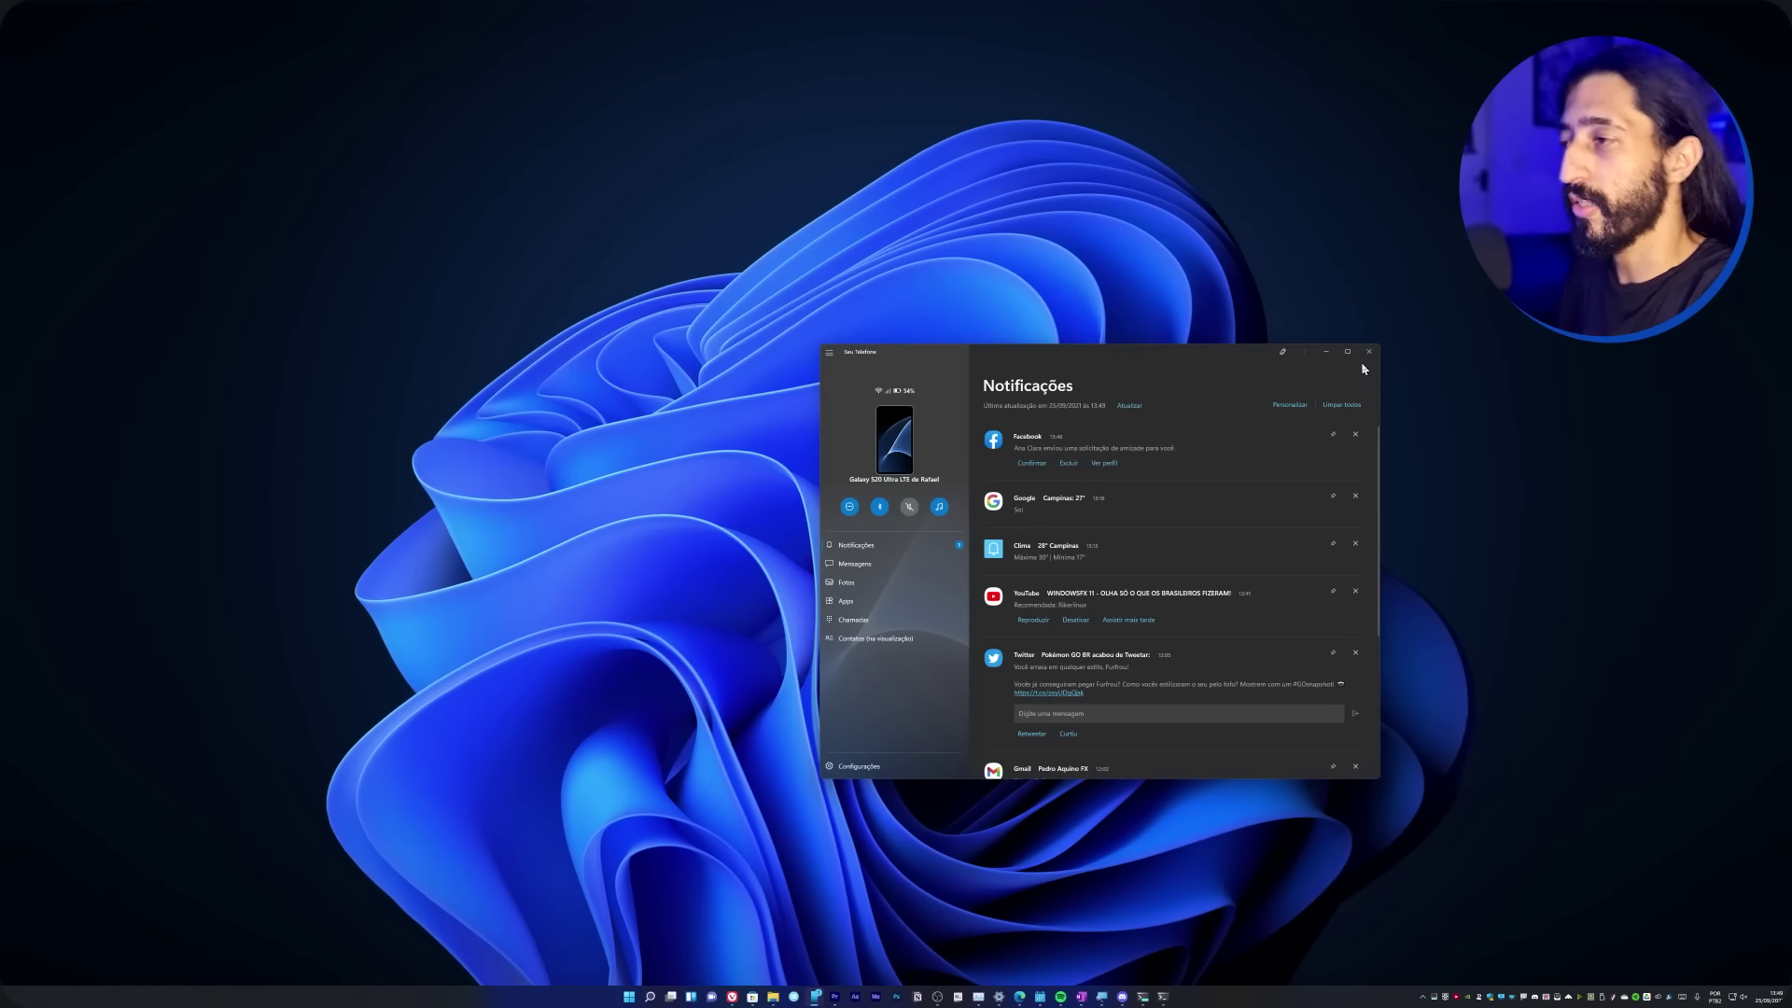
pyautogui.moveTo(1336, 360)
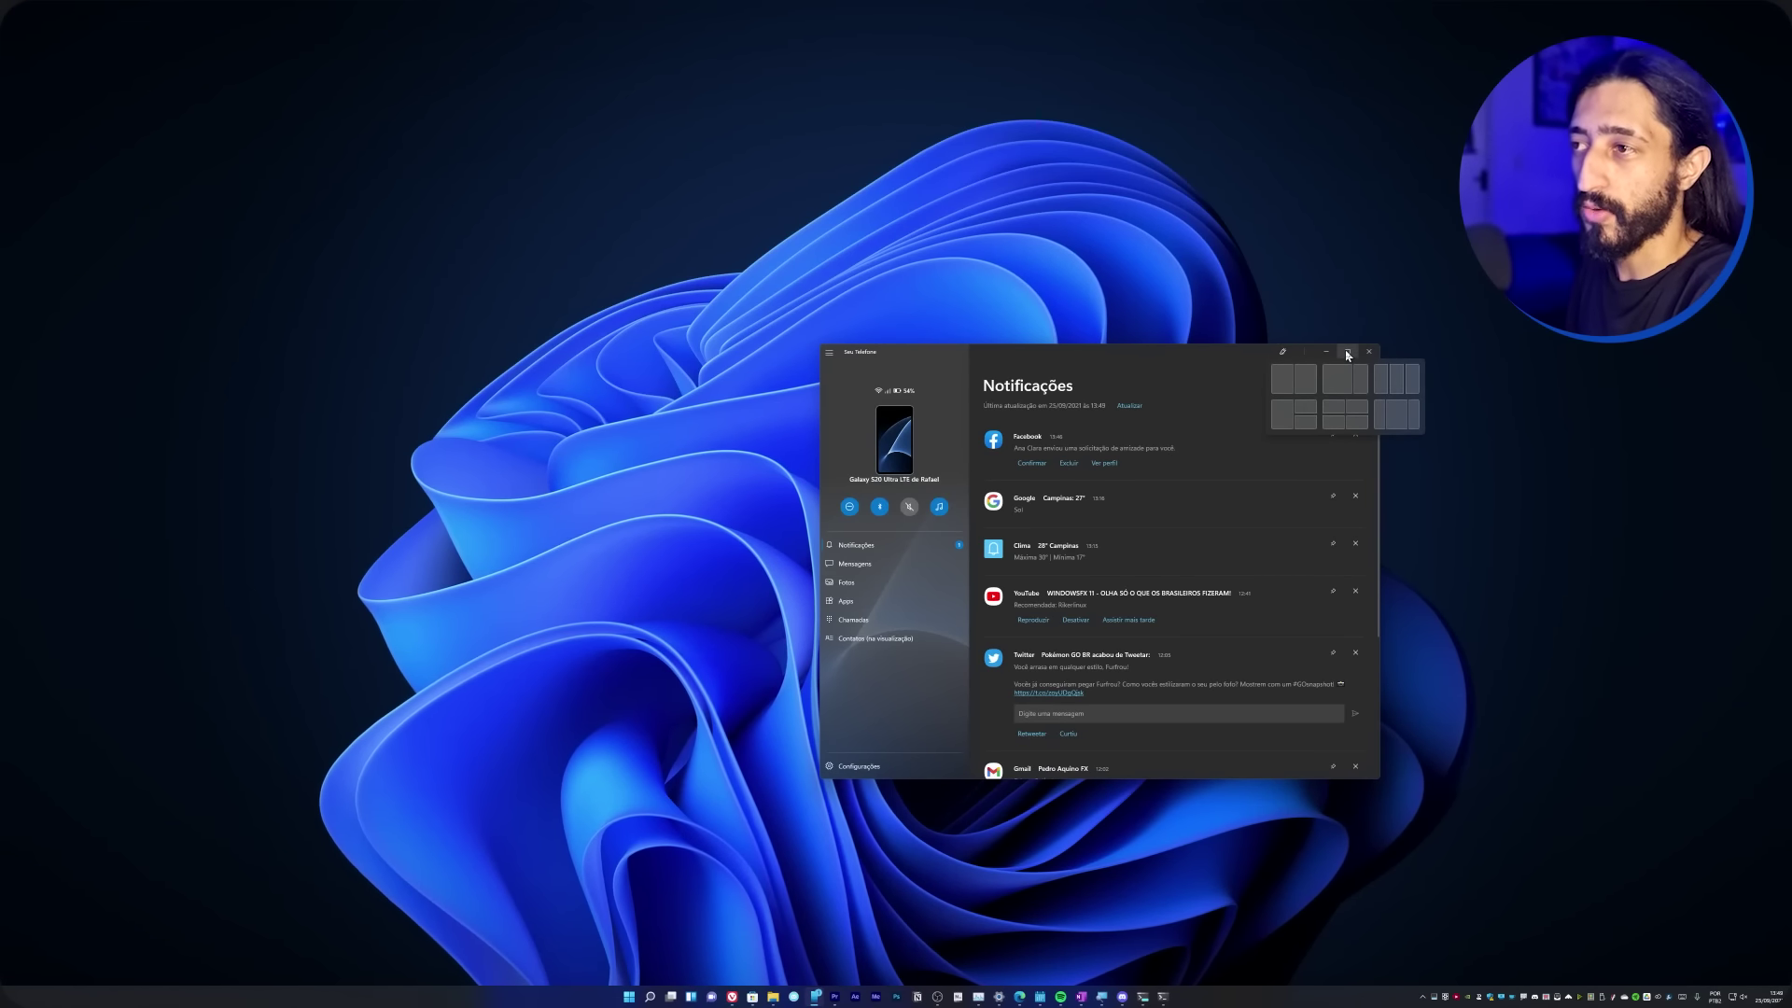
pyautogui.click(1379, 385)
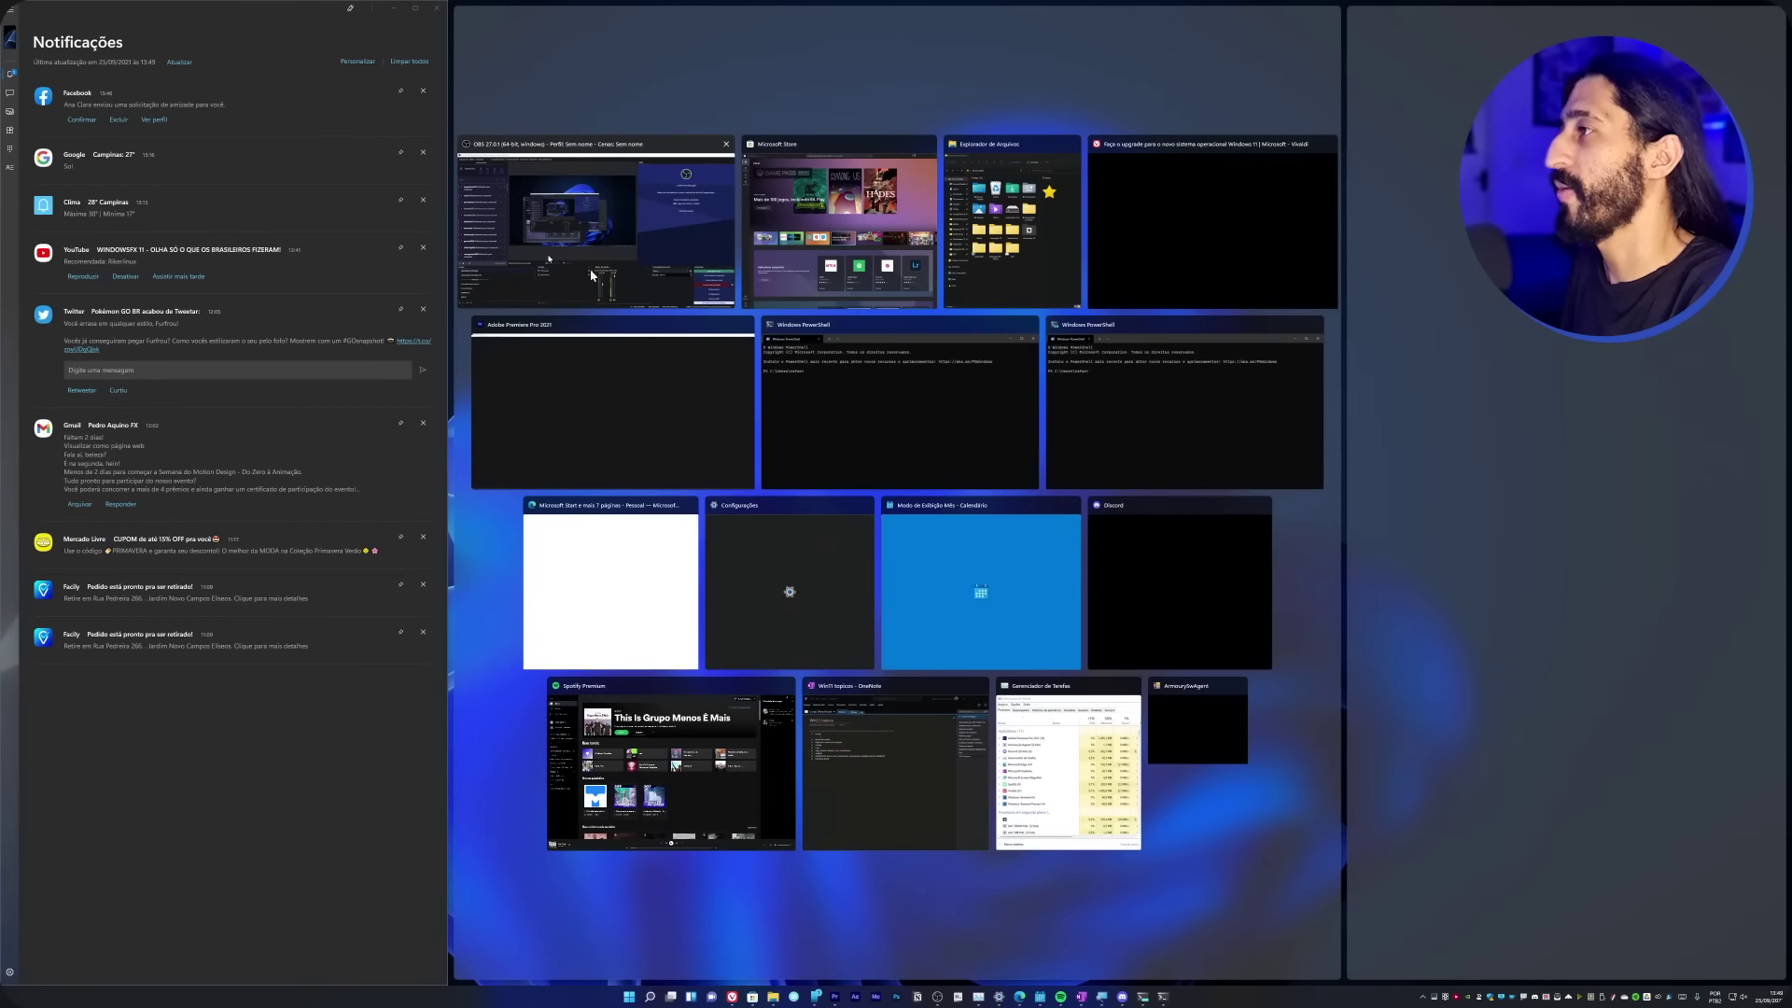
pyautogui.click(901, 241)
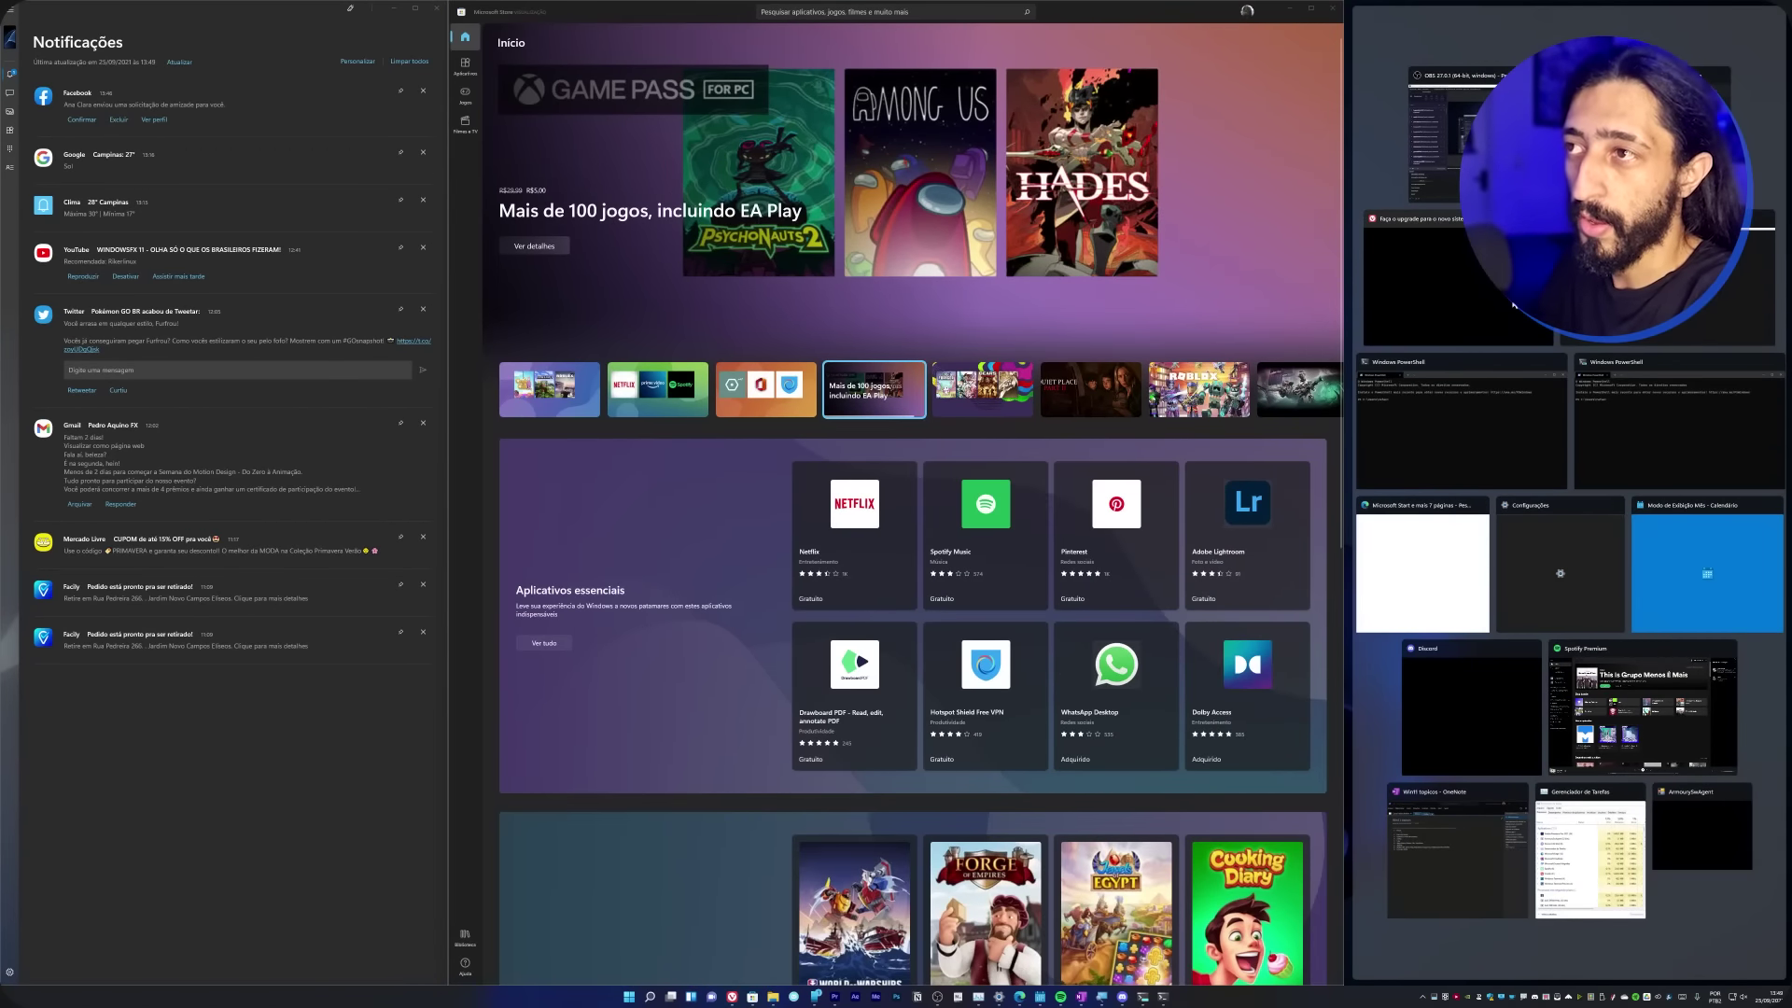
pyautogui.click(1481, 420)
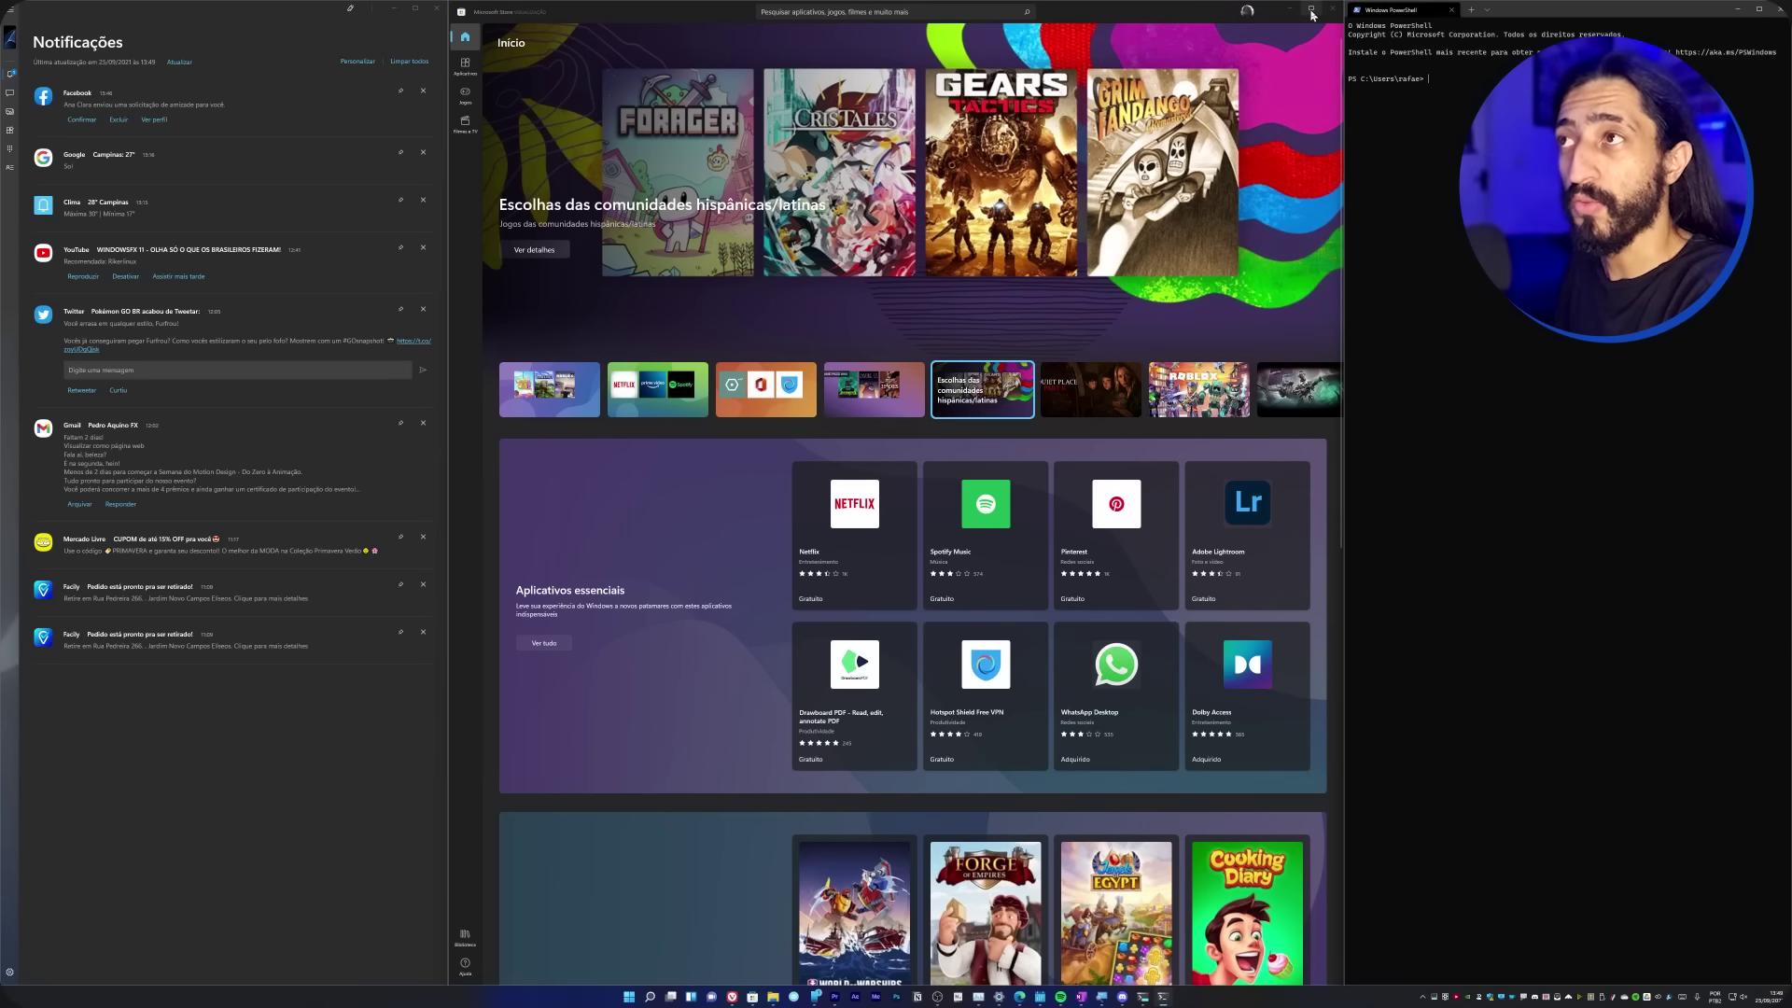
# - Look through the notification list, cover the snapped windows with the Settings window on Aplicativos e recursos, and dismiss the CCleaner alert
pyautogui.moveTo(1311, 11)
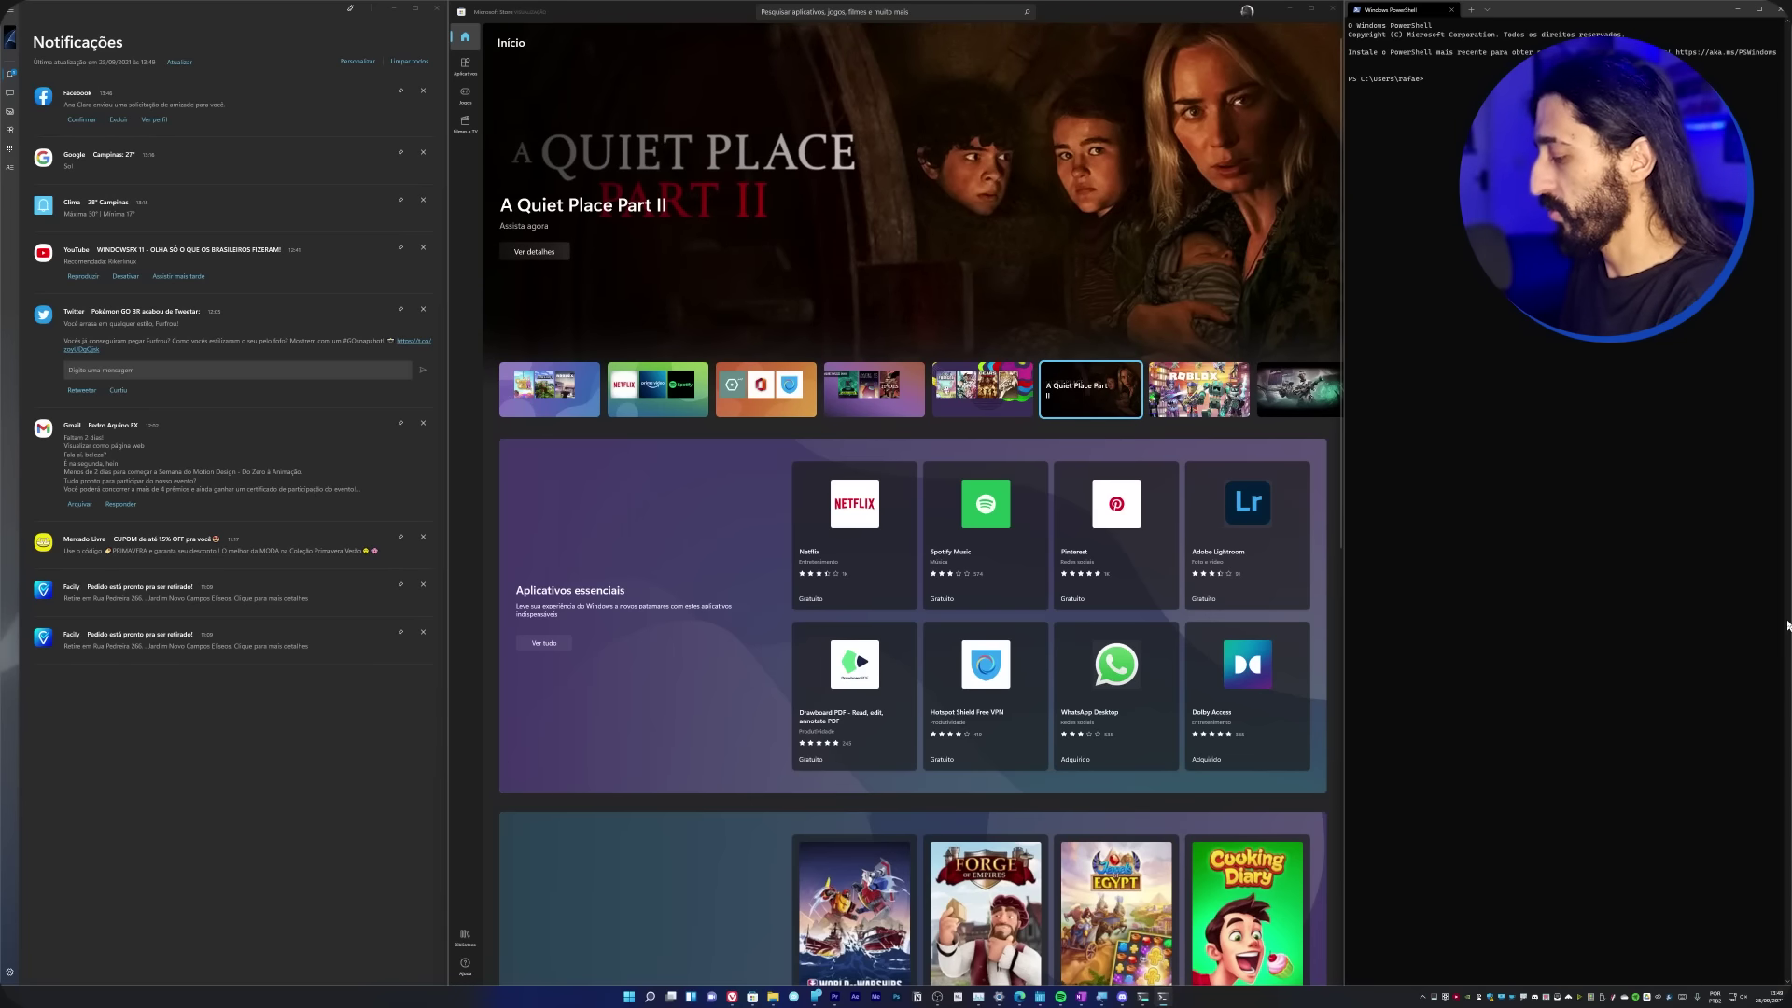
pyautogui.press('super+n')
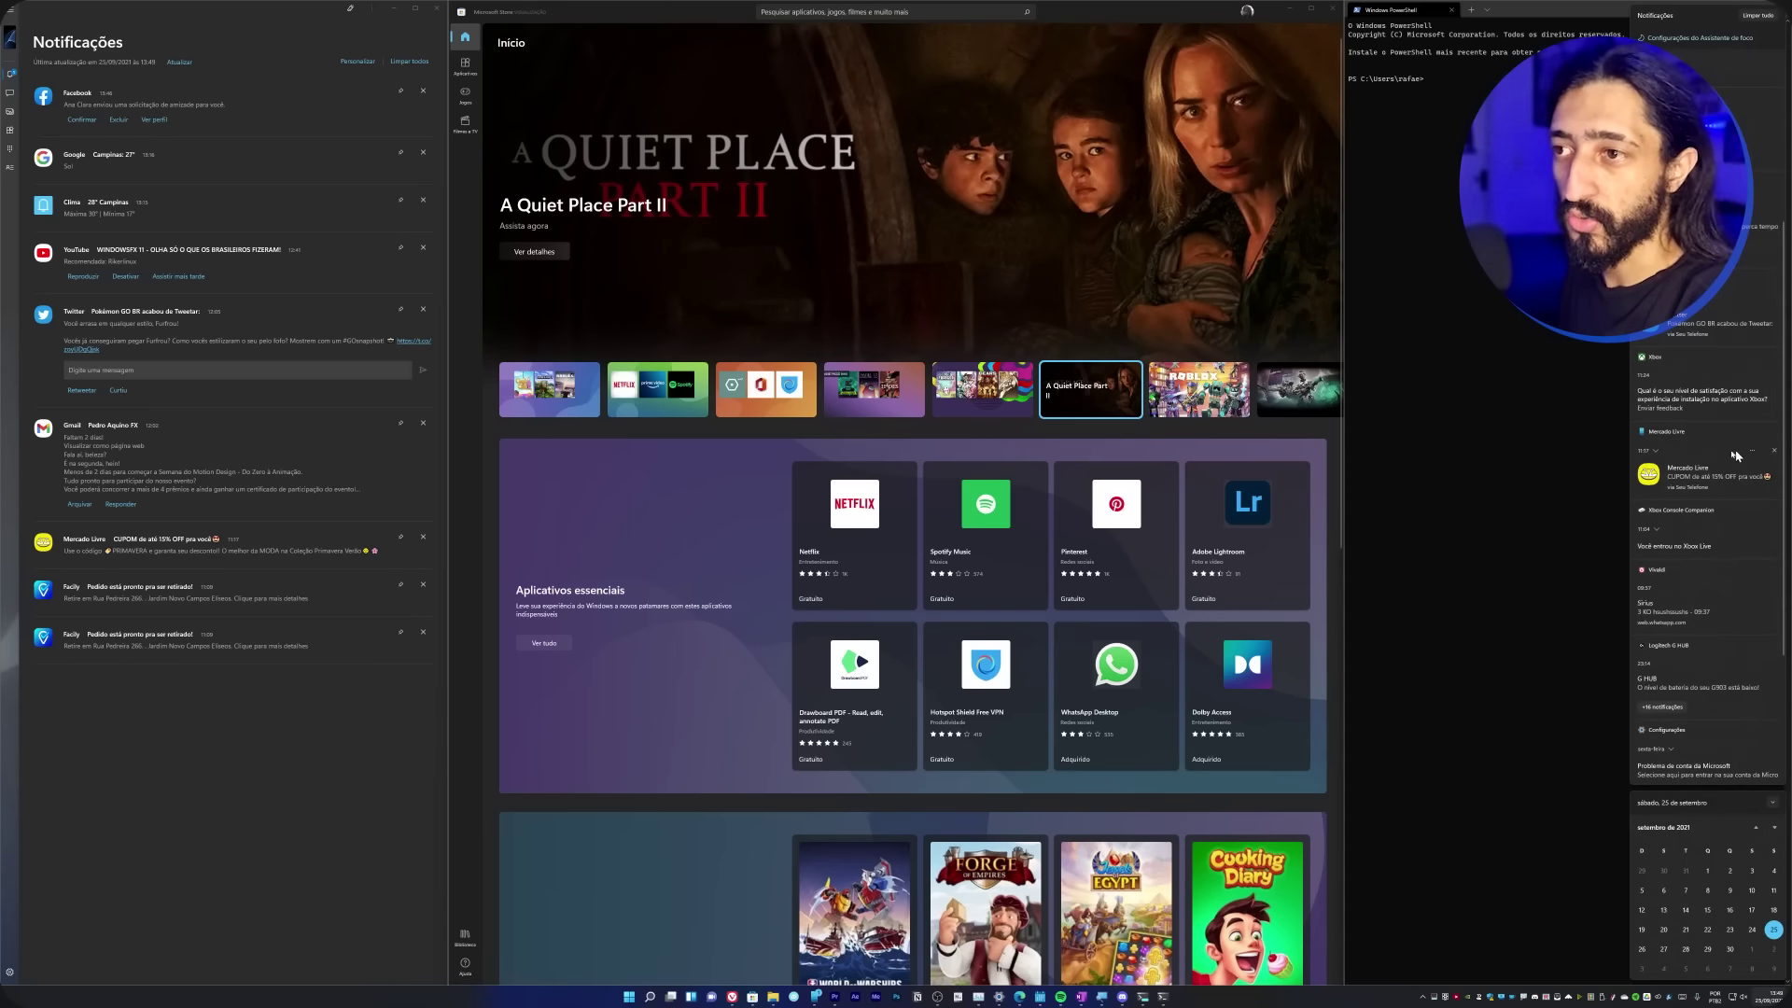
pyautogui.scroll(-3, 1731, 456)
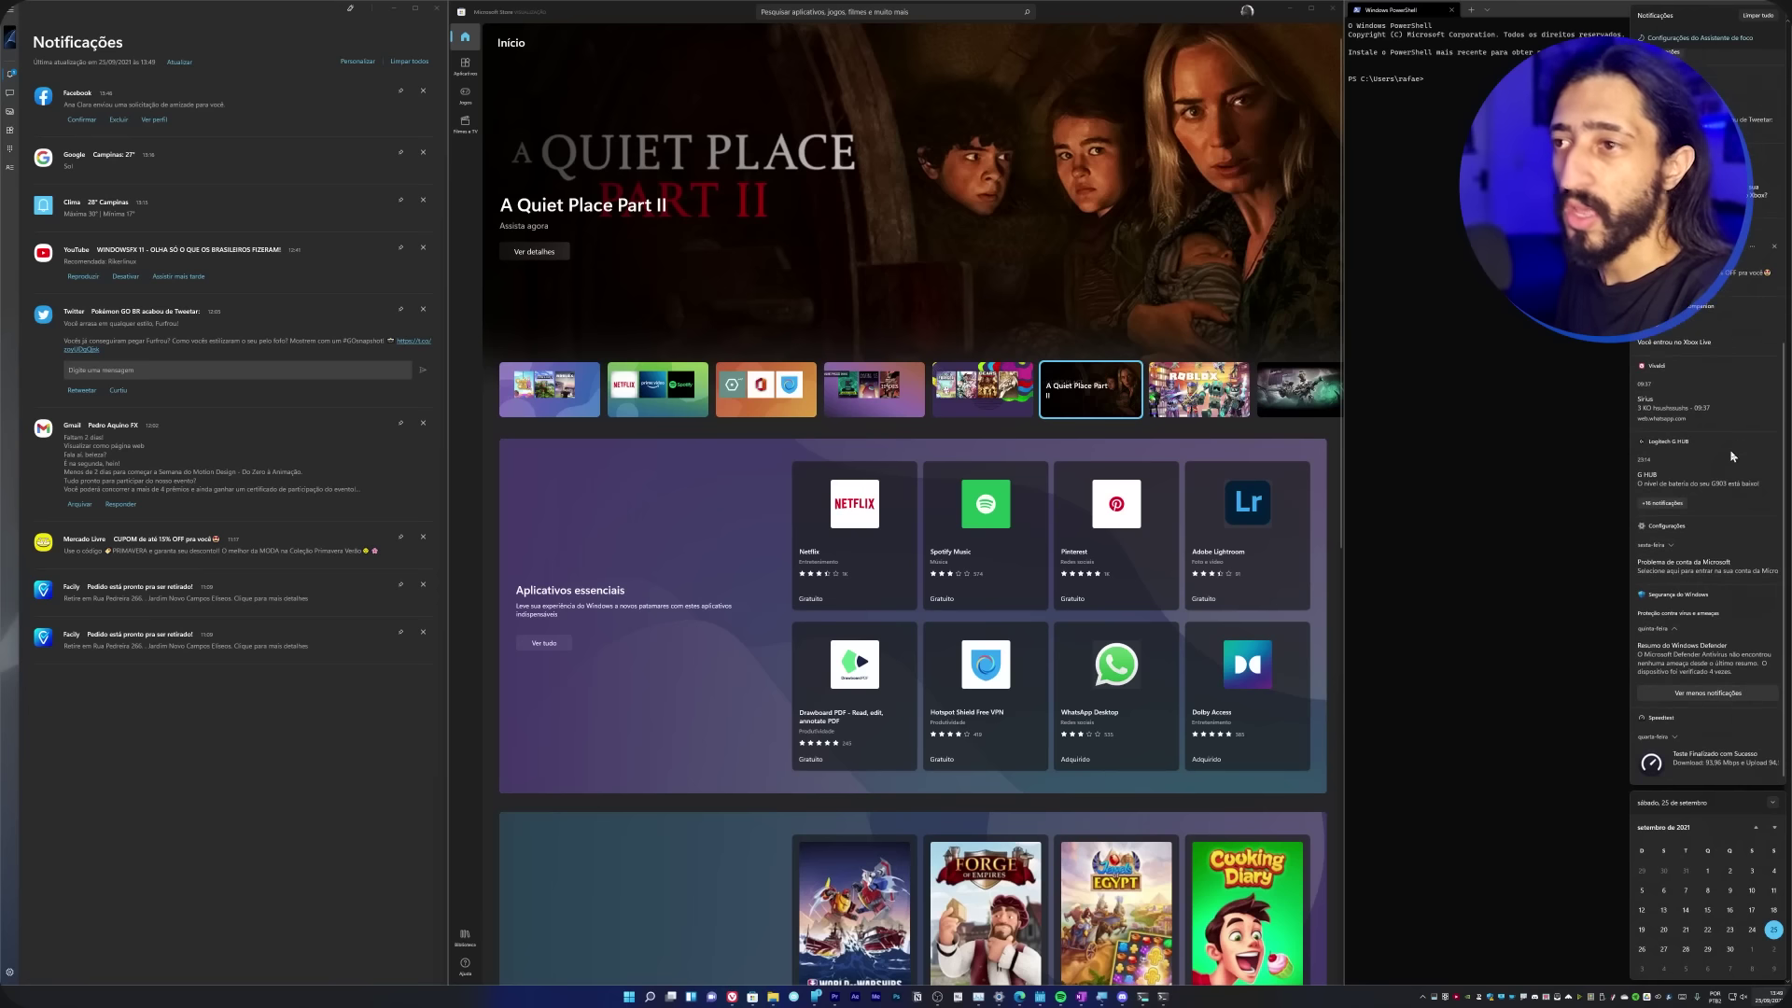
pyautogui.click(1673, 572)
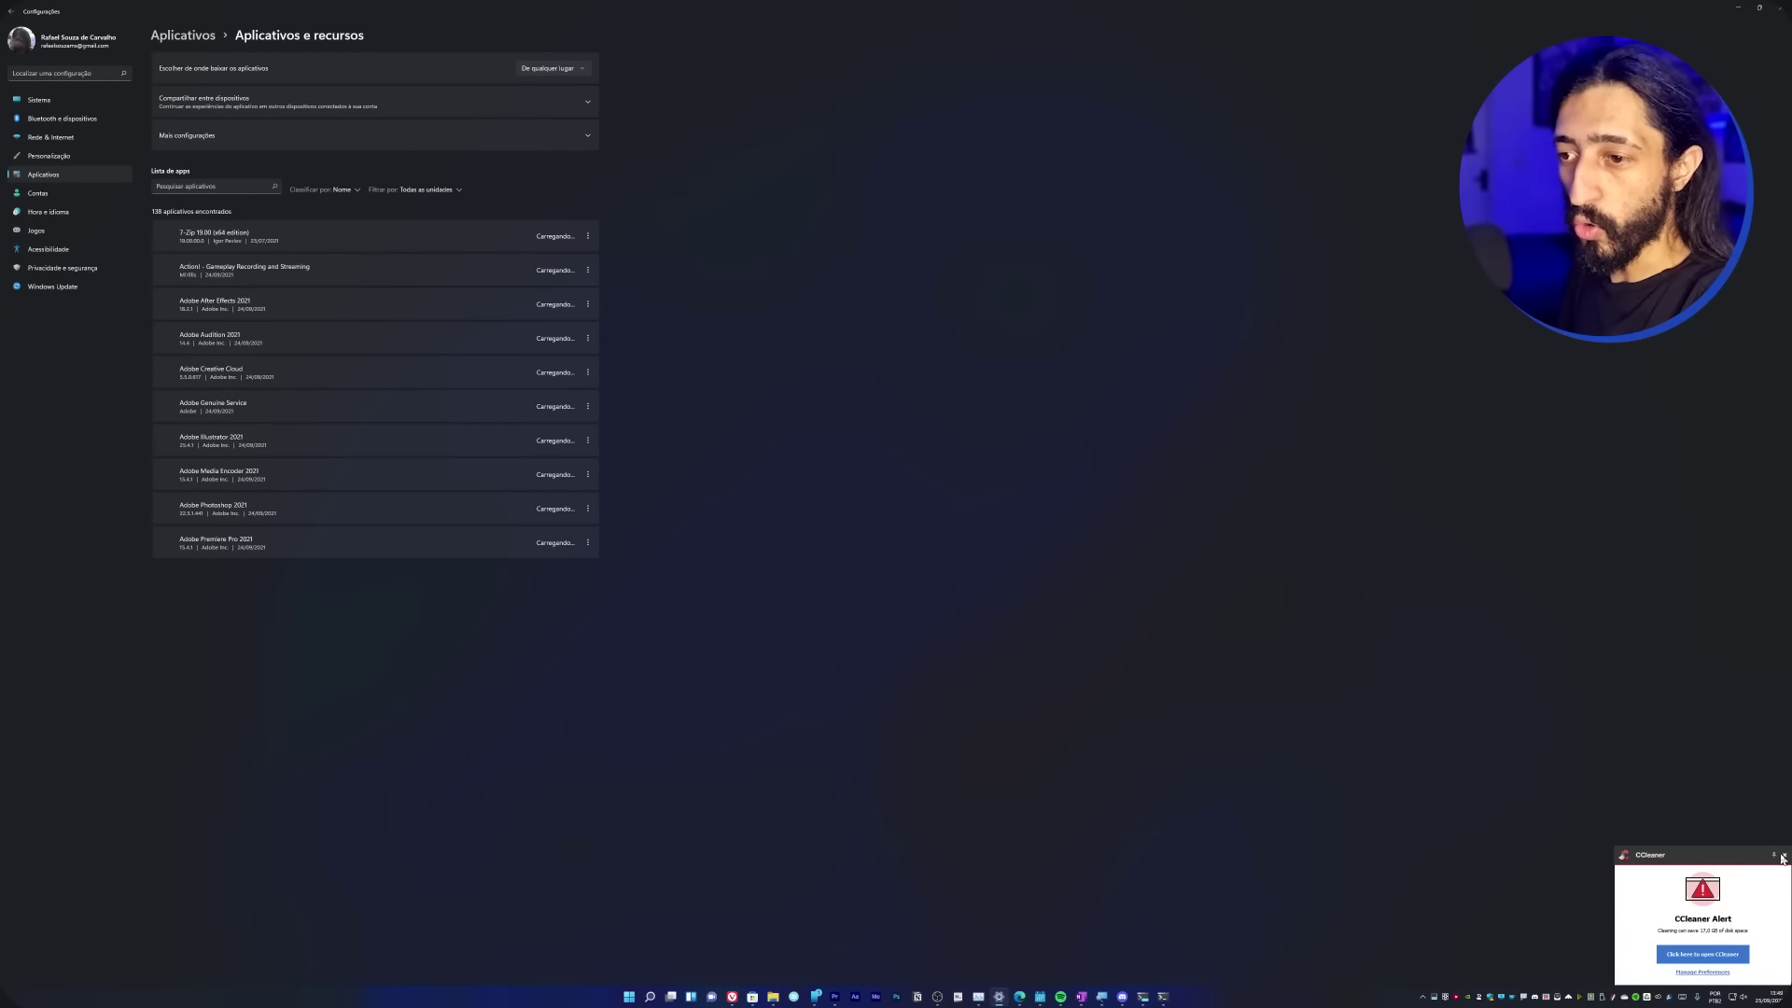
pyautogui.click(1782, 855)
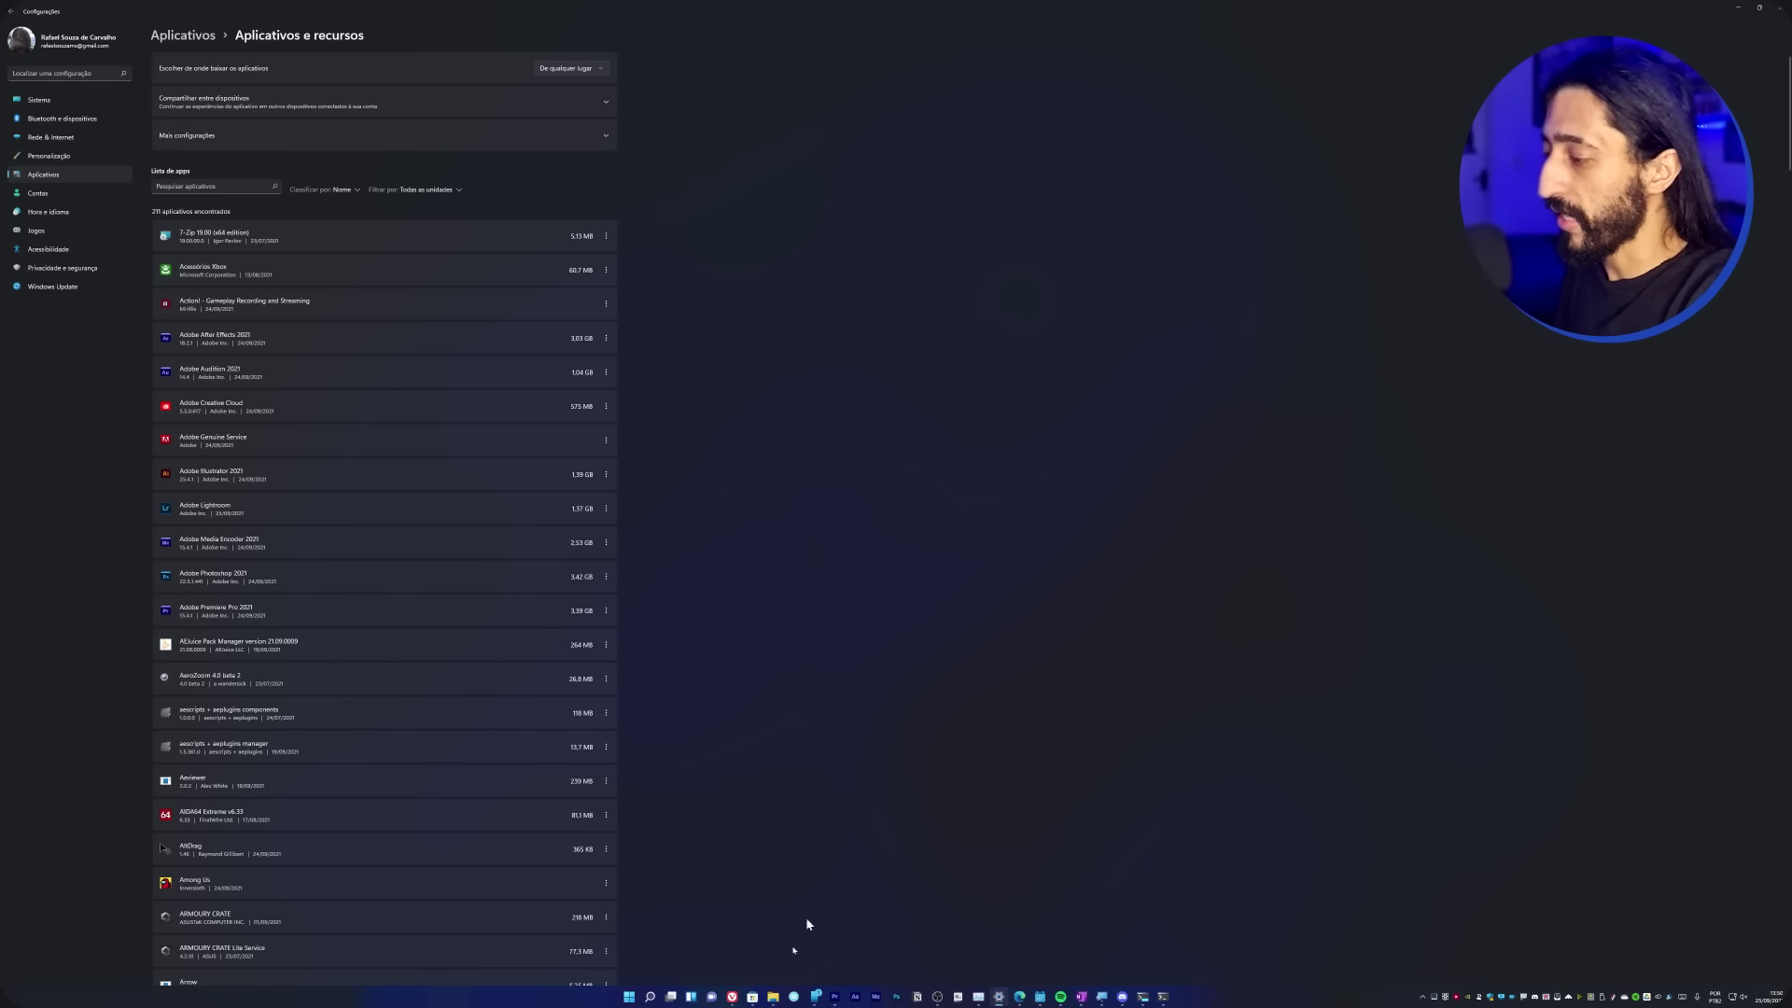
# - Using the taskbar previews, bring up Seu Telefone alone, and restore its whole snap group with Microsoft Store and PowerShell
pyautogui.moveTo(823, 1000)
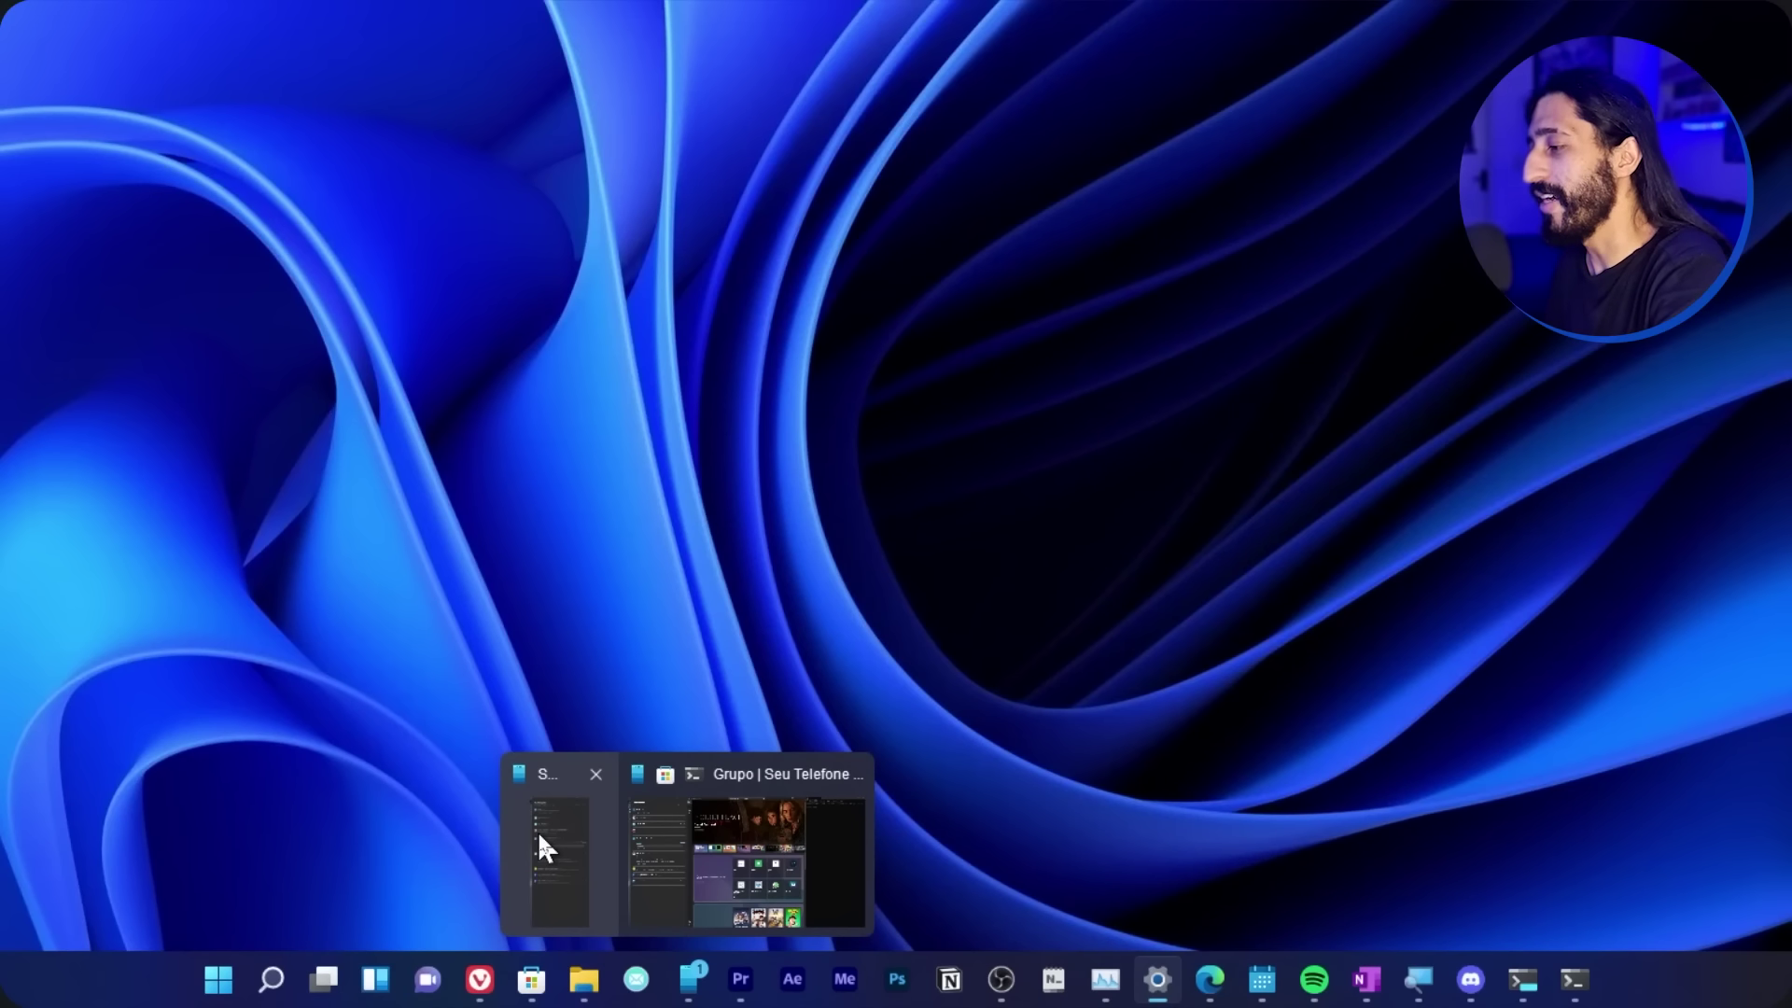
pyautogui.click(573, 877)
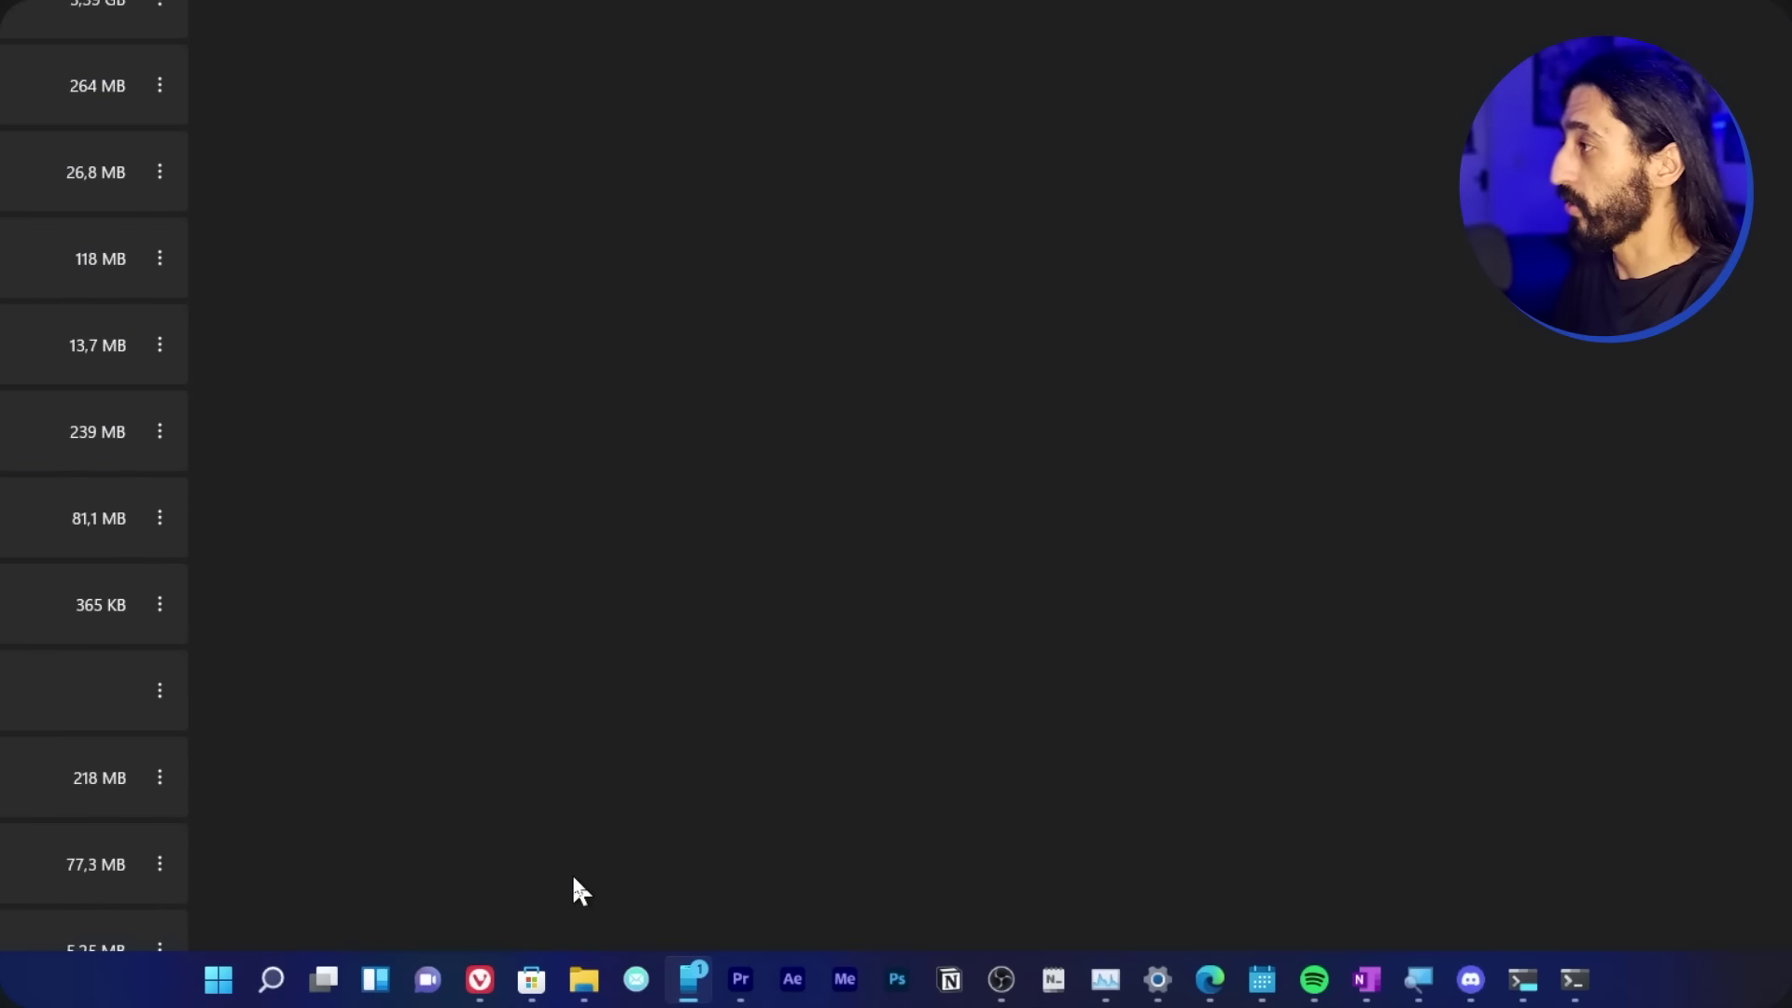
pyautogui.moveTo(582, 998)
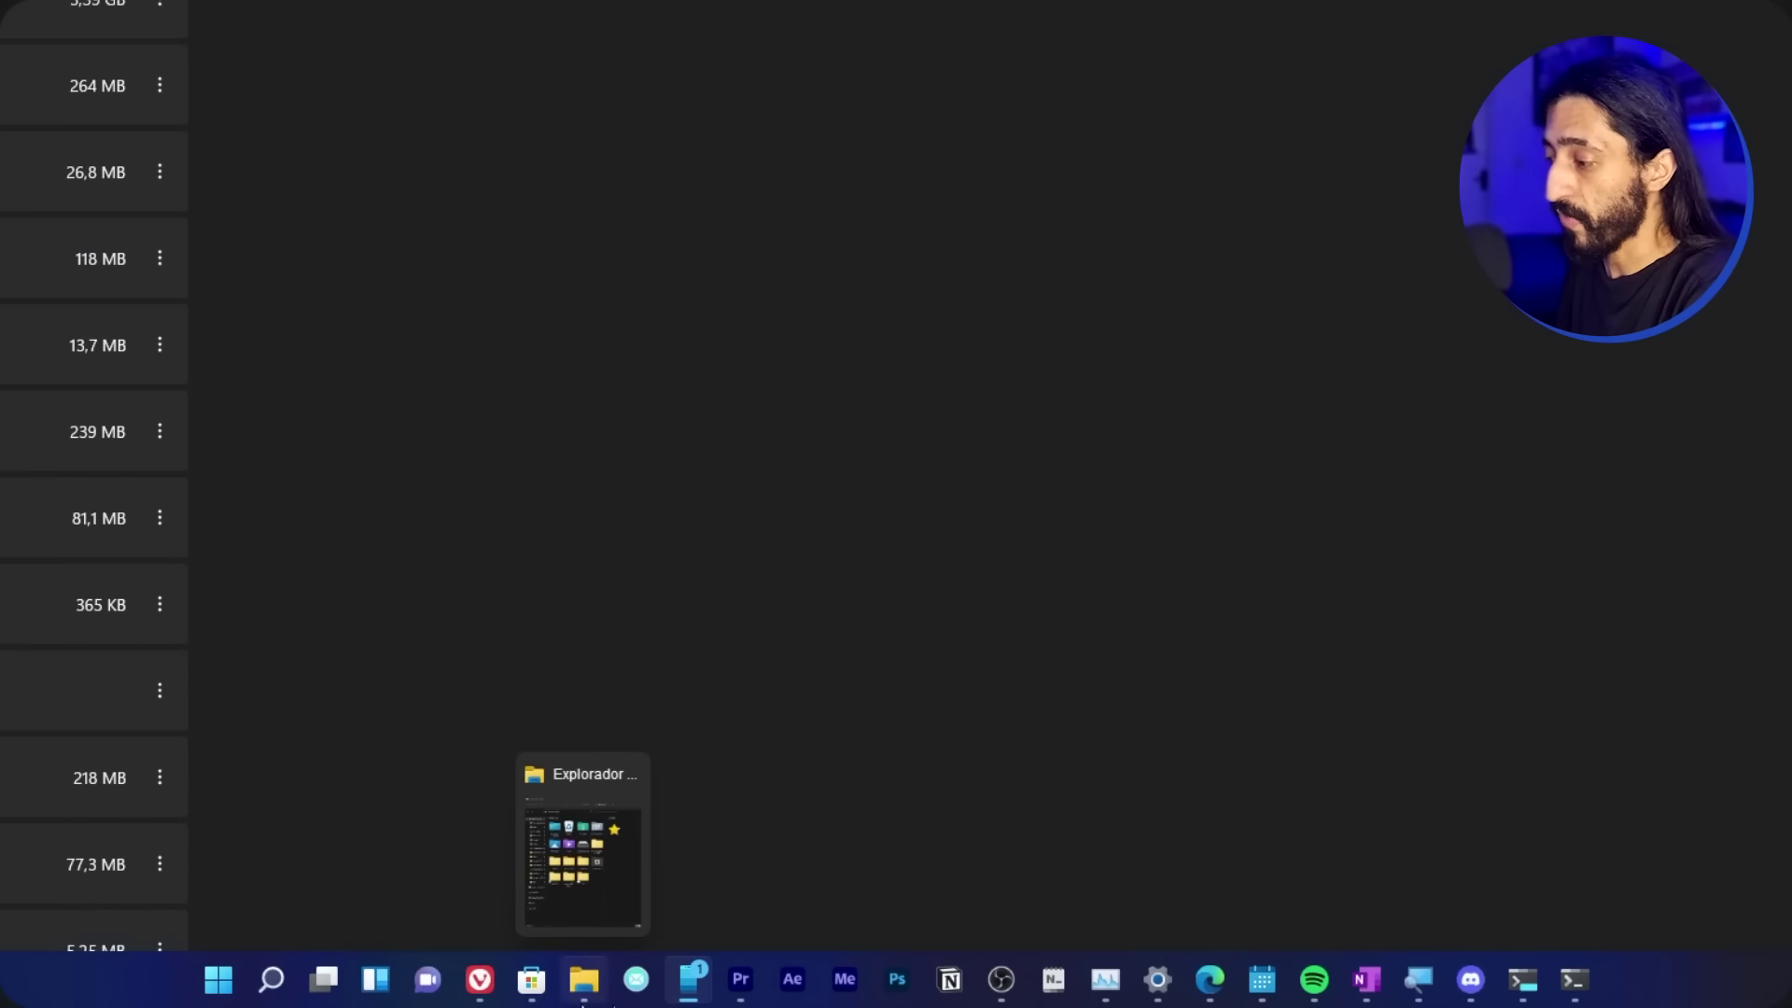
pyautogui.moveTo(691, 980)
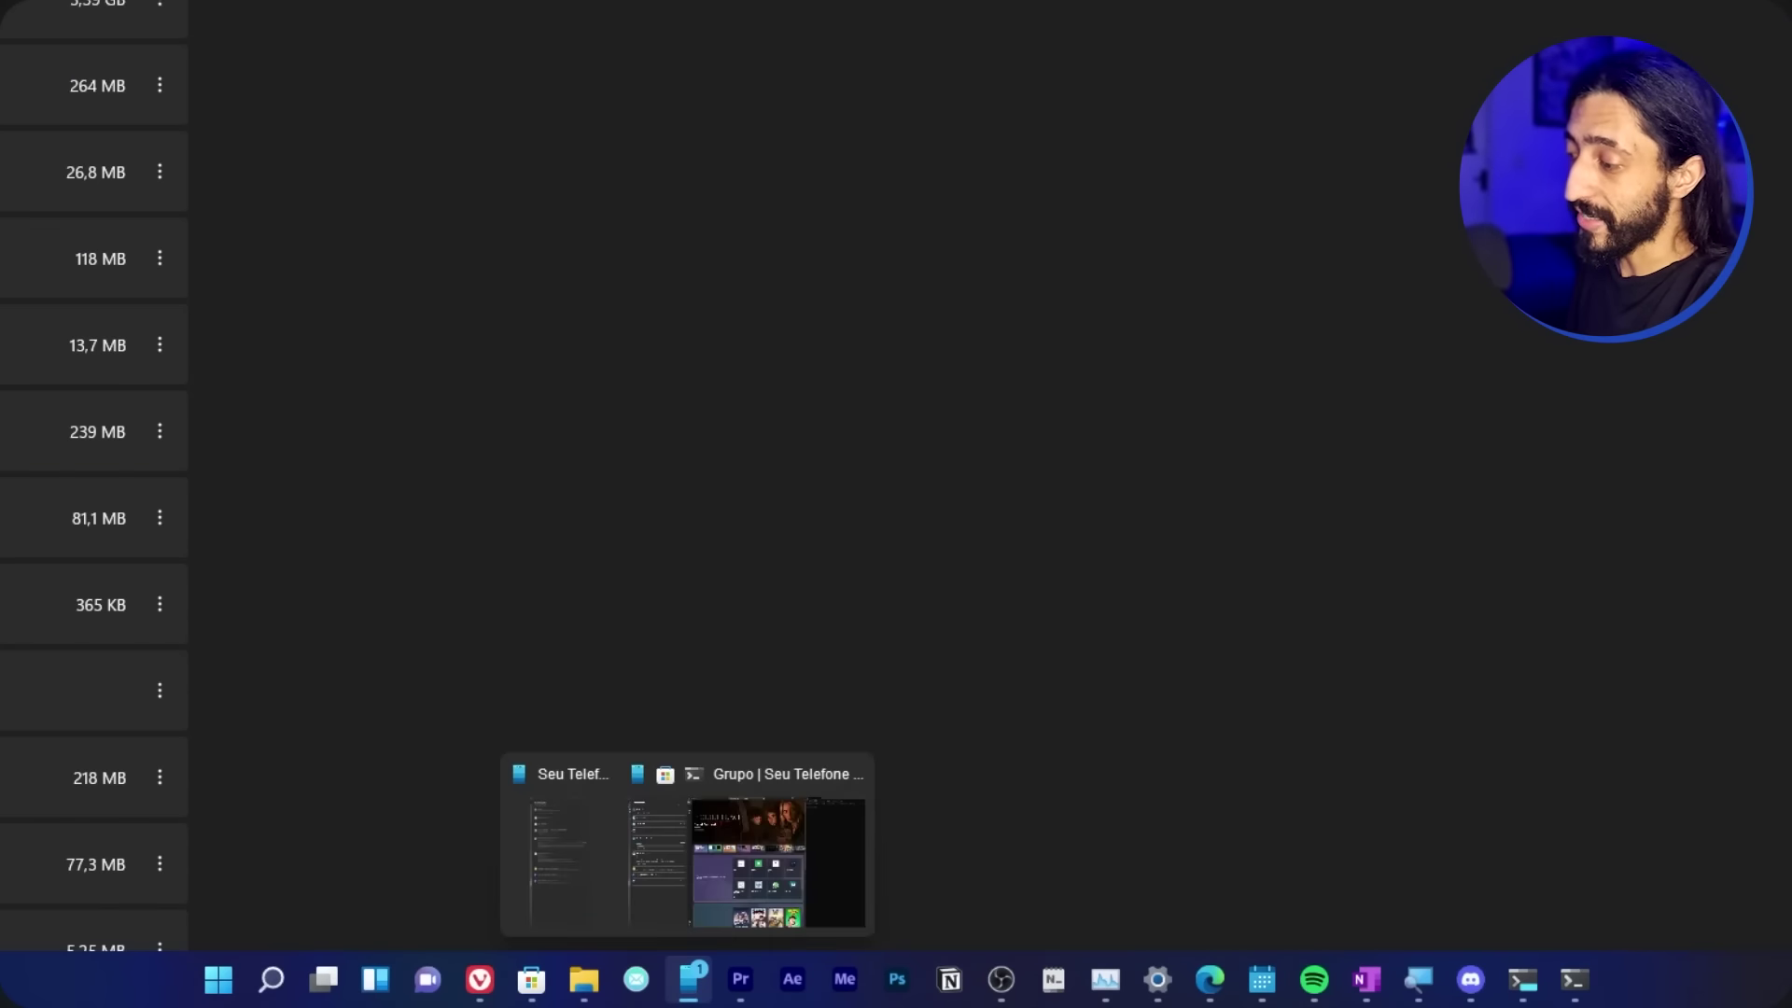
pyautogui.moveTo(573, 863)
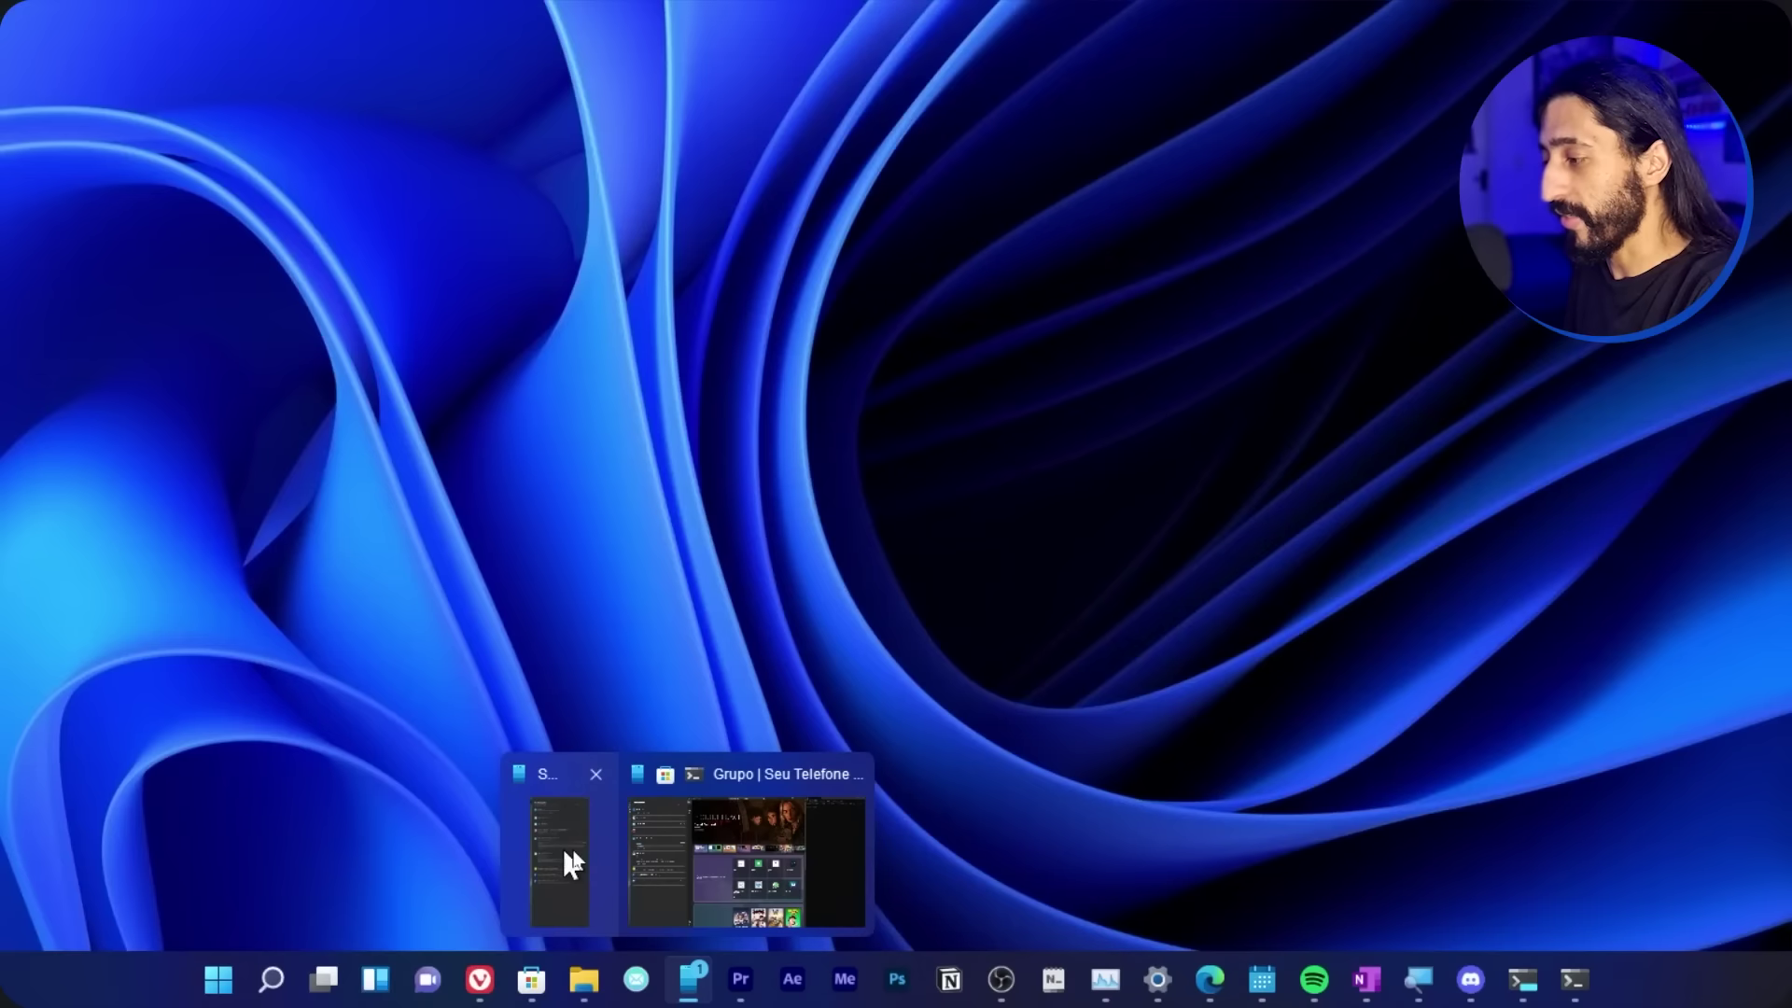
pyautogui.moveTo(725, 821)
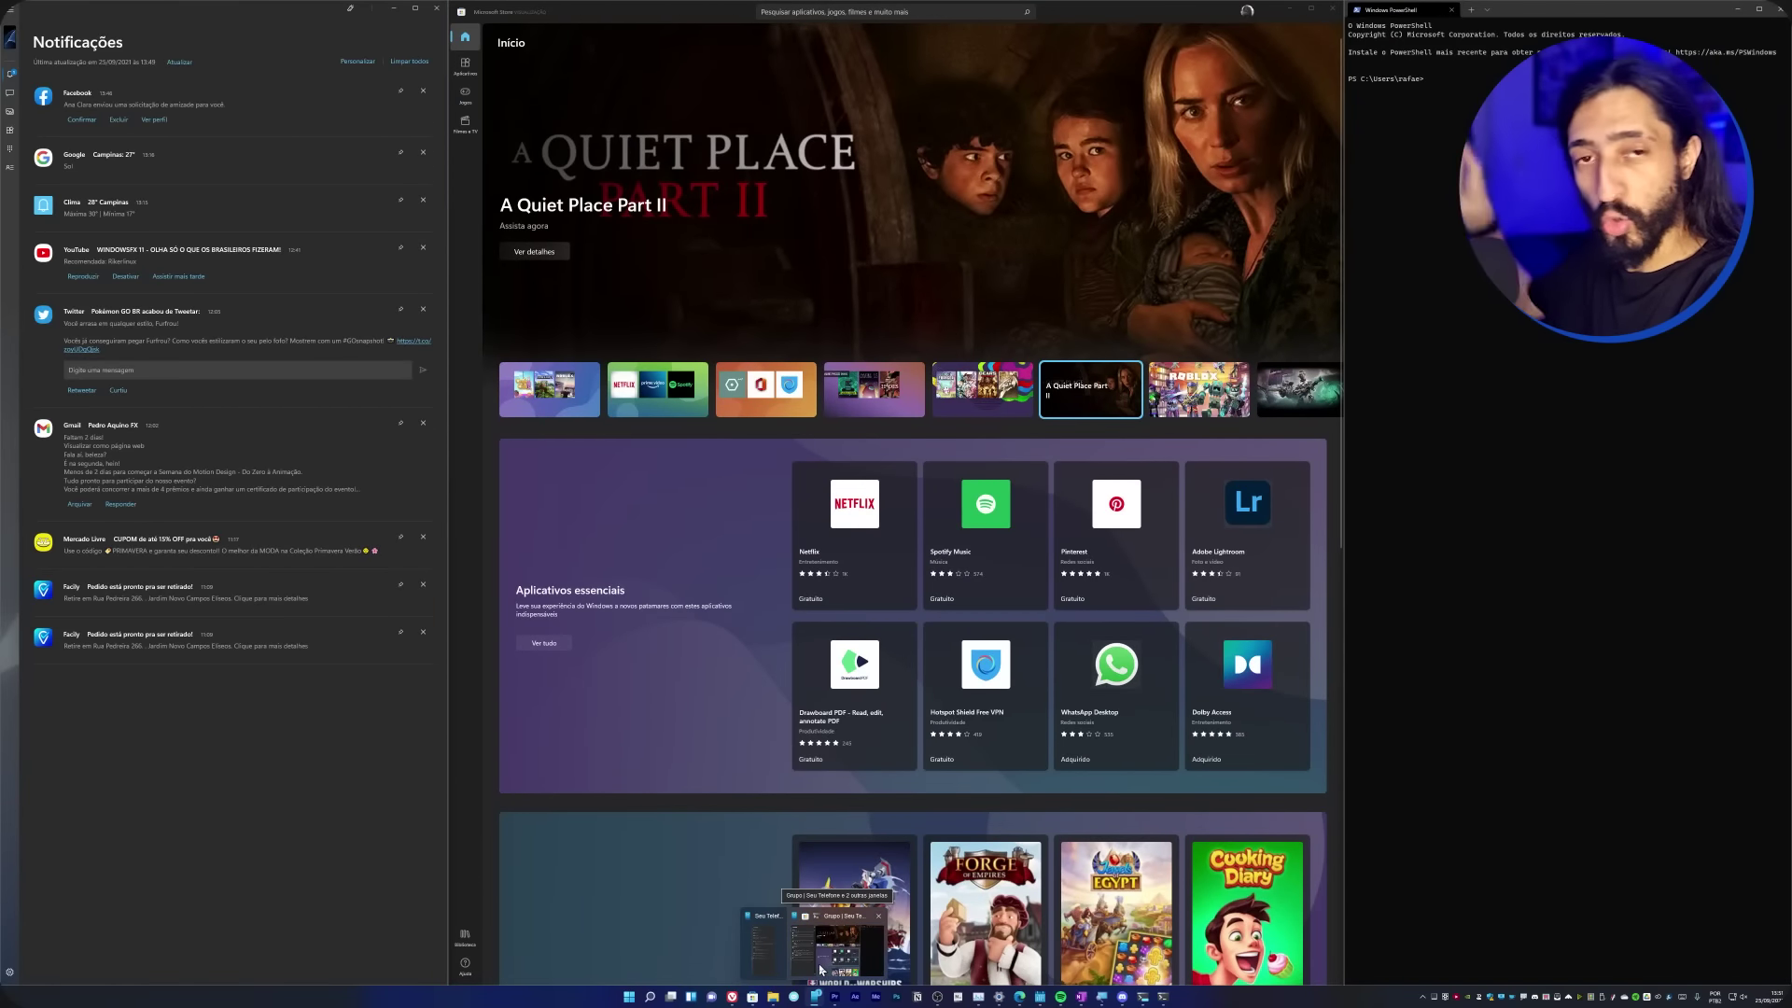
pyautogui.click(820, 970)
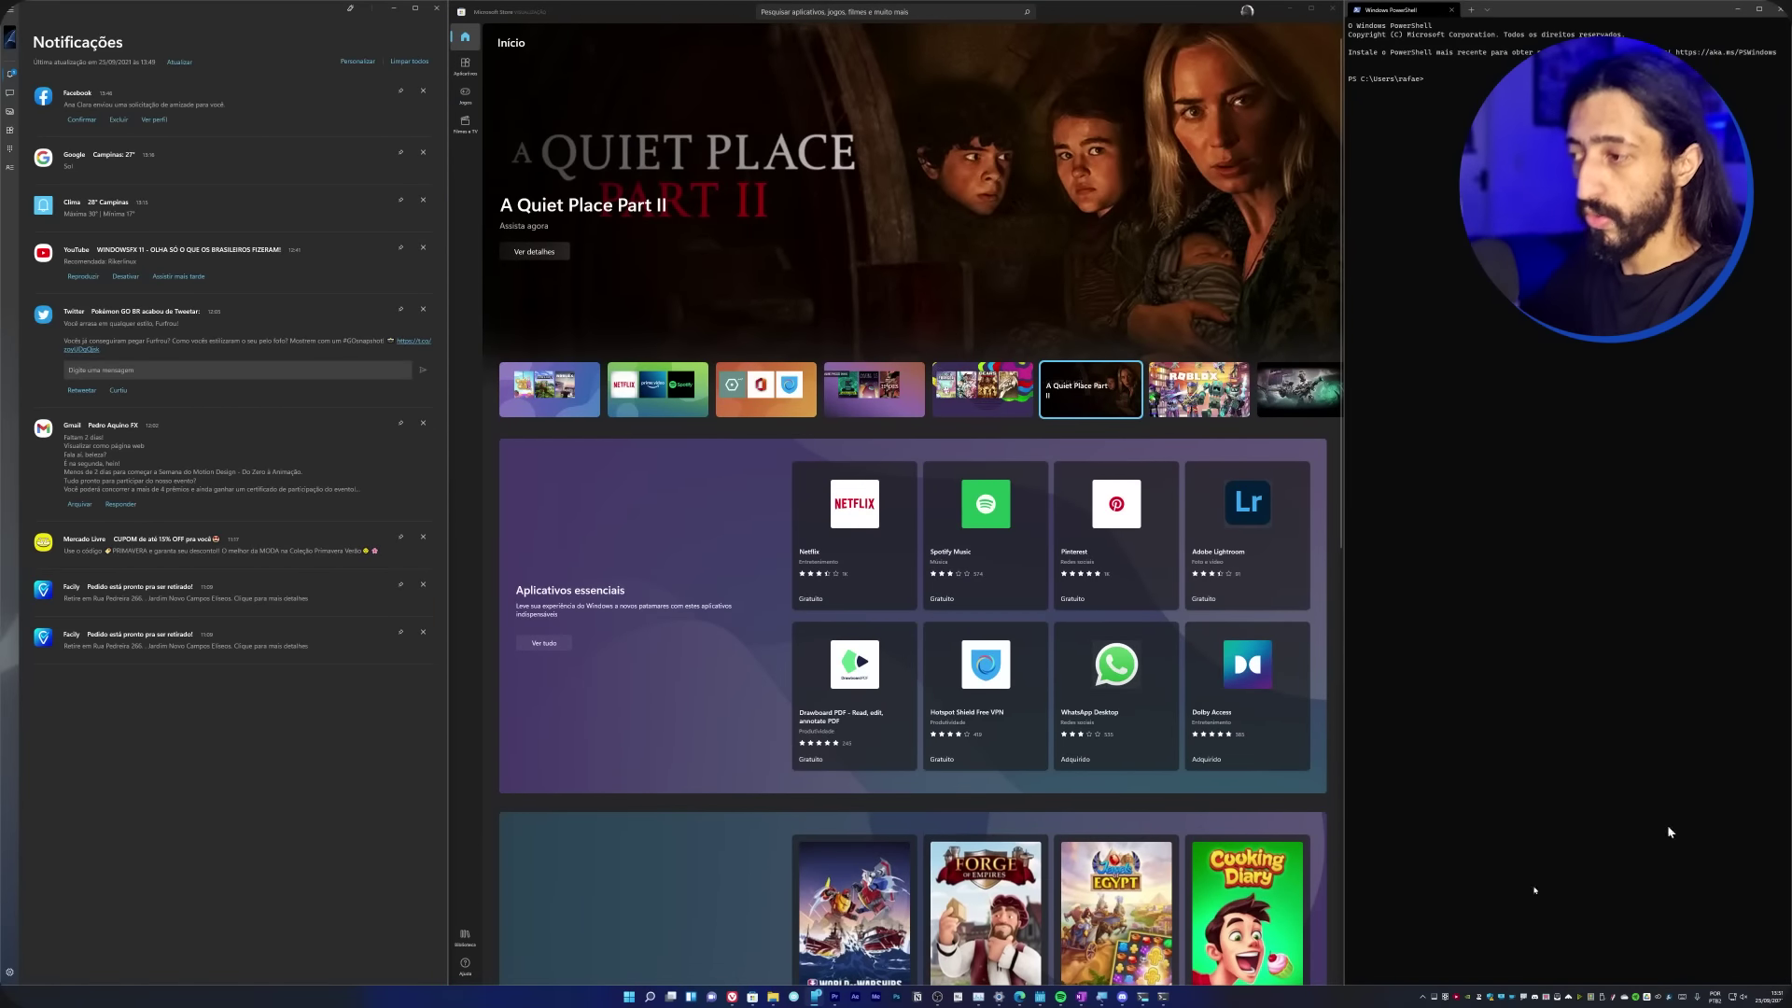
# - Snap Microsoft Store into a four-quadrant layout and fill the other quadrants with Calendário, Explorador de Arquivos and Spotify
pyautogui.scroll(-5, 620, 747)
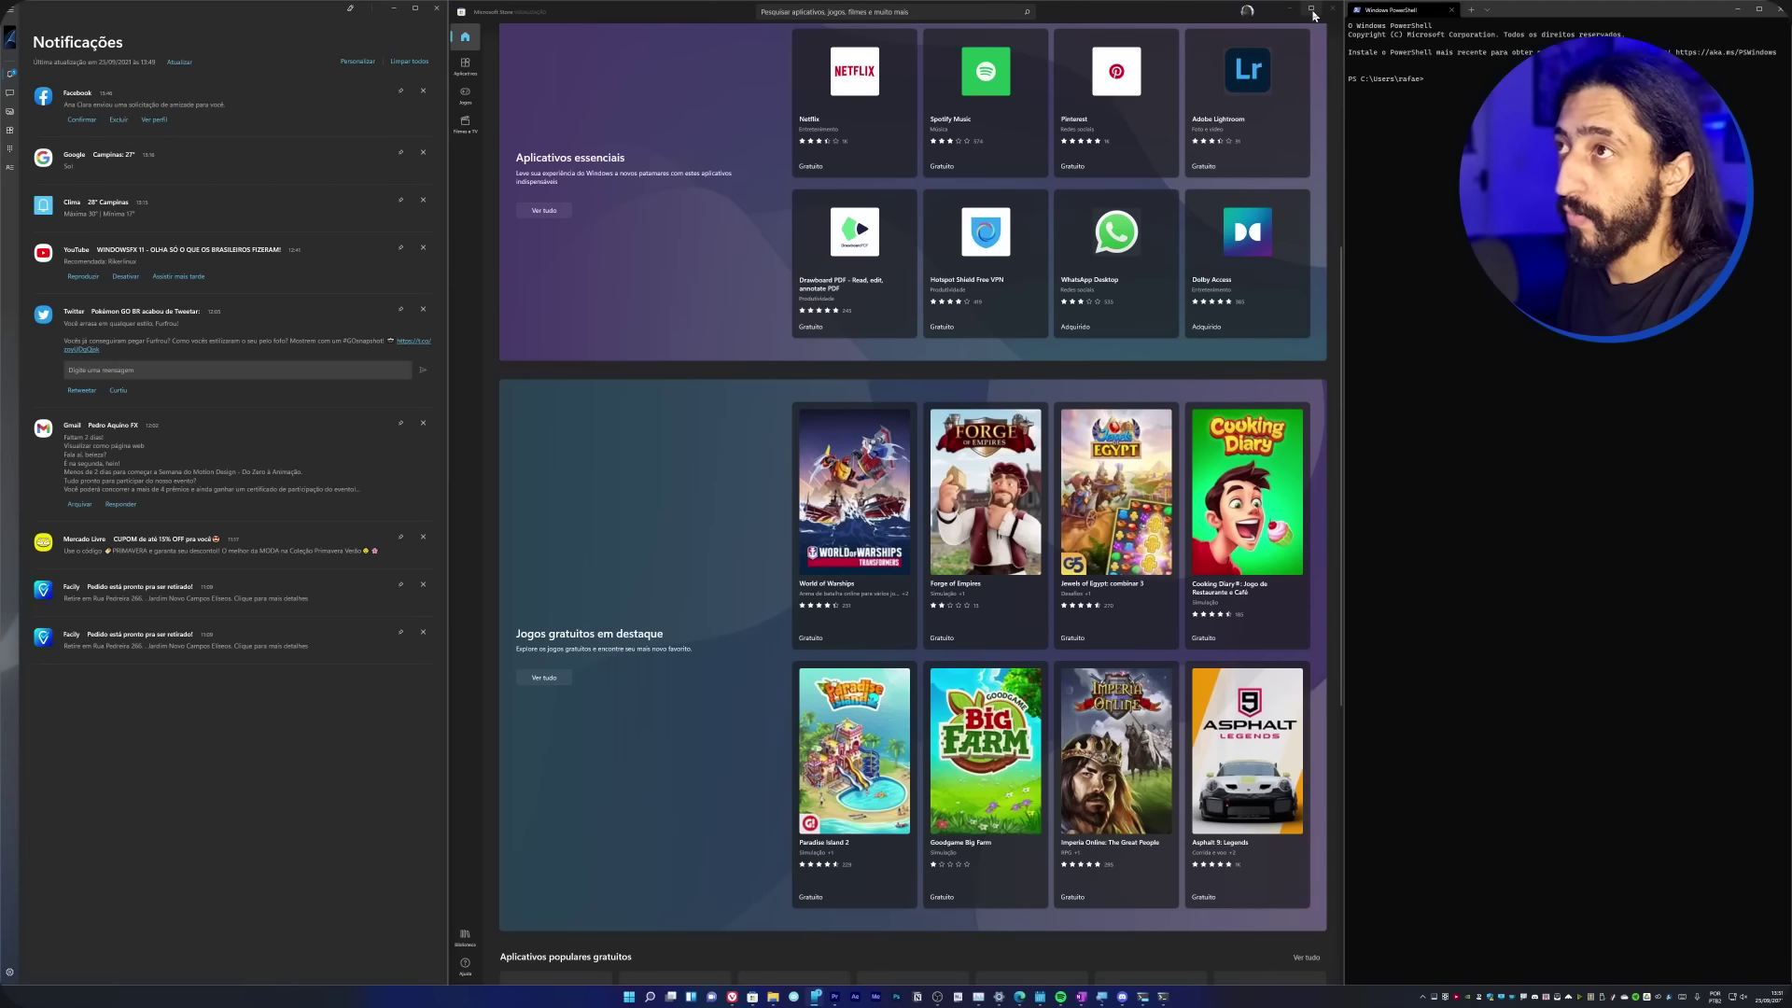
pyautogui.moveTo(1314, 12)
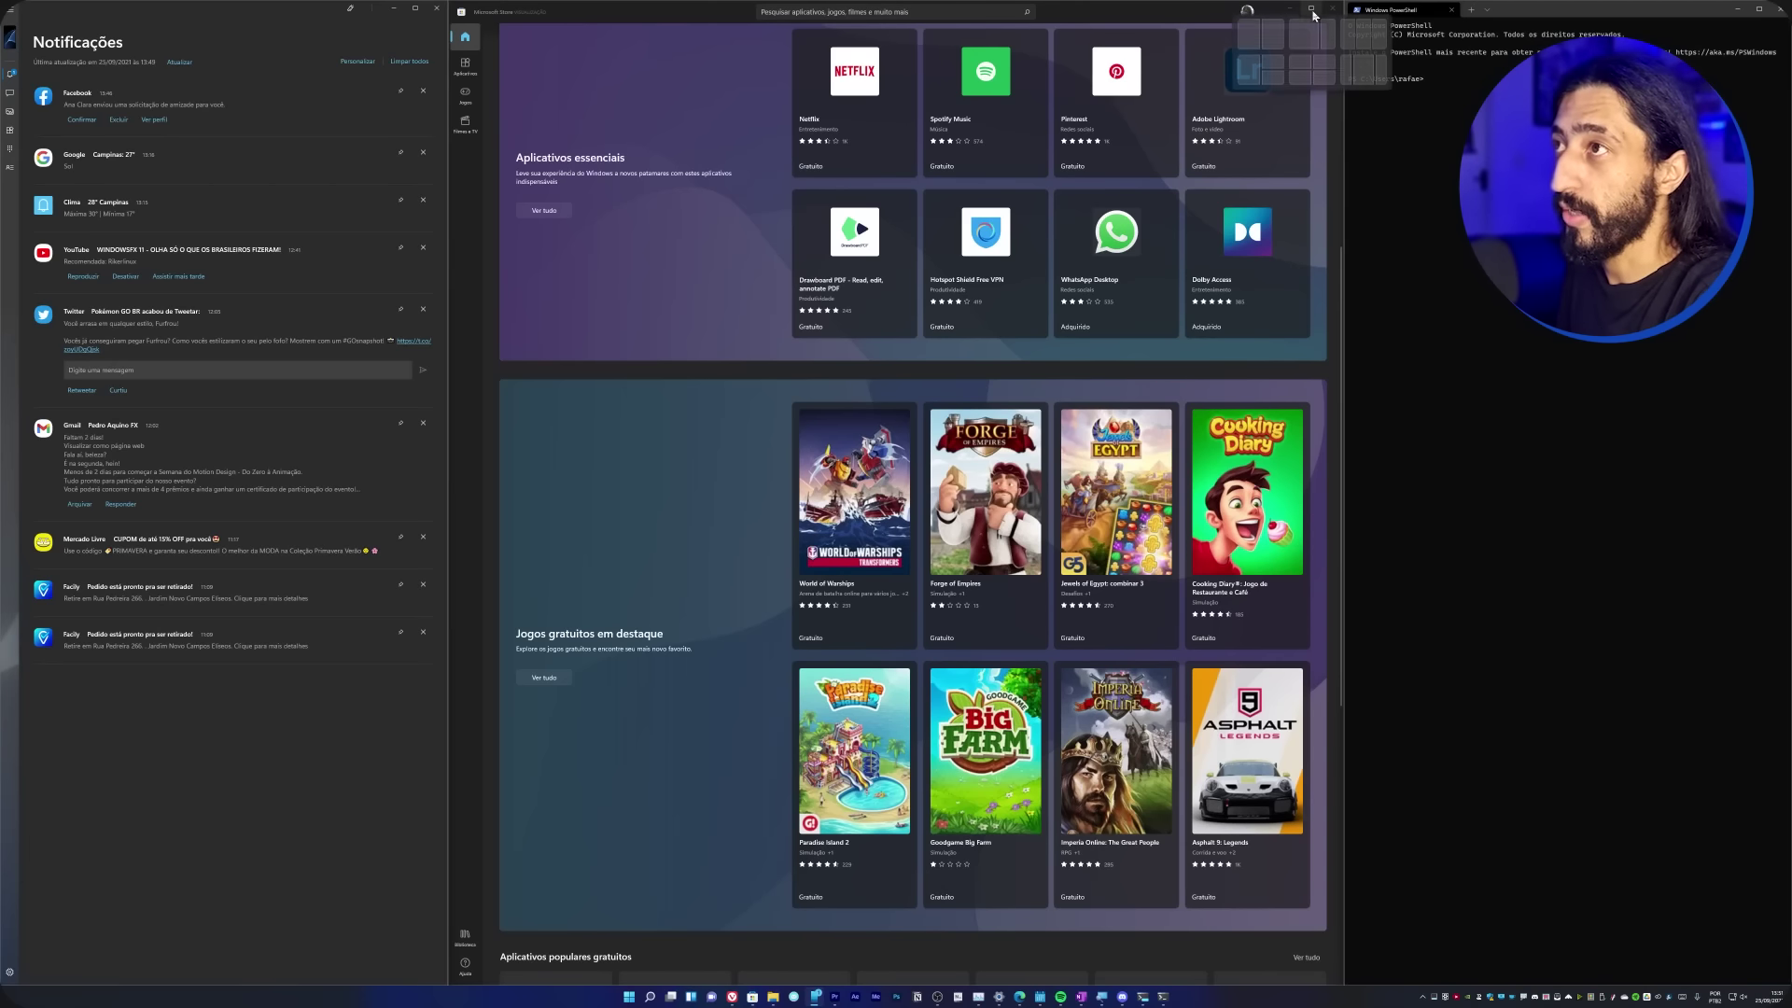
pyautogui.click(1300, 63)
pyautogui.click(1157, 438)
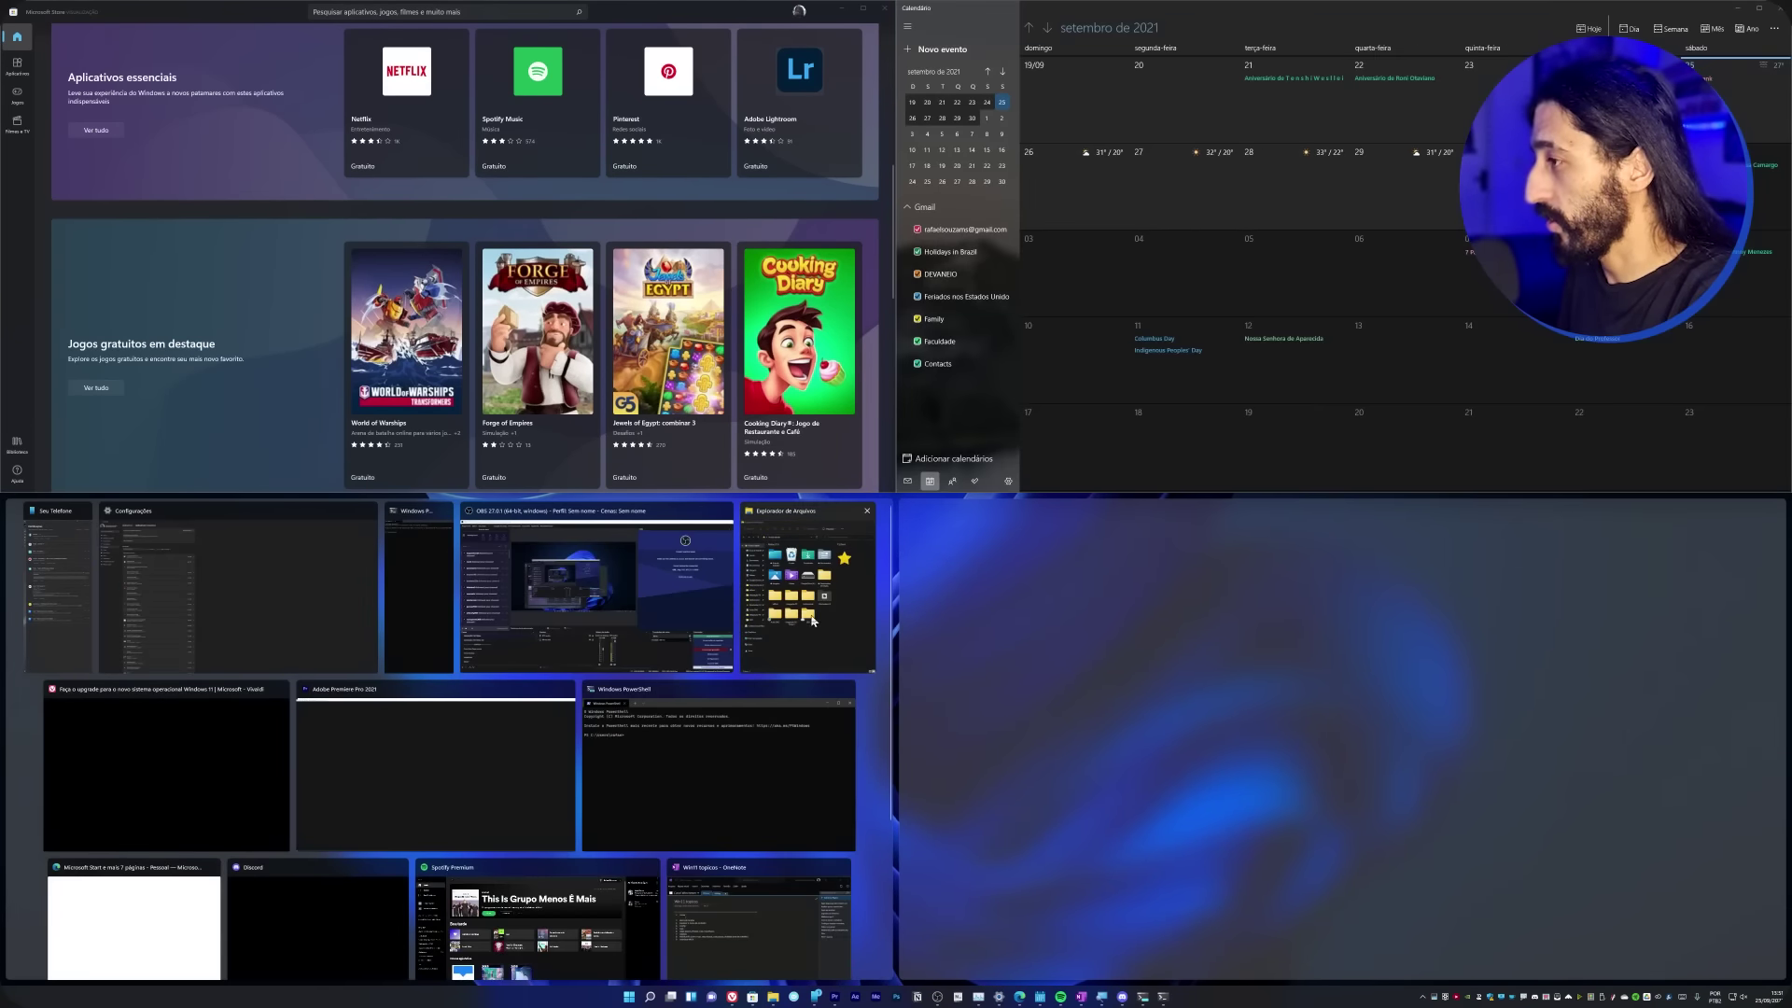
pyautogui.click(807, 583)
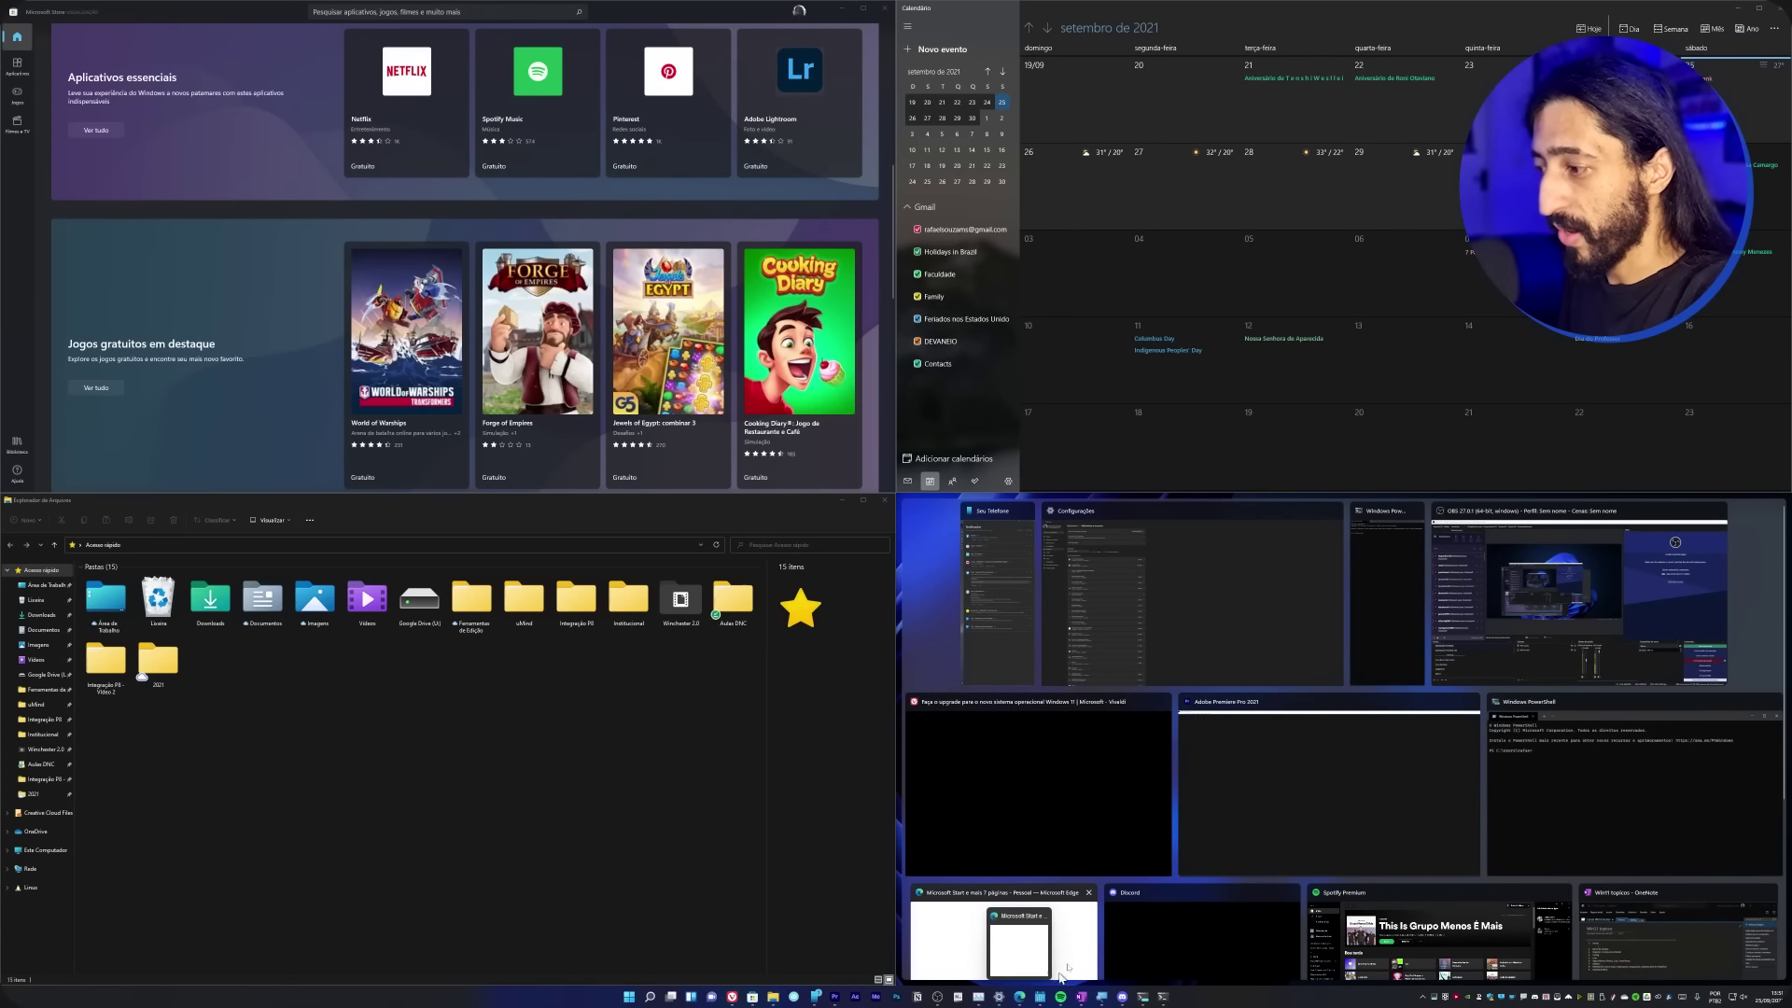
pyautogui.click(1473, 929)
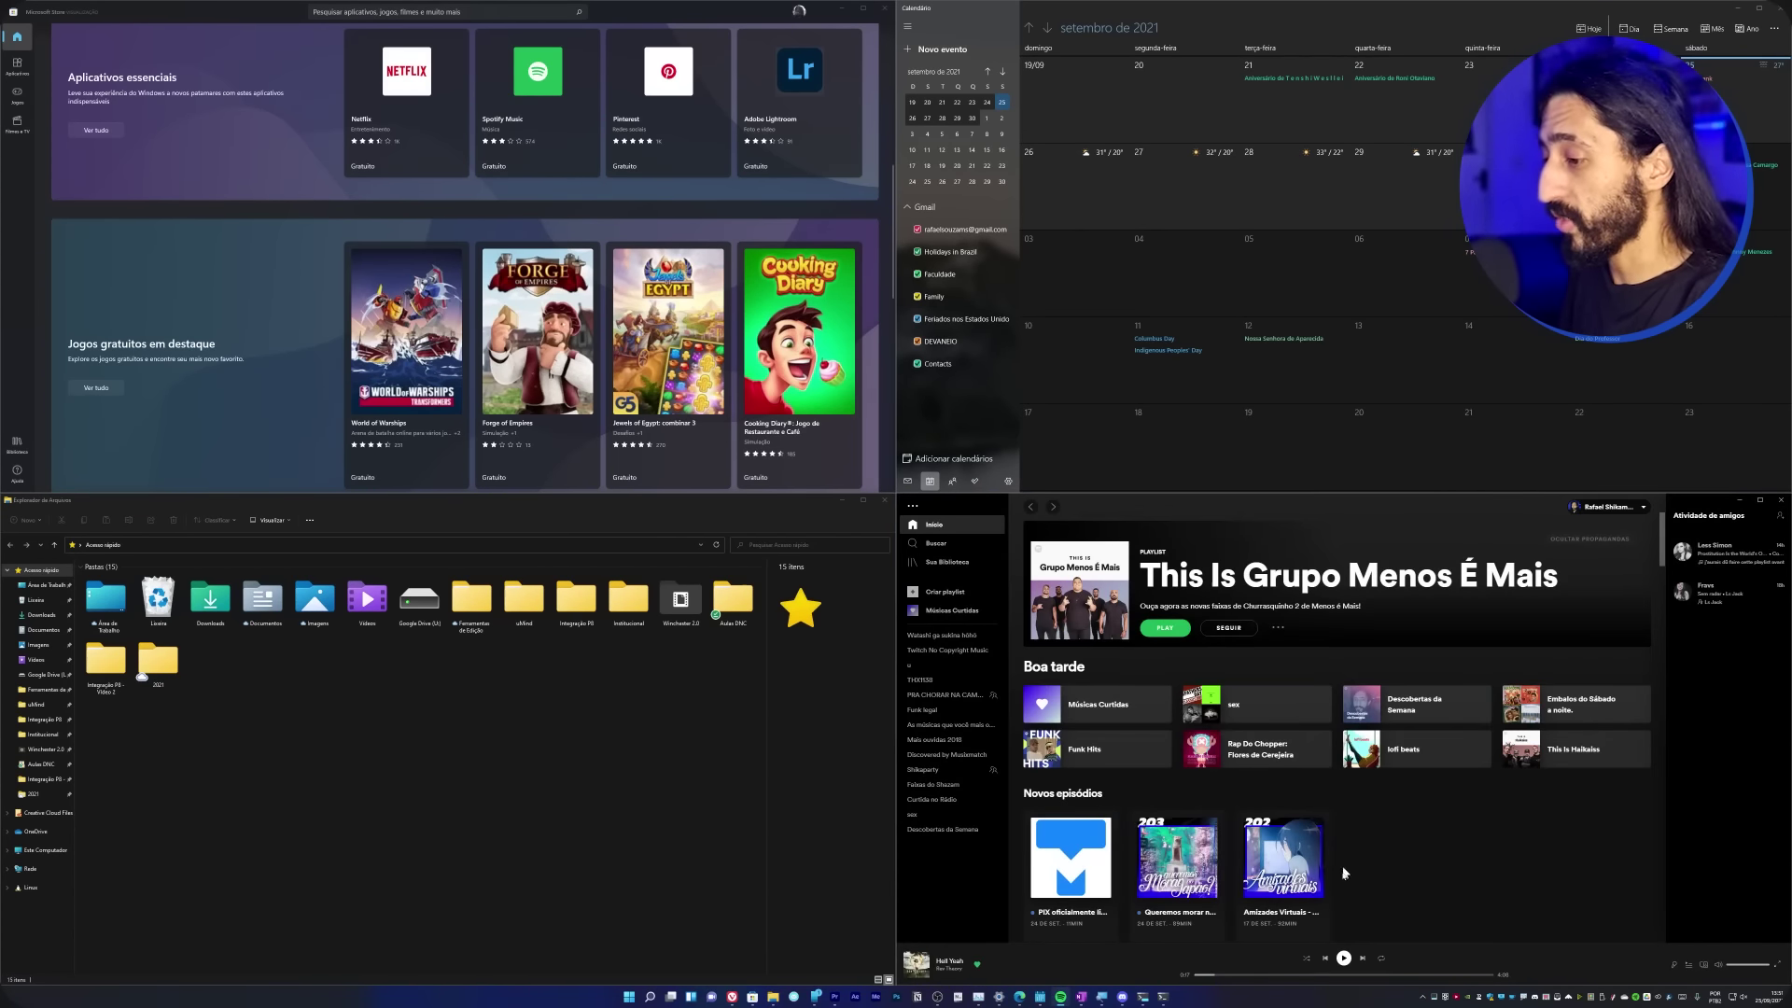
# - Open Excel from the Start menu's pinned apps and create a blank workbook
pyautogui.click(628, 996)
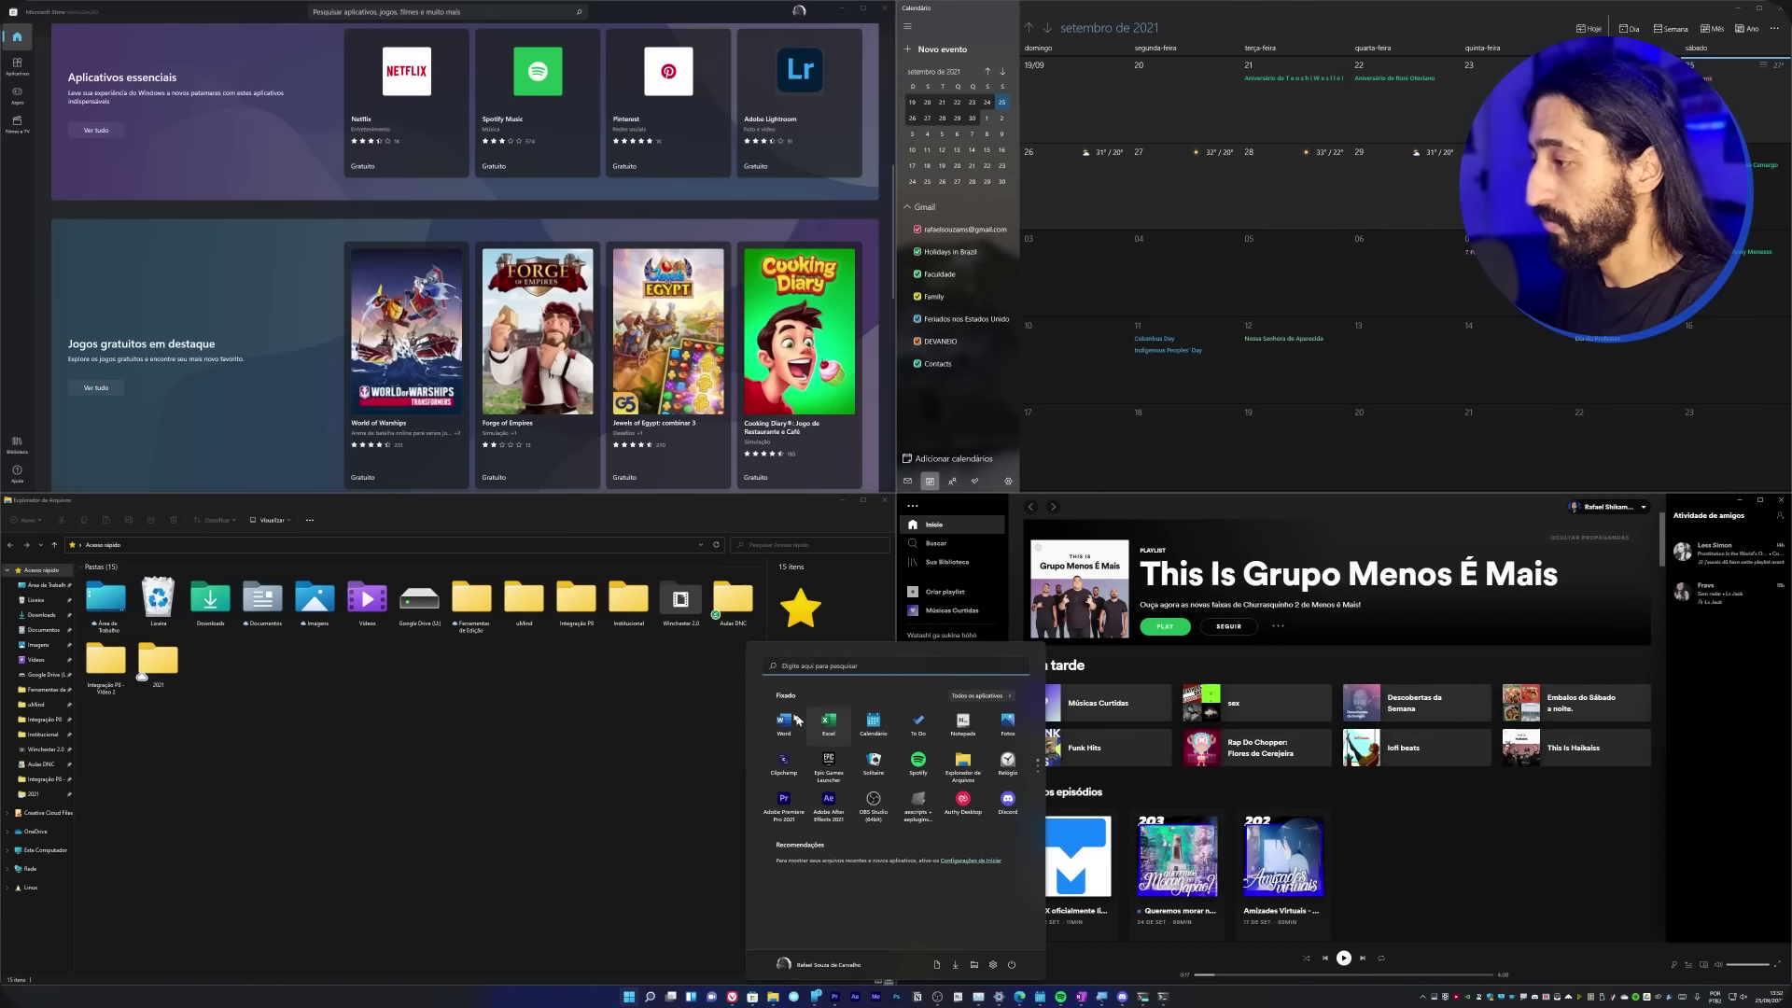
pyautogui.click(839, 734)
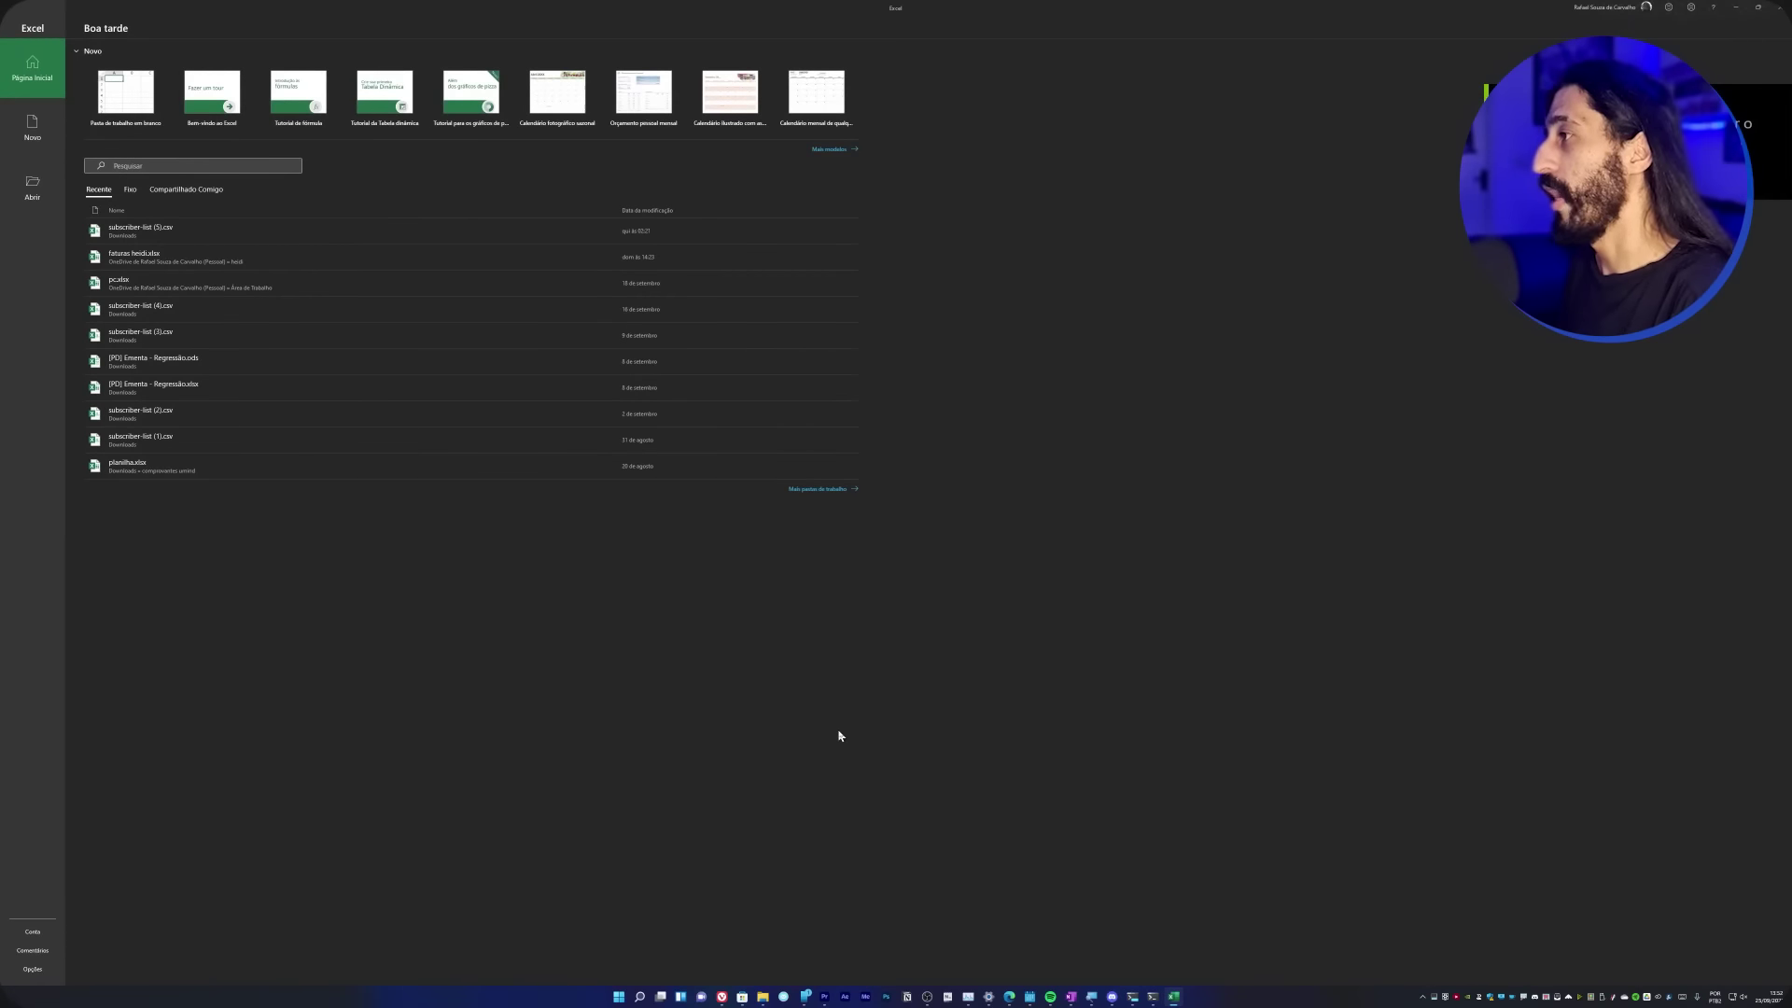
pyautogui.click(124, 83)
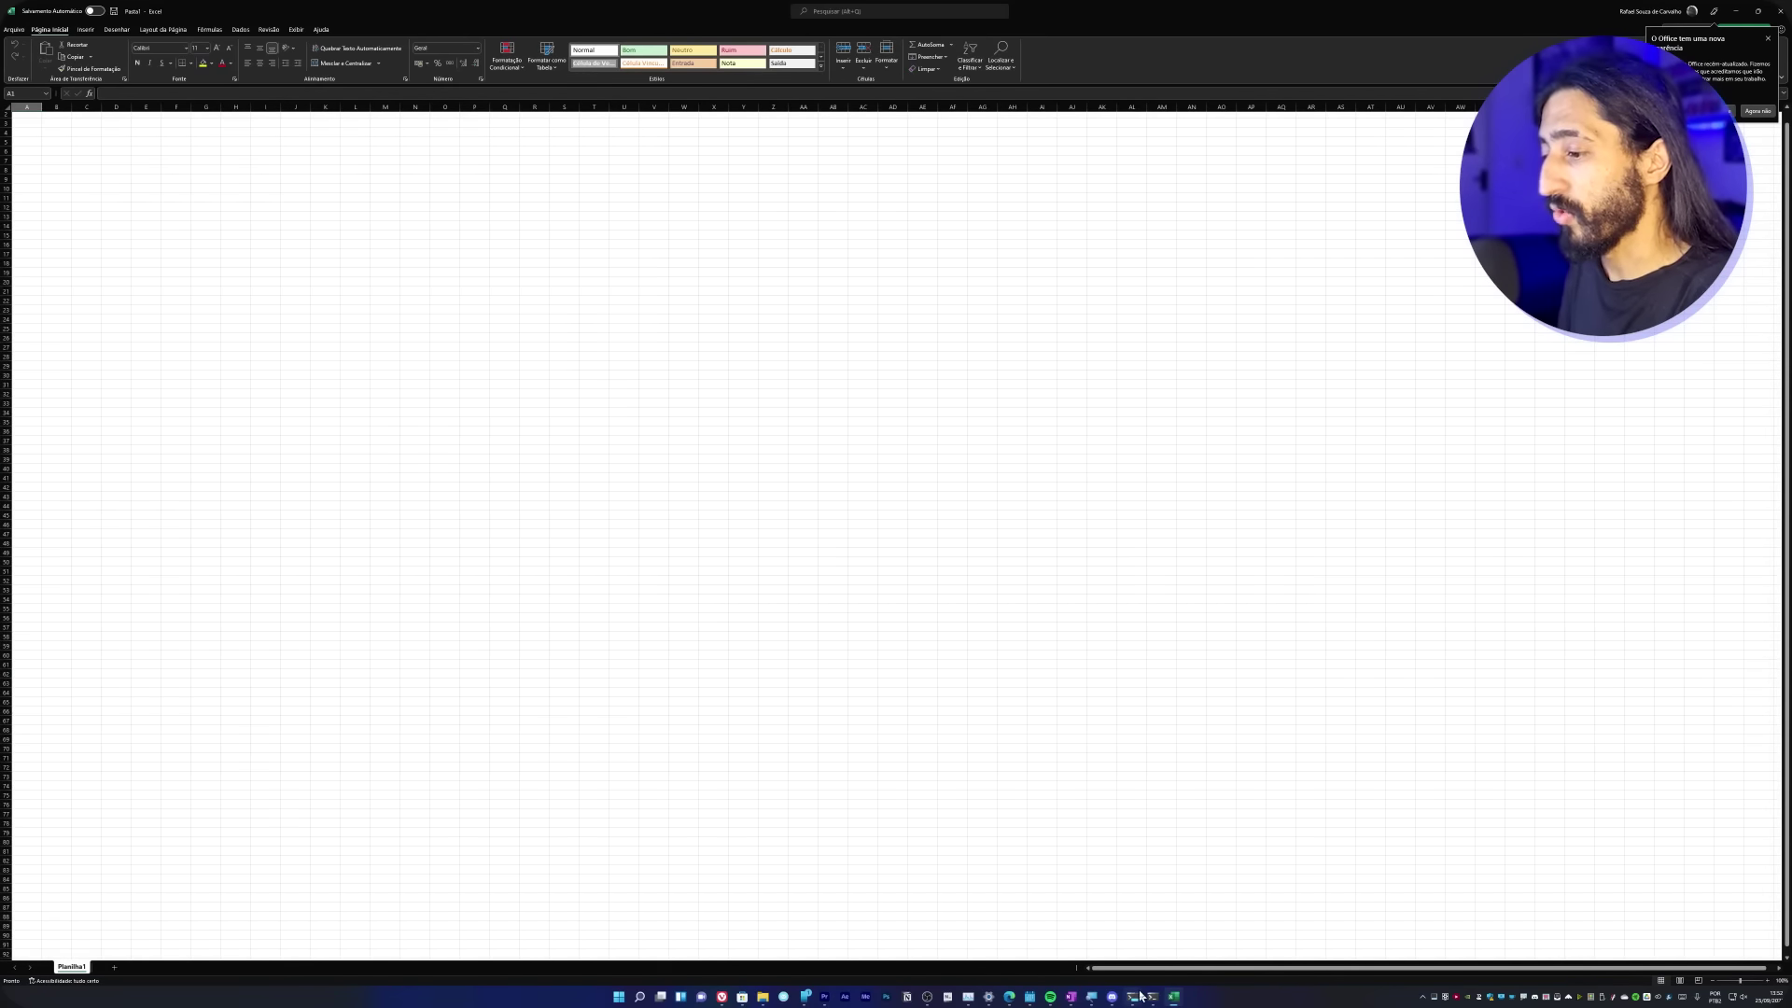
# - Restore the four-window snap group through File Explorer's taskbar preview, and scroll through the months in the snapped calendar
pyautogui.moveTo(766, 1003)
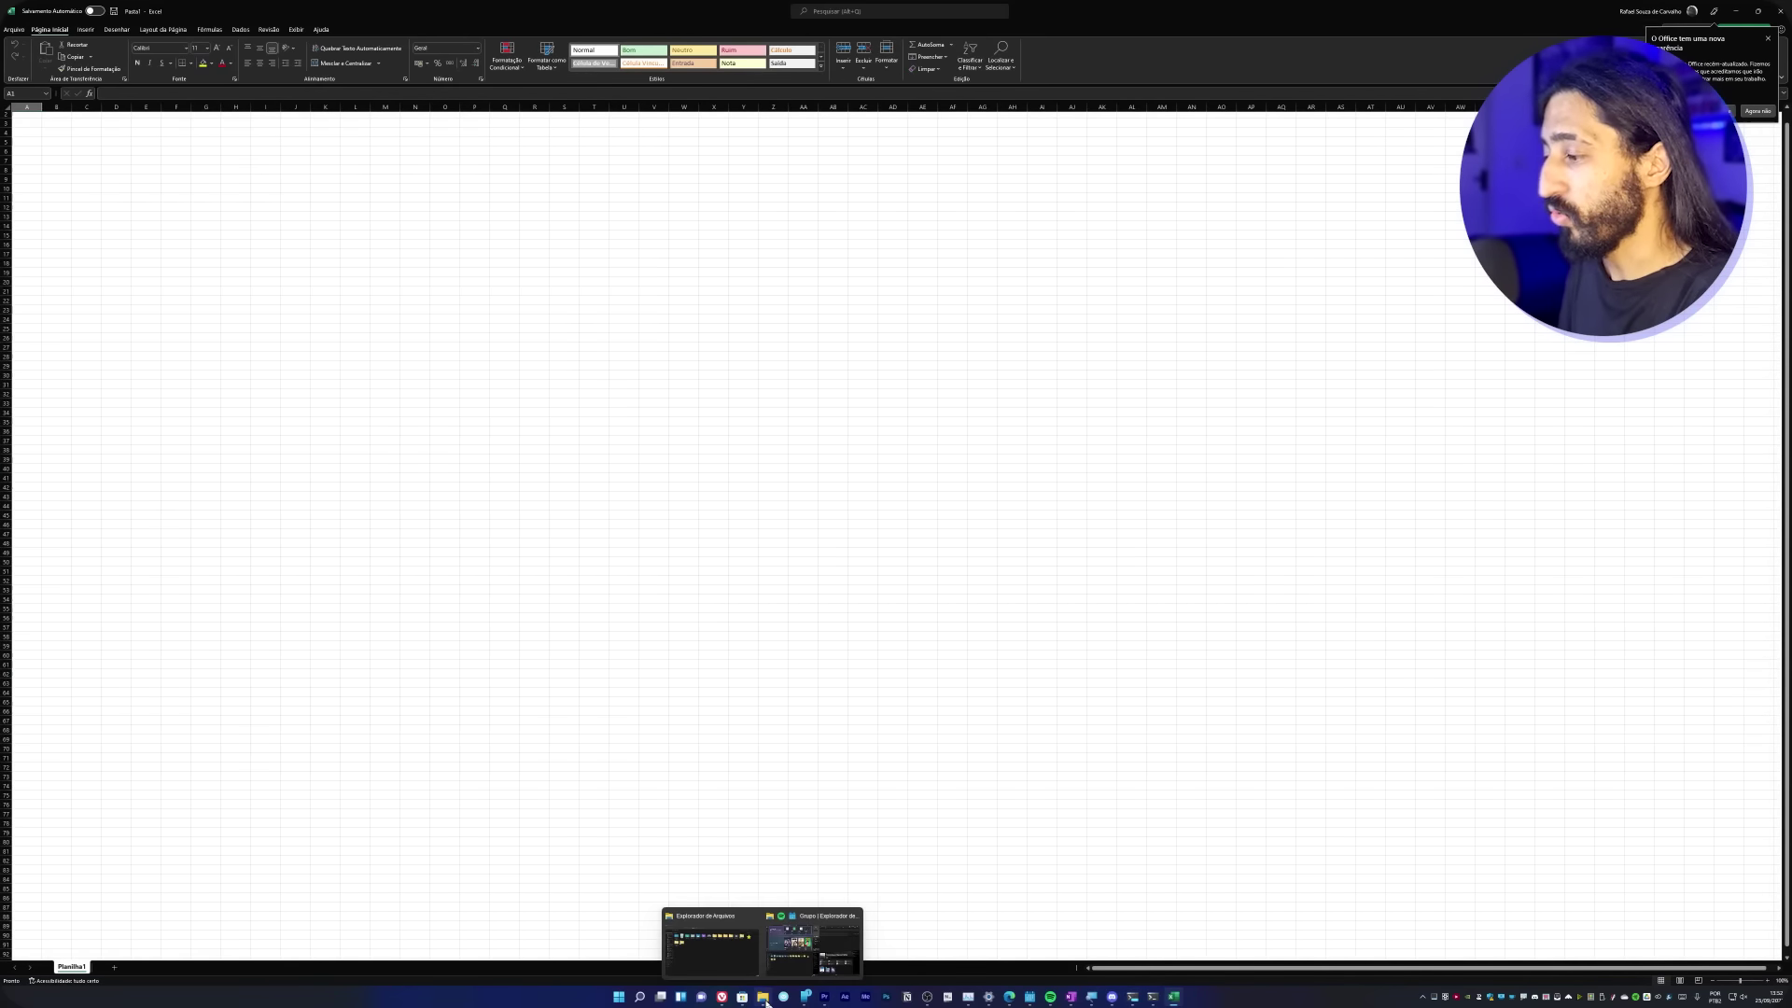
pyautogui.moveTo(713, 945)
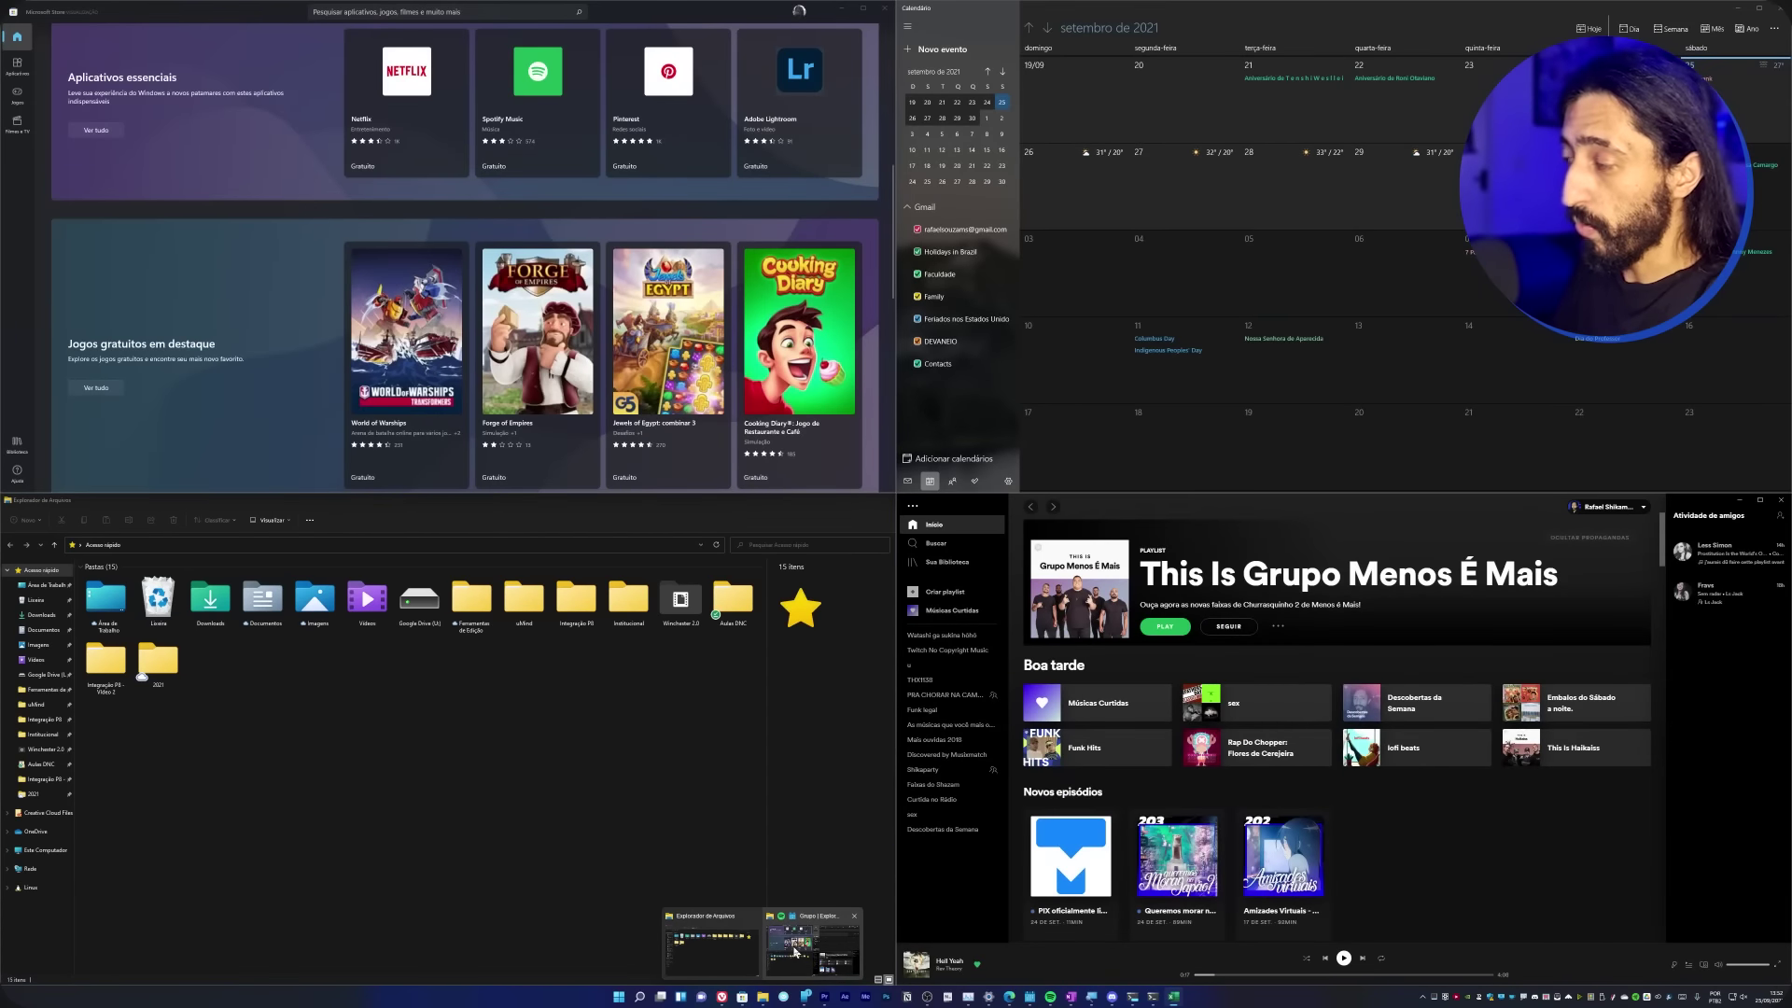
pyautogui.click(793, 950)
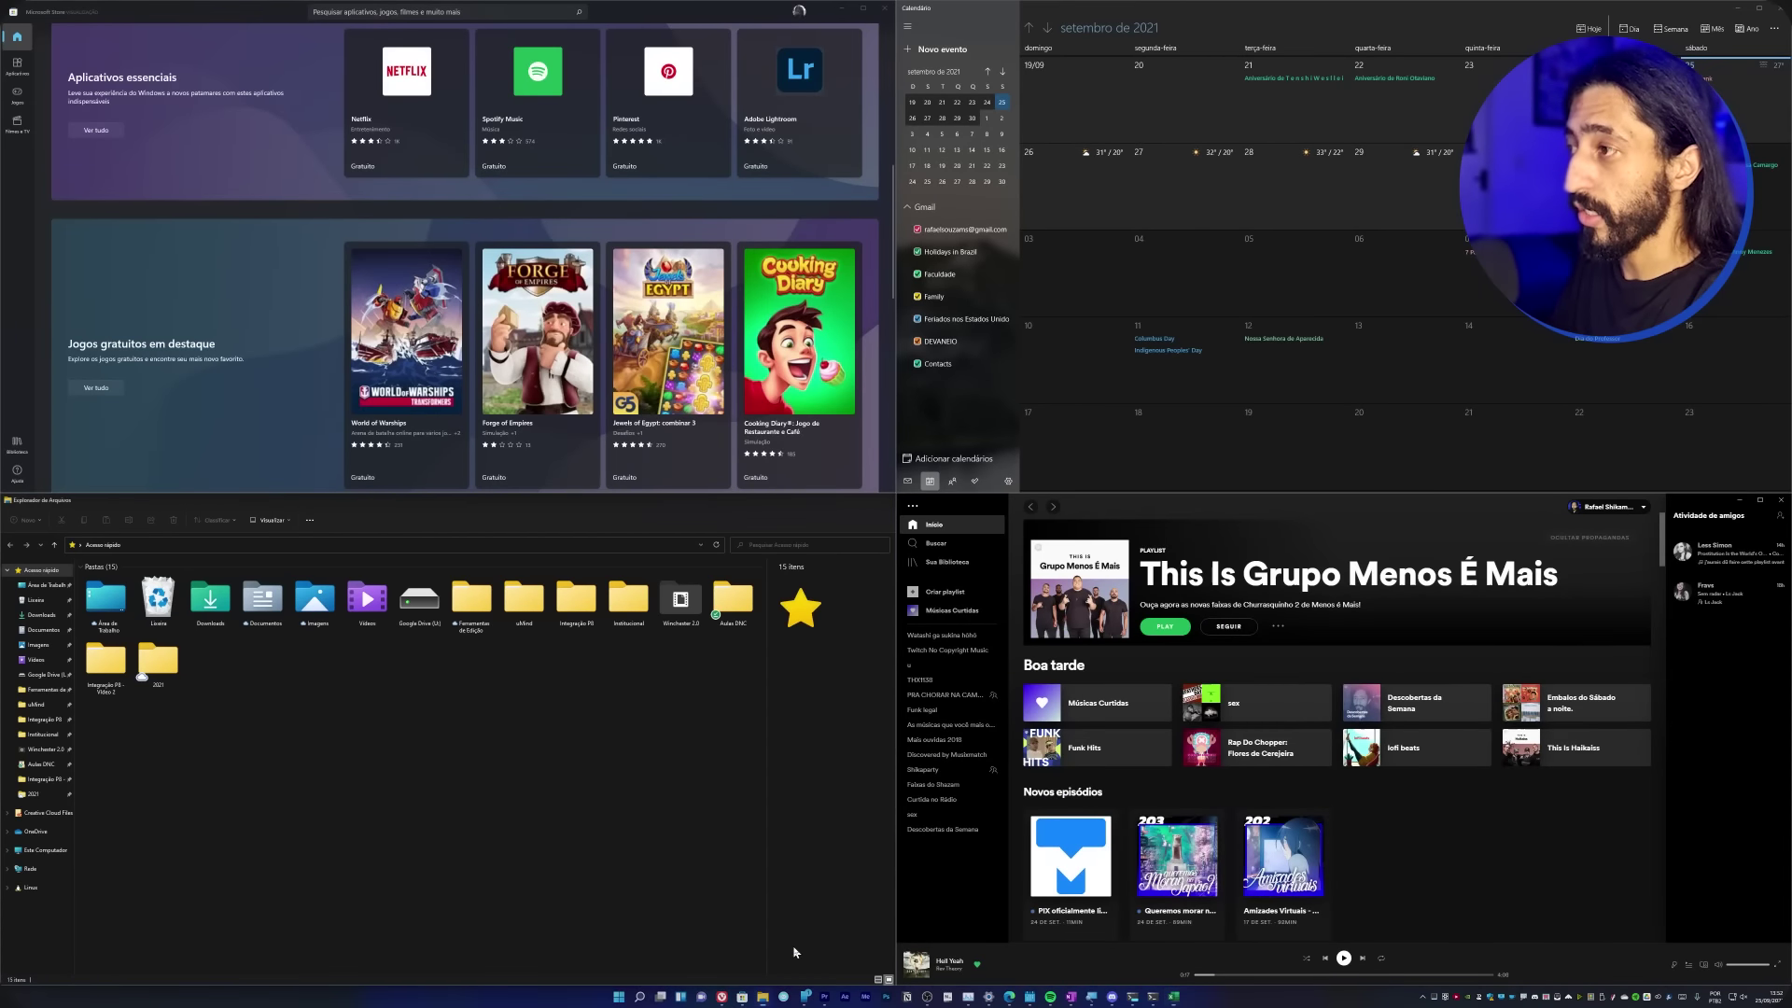
pyautogui.scroll(-5, 1218, 590)
pyautogui.scroll(5, 1218, 579)
pyautogui.scroll(-3, 1211, 384)
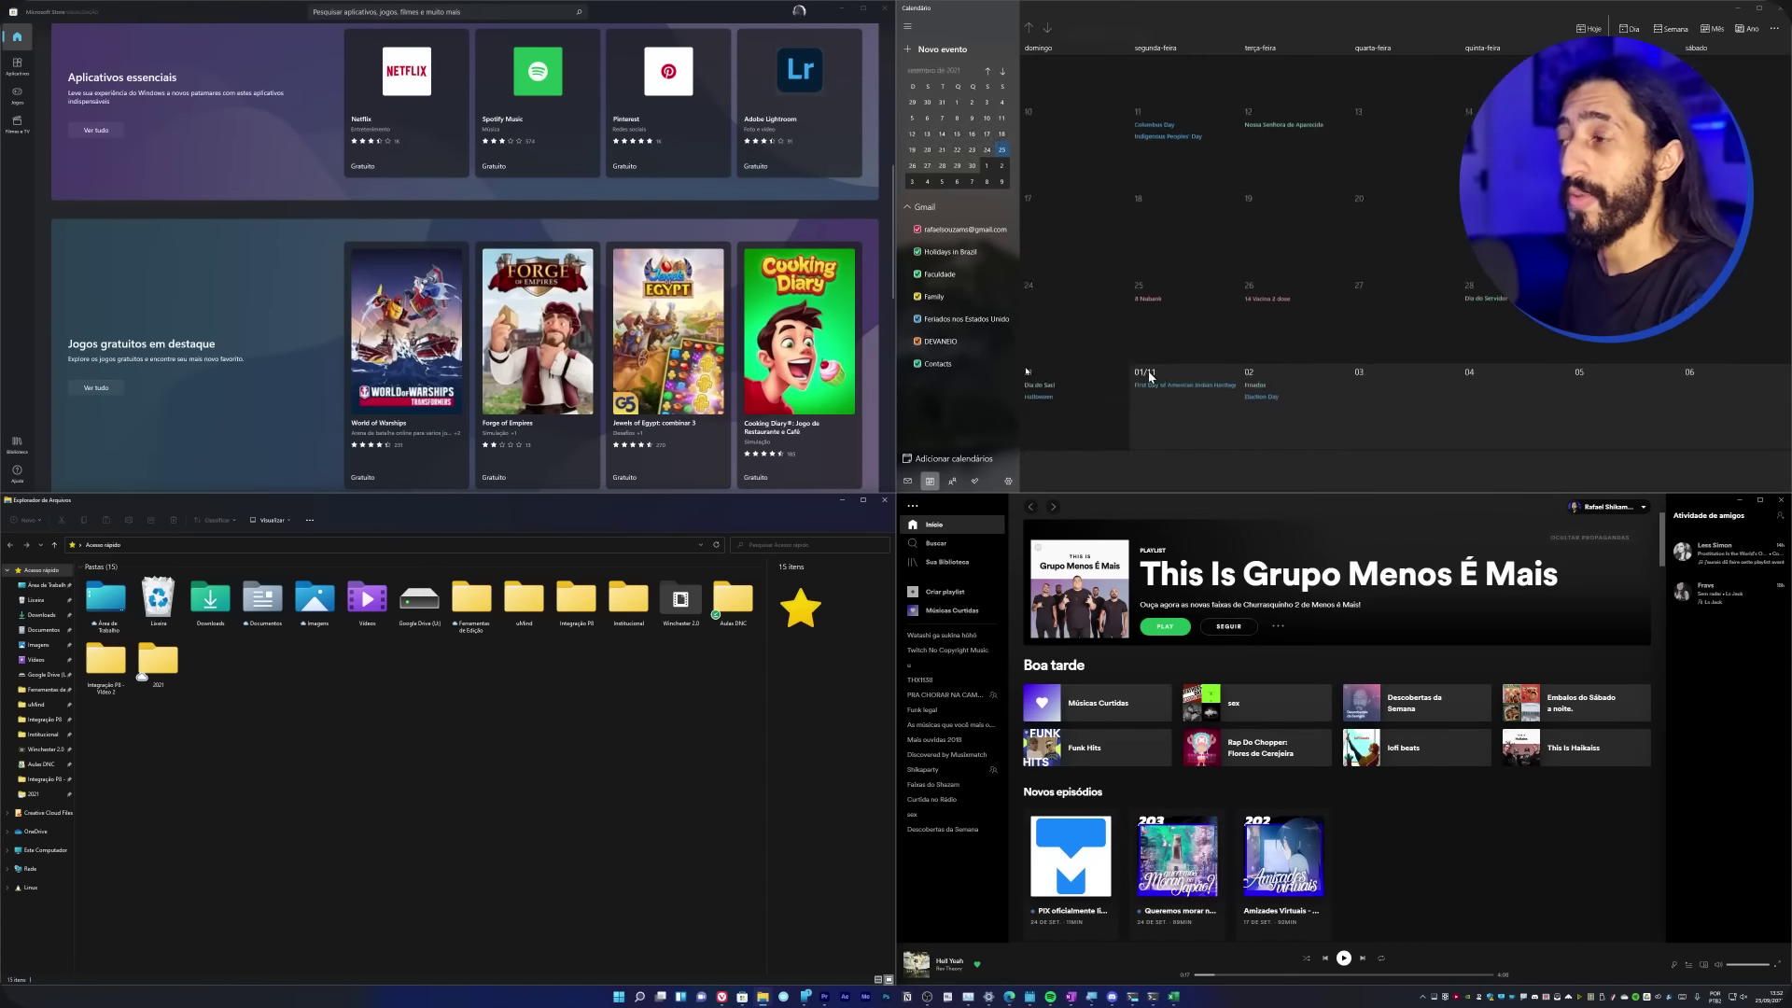
pyautogui.scroll(3, 443, 187)
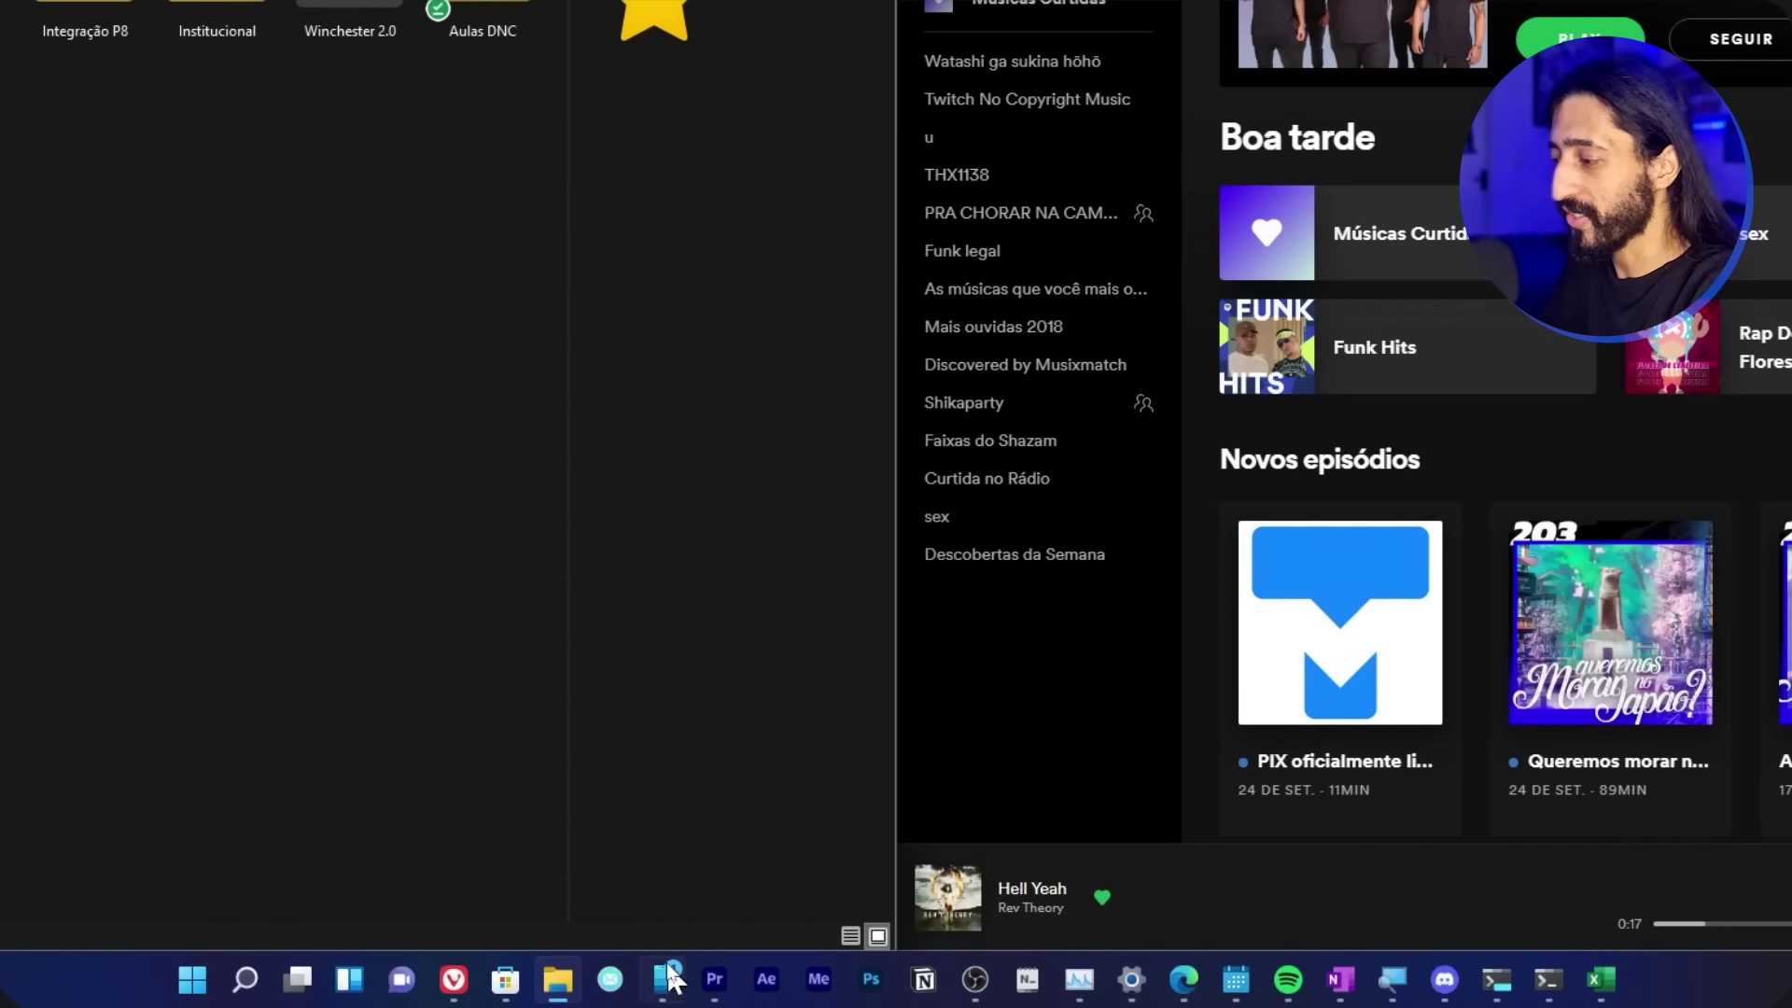
pyautogui.moveTo(558, 991)
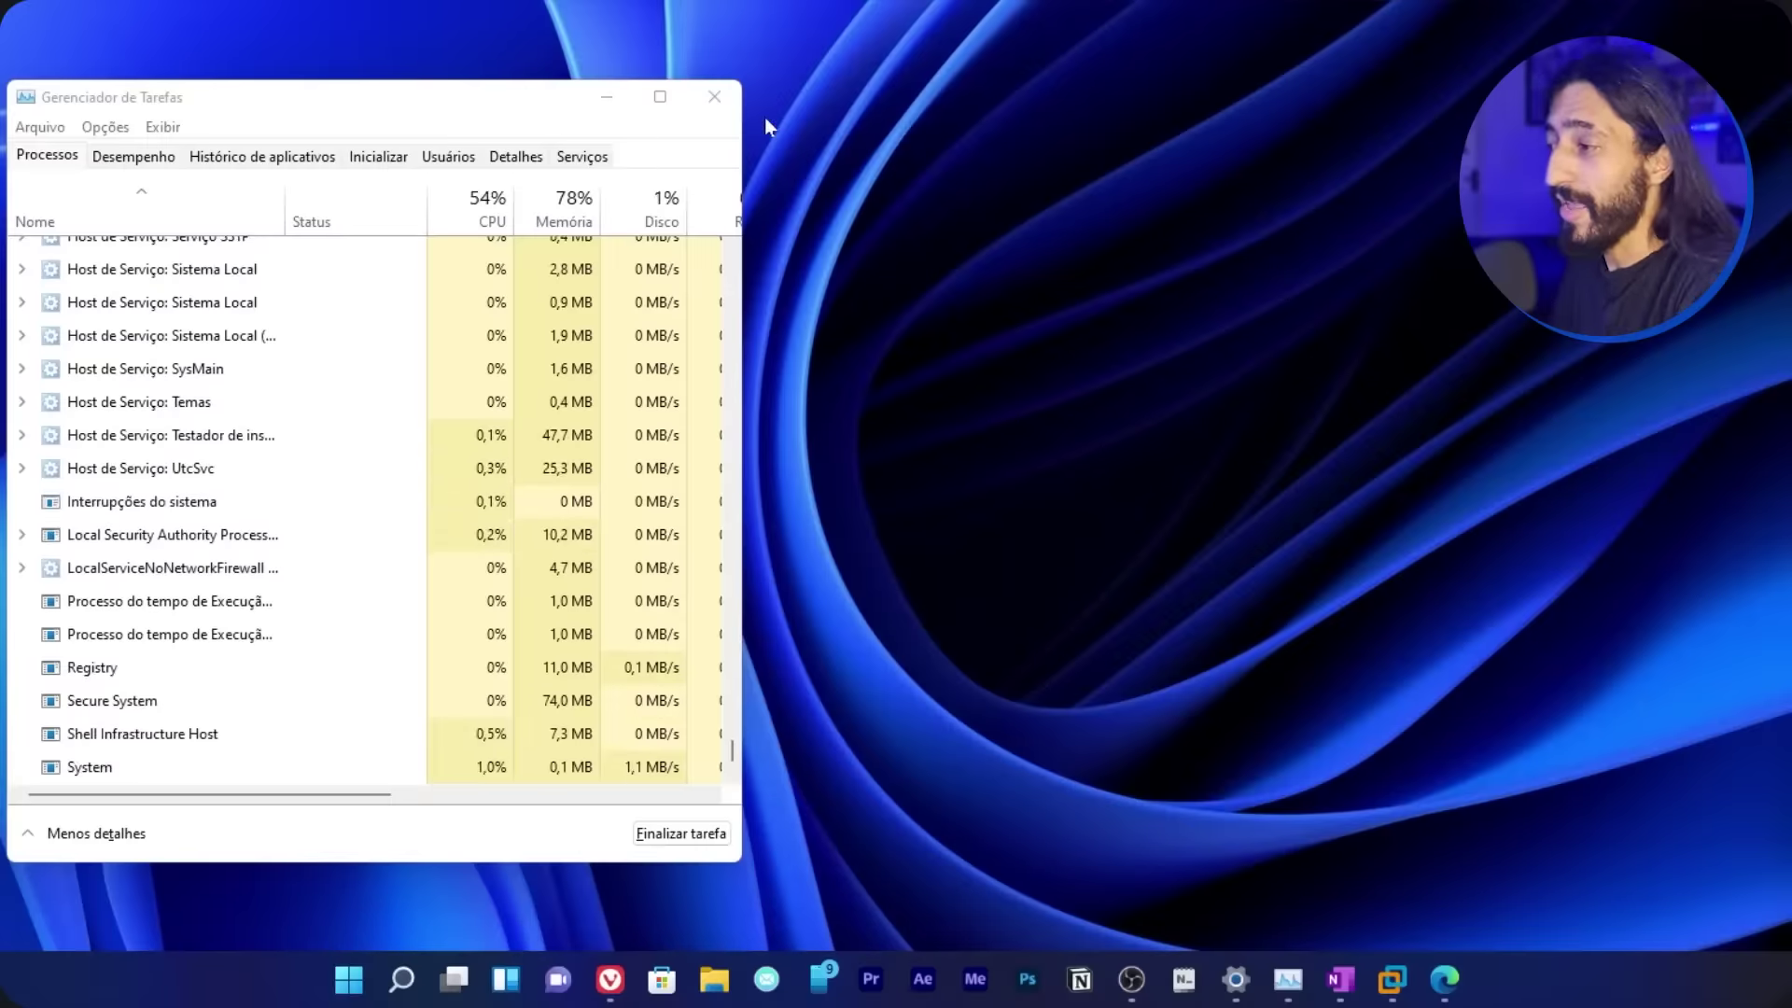
# - Close the Task Manager window (Gerenciador de Tarefas)
pyautogui.click(707, 99)
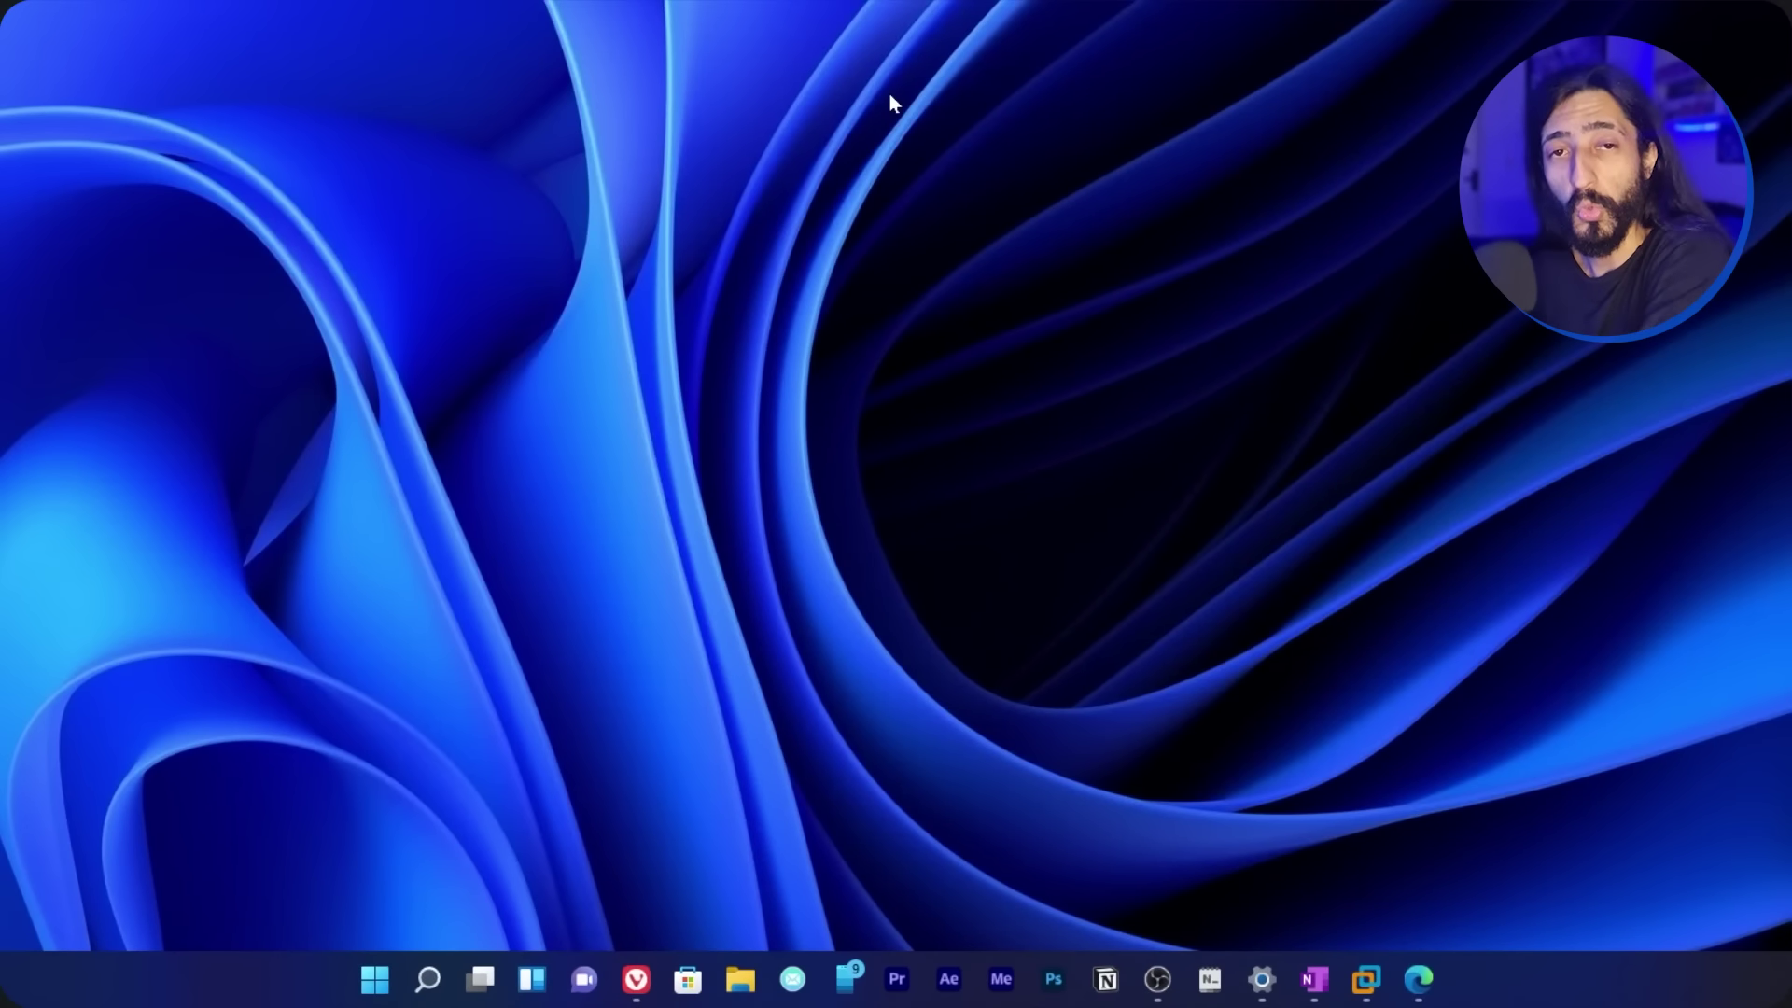